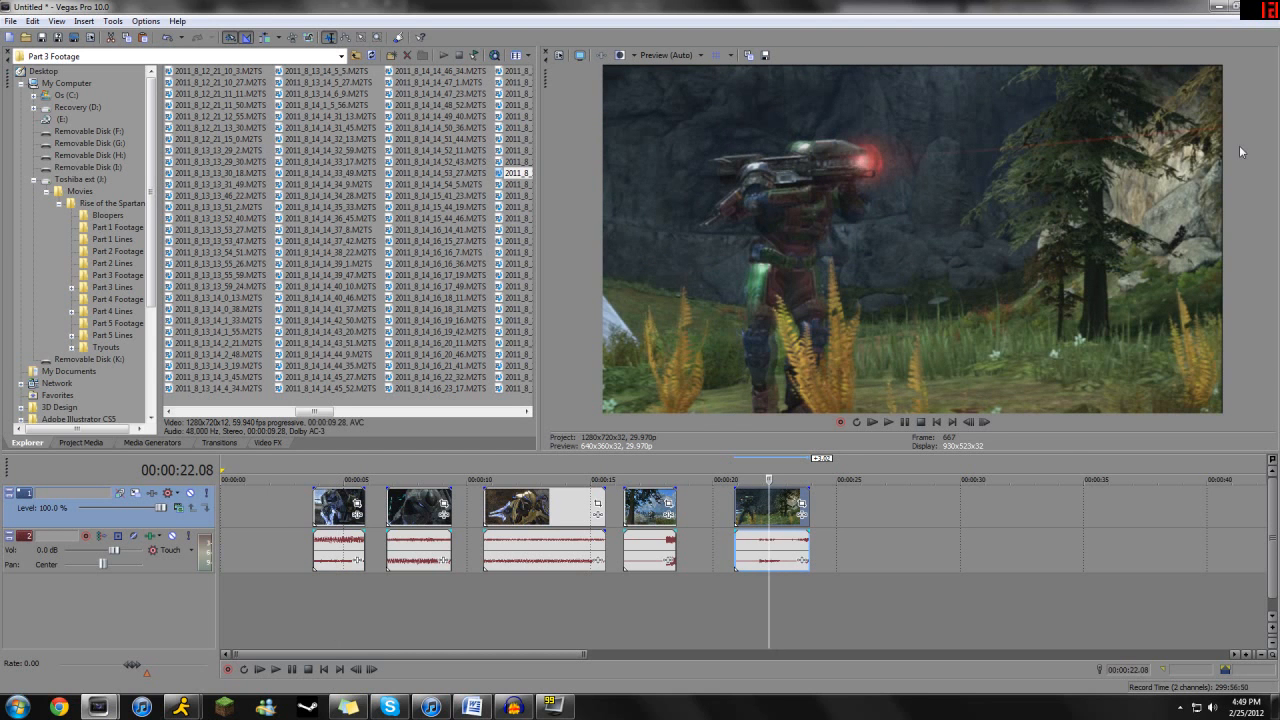
- Move all five clips together to the start of the timeline, with the first clip beginning at about 00:00:00.12
{"action": "key", "text": "space"}
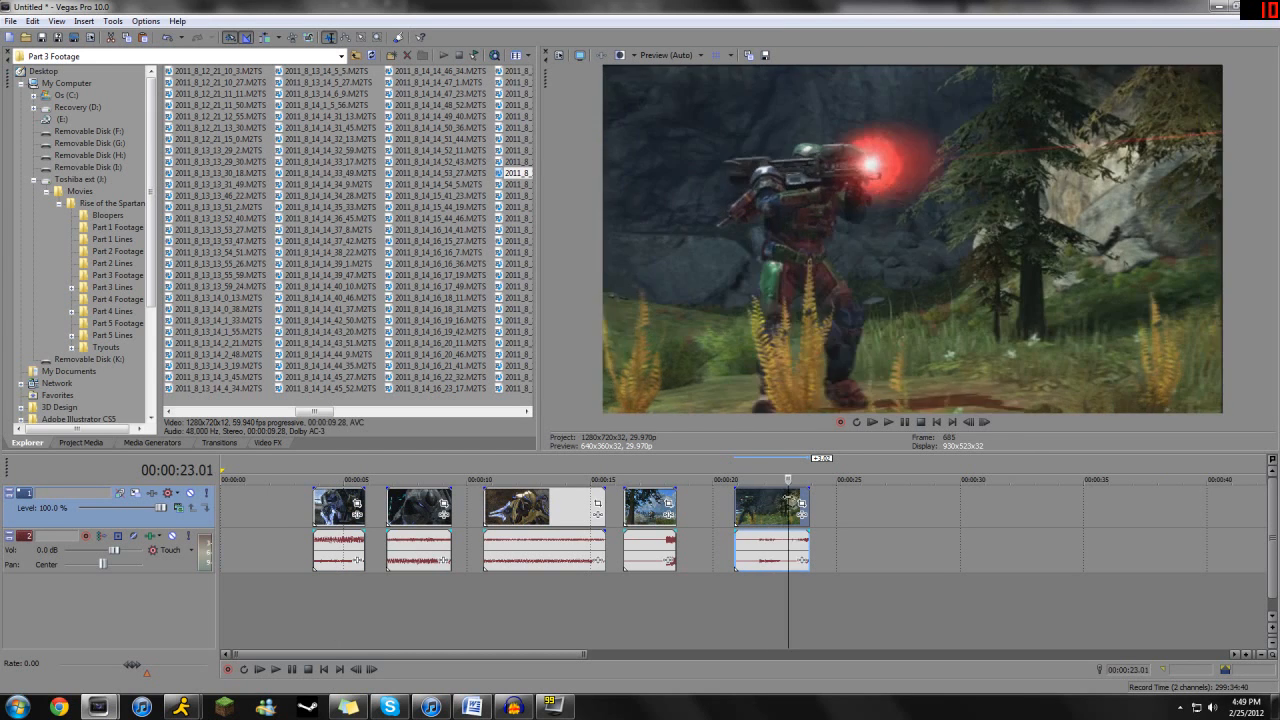
{"action": "left_click", "coordinate": [320, 505]}
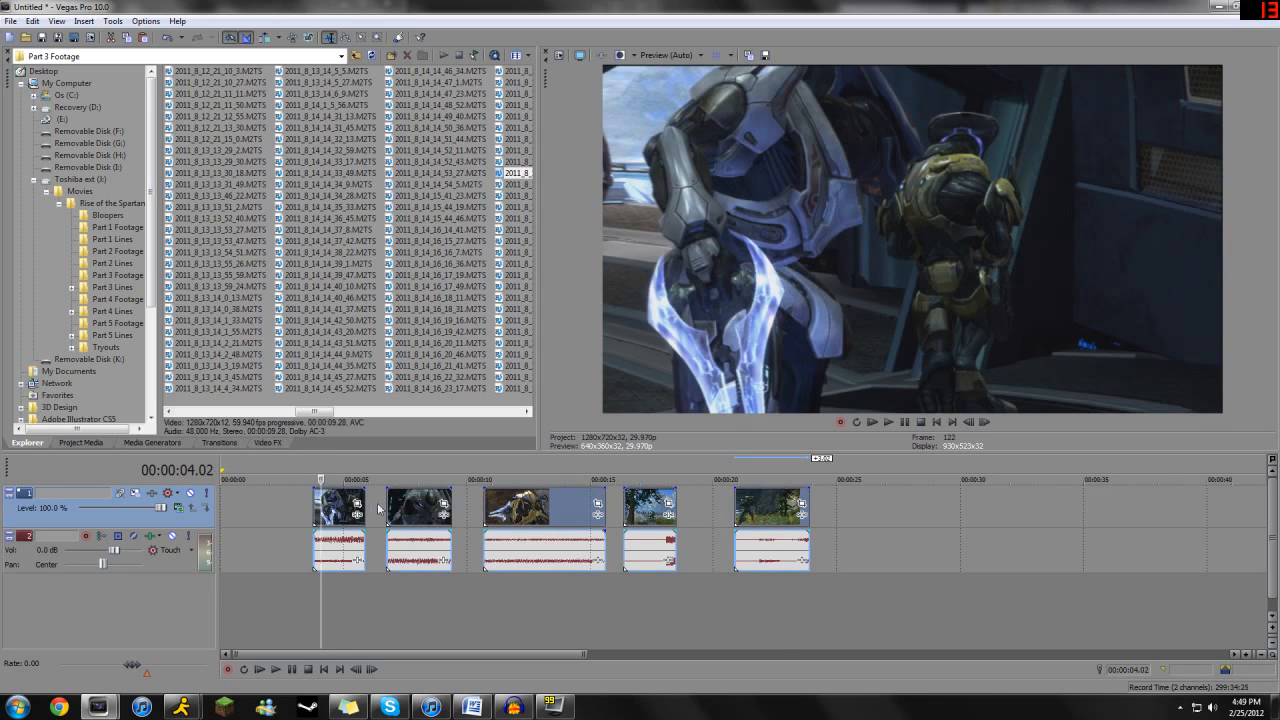
{"action": "left_click_drag", "start_coordinate": [343, 510], "coordinate": [257, 509]}
{"action": "left_click", "coordinate": [255, 507]}
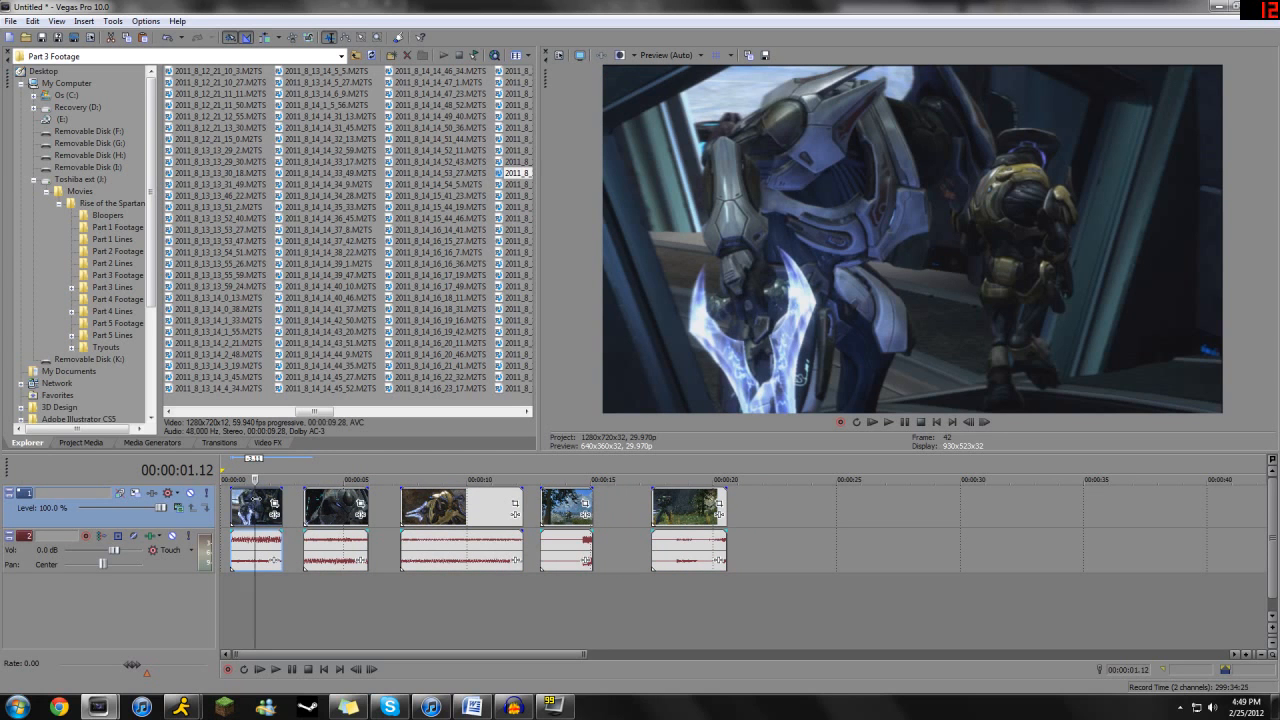
- Shift the third clip slightly earlier and the last clip 1.07 (seconds.frames) earlier on the timeline
{"action": "key", "text": "space"}
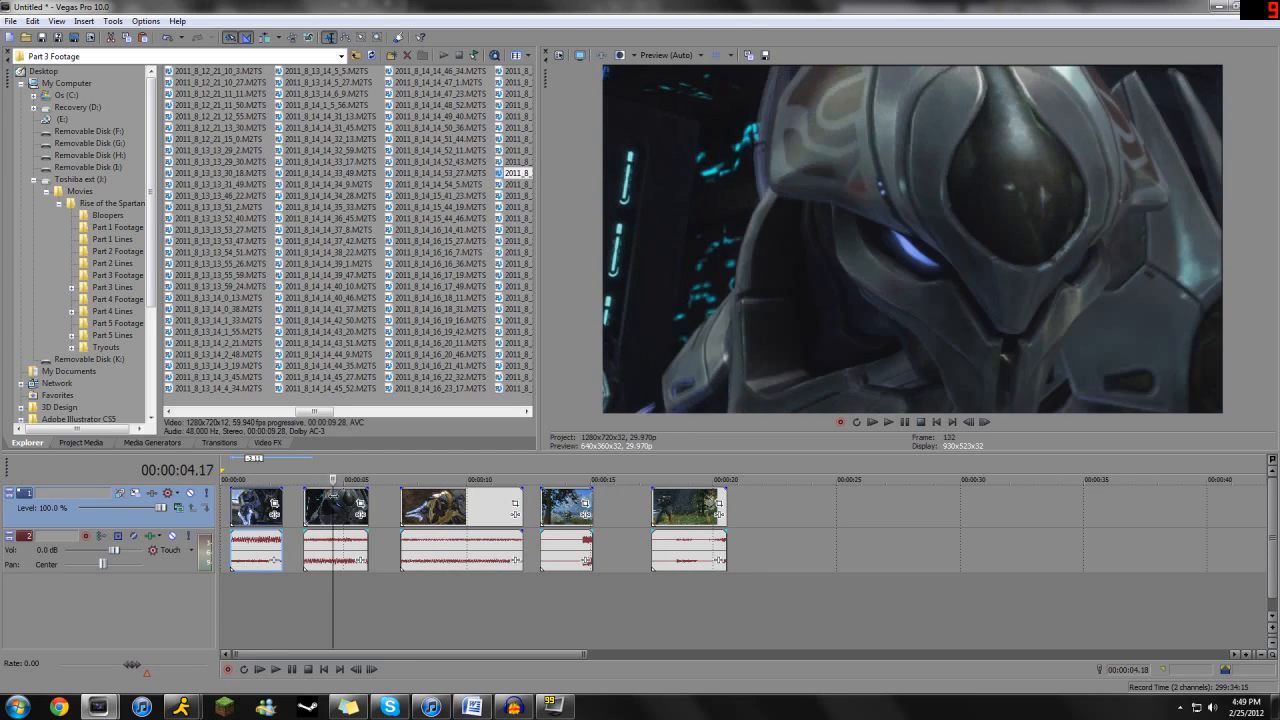
{"action": "left_click", "coordinate": [343, 494]}
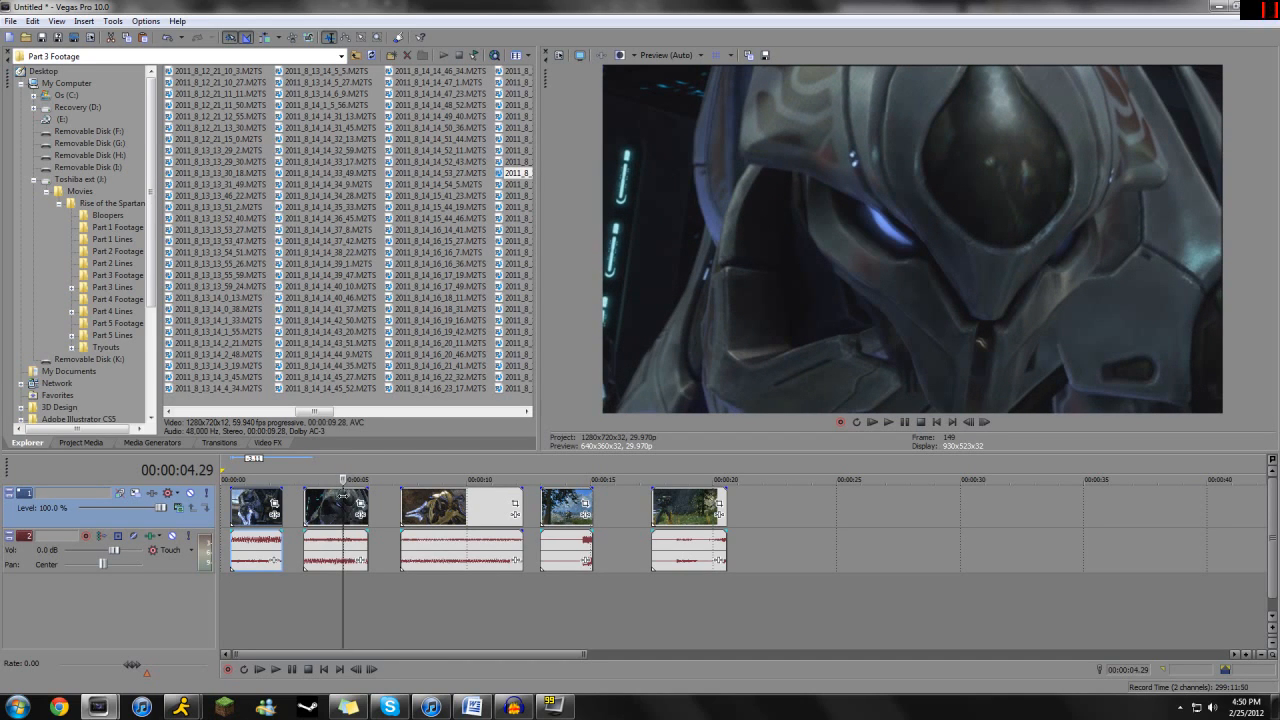
{"action": "left_click_drag", "start_coordinate": [343, 495], "coordinate": [465, 500]}
{"action": "left_click_drag", "start_coordinate": [483, 516], "coordinate": [641, 497]}
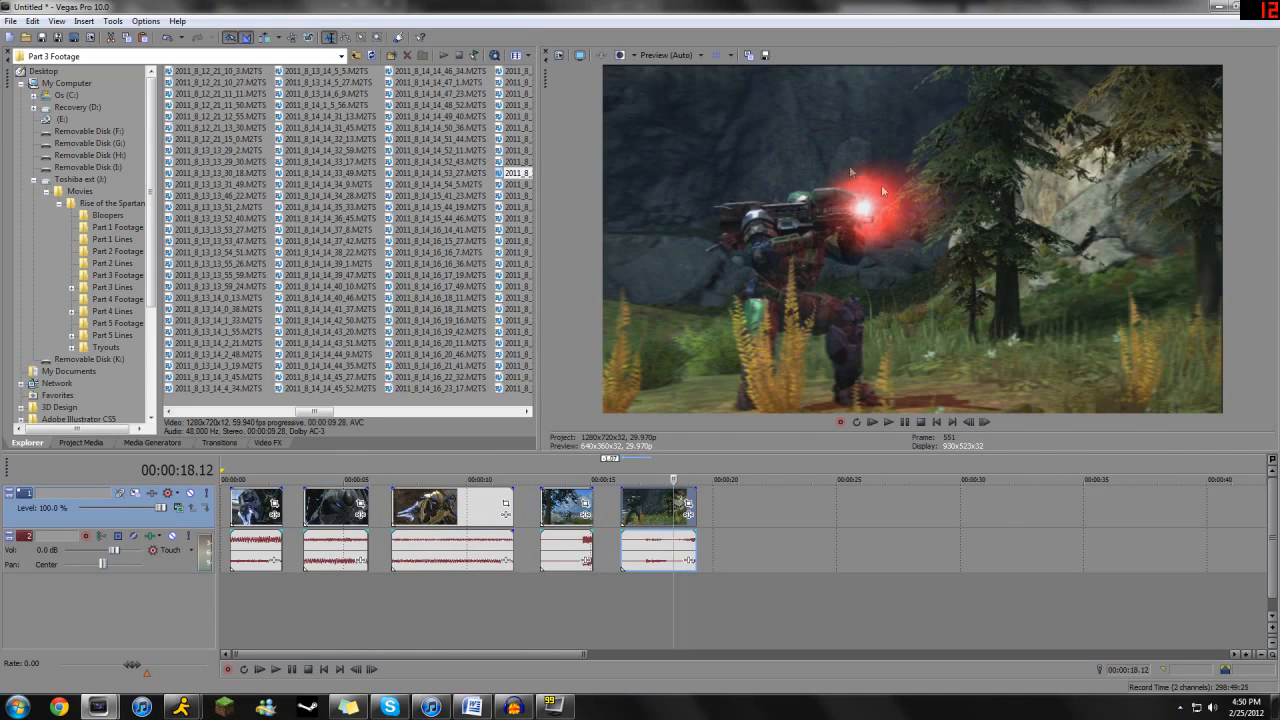
- Insert a new empty video track above the existing video track
{"action": "left_click", "coordinate": [257, 502]}
{"action": "scroll", "coordinate": [257, 502], "scroll_direction": "up", "scroll_amount": 2}
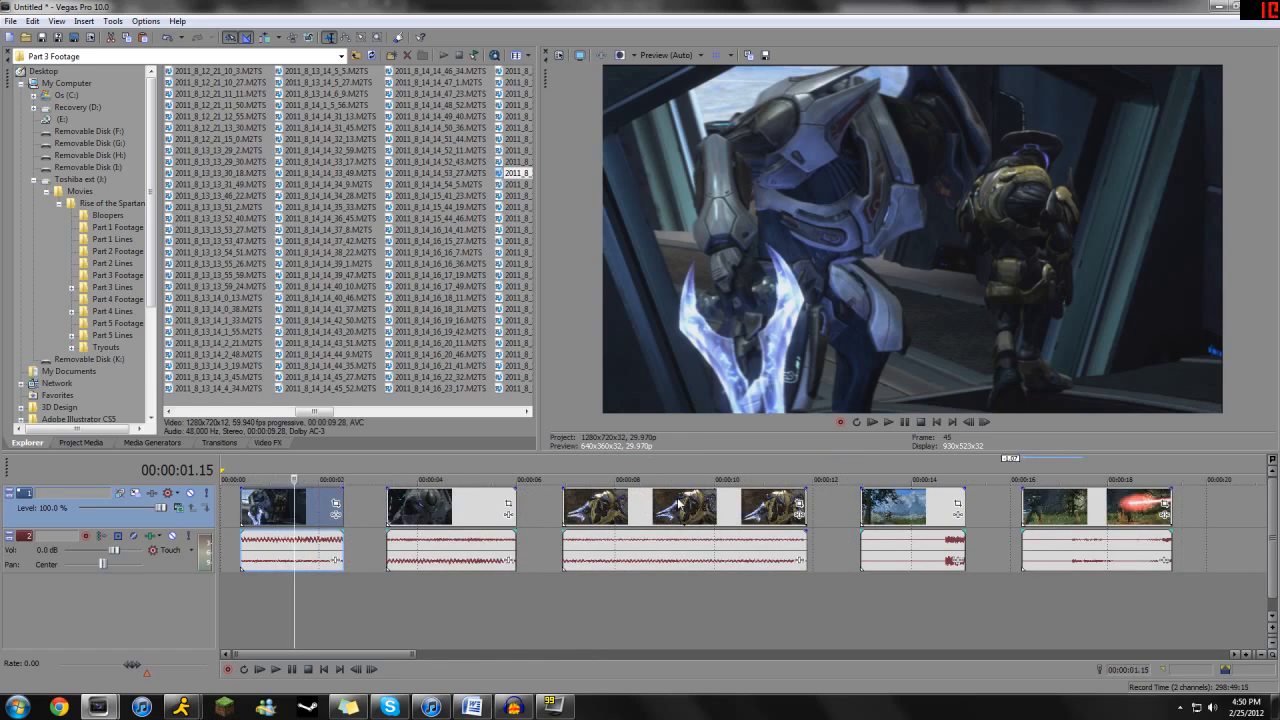
{"action": "mouse_move", "coordinate": [293, 515]}
{"action": "left_mouse_down"}
{"action": "mouse_move", "coordinate": [261, 510]}
{"action": "mouse_move", "coordinate": [312, 505]}
{"action": "mouse_move", "coordinate": [293, 507]}
{"action": "left_mouse_up"}
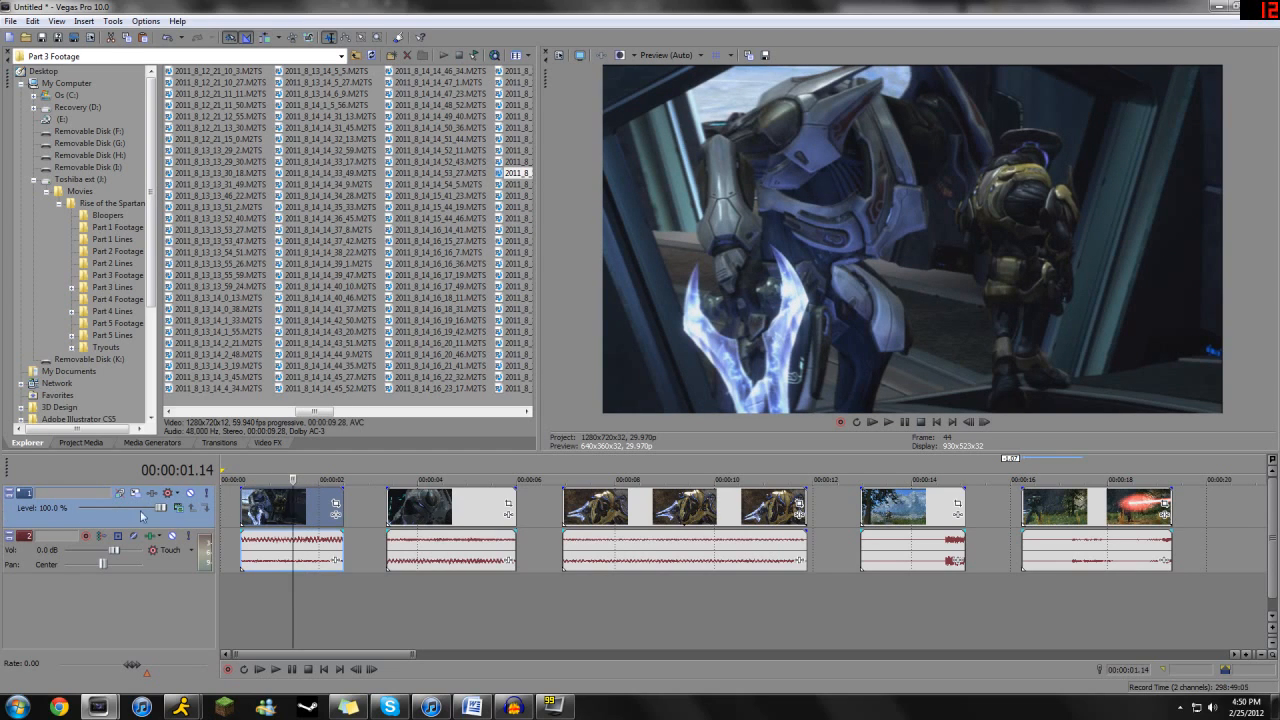
{"action": "right_click", "coordinate": [21, 505]}
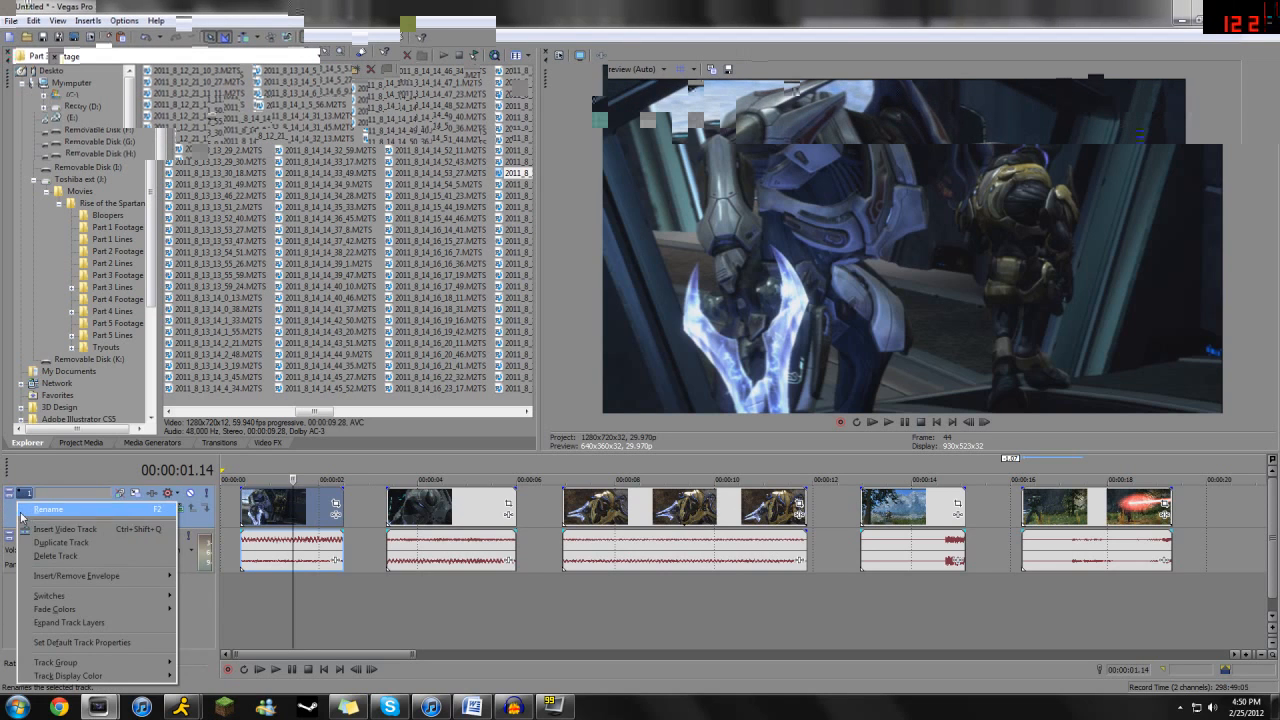
{"action": "left_click", "coordinate": [65, 529]}
{"action": "left_click", "coordinate": [271, 540]}
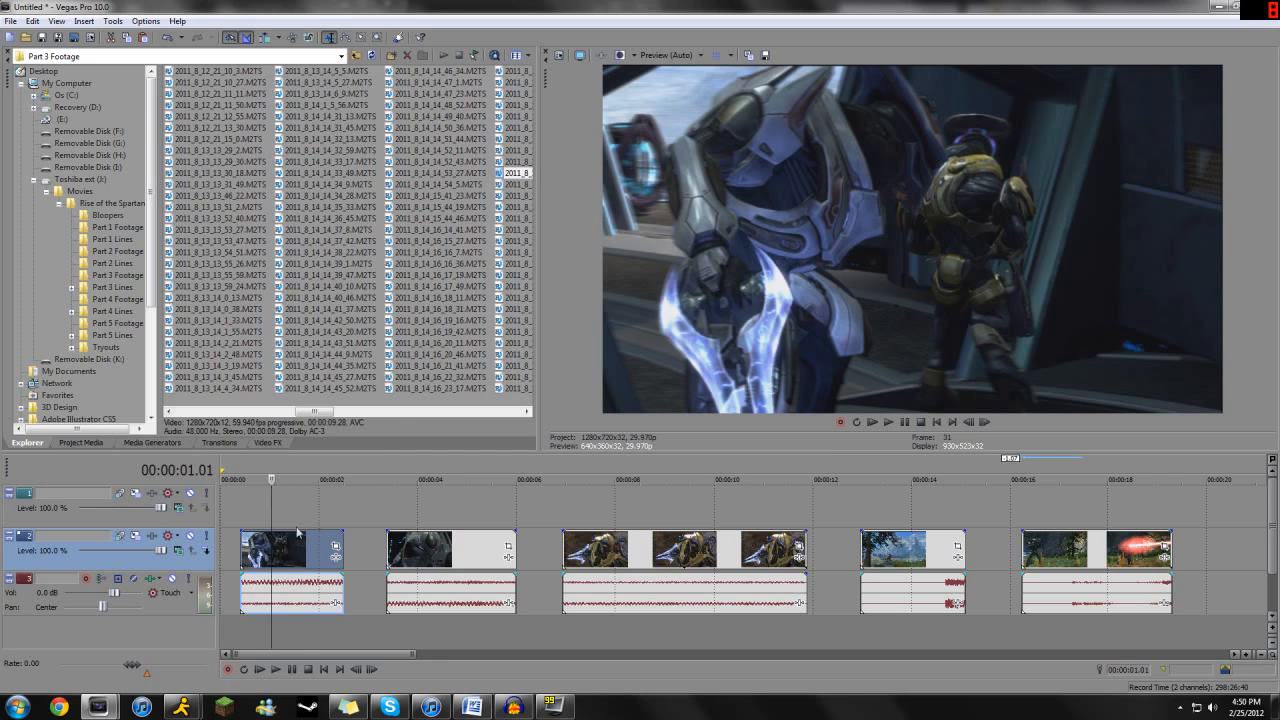
{"action": "left_click_drag", "start_coordinate": [304, 555], "coordinate": [245, 513]}
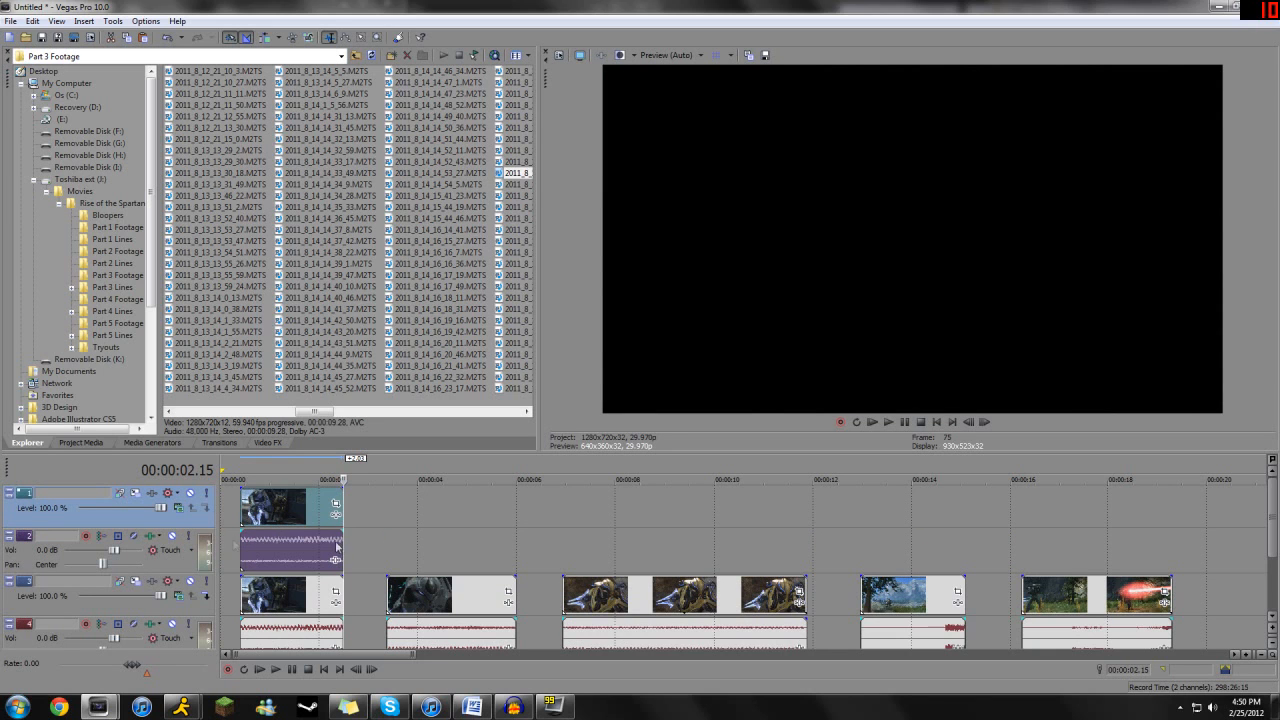
{"action": "key", "text": "ctrl+z"}
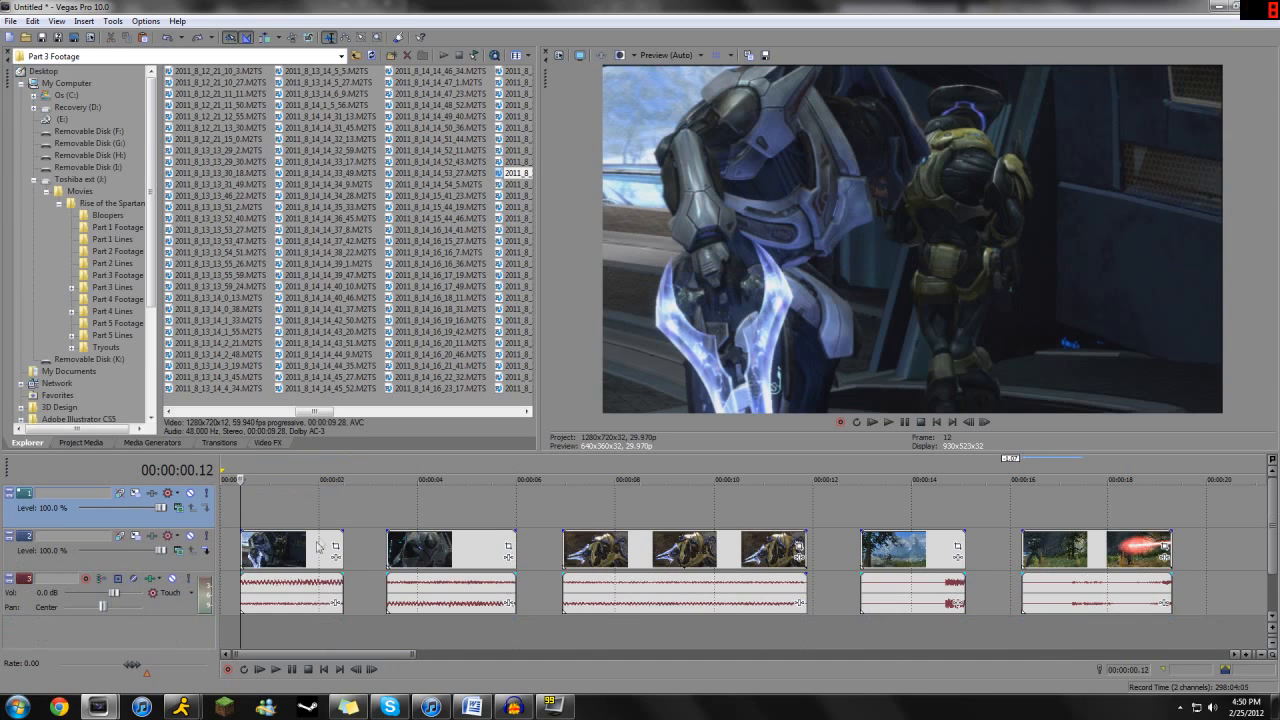
- Ignore event grouping and copy only the first clip's video onto the new track, aligned with the original's start
{"action": "left_click", "coordinate": [310, 40]}
{"action": "left_click", "coordinate": [290, 570]}
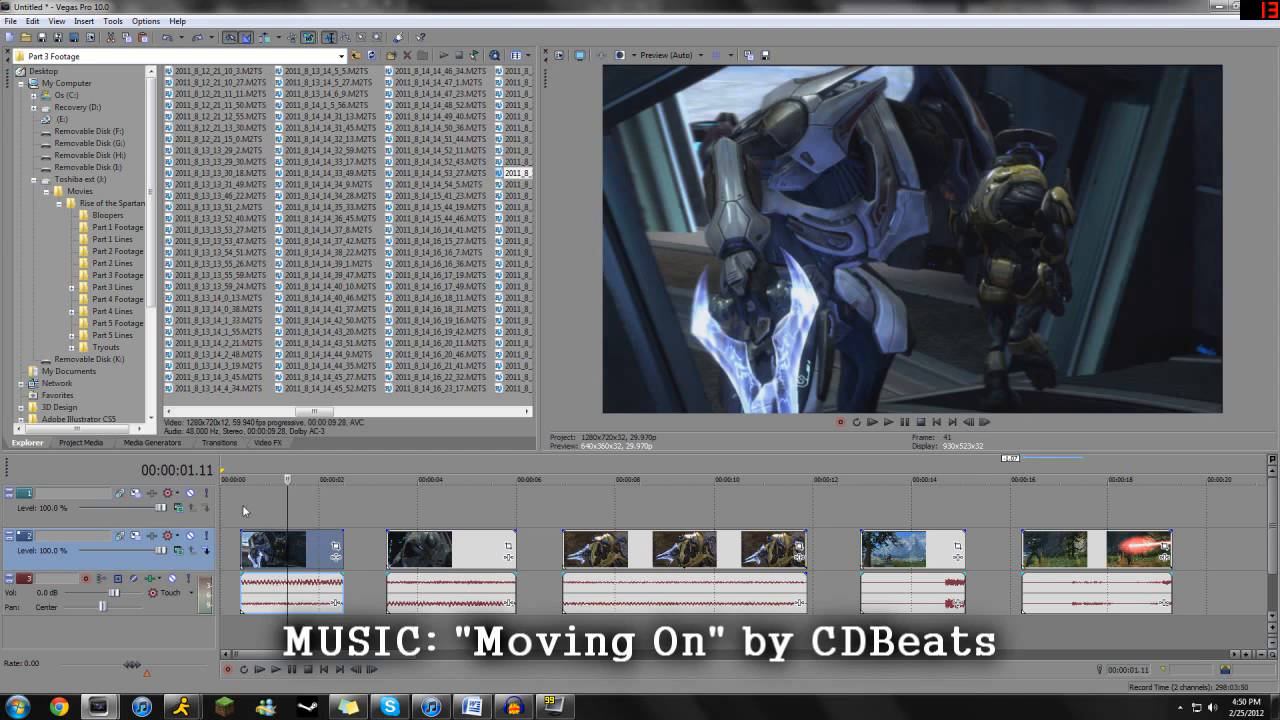
{"action": "left_click", "coordinate": [243, 510]}
{"action": "key", "text": "ctrl+v"}
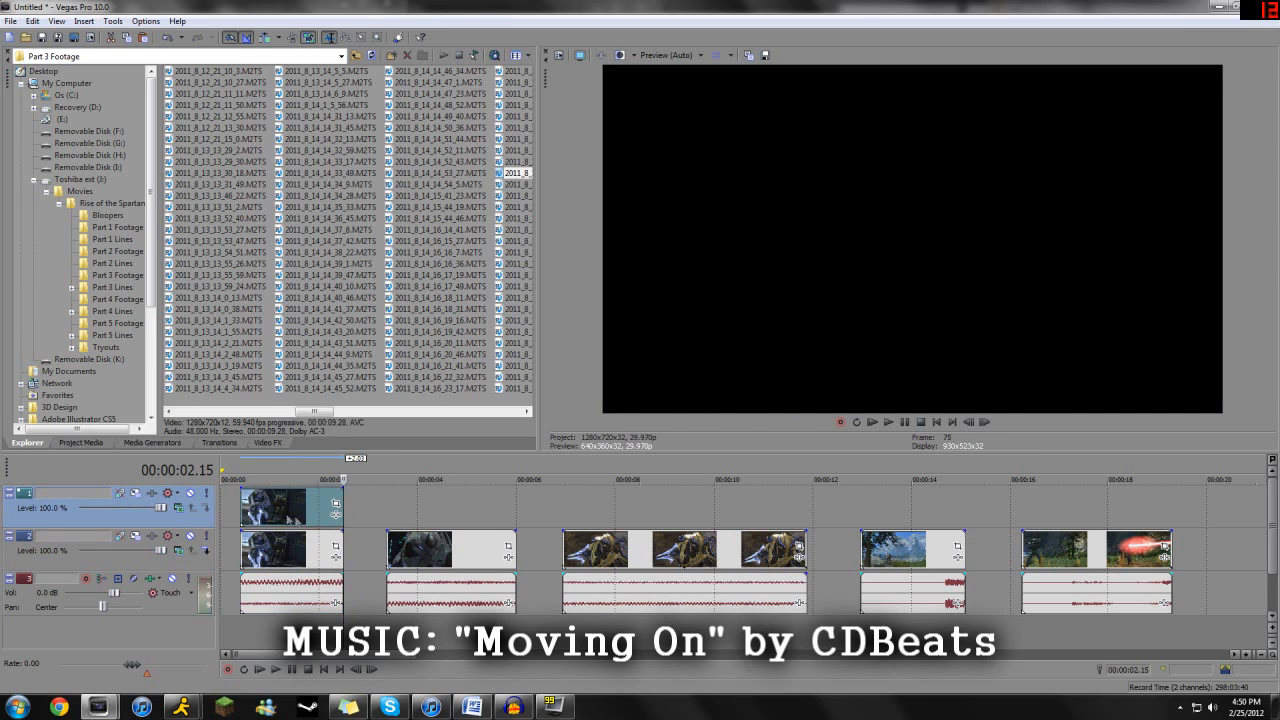
- Open Event Pan/Crop for the copied clip on the new track, showing its mask at the first frame around the sword
{"action": "left_click", "coordinate": [273, 513]}
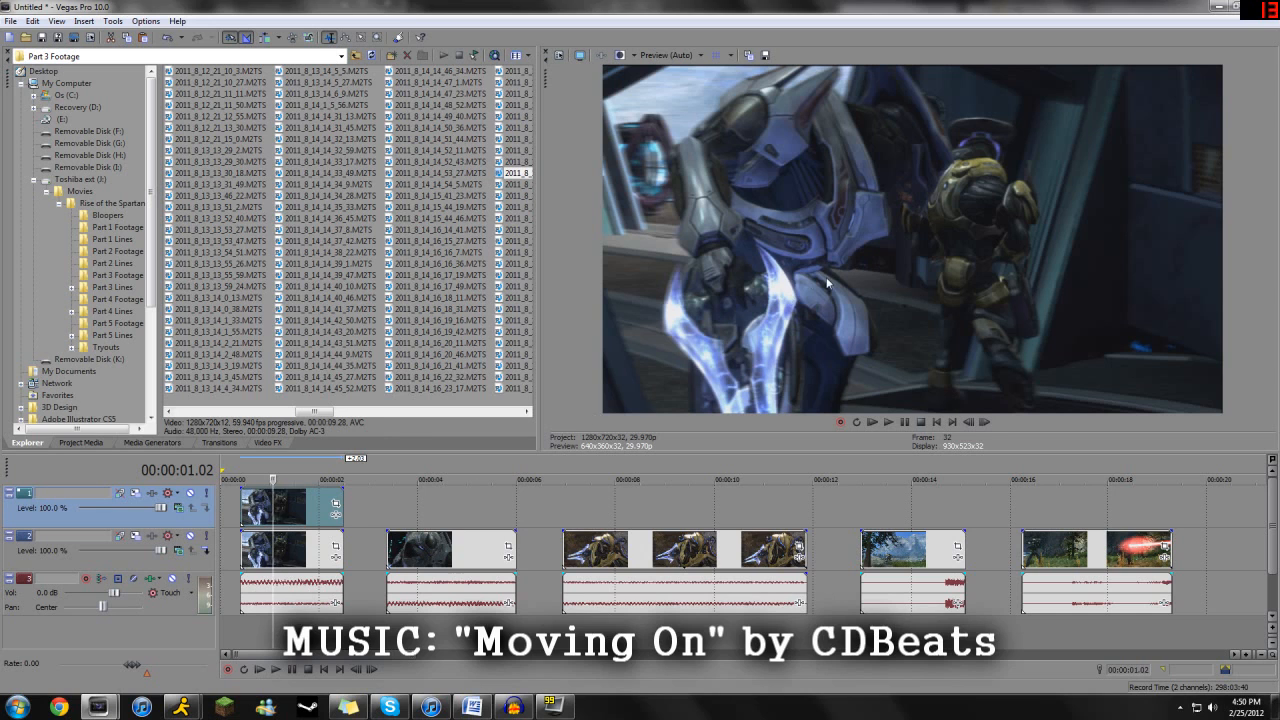
{"action": "left_click", "coordinate": [336, 505]}
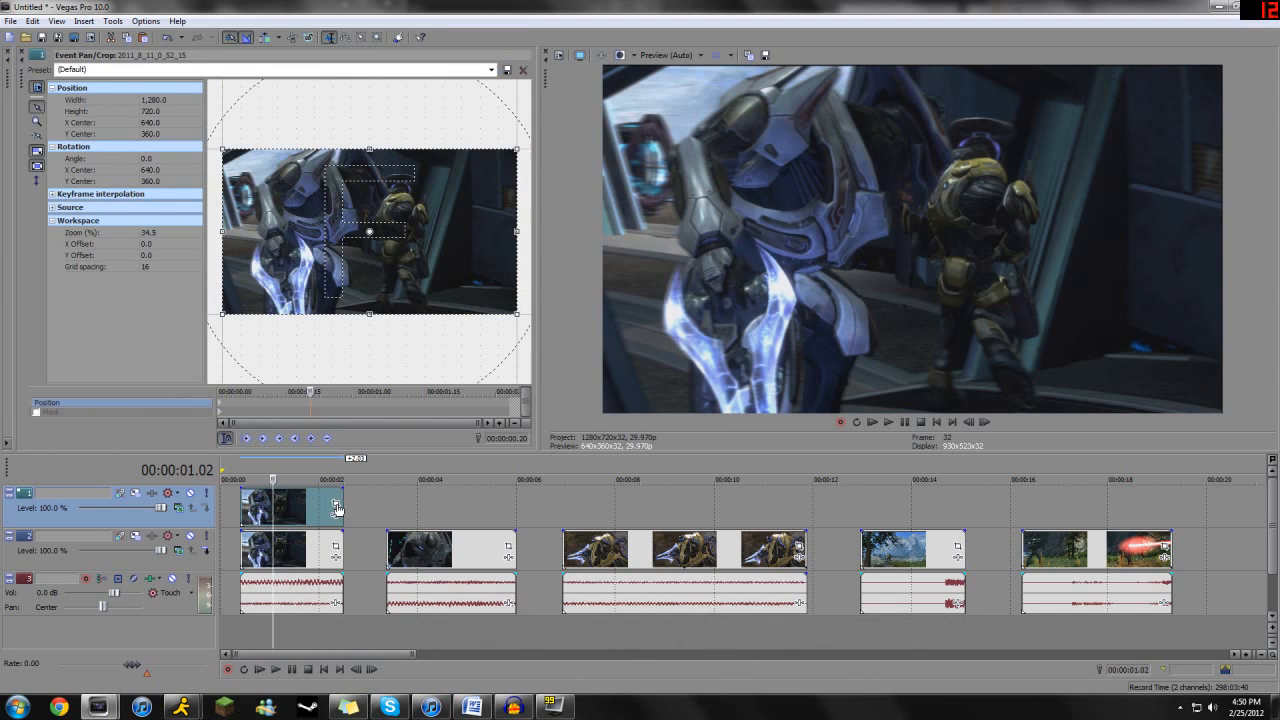
{"action": "left_click", "coordinate": [219, 411]}
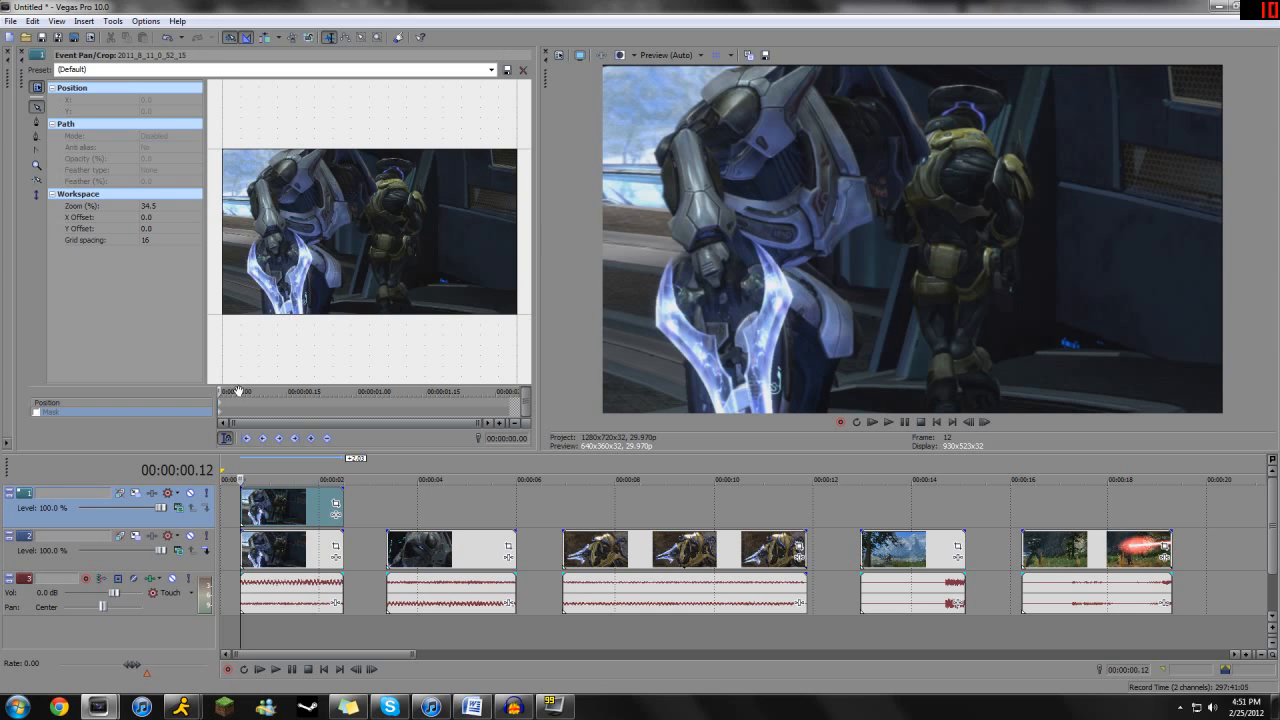
{"action": "left_click_drag", "start_coordinate": [221, 391], "coordinate": [241, 415]}
{"action": "left_click", "coordinate": [37, 121]}
{"action": "scroll", "coordinate": [250, 246], "scroll_direction": "up", "scroll_amount": 2}
{"action": "left_click", "coordinate": [37, 107]}
{"action": "left_click_drag", "start_coordinate": [258, 240], "coordinate": [377, 210]}
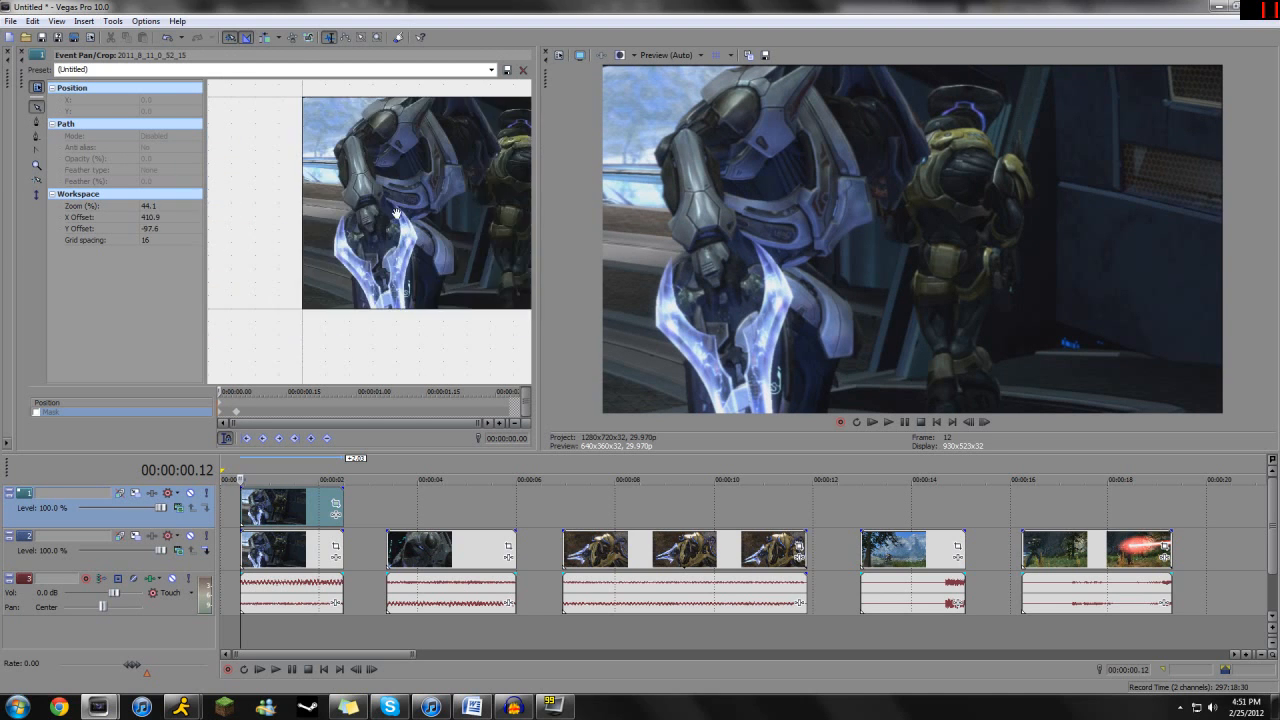
{"action": "scroll", "coordinate": [288, 268], "scroll_direction": "up", "scroll_amount": 2}
{"action": "left_click_drag", "start_coordinate": [414, 256], "coordinate": [398, 254]}
{"action": "scroll", "coordinate": [343, 301], "scroll_direction": "up", "scroll_amount": 2}
{"action": "left_click_drag", "start_coordinate": [343, 301], "coordinate": [344, 291]}
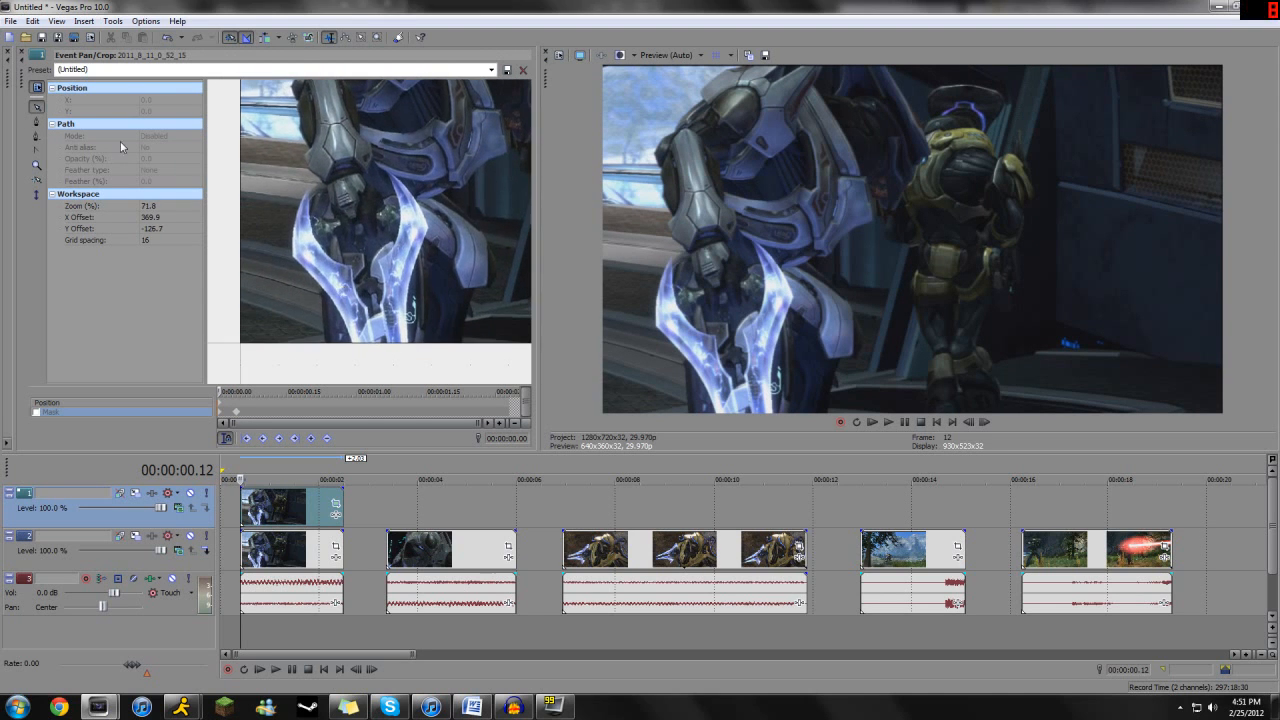
- Trace a detailed closed mask path around both blades of the glowing sword and discard it
{"action": "left_click", "coordinate": [38, 121]}
{"action": "left_click", "coordinate": [305, 191]}
{"action": "left_click", "coordinate": [295, 216]}
{"action": "left_click", "coordinate": [290, 252]}
{"action": "left_click", "coordinate": [296, 264]}
{"action": "left_click", "coordinate": [324, 282]}
{"action": "left_click", "coordinate": [336, 306]}
{"action": "left_click", "coordinate": [352, 339]}
{"action": "left_click", "coordinate": [356, 351]}
{"action": "left_click", "coordinate": [412, 356]}
{"action": "left_click", "coordinate": [407, 330]}
{"action": "left_click", "coordinate": [427, 243]}
{"action": "left_click", "coordinate": [433, 225]}
{"action": "left_click", "coordinate": [413, 199]}
{"action": "left_click", "coordinate": [397, 177]}
{"action": "left_click", "coordinate": [382, 167]}
{"action": "left_click", "coordinate": [382, 179]}
{"action": "left_click", "coordinate": [401, 212]}
{"action": "left_click", "coordinate": [396, 237]}
{"action": "left_click", "coordinate": [389, 252]}
{"action": "left_click", "coordinate": [378, 263]}
{"action": "left_click", "coordinate": [386, 285]}
{"action": "left_click", "coordinate": [380, 308]}
{"action": "left_click", "coordinate": [349, 267]}
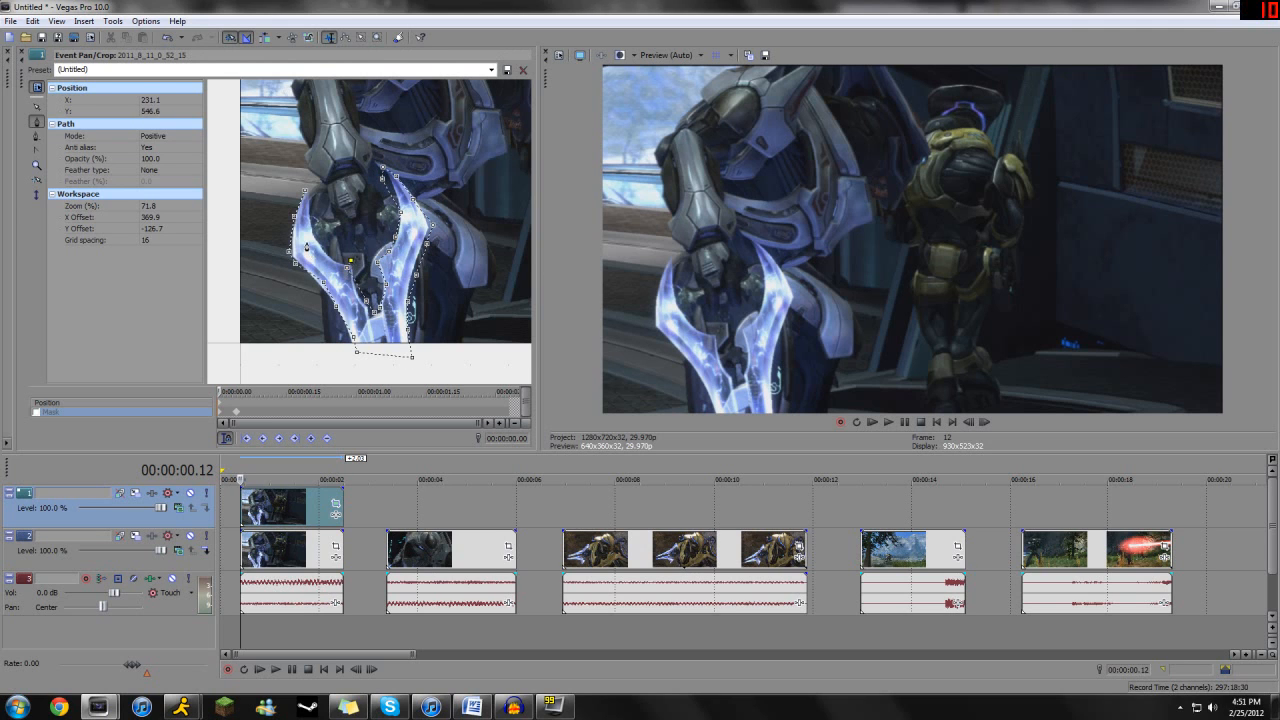
{"action": "left_click", "coordinate": [306, 192]}
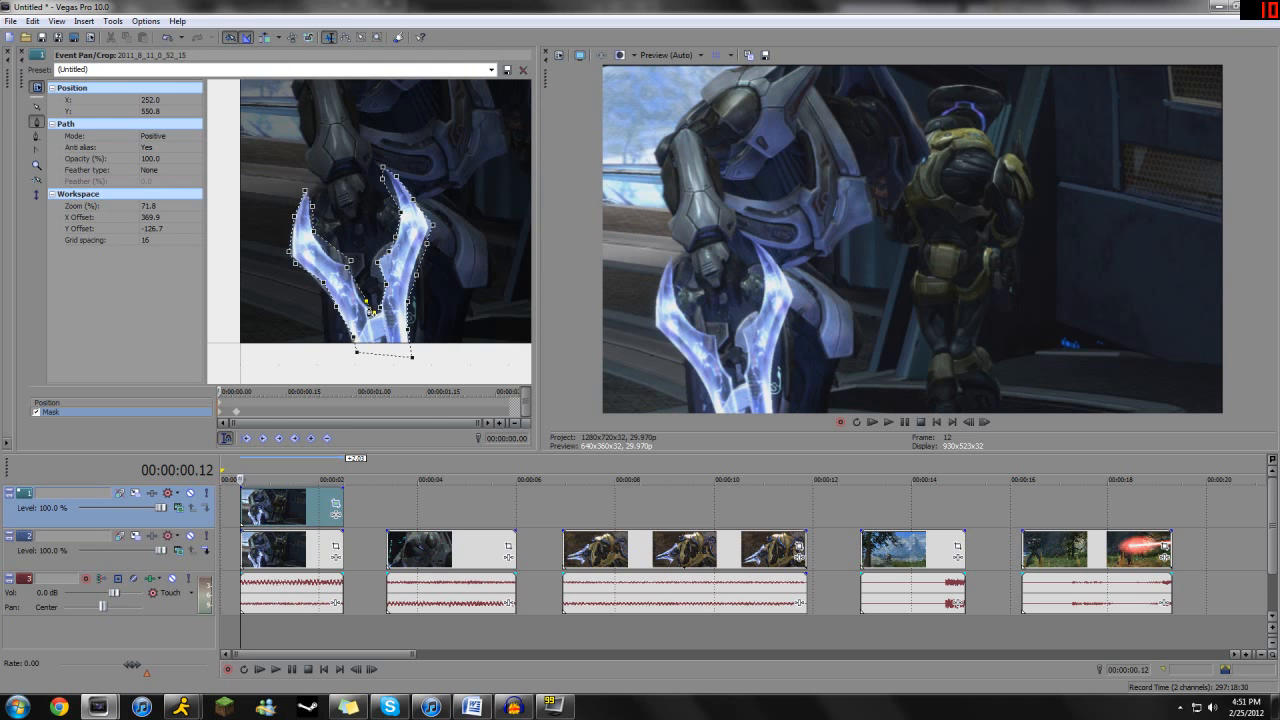
{"action": "left_click", "coordinate": [39, 136]}
{"action": "left_click", "coordinate": [312, 207]}
- Draw a simpler closed mask path around the glowing sword with fewer anchor points, extending below the frame's lower edge
{"action": "left_click", "coordinate": [36, 121]}
{"action": "left_click", "coordinate": [306, 190]}
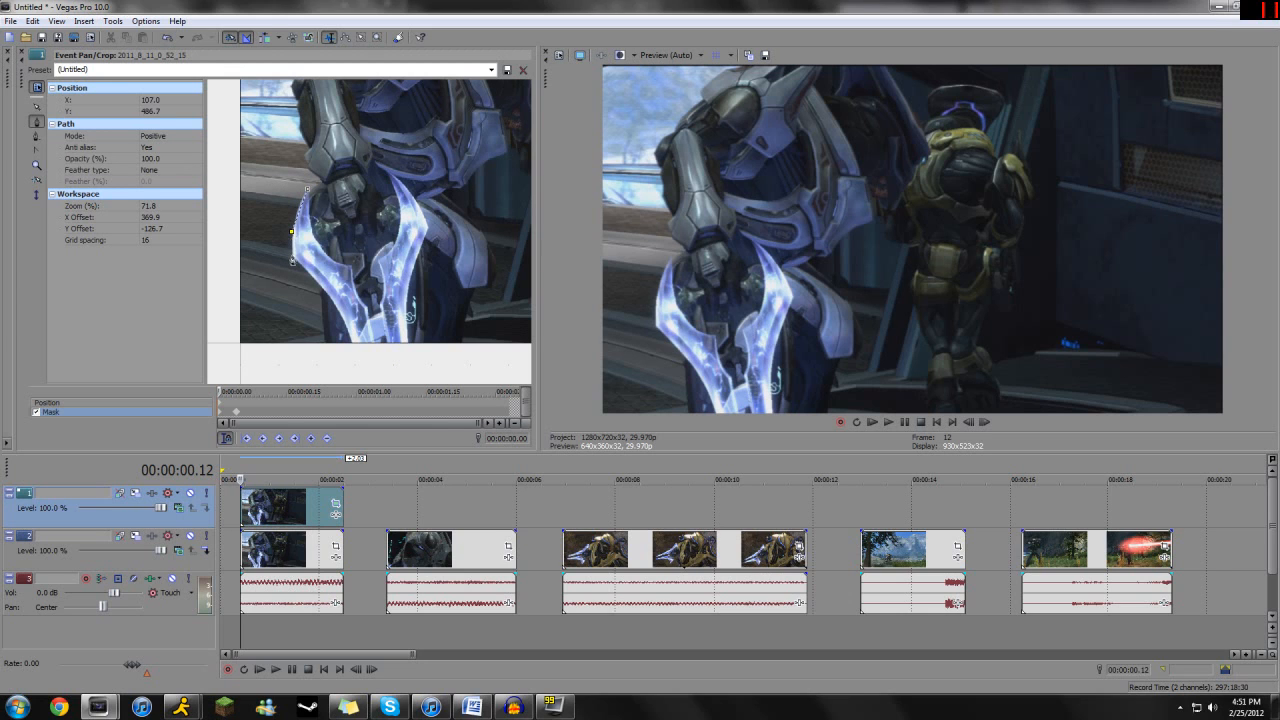
{"action": "left_click", "coordinate": [330, 300]}
{"action": "left_click", "coordinate": [413, 358]}
{"action": "left_click", "coordinate": [427, 229]}
{"action": "left_click", "coordinate": [385, 170]}
{"action": "left_click", "coordinate": [377, 264]}
{"action": "left_click", "coordinate": [307, 190]}
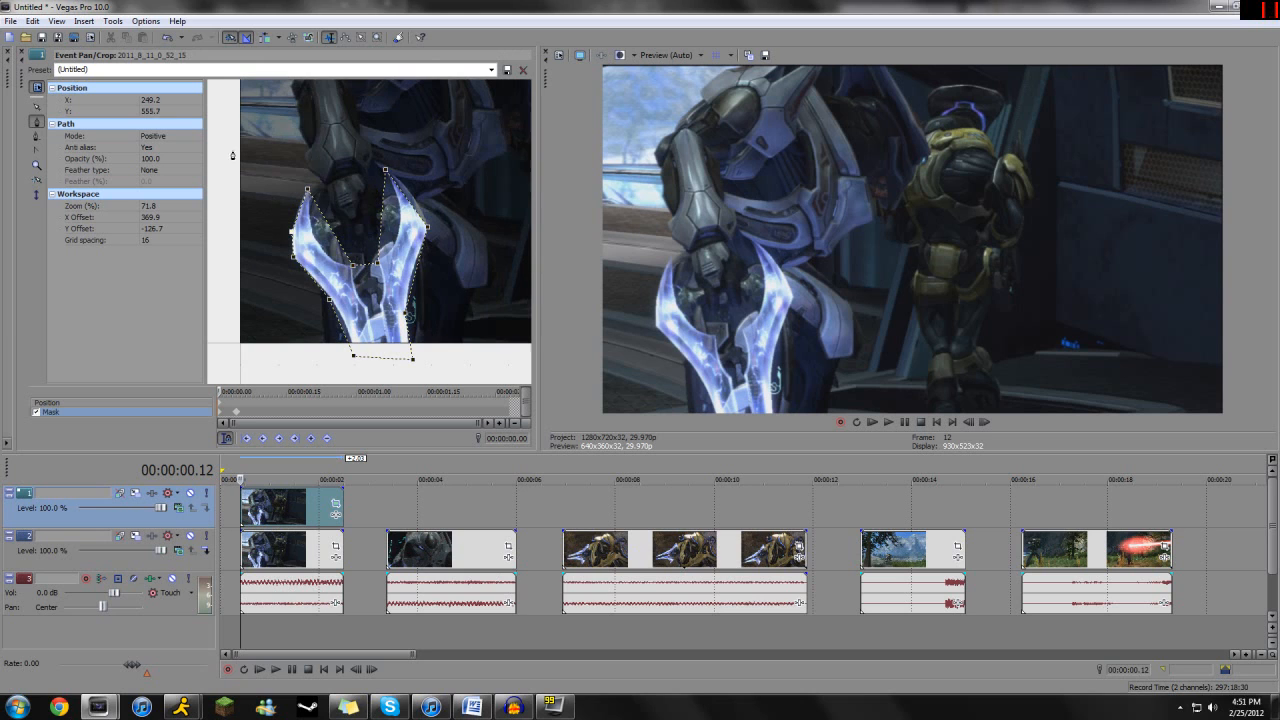
- Deselect the mask's anchors and bend the path along the inner edge of the right blade from its tip anchor
{"action": "left_click", "coordinate": [37, 107]}
{"action": "left_click_drag", "start_coordinate": [386, 220], "coordinate": [400, 218]}
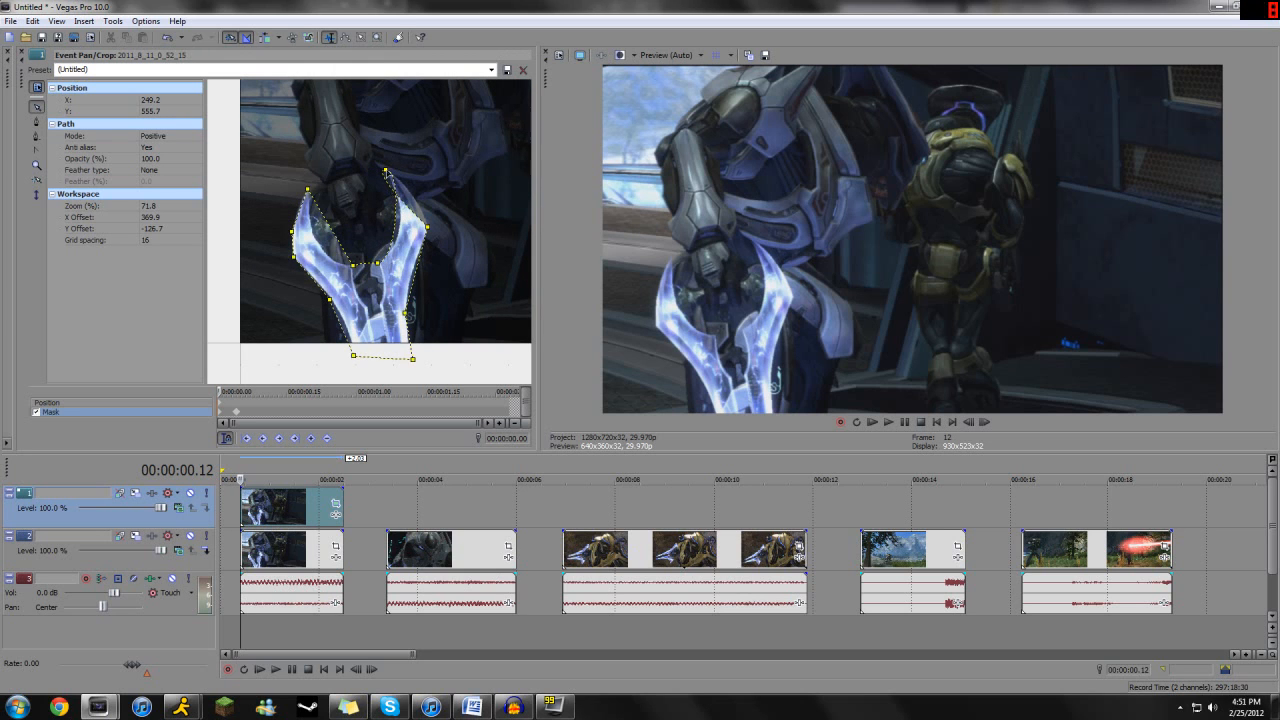
{"action": "right_click", "coordinate": [392, 192]}
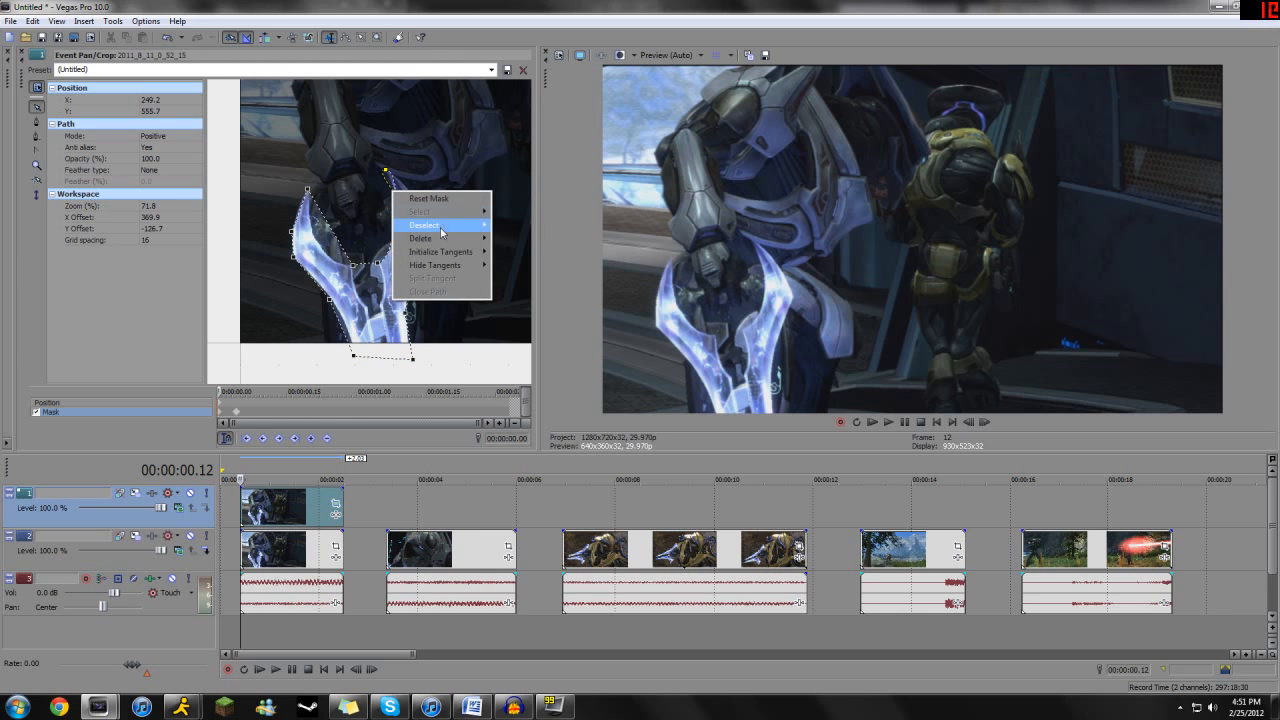
{"action": "mouse_move", "coordinate": [463, 234]}
{"action": "left_click", "coordinate": [511, 256]}
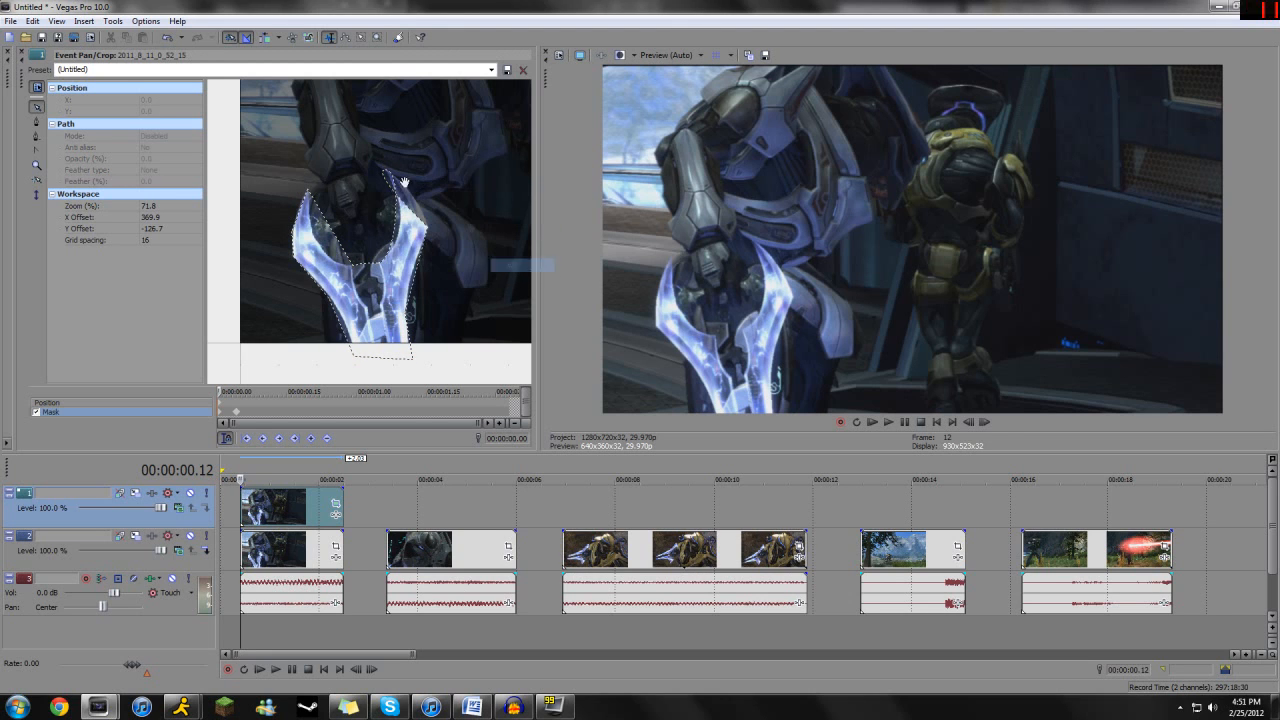
{"action": "left_click_drag", "start_coordinate": [398, 167], "coordinate": [381, 191]}
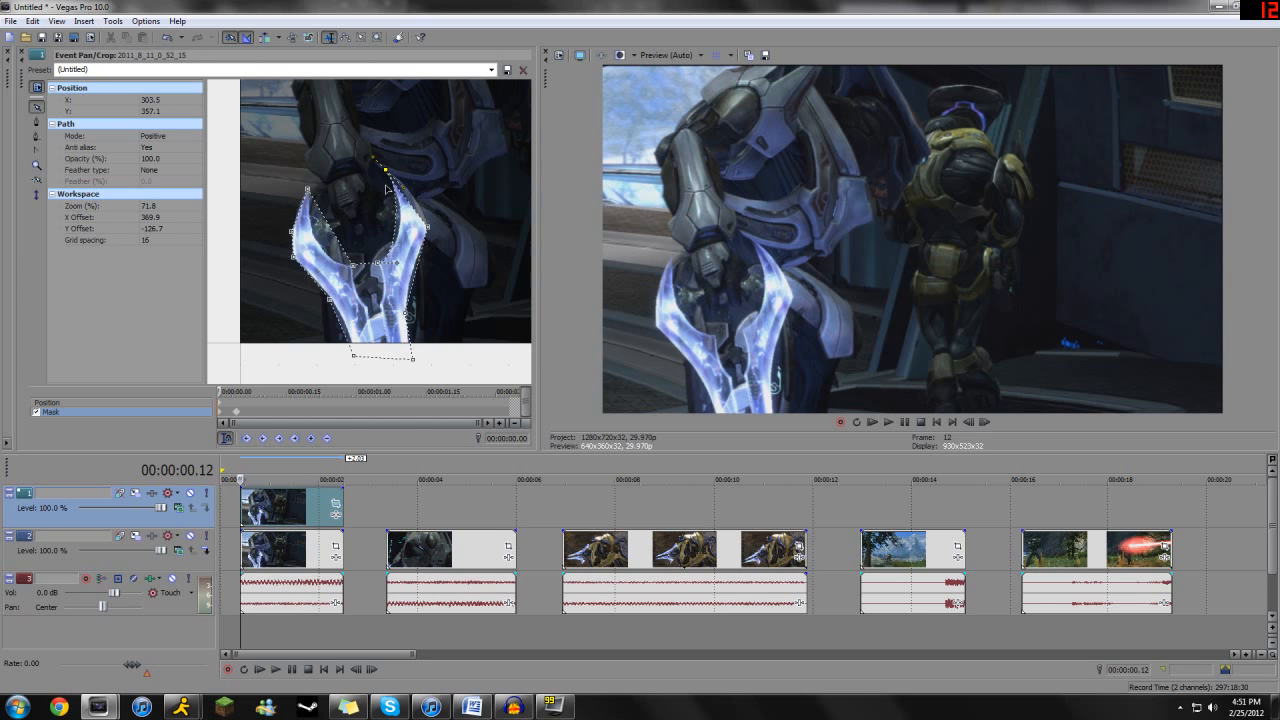
{"action": "left_click_drag", "start_coordinate": [407, 203], "coordinate": [317, 236]}
- Adjust the tangents of the left blade's tip anchor so the mask follows the blade's inner edge
{"action": "left_click", "coordinate": [307, 189]}
{"action": "left_click_drag", "start_coordinate": [322, 174], "coordinate": [285, 195]}
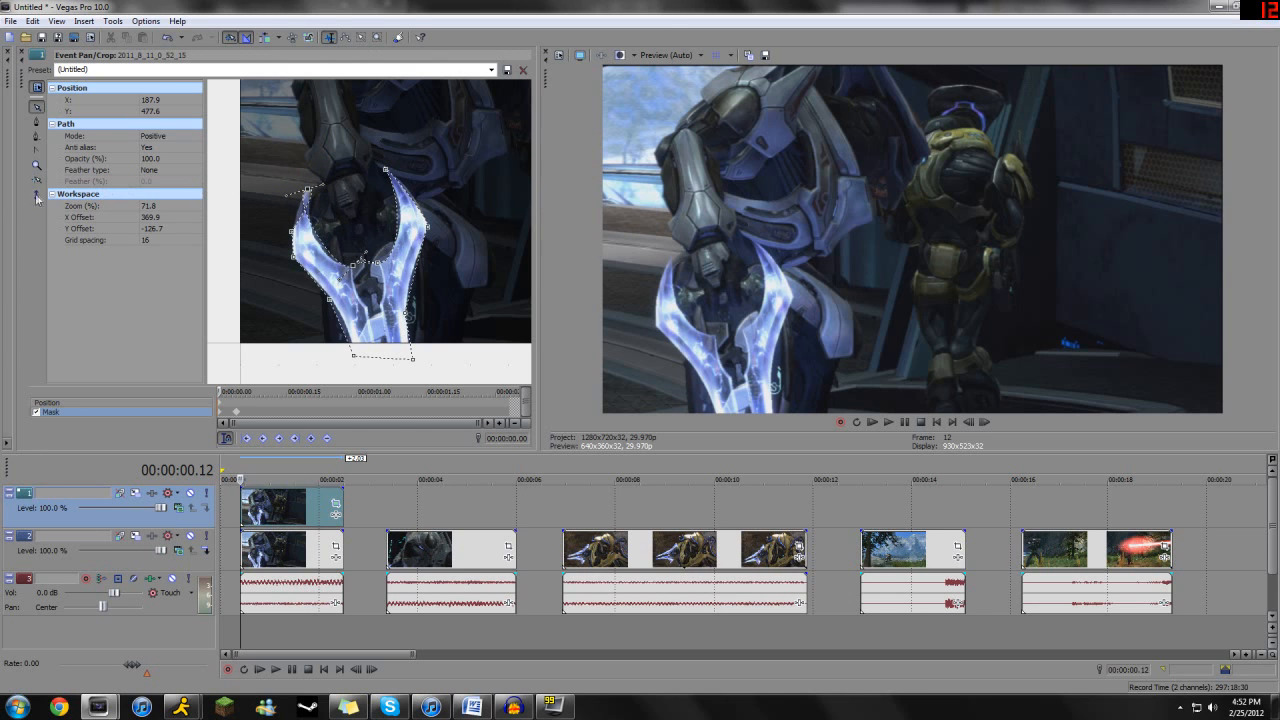
{"action": "left_click_drag", "start_coordinate": [322, 186], "coordinate": [365, 264]}
{"action": "left_click", "coordinate": [408, 316]}
- Examine the clip's mask at 00:00:01.22 and at its first two mask keyframes
{"action": "left_click", "coordinate": [305, 500]}
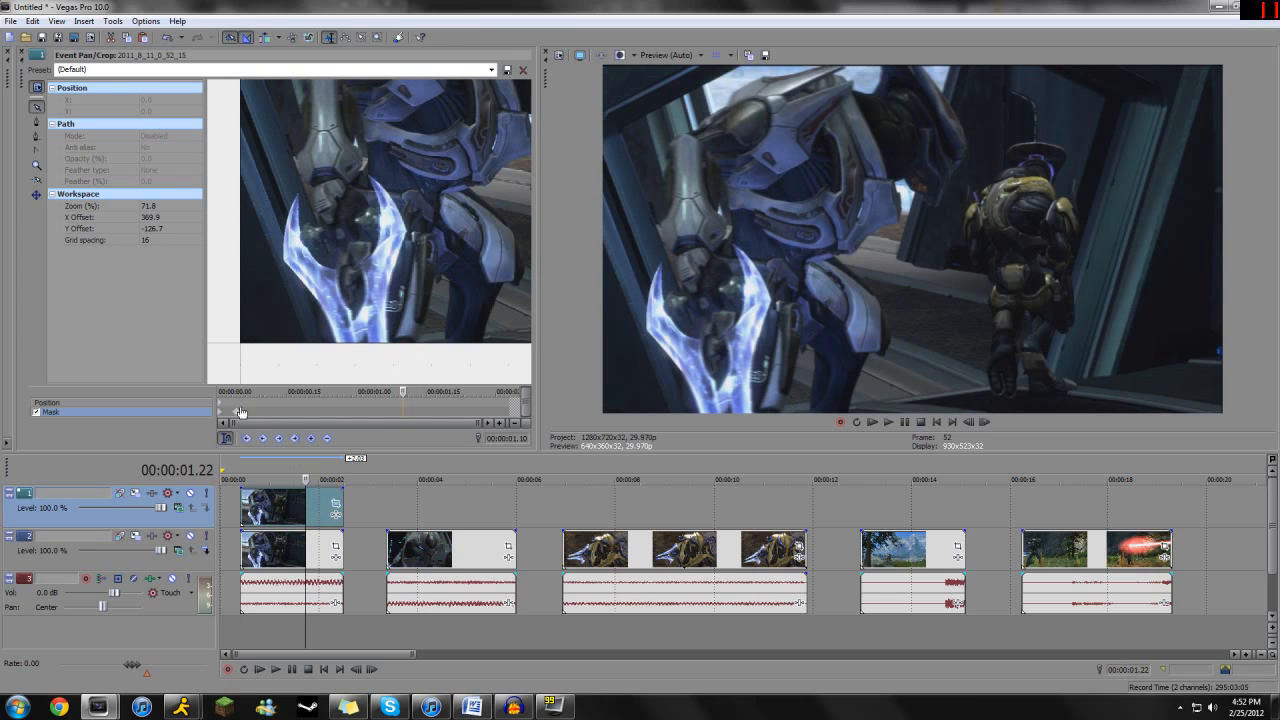
{"action": "left_click", "coordinate": [233, 412]}
{"action": "left_click", "coordinate": [236, 413]}
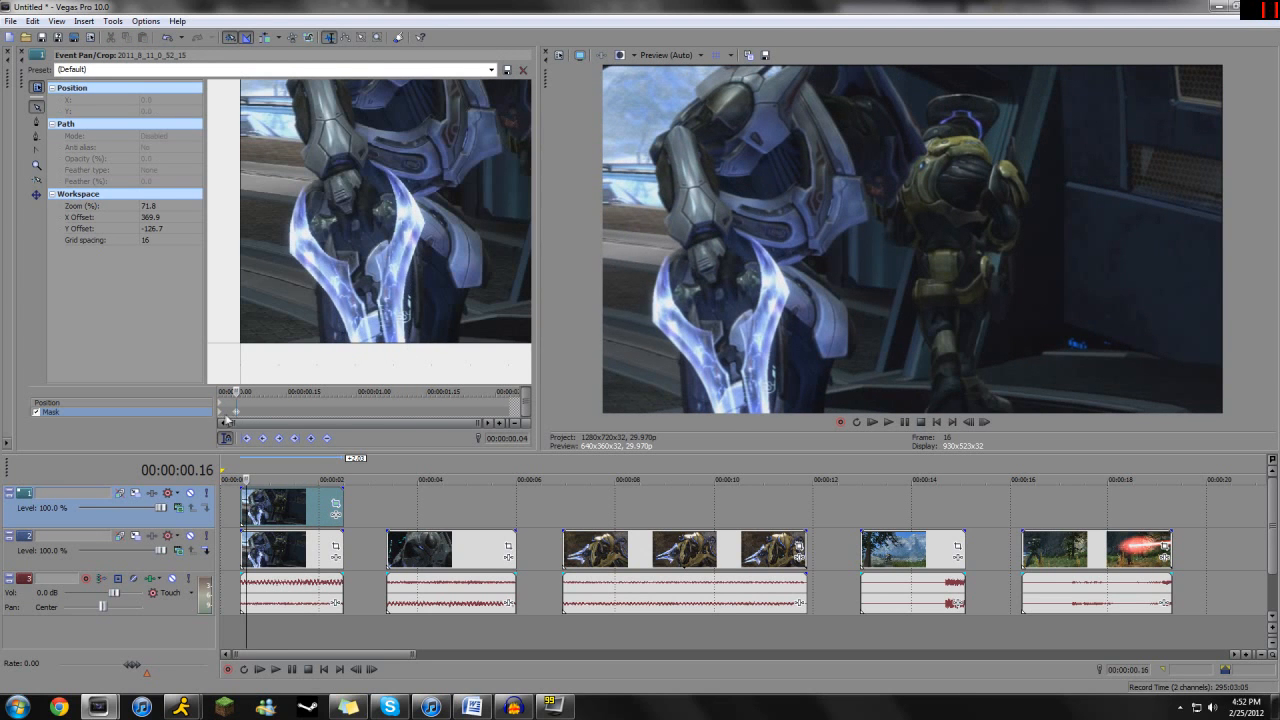
{"action": "left_click_drag", "start_coordinate": [222, 413], "coordinate": [238, 414]}
{"action": "left_click", "coordinate": [222, 418]}
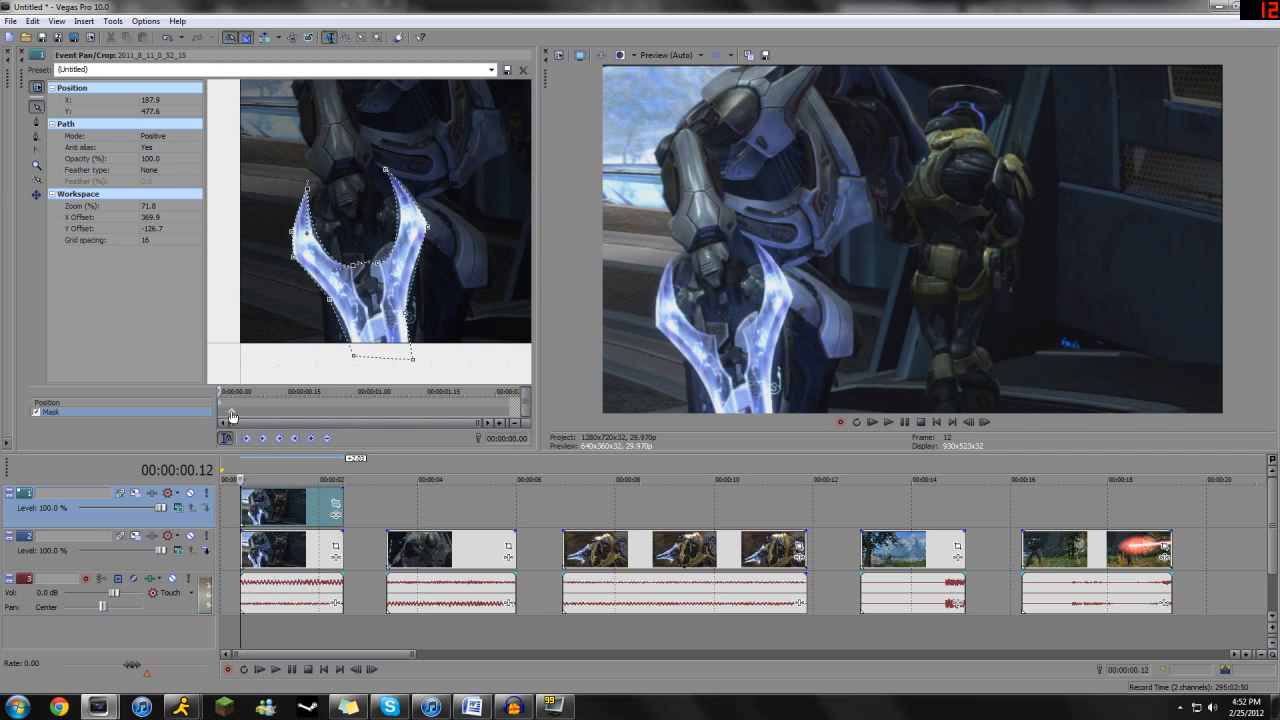
{"action": "left_click", "coordinate": [232, 414]}
{"action": "left_click", "coordinate": [222, 416]}
- Add the Sony Color Corrector effect to the duplicated upper event of the first clip
{"action": "left_click", "coordinate": [336, 516]}
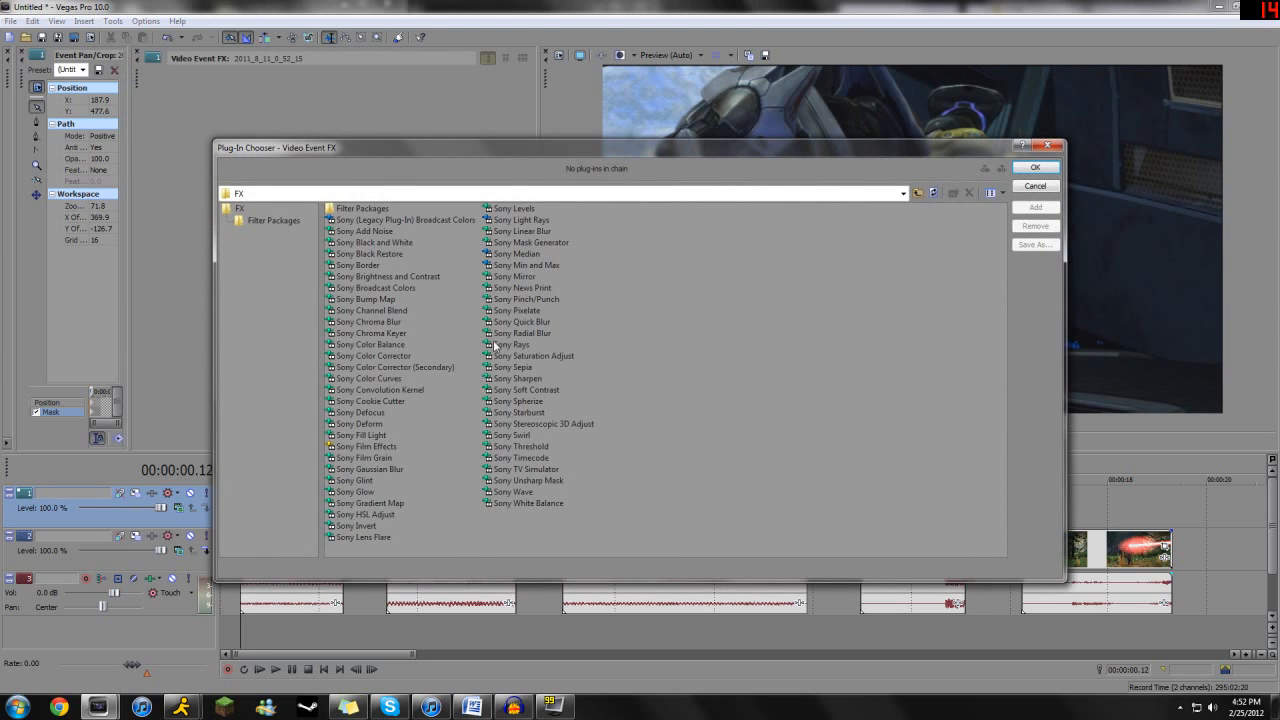
{"action": "left_click", "coordinate": [400, 367]}
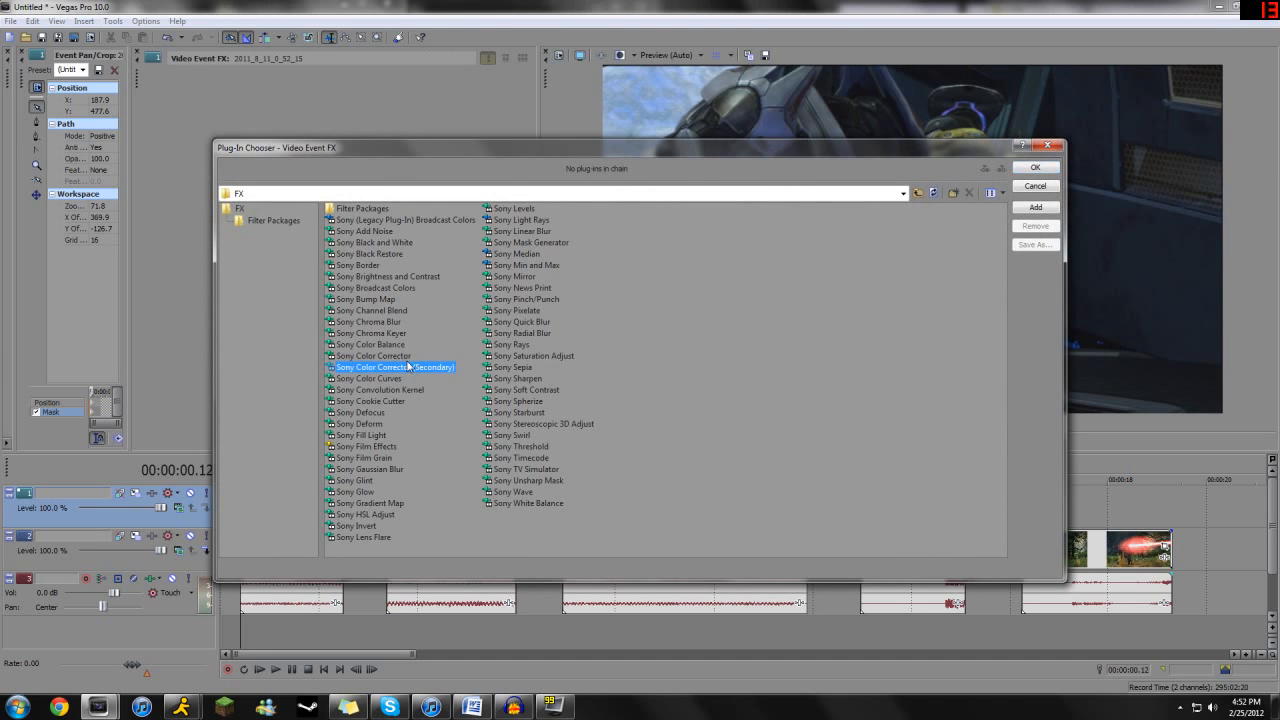
{"action": "double_click", "coordinate": [386, 357]}
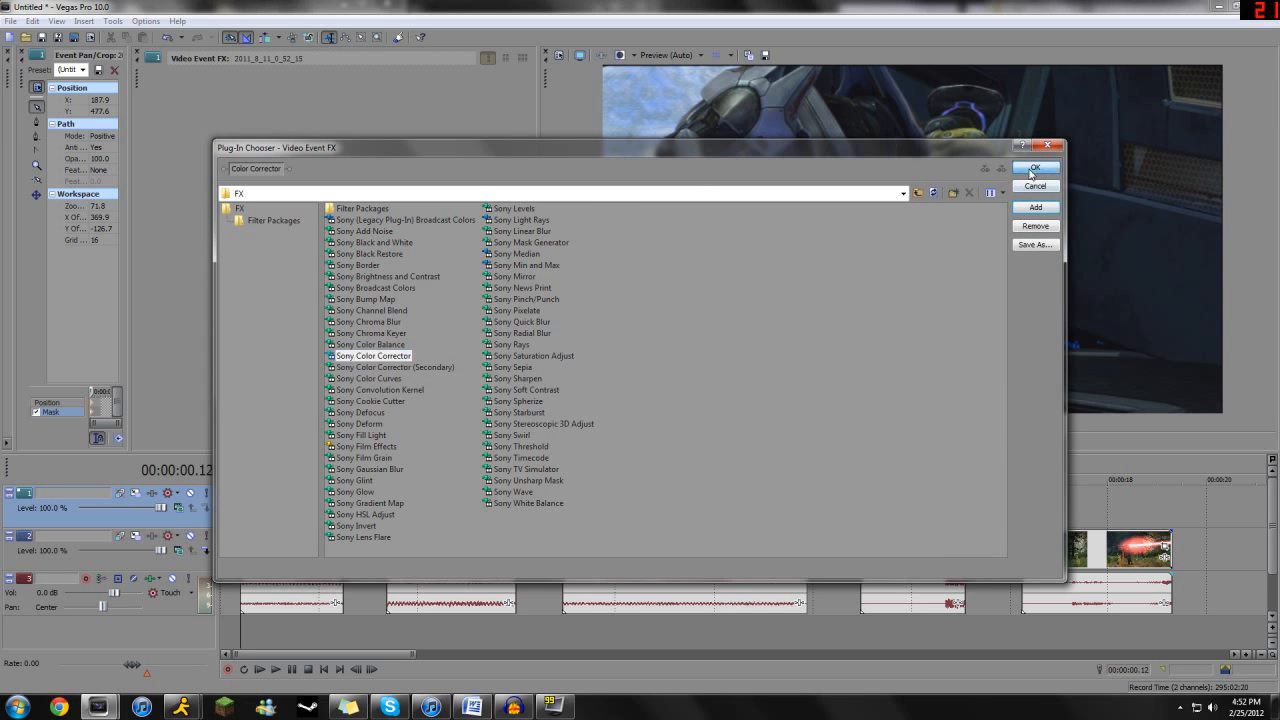
{"action": "left_click", "coordinate": [1035, 168]}
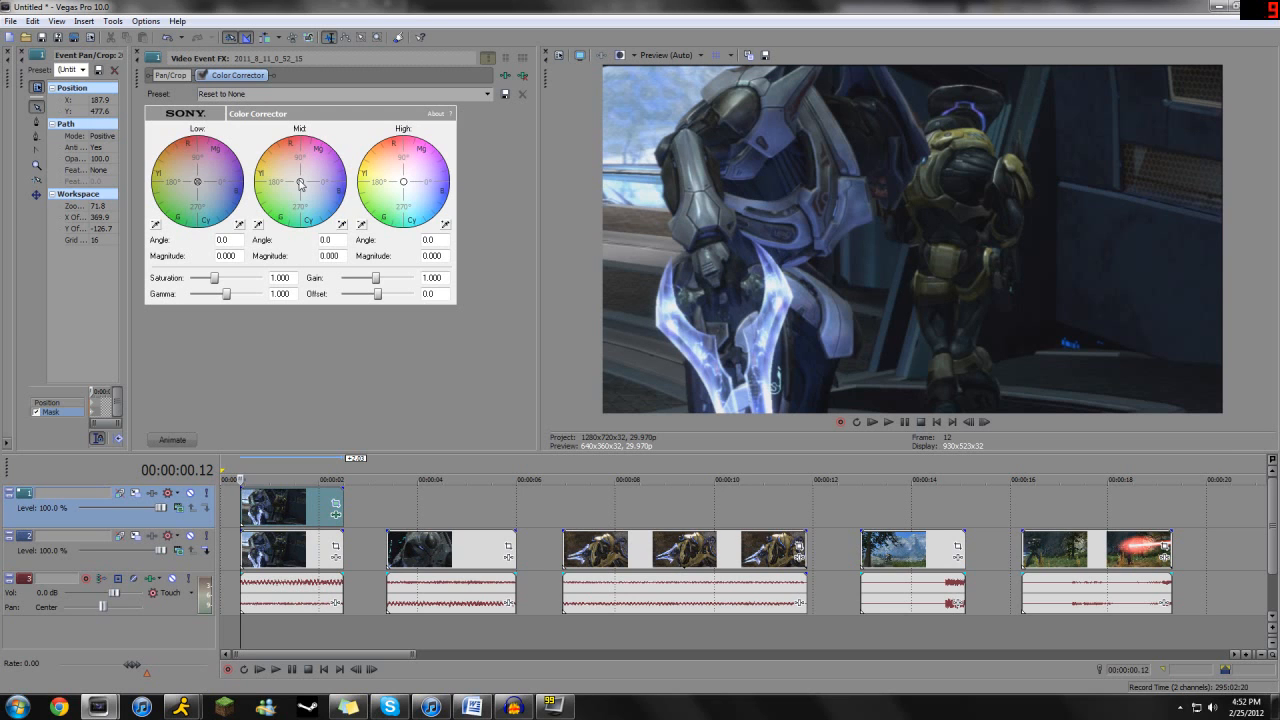
- Shift the Color Corrector's mid tones toward purple and set the high tones to angle 32.6 and magnitude 0.460
{"action": "left_click_drag", "start_coordinate": [300, 183], "coordinate": [323, 164]}
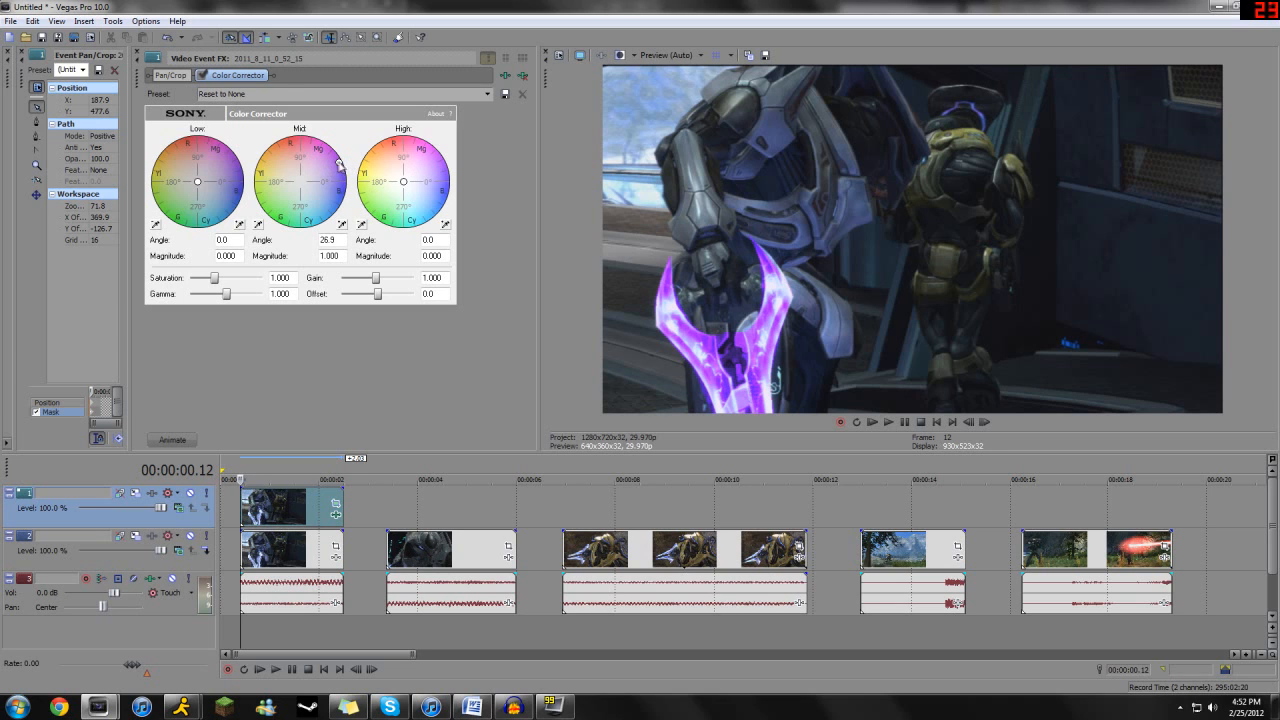
{"action": "left_click_drag", "start_coordinate": [341, 166], "coordinate": [332, 171]}
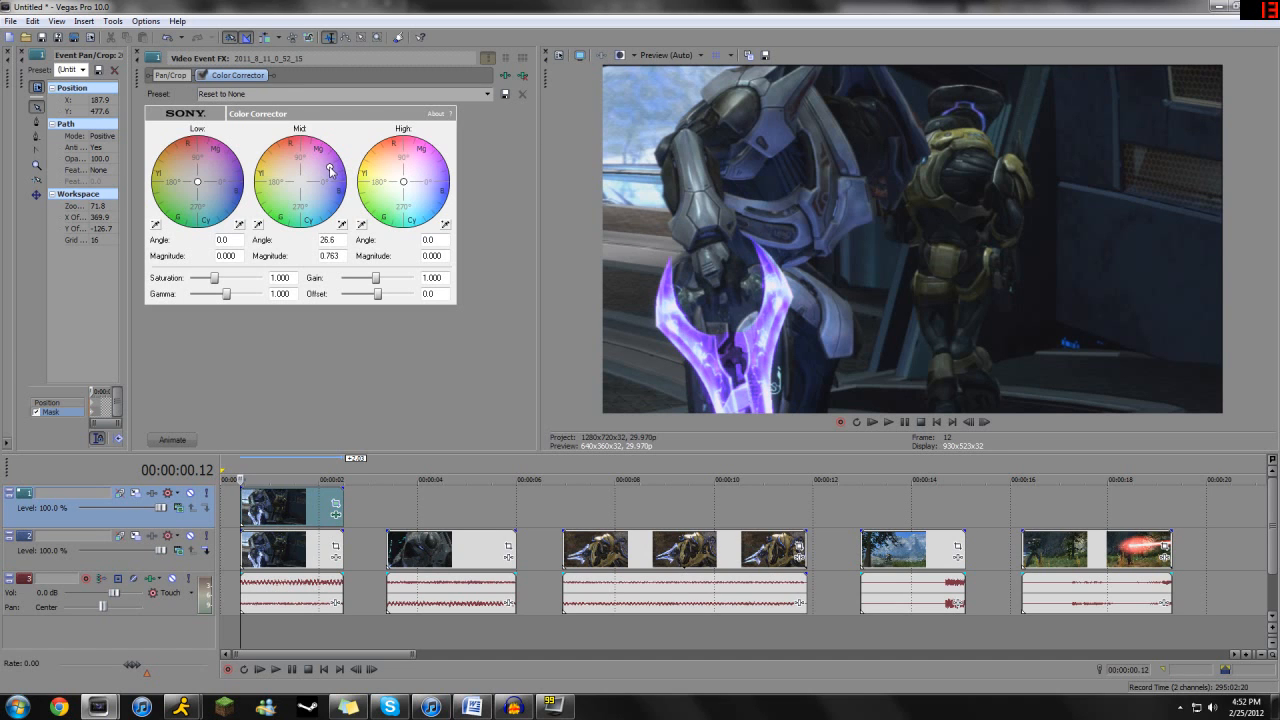
{"action": "left_click_drag", "start_coordinate": [405, 184], "coordinate": [422, 179]}
{"action": "left_click", "coordinate": [139, 53]}
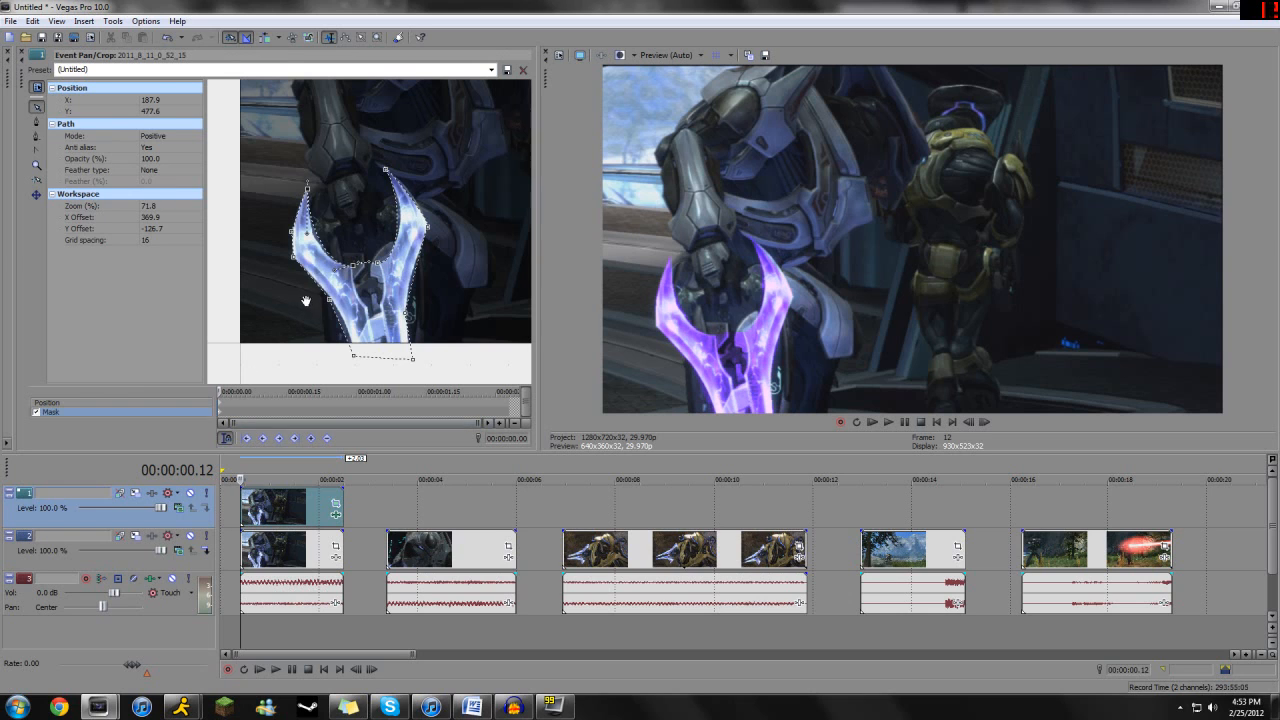
- Set the sword mask's feather type to Both with a feather of 0.0%
{"action": "left_click", "coordinate": [174, 170]}
{"action": "left_click", "coordinate": [170, 171]}
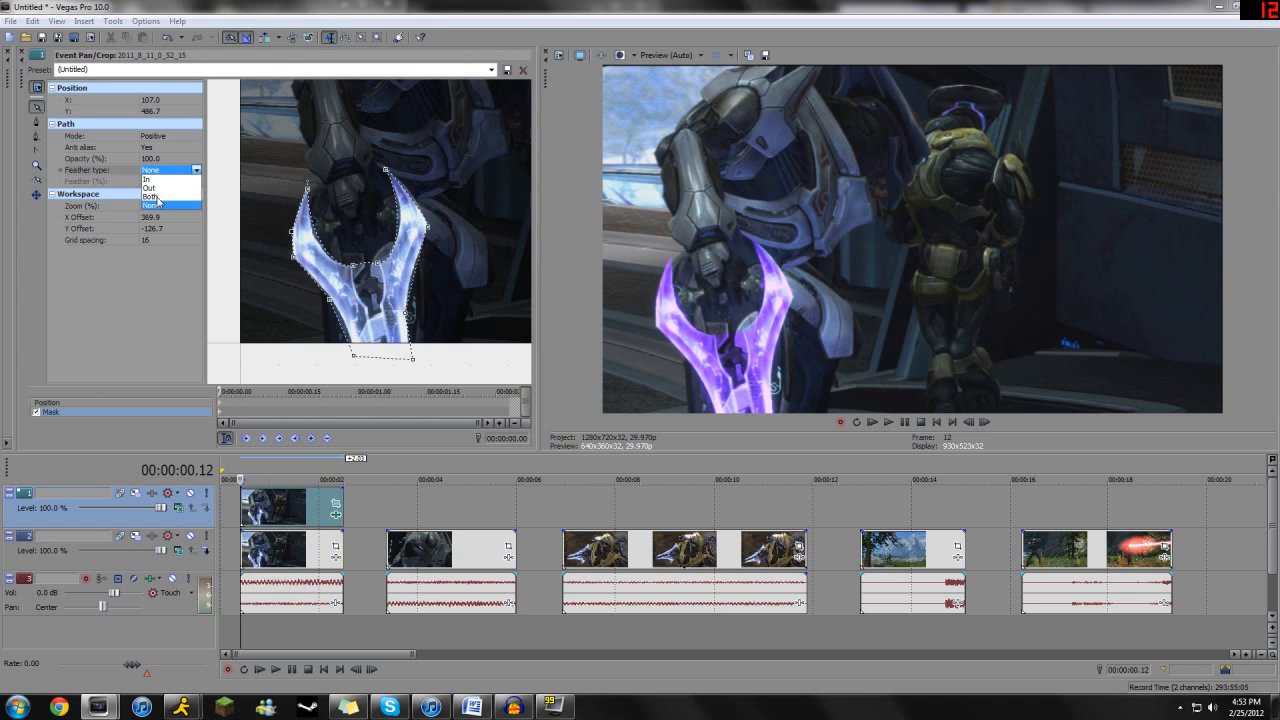
{"action": "left_click", "coordinate": [156, 197]}
{"action": "left_click", "coordinate": [145, 186]}
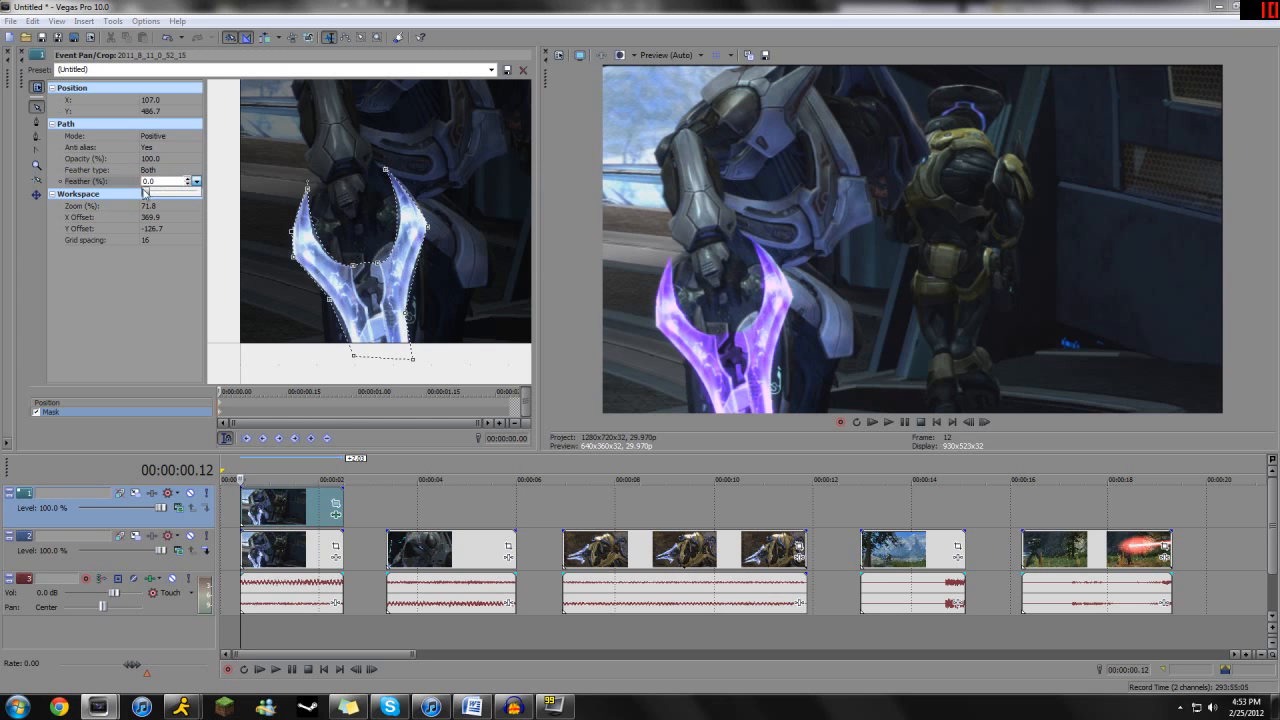
{"action": "mouse_move", "coordinate": [150, 193]}
{"action": "left_mouse_down"}
{"action": "mouse_move", "coordinate": [212, 197]}
{"action": "mouse_move", "coordinate": [146, 193]}
{"action": "left_mouse_up"}
- Set the Color Corrector's mid tones to angle 29.4, high tones to angle 39.4, both at magnitude 1.000, and saturation to 3.000
{"action": "left_click", "coordinate": [336, 514]}
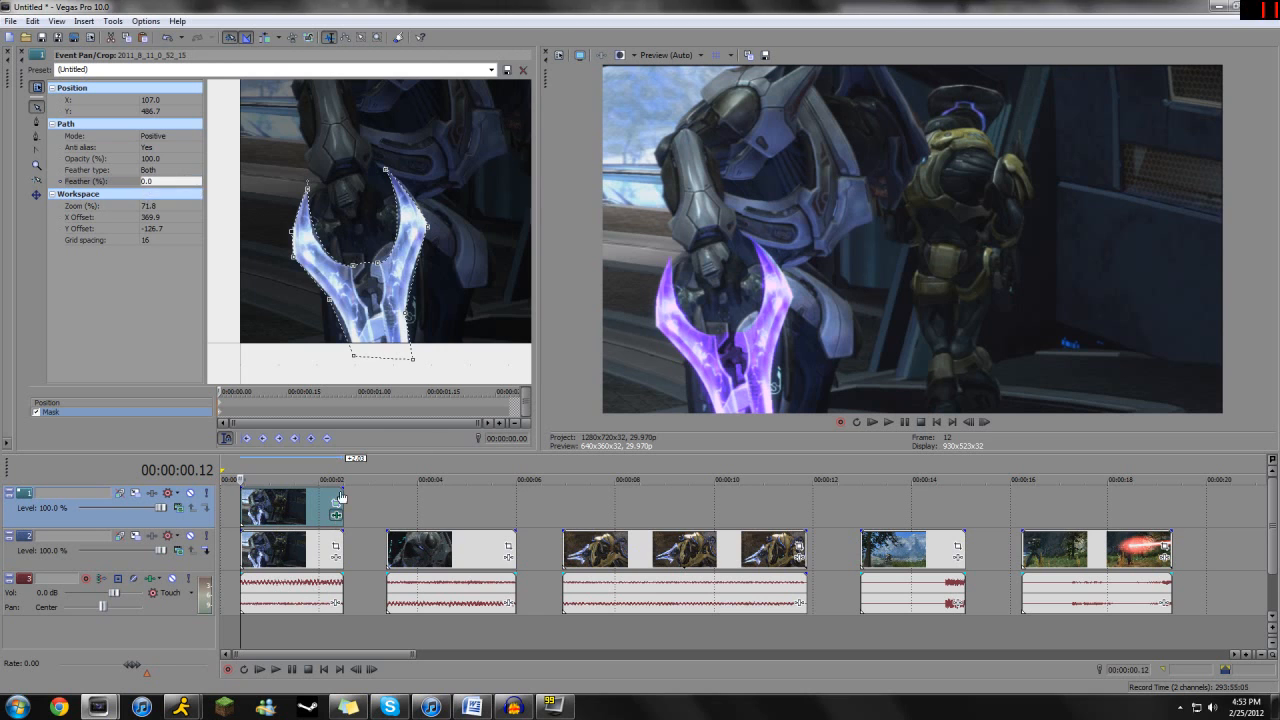
{"action": "left_click_drag", "start_coordinate": [325, 165], "coordinate": [337, 167]}
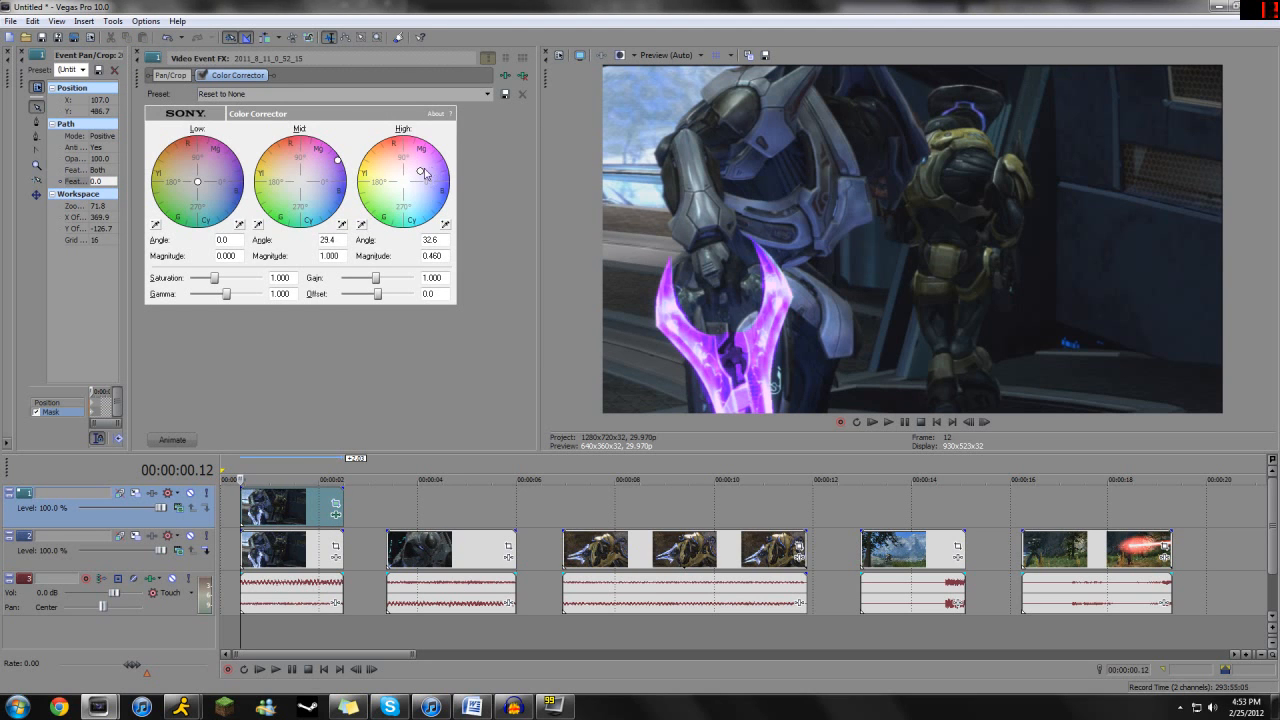
{"action": "left_click_drag", "start_coordinate": [422, 176], "coordinate": [436, 155]}
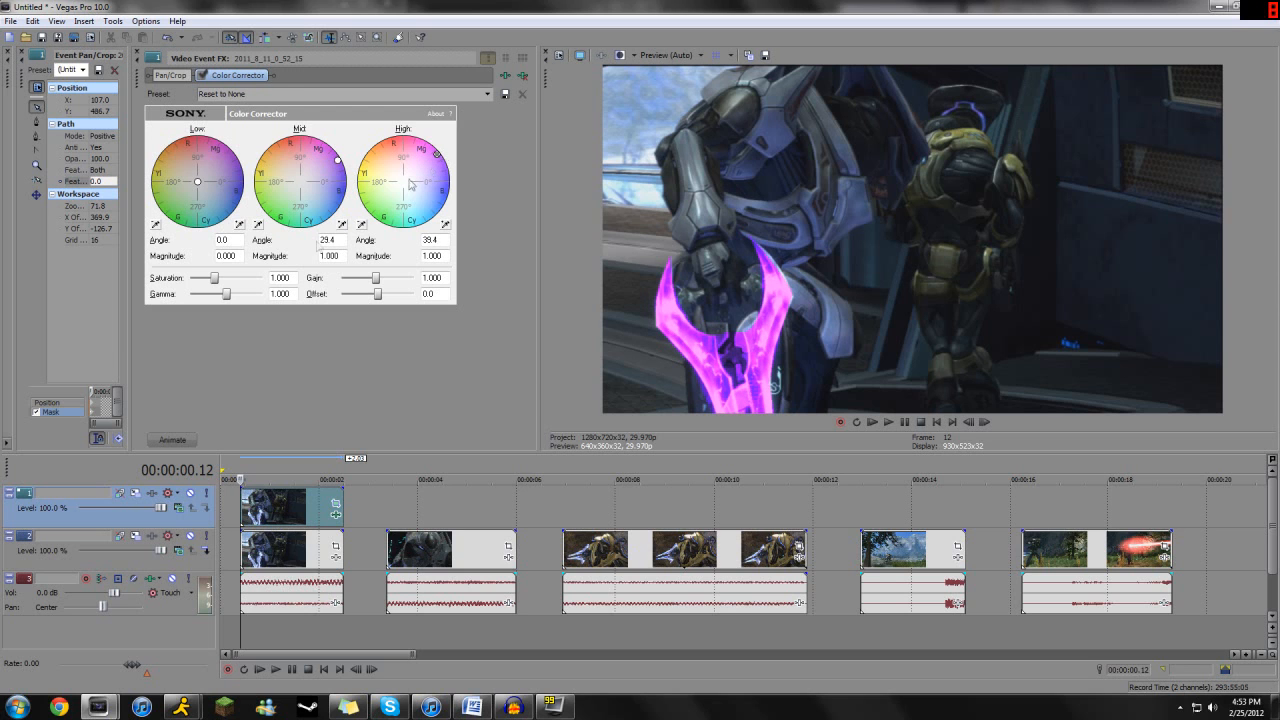
{"action": "left_click_drag", "start_coordinate": [214, 278], "coordinate": [311, 285]}
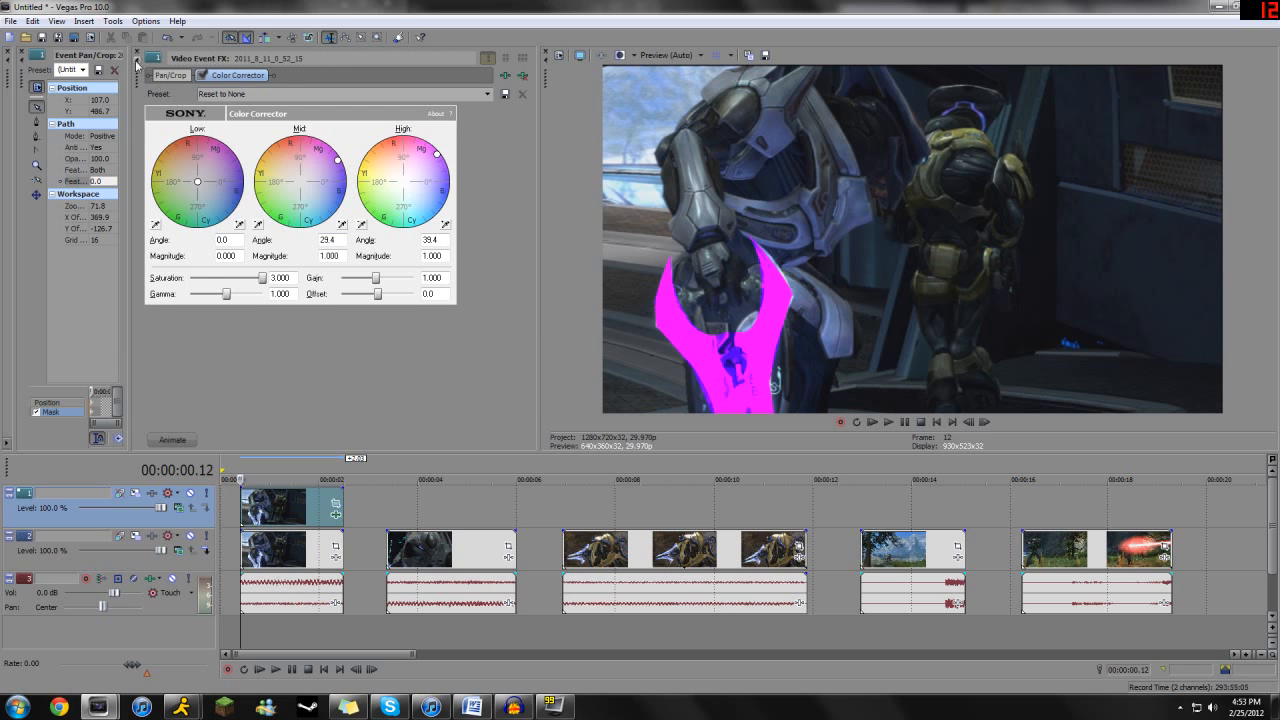
{"action": "left_click", "coordinate": [136, 62]}
- Set the mask's feather to 7.1% and adjust the outer anchors of both blades and the right blade's tip anchor
{"action": "left_click", "coordinate": [195, 183]}
{"action": "left_click_drag", "start_coordinate": [146, 193], "coordinate": [152, 193]}
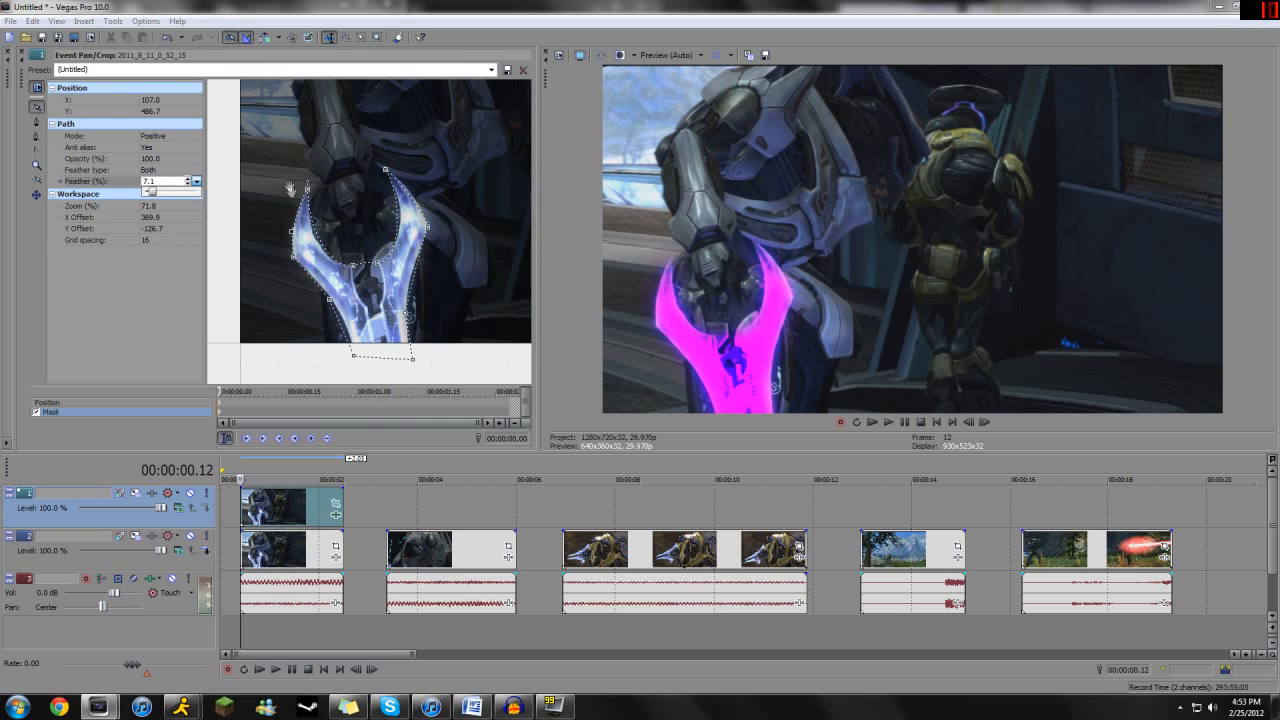
{"action": "left_click", "coordinate": [304, 242]}
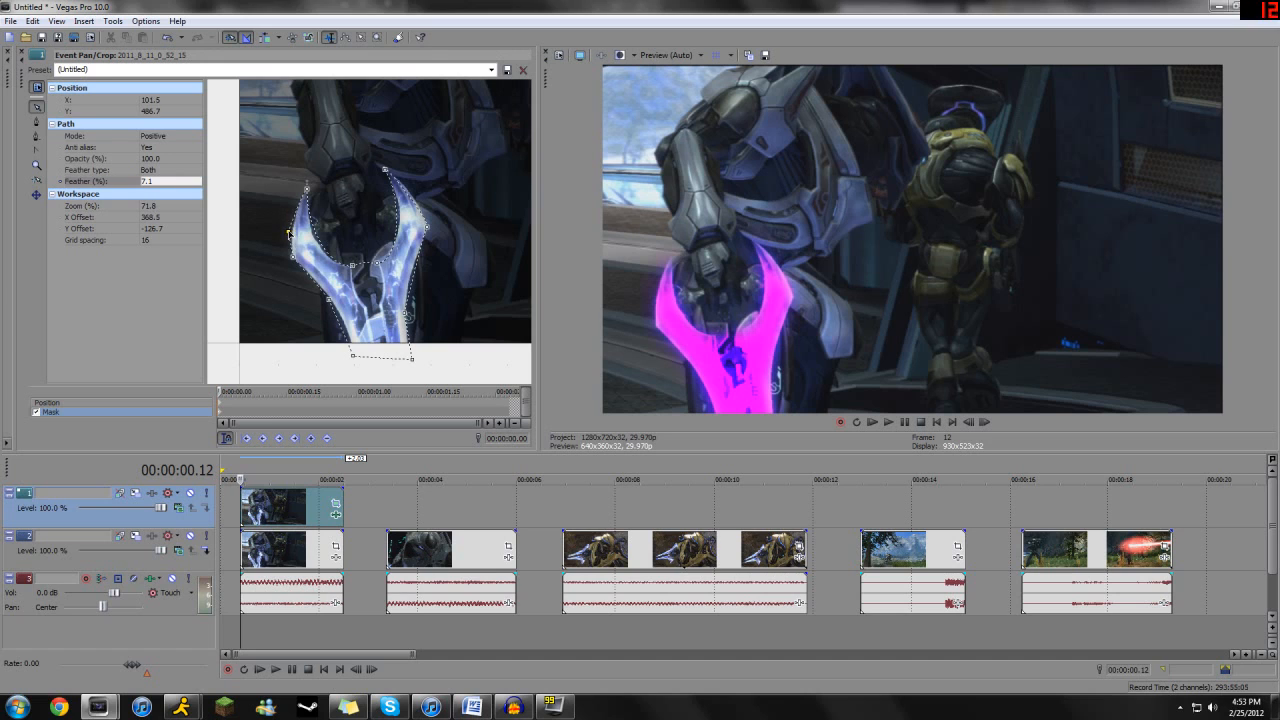
{"action": "left_click_drag", "start_coordinate": [291, 262], "coordinate": [289, 262]}
{"action": "left_click", "coordinate": [428, 226]}
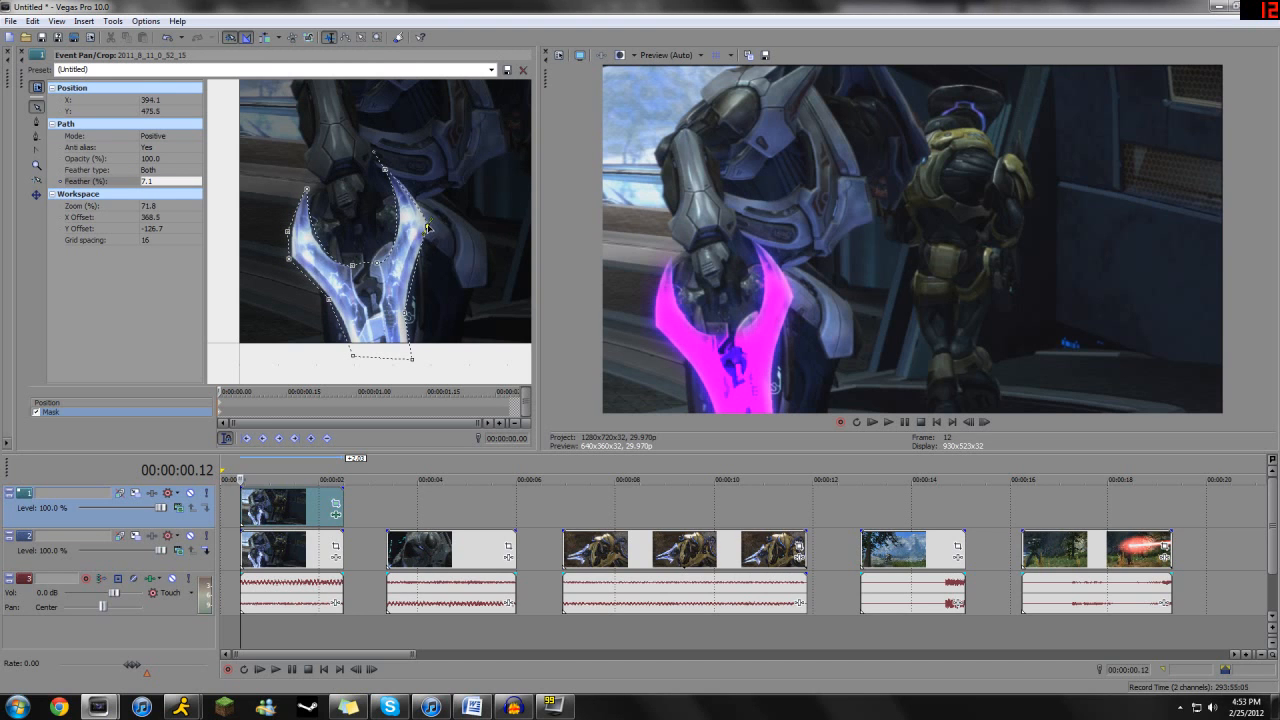
{"action": "left_click", "coordinate": [384, 168]}
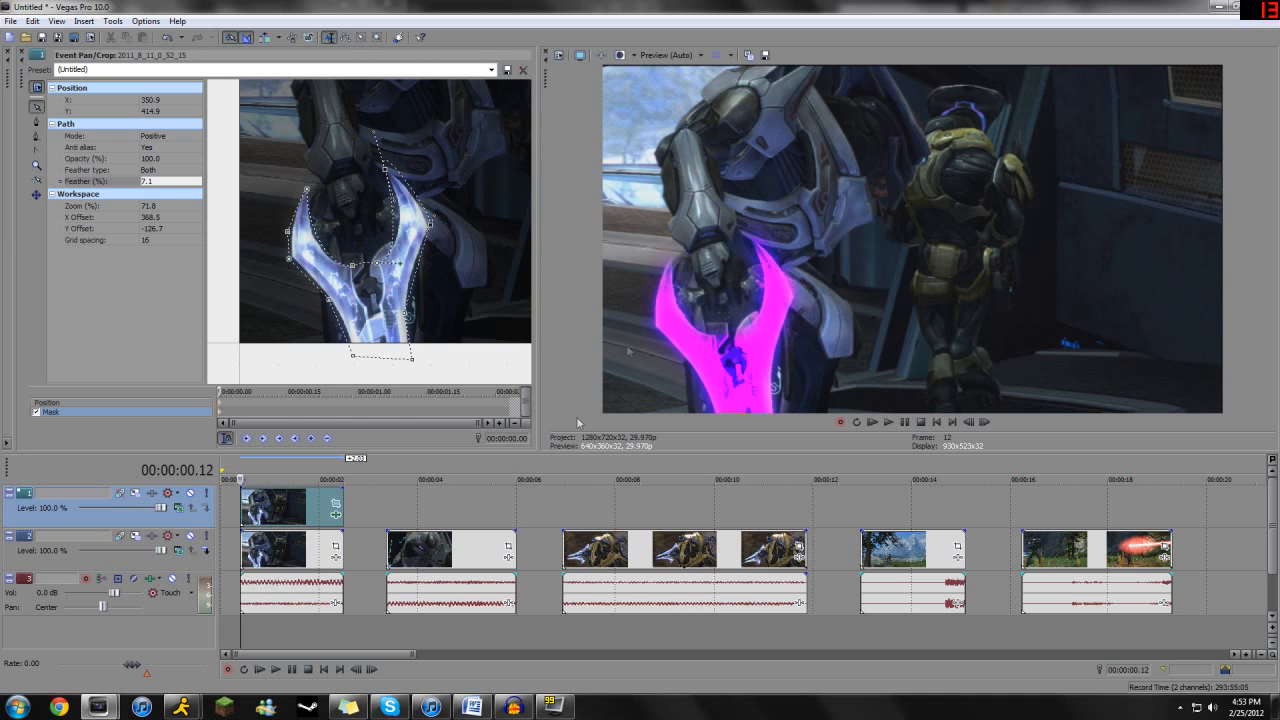
- Soften the Color Corrector to saturation 1.388, mid angle 27.0 with magnitude 0.888, and high angle 28.8 with magnitude 0.354
{"action": "left_click", "coordinate": [336, 515]}
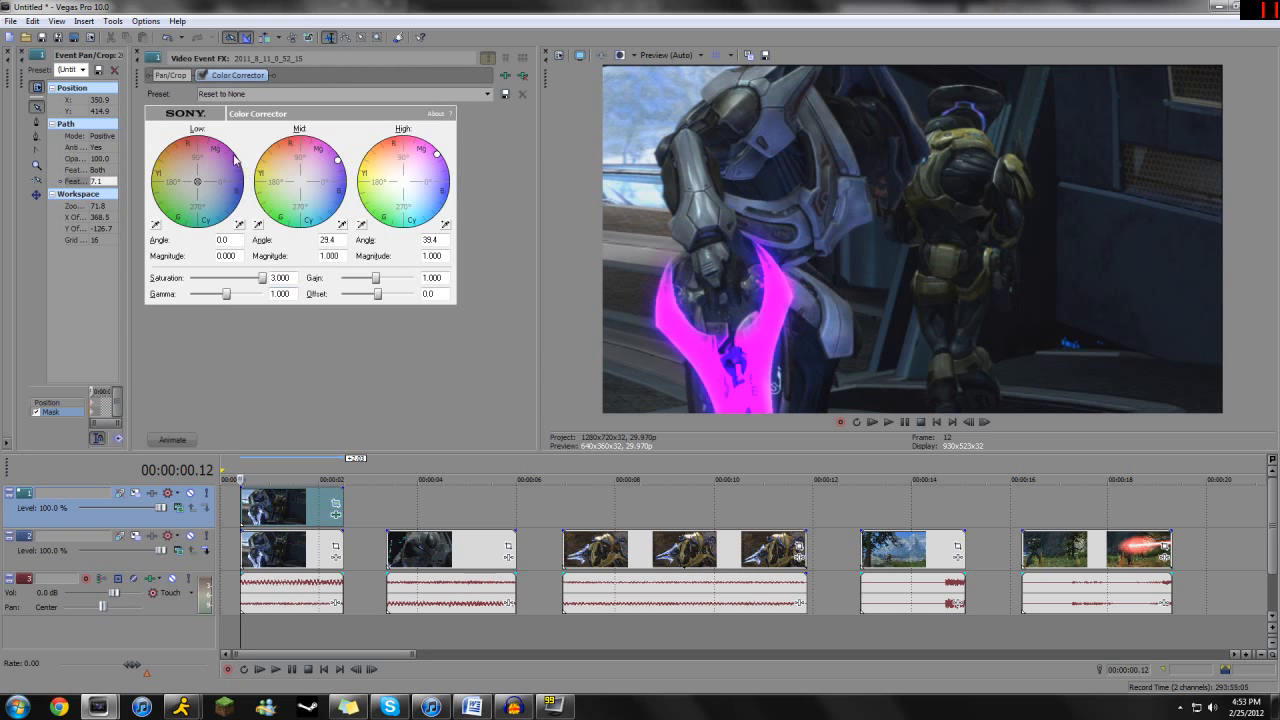
{"action": "left_click_drag", "start_coordinate": [262, 277], "coordinate": [222, 278]}
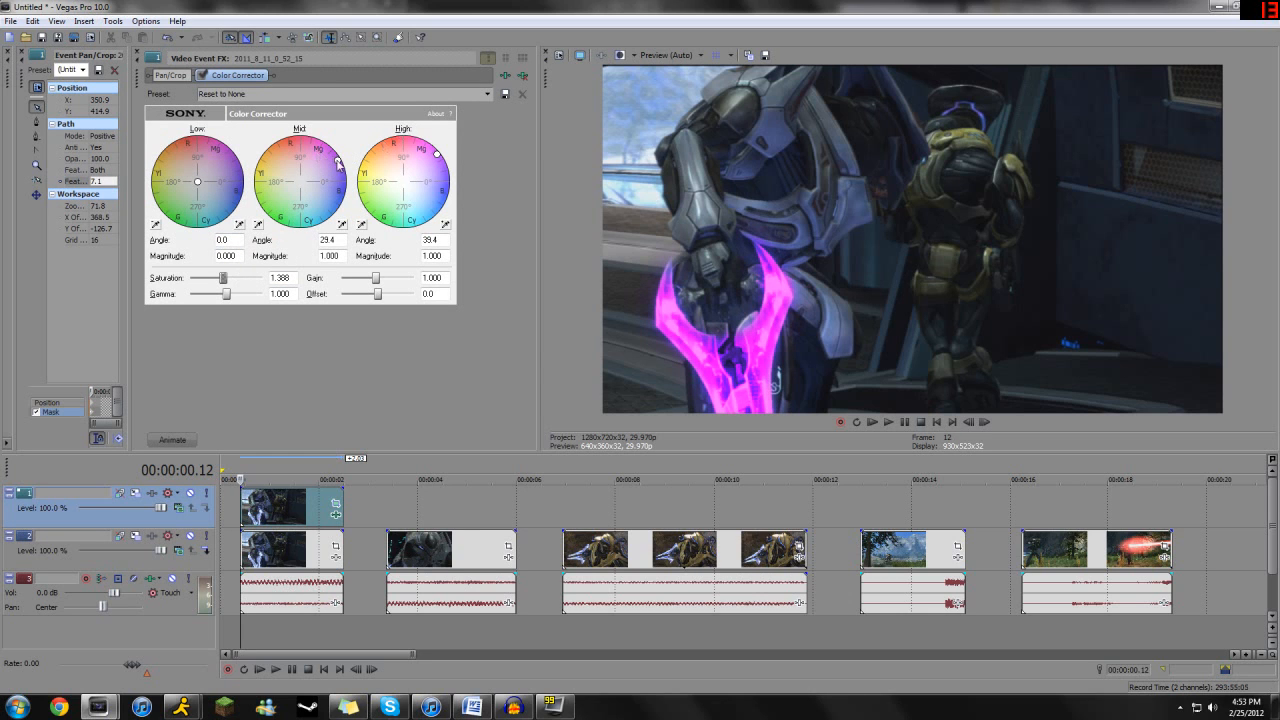
{"action": "left_click_drag", "start_coordinate": [436, 157], "coordinate": [425, 175]}
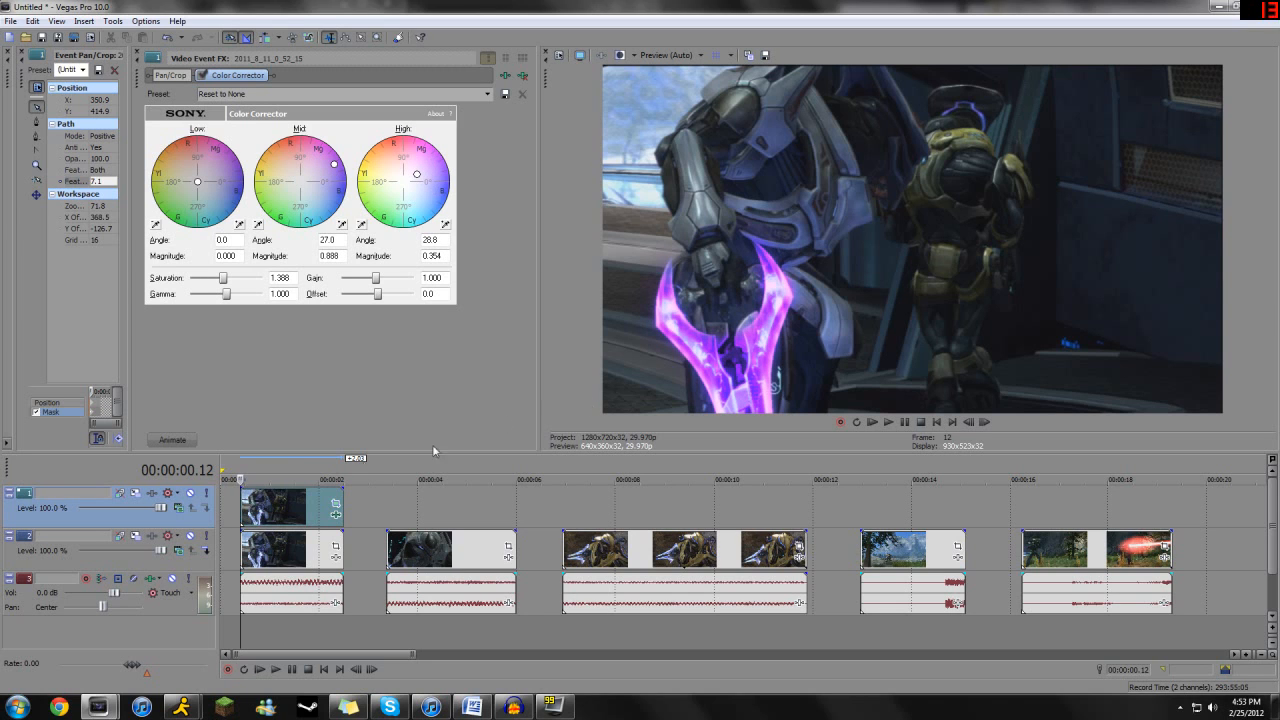
{"action": "left_click", "coordinate": [137, 52]}
- Select the entire mask at clip time 00:00:00.13 and move it onto the sword's position in that frame
{"action": "key", "text": "space"}
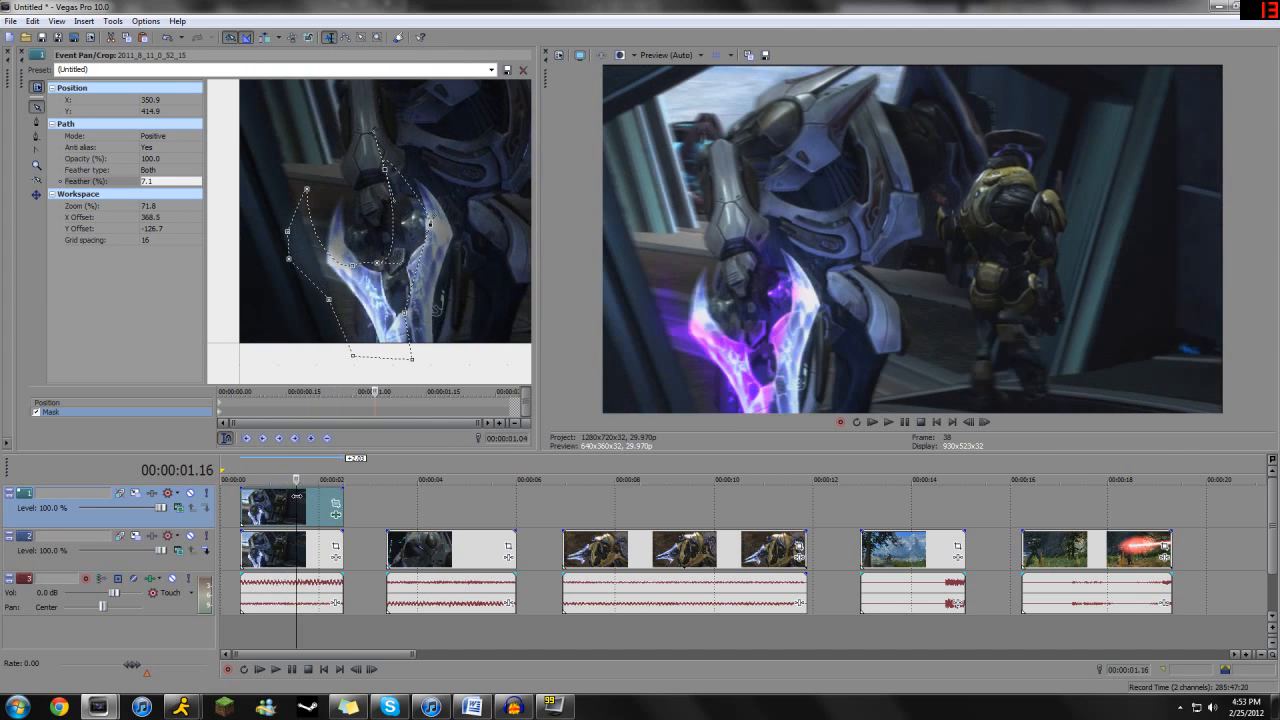
{"action": "left_click", "coordinate": [227, 414]}
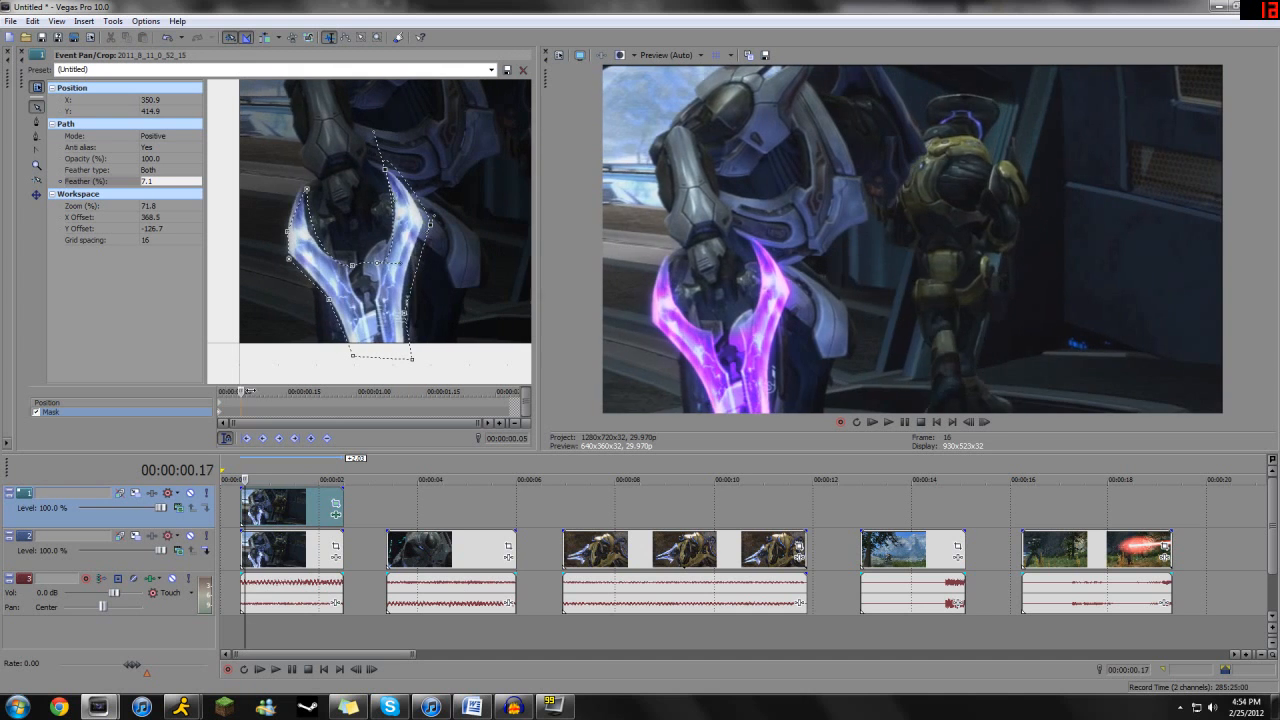
{"action": "right_click", "coordinate": [354, 266]}
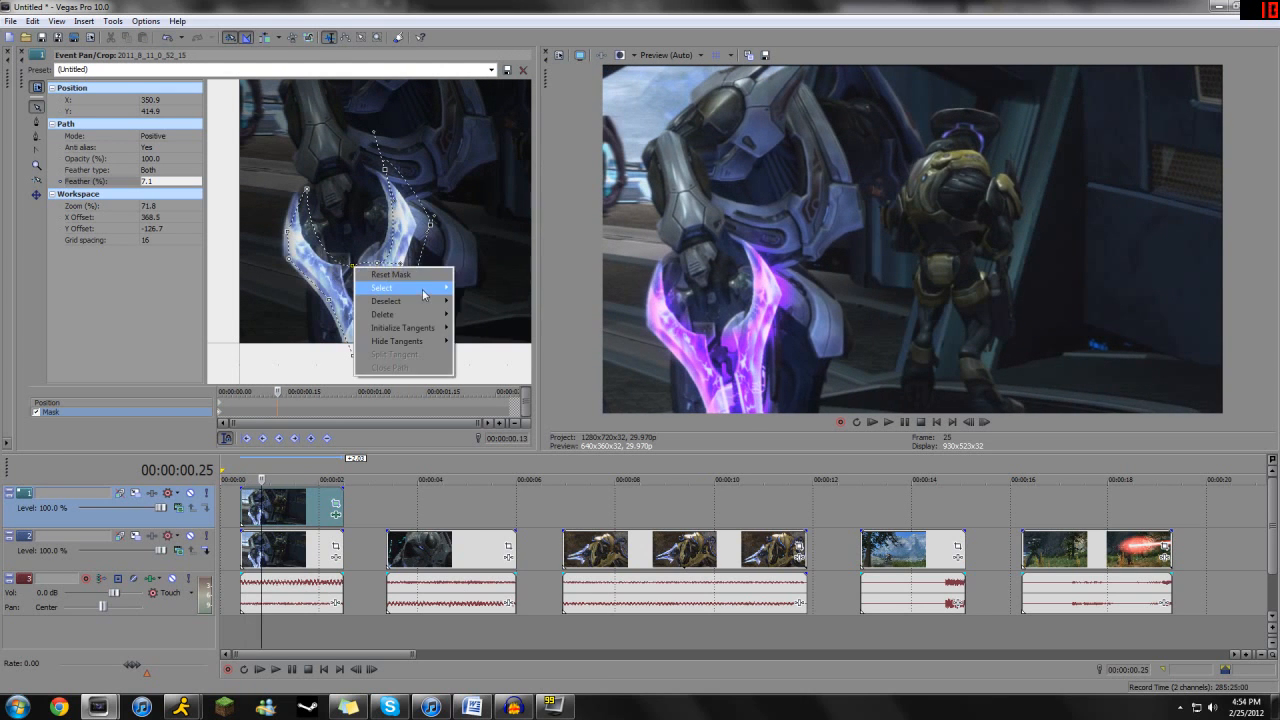
{"action": "mouse_move", "coordinate": [422, 289]}
{"action": "left_click", "coordinate": [486, 288]}
{"action": "left_click_drag", "start_coordinate": [378, 263], "coordinate": [368, 264]}
{"action": "left_click", "coordinate": [437, 240]}
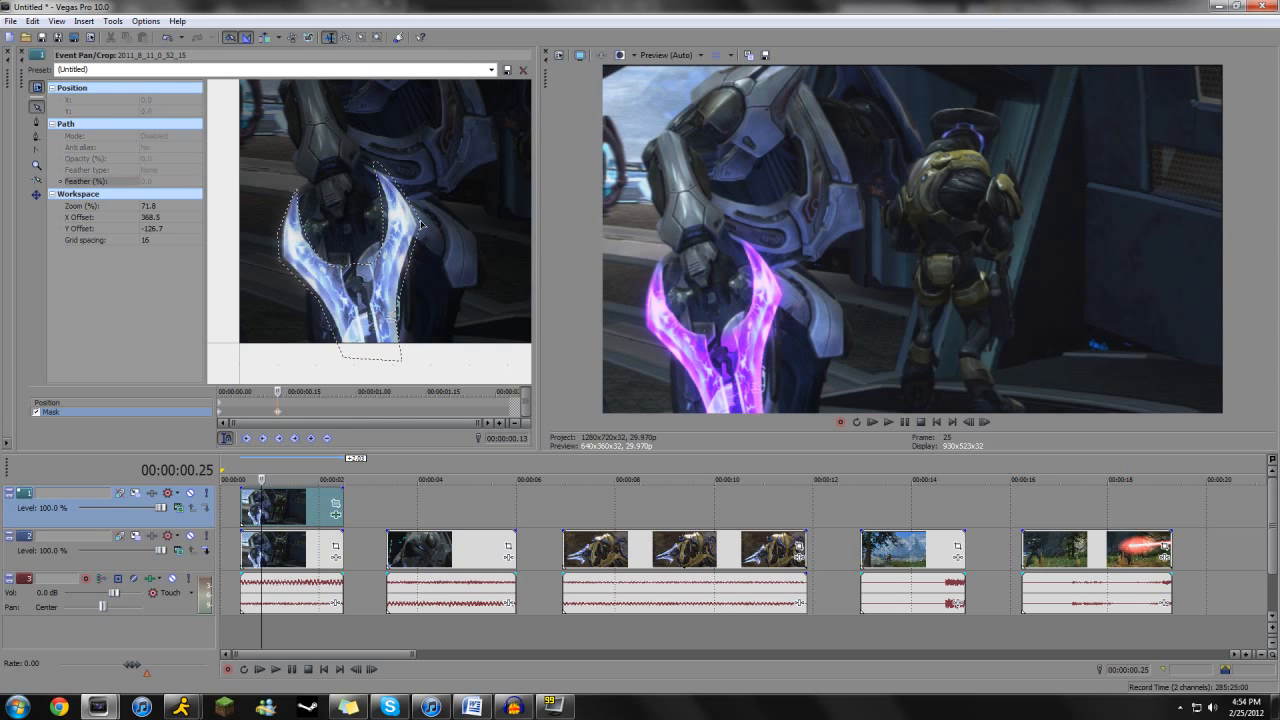
- Fine-tune the right blade's tip and outer-edge anchors at 00:00:00.13 to fit the mask to the sword
{"action": "left_click_drag", "start_coordinate": [375, 170], "coordinate": [373, 177]}
{"action": "left_click_drag", "start_coordinate": [421, 228], "coordinate": [418, 228]}
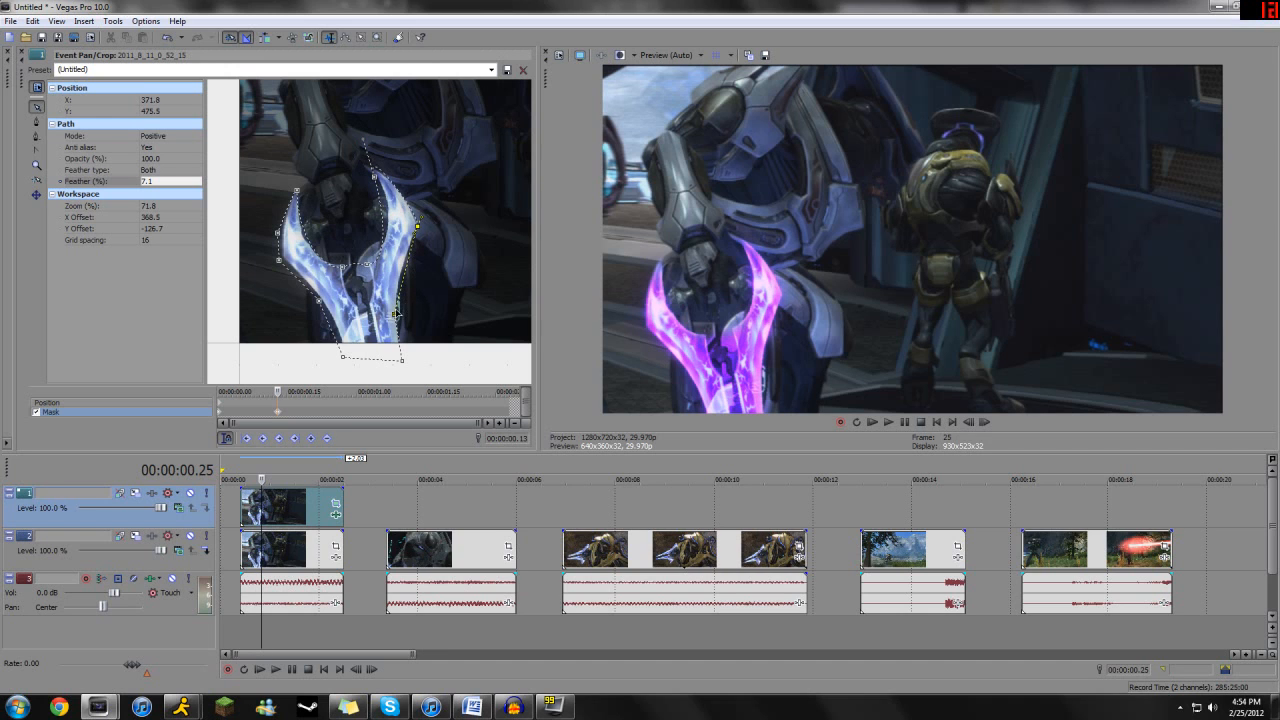
{"action": "left_click", "coordinate": [395, 314]}
- Select the entire mask at clip time 00:00:00.24 and move it toward the sword's new position
{"action": "left_click_drag", "start_coordinate": [278, 392], "coordinate": [329, 392]}
{"action": "right_click", "coordinate": [368, 262]}
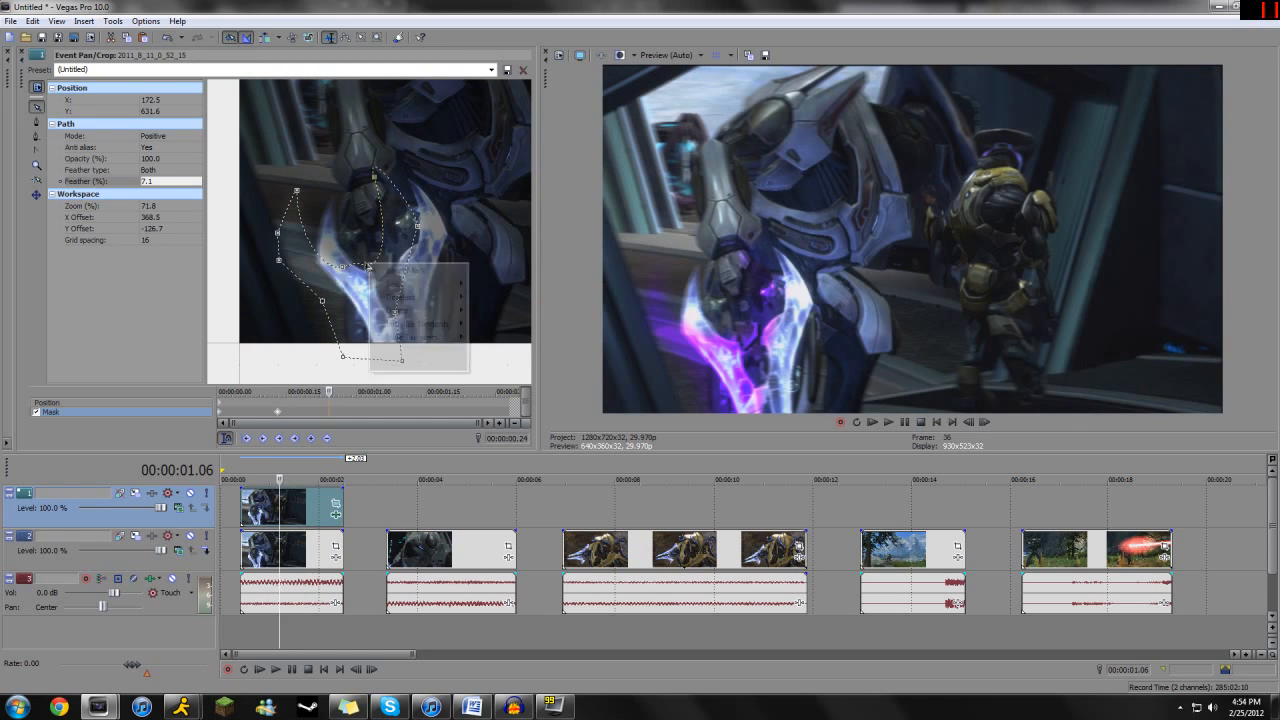
{"action": "mouse_move", "coordinate": [398, 288]}
{"action": "left_click", "coordinate": [488, 314]}
{"action": "left_click_drag", "start_coordinate": [368, 264], "coordinate": [398, 271]}
- Examine the recoloured sword and its keyframed mask across the opening frames of the first clip
{"action": "left_click_drag", "start_coordinate": [279, 504], "coordinate": [241, 502]}
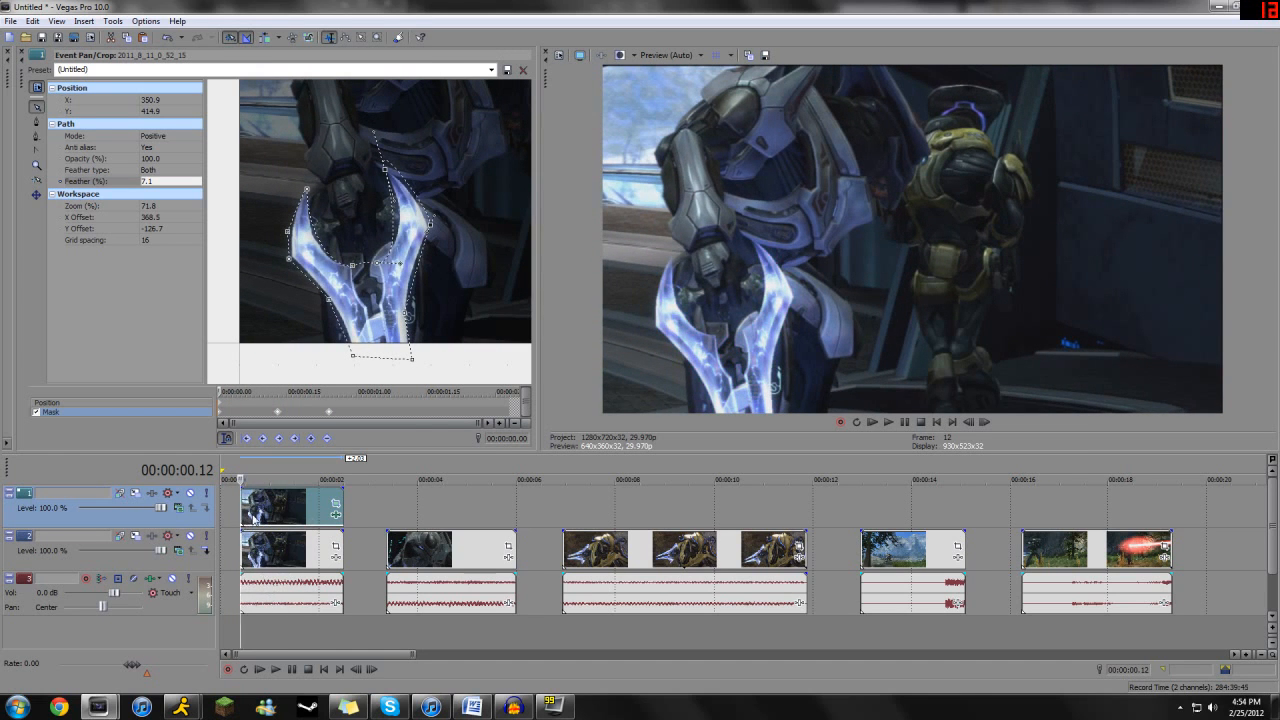
{"action": "left_click", "coordinate": [251, 516]}
{"action": "scroll", "coordinate": [251, 516], "scroll_direction": "up", "scroll_amount": 2}
{"action": "mouse_move", "coordinate": [292, 514]}
{"action": "left_mouse_down"}
{"action": "mouse_move", "coordinate": [328, 505]}
{"action": "mouse_move", "coordinate": [306, 503]}
{"action": "left_mouse_up"}
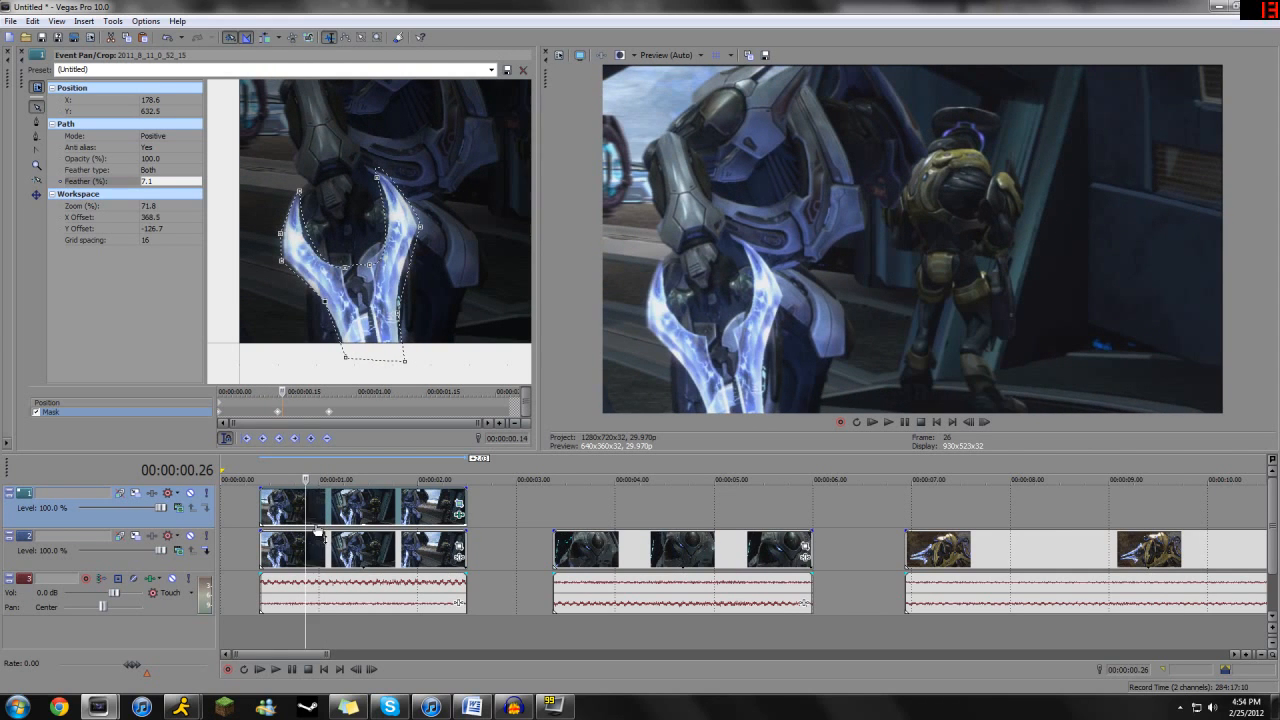
{"action": "left_click_drag", "start_coordinate": [305, 506], "coordinate": [290, 506]}
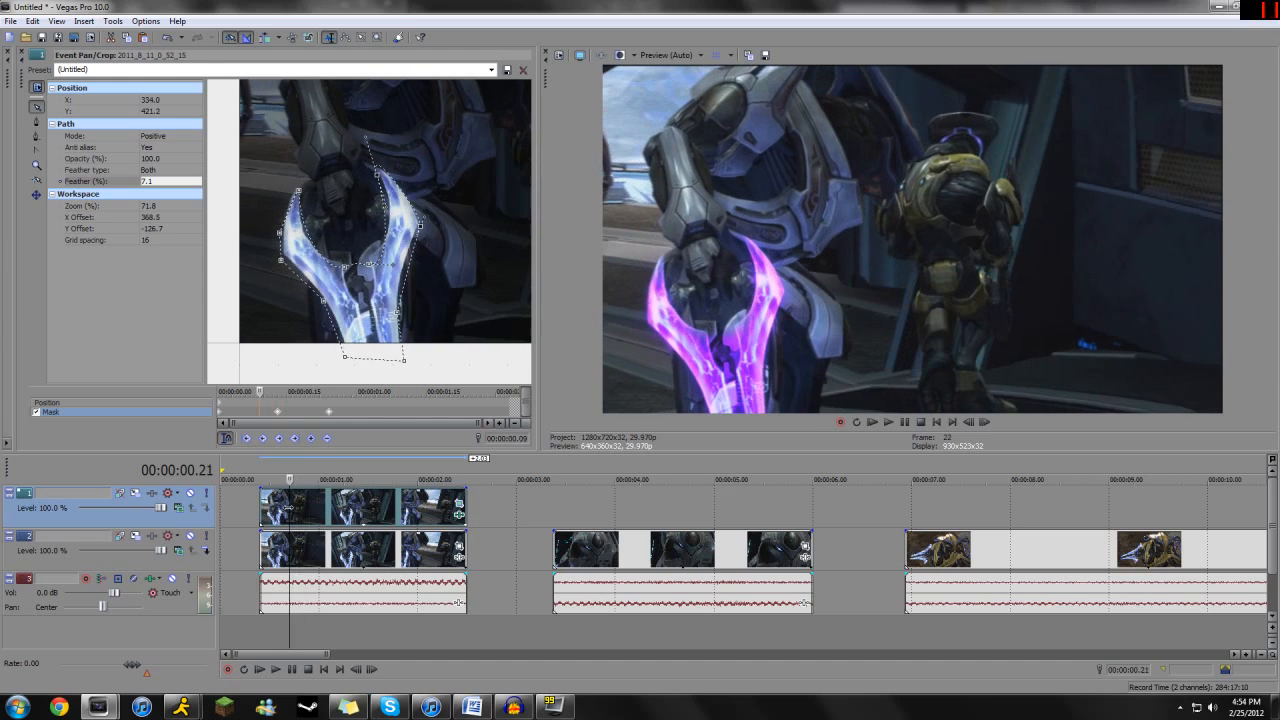
- Close the Pan/Crop editor and delete the masked upper event of the first clip
{"action": "left_click", "coordinate": [20, 52]}
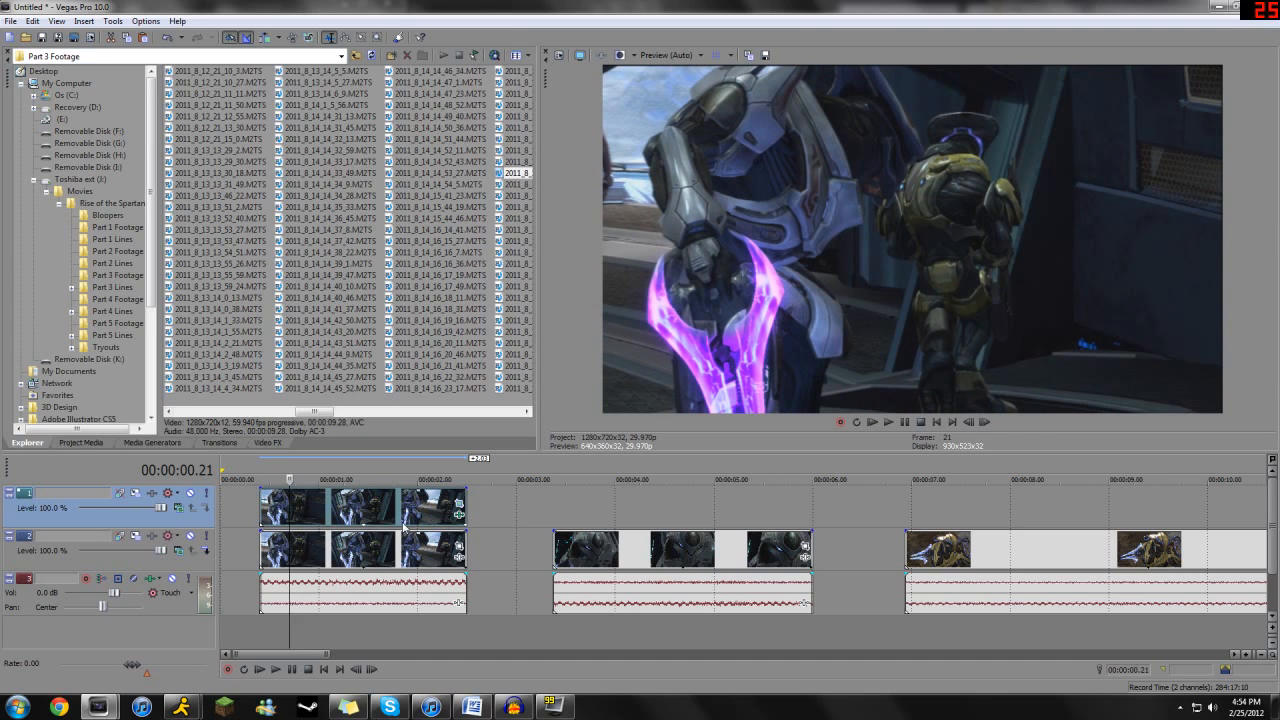
{"action": "left_click", "coordinate": [296, 507]}
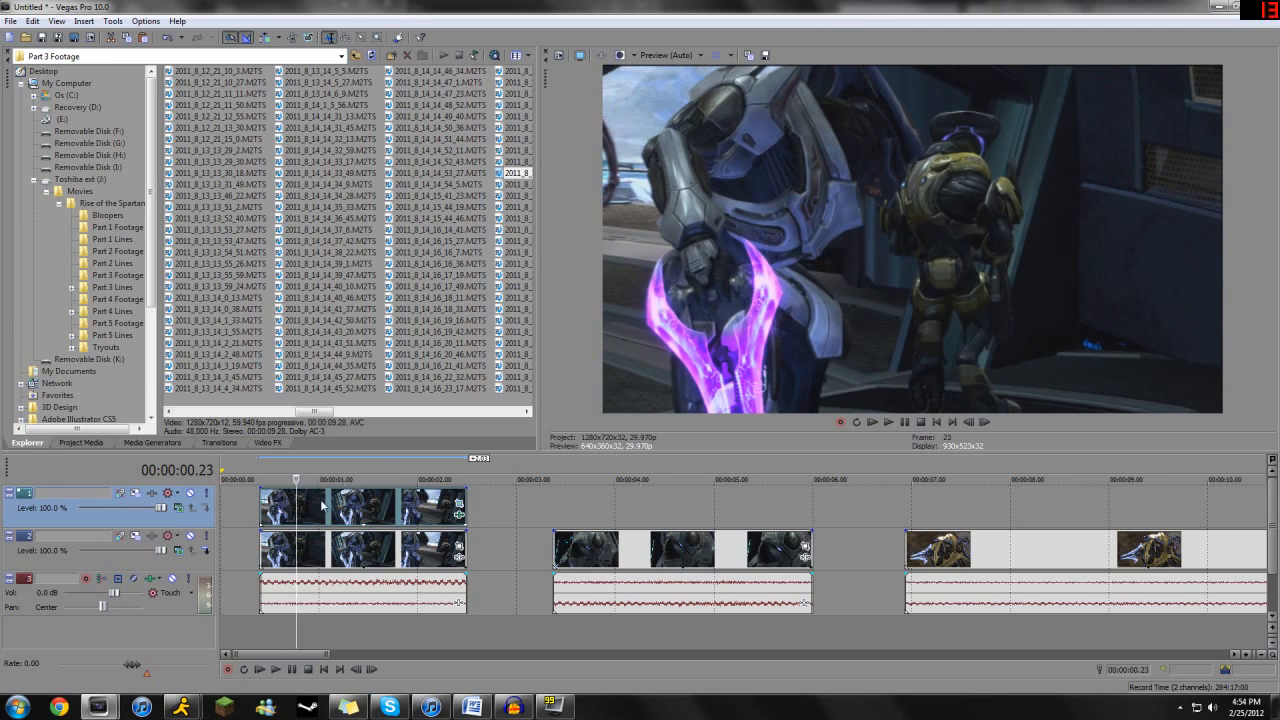
{"action": "key", "text": "Delete"}
{"action": "left_click", "coordinate": [333, 548]}
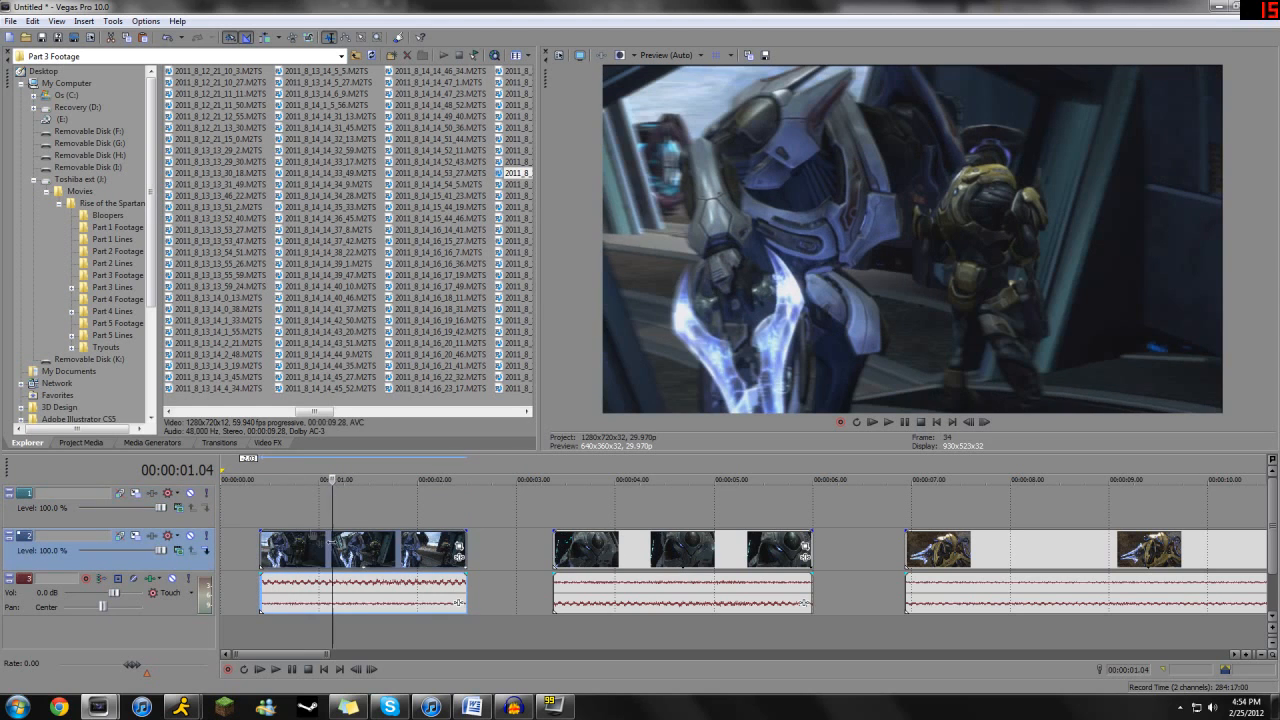
{"action": "left_click", "coordinate": [260, 510]}
{"action": "key", "text": "ctrl+v"}
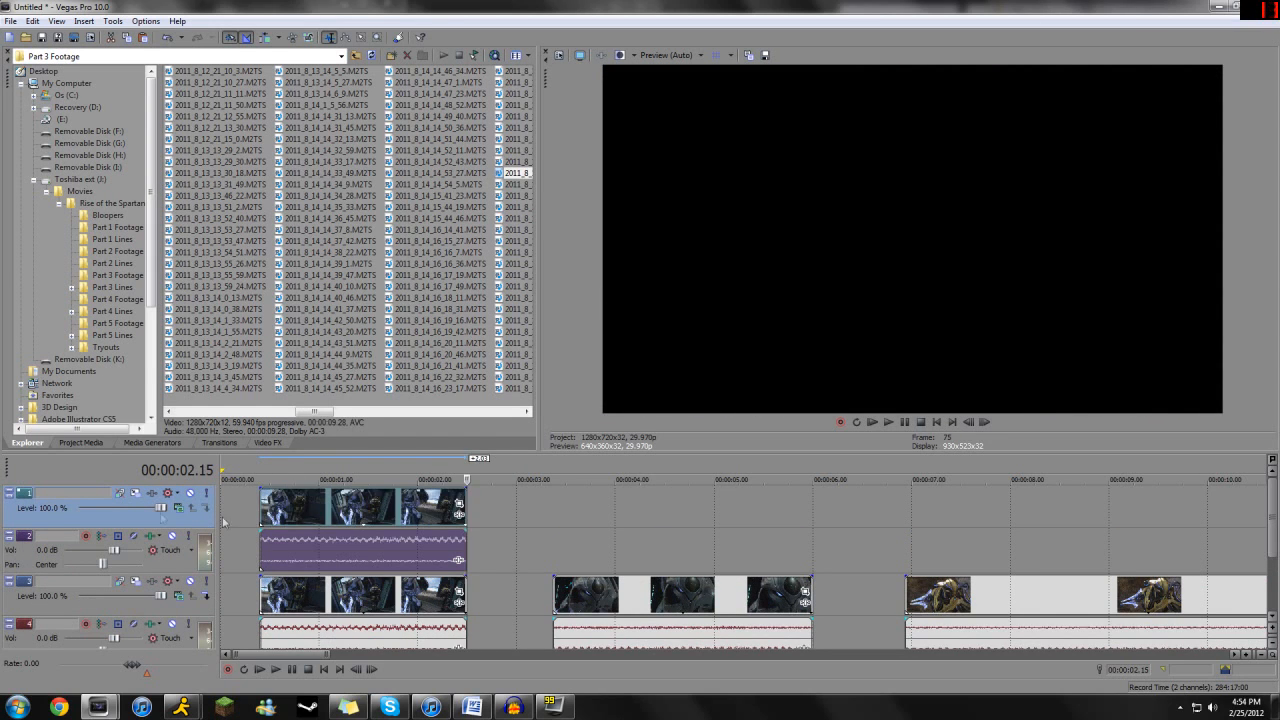
{"action": "key", "text": "Delete"}
{"action": "left_click", "coordinate": [25, 551]}
{"action": "key", "text": "Delete"}
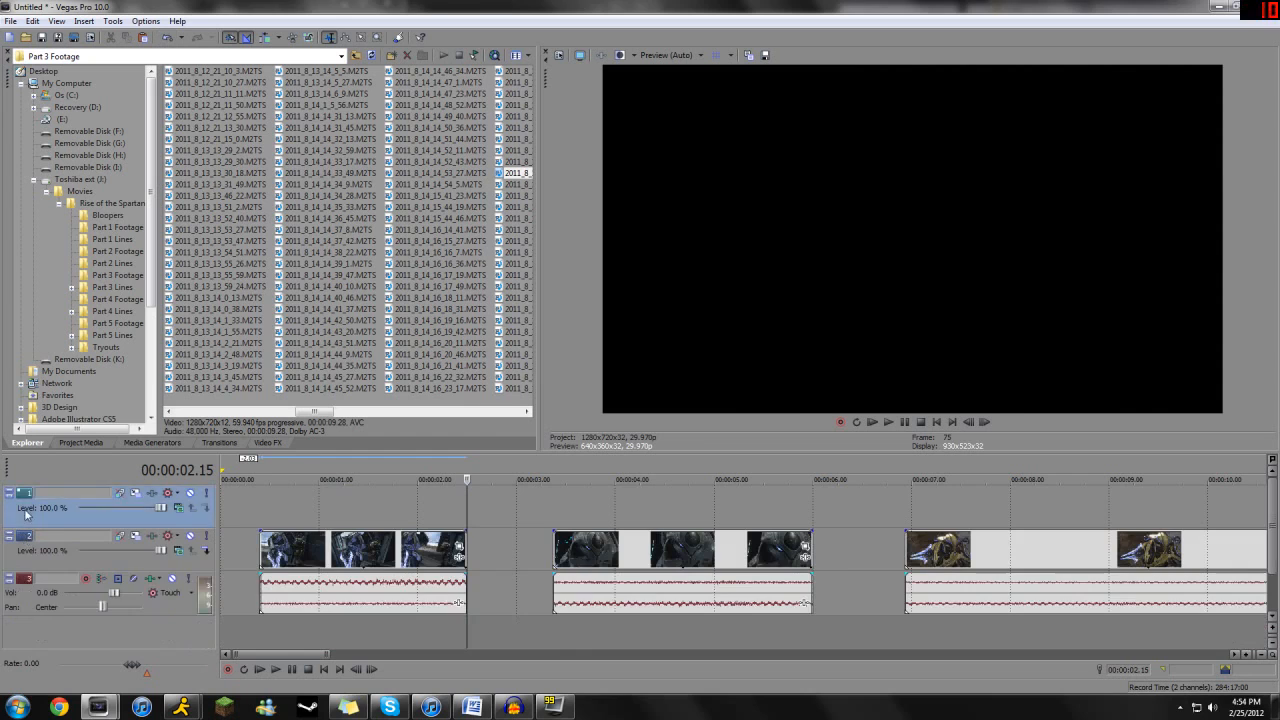
- Delete the empty video track and duplicate only the first clip's video event onto a new track placed above the others
{"action": "key", "text": "Delete"}
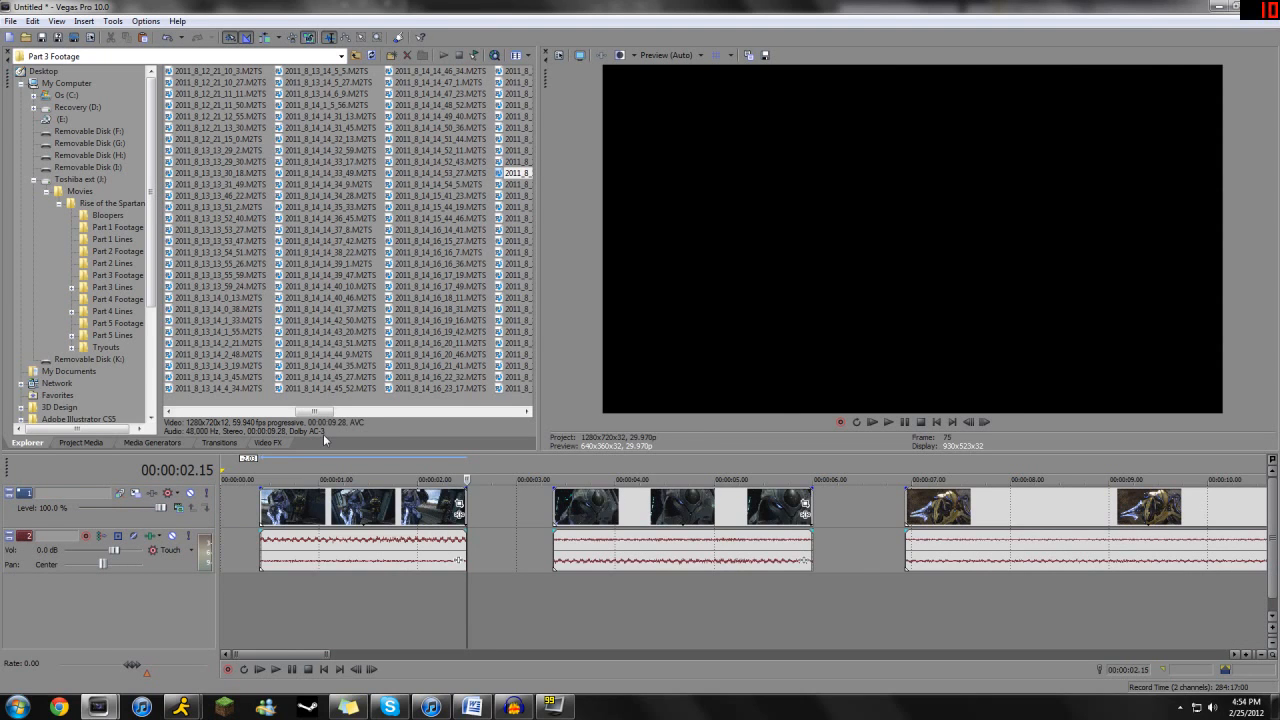
{"action": "left_click", "coordinate": [292, 508]}
{"action": "left_click", "coordinate": [260, 582]}
{"action": "key", "text": "ctrl+v"}
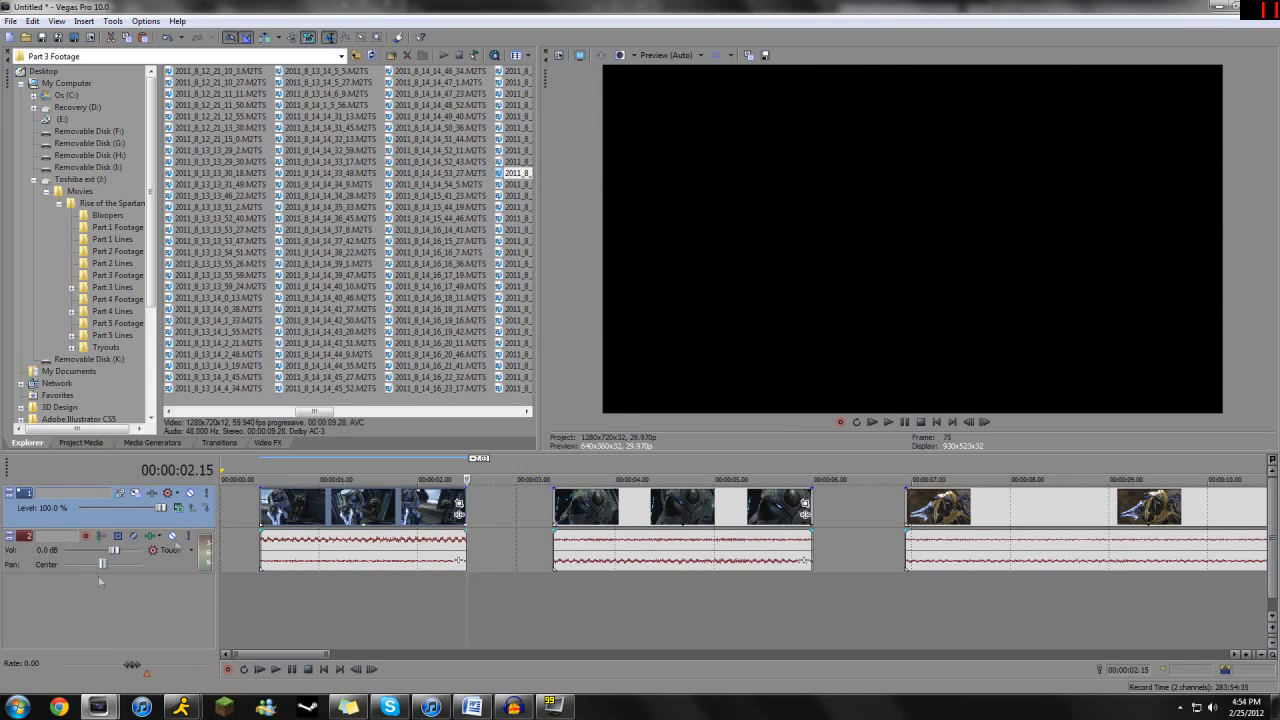
{"action": "left_click", "coordinate": [300, 521]}
{"action": "left_click_drag", "start_coordinate": [301, 521], "coordinate": [290, 601]}
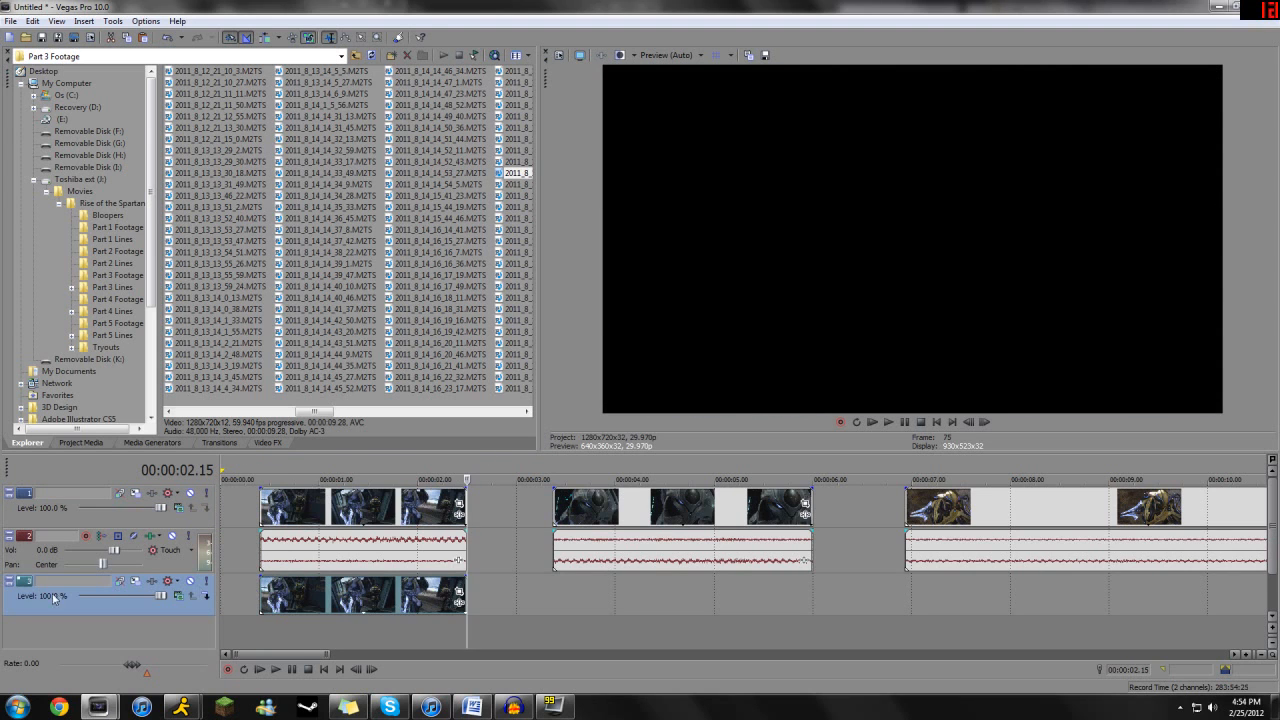
{"action": "left_click_drag", "start_coordinate": [25, 591], "coordinate": [28, 495]}
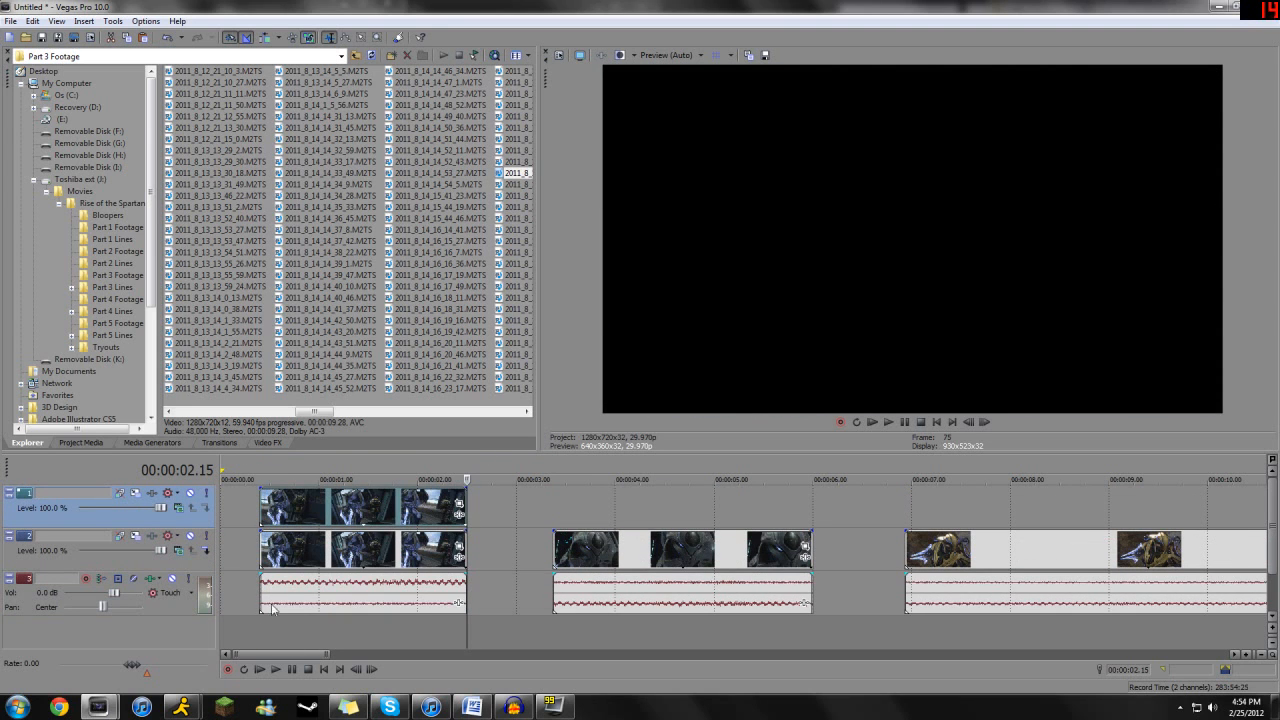
- Duplicate the first clip's video event once more onto a third video track placed at the top of the stack
{"action": "left_click", "coordinate": [302, 570]}
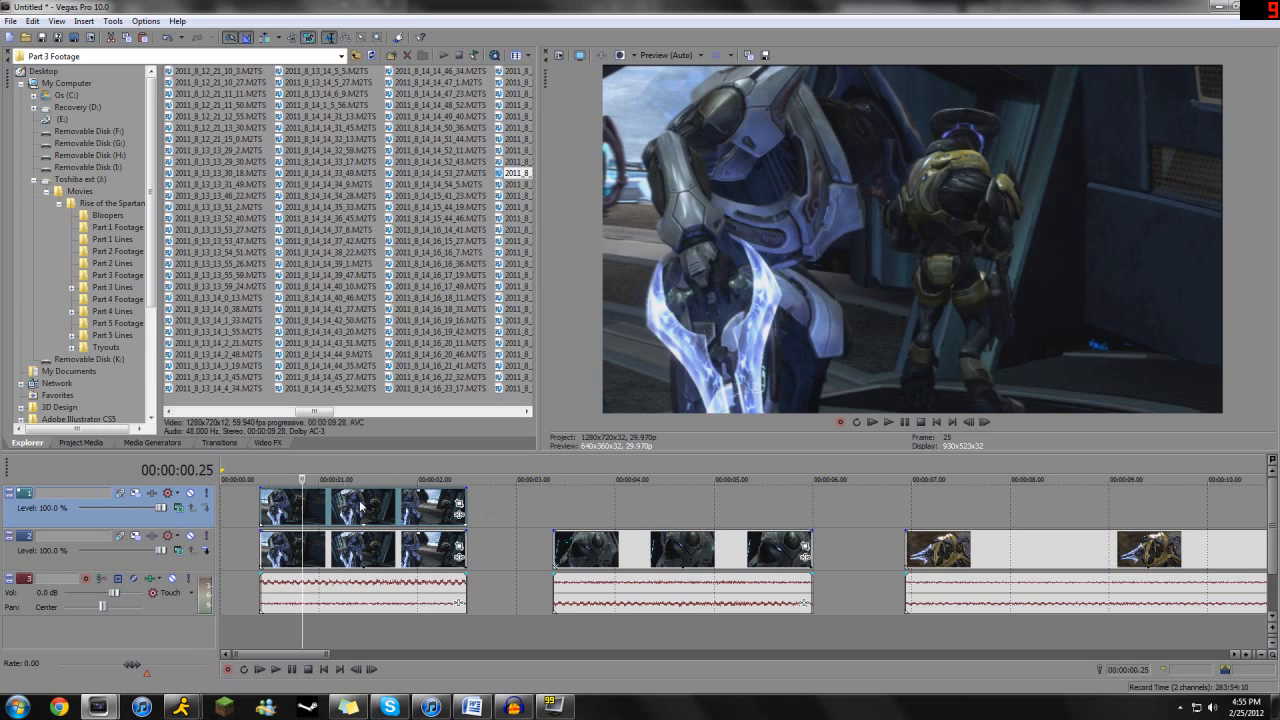
{"action": "left_click", "coordinate": [352, 496]}
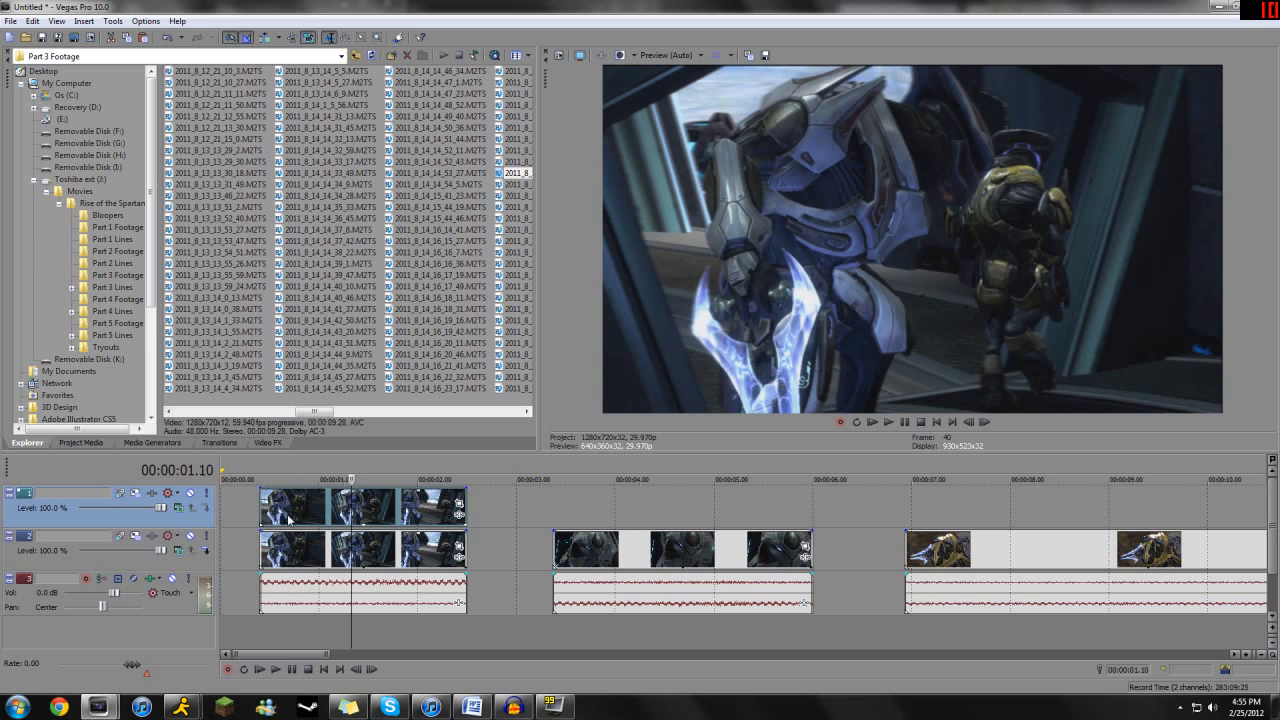
{"action": "double_click", "coordinate": [277, 597]}
{"action": "left_click_drag", "start_coordinate": [282, 515], "coordinate": [281, 627]}
{"action": "left_click_drag", "start_coordinate": [18, 603], "coordinate": [10, 486]}
{"action": "left_click", "coordinate": [370, 502]}
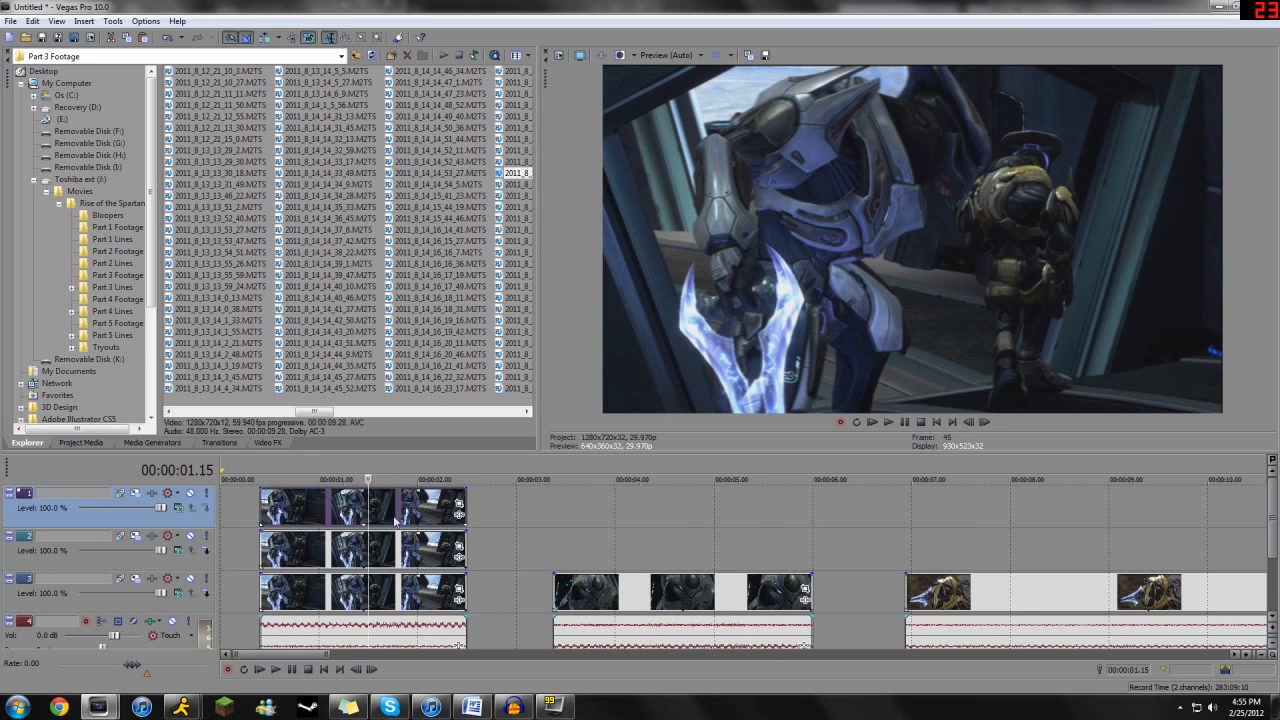
- Slide the topmost duplicate to about 5 seconds on the timeline, then realign it with the two events below
{"action": "left_click_drag", "start_coordinate": [369, 545], "coordinate": [338, 541]}
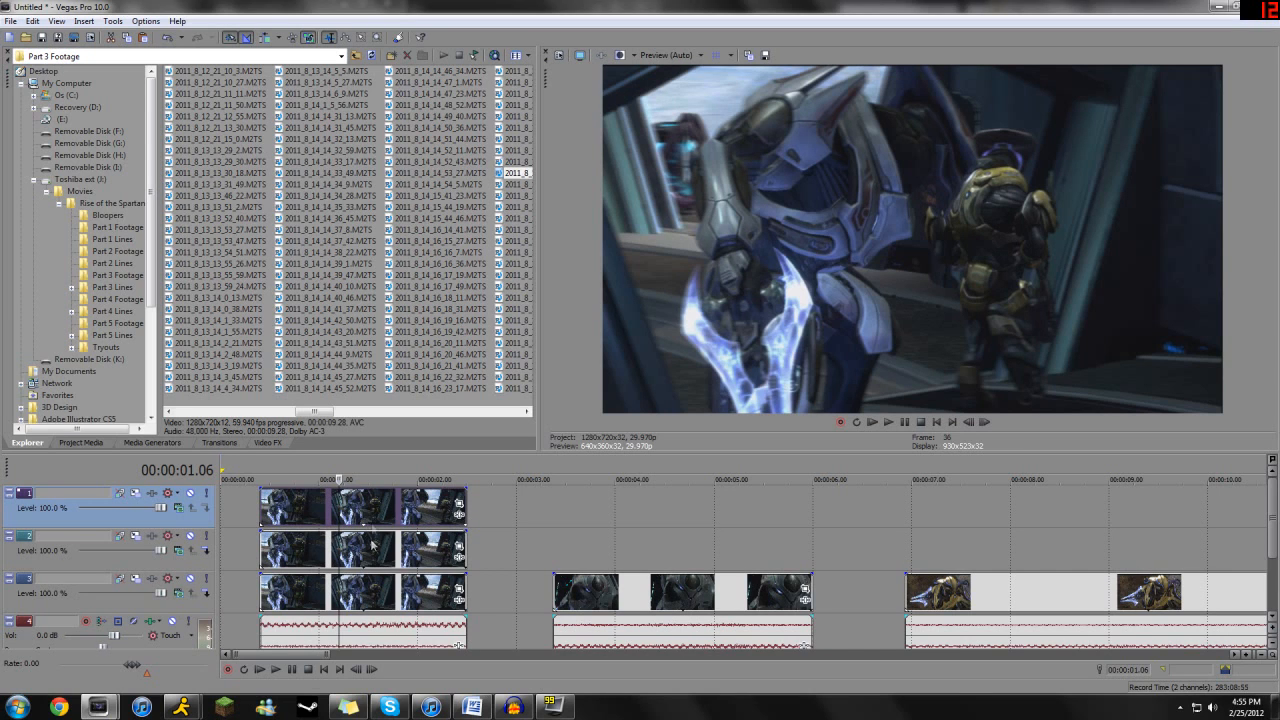
{"action": "left_click_drag", "start_coordinate": [372, 513], "coordinate": [839, 513]}
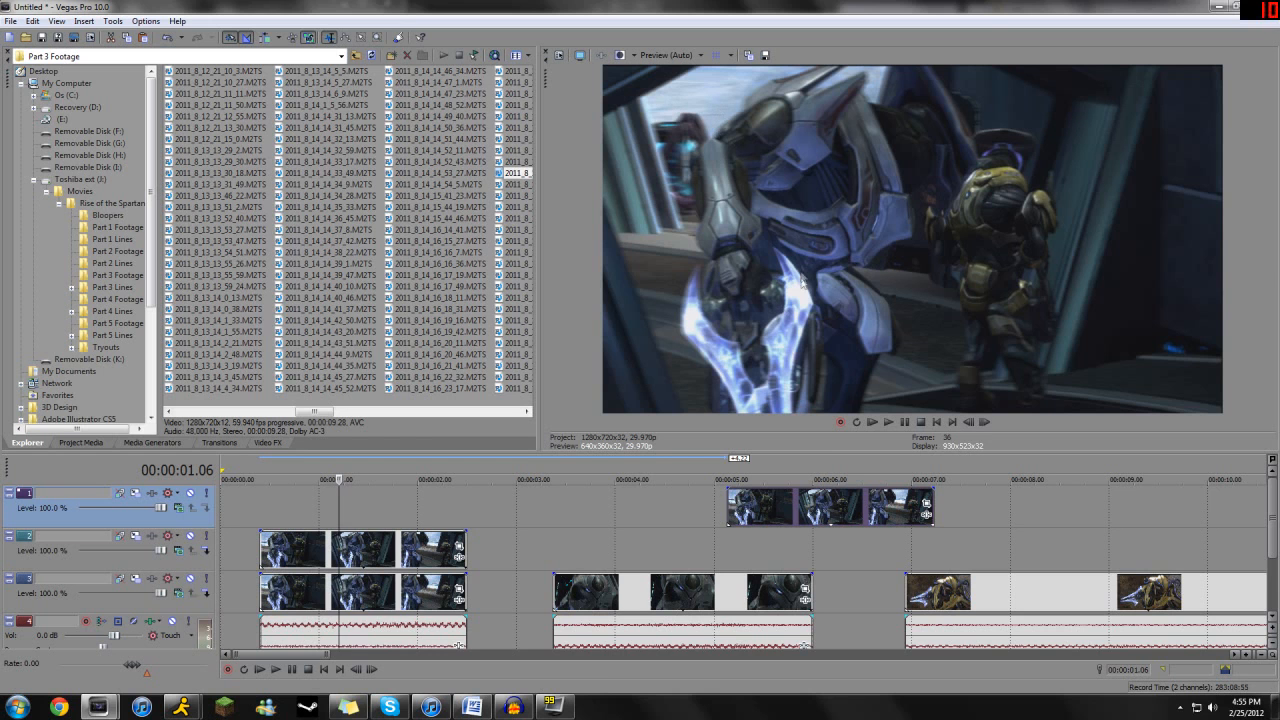
{"action": "left_click_drag", "start_coordinate": [831, 460], "coordinate": [361, 505]}
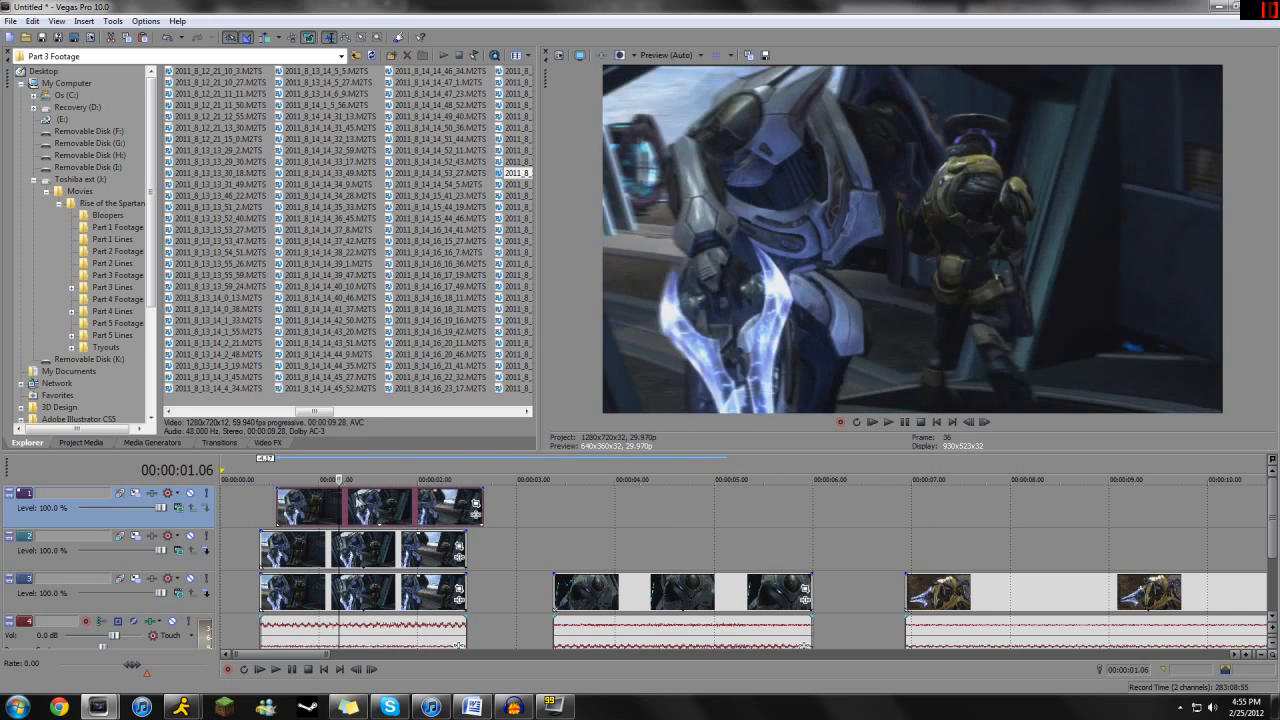
{"action": "left_click", "coordinate": [380, 512]}
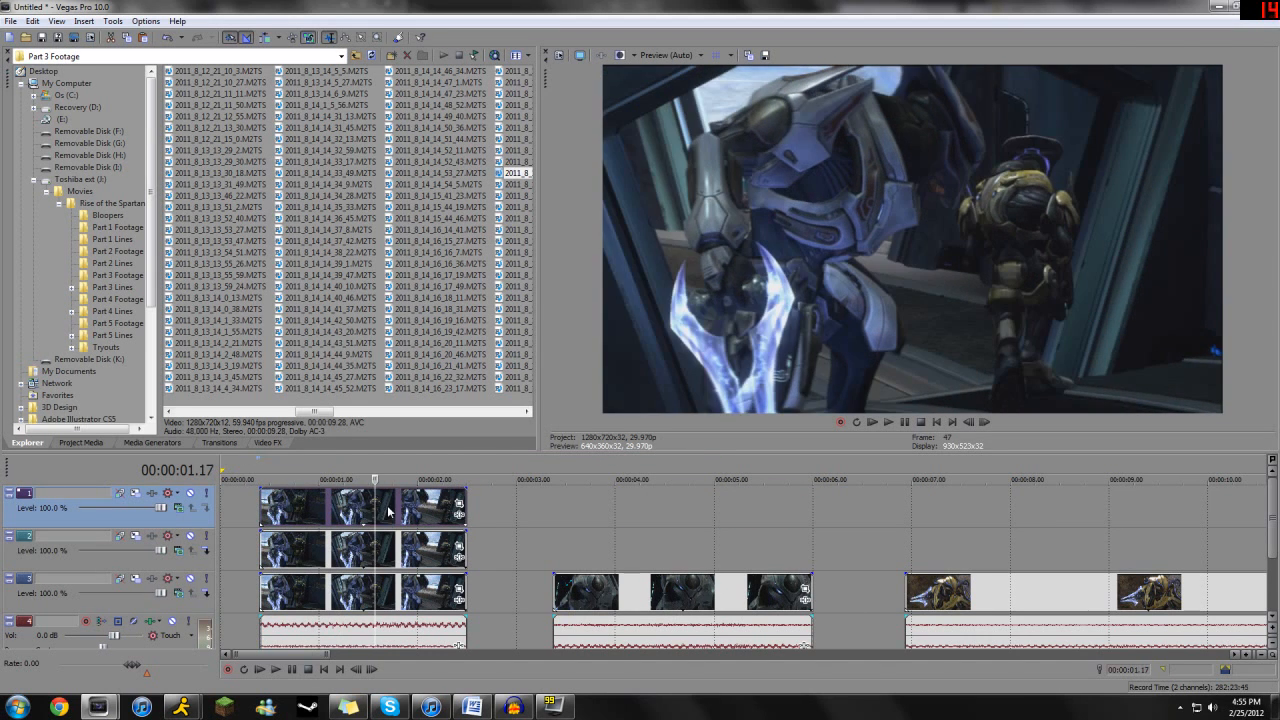
- Enable the top event's Pan/Crop mask at the clip's start and draw its path down the sword's outer side and beneath the blade tips
{"action": "left_click", "coordinate": [459, 503]}
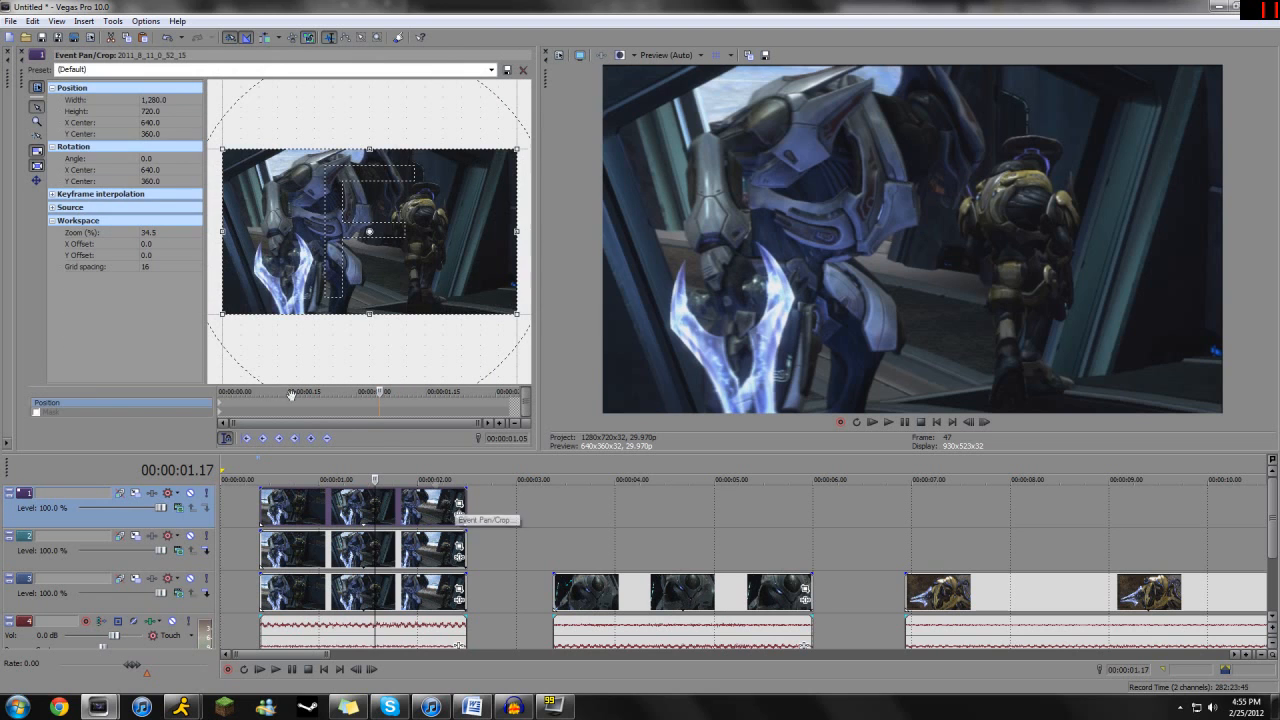
{"action": "left_click", "coordinate": [210, 410]}
{"action": "left_click", "coordinate": [36, 121]}
{"action": "left_click", "coordinate": [247, 240]}
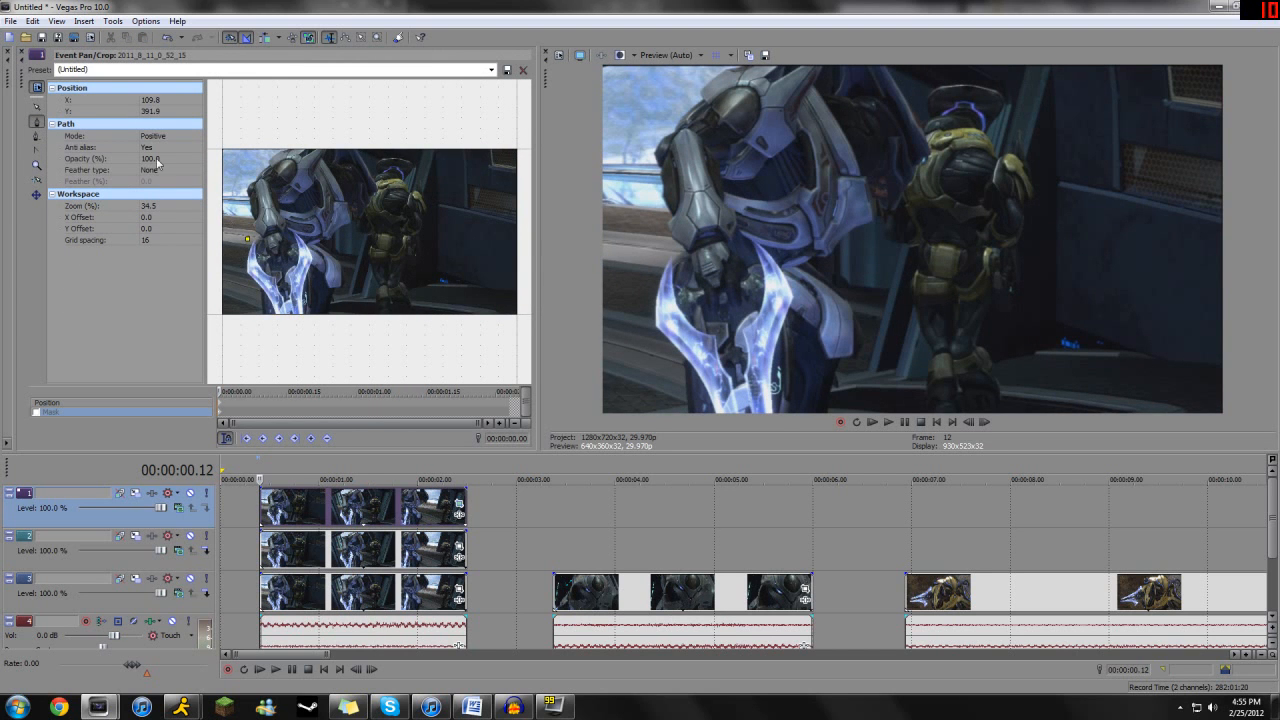
{"action": "left_click", "coordinate": [233, 305]}
{"action": "left_click", "coordinate": [276, 336]}
{"action": "left_click", "coordinate": [37, 108]}
{"action": "left_click_drag", "start_coordinate": [336, 273], "coordinate": [351, 286]}
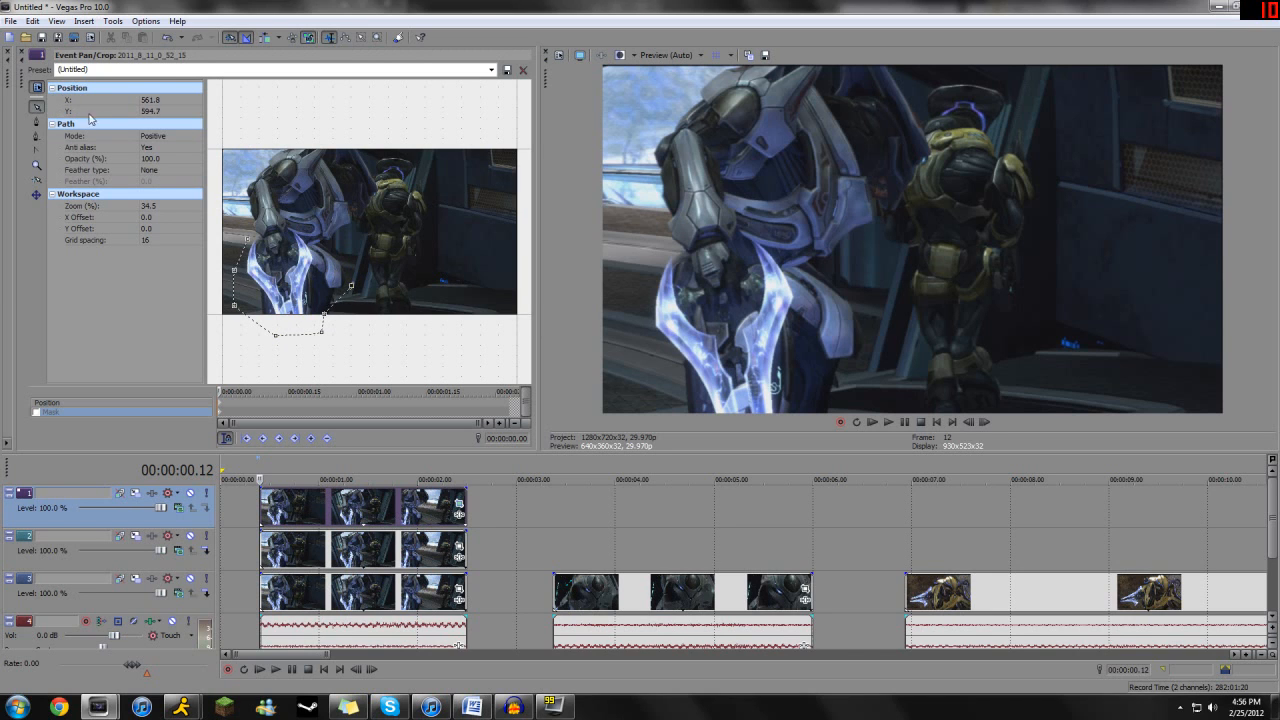
- Continue the mask path up around the character's waist and arm and close it at its first anchor point
{"action": "left_click", "coordinate": [38, 122]}
{"action": "left_click", "coordinate": [355, 257]}
{"action": "left_click", "coordinate": [328, 219]}
{"action": "left_click", "coordinate": [295, 203]}
{"action": "left_click", "coordinate": [263, 200]}
{"action": "left_click", "coordinate": [249, 237]}
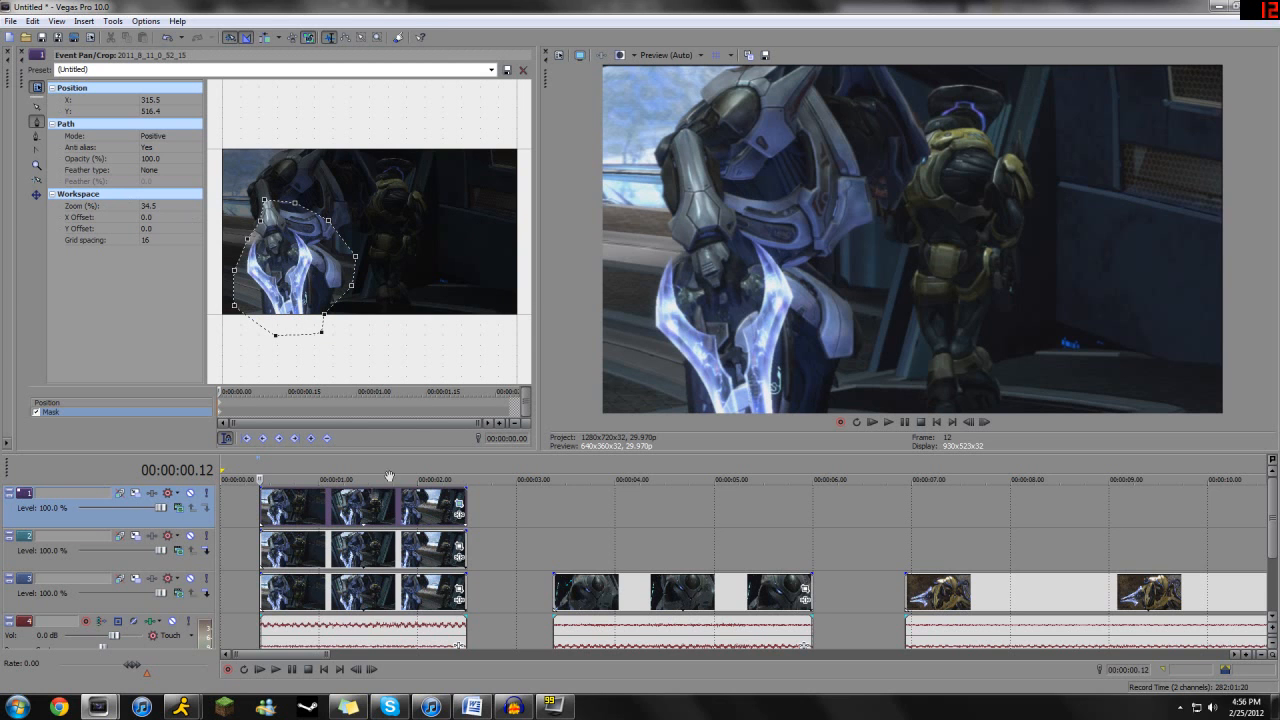
- Keyframe the whole mask to follow the sword at clip times 00:00:00.08 and 00:00:00.22
{"action": "left_click", "coordinate": [249, 392]}
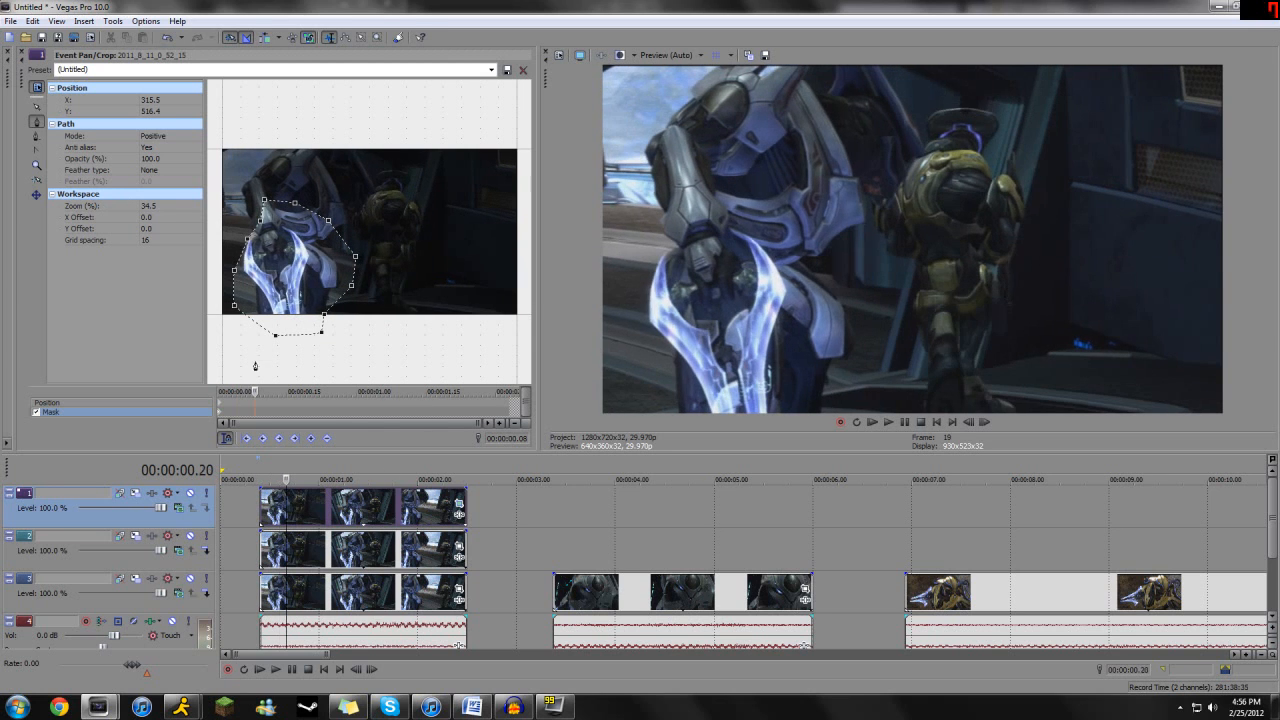
{"action": "left_click", "coordinate": [37, 107]}
{"action": "left_click_drag", "start_coordinate": [247, 240], "coordinate": [239, 238]}
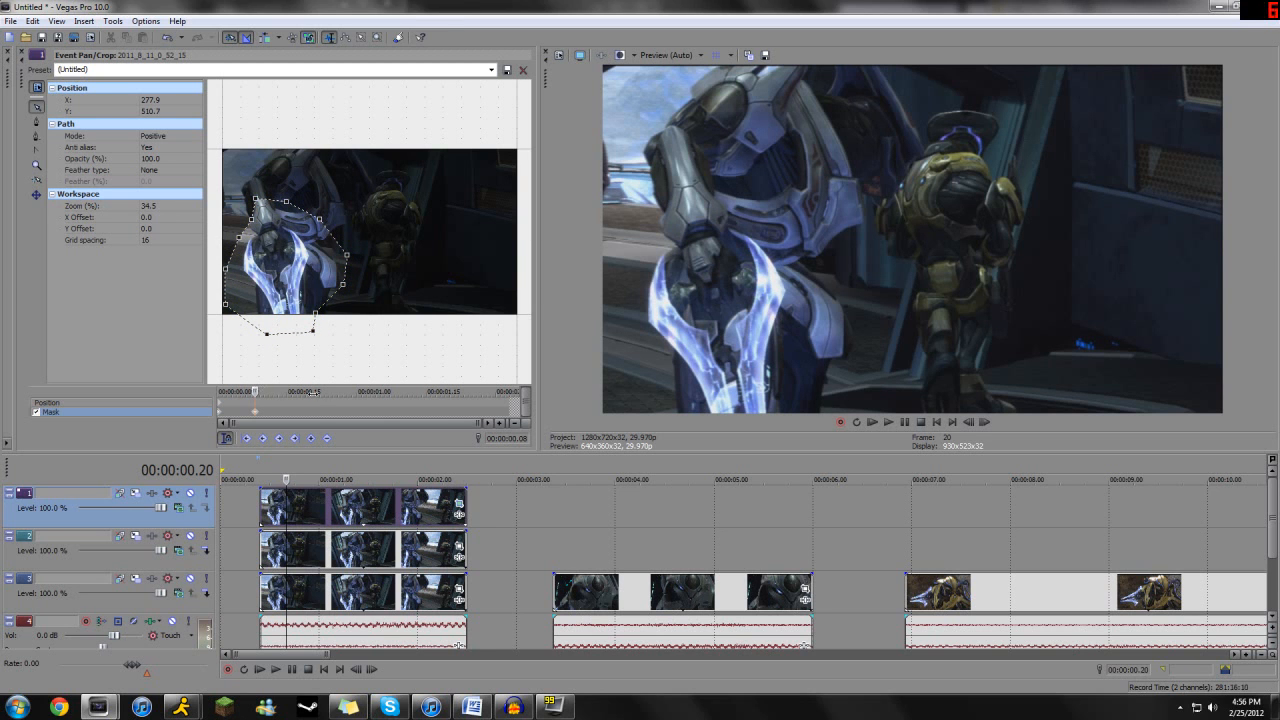
{"action": "key", "text": "space"}
{"action": "left_click_drag", "start_coordinate": [251, 240], "coordinate": [264, 244]}
{"action": "left_click_drag", "start_coordinate": [319, 391], "coordinate": [291, 391]}
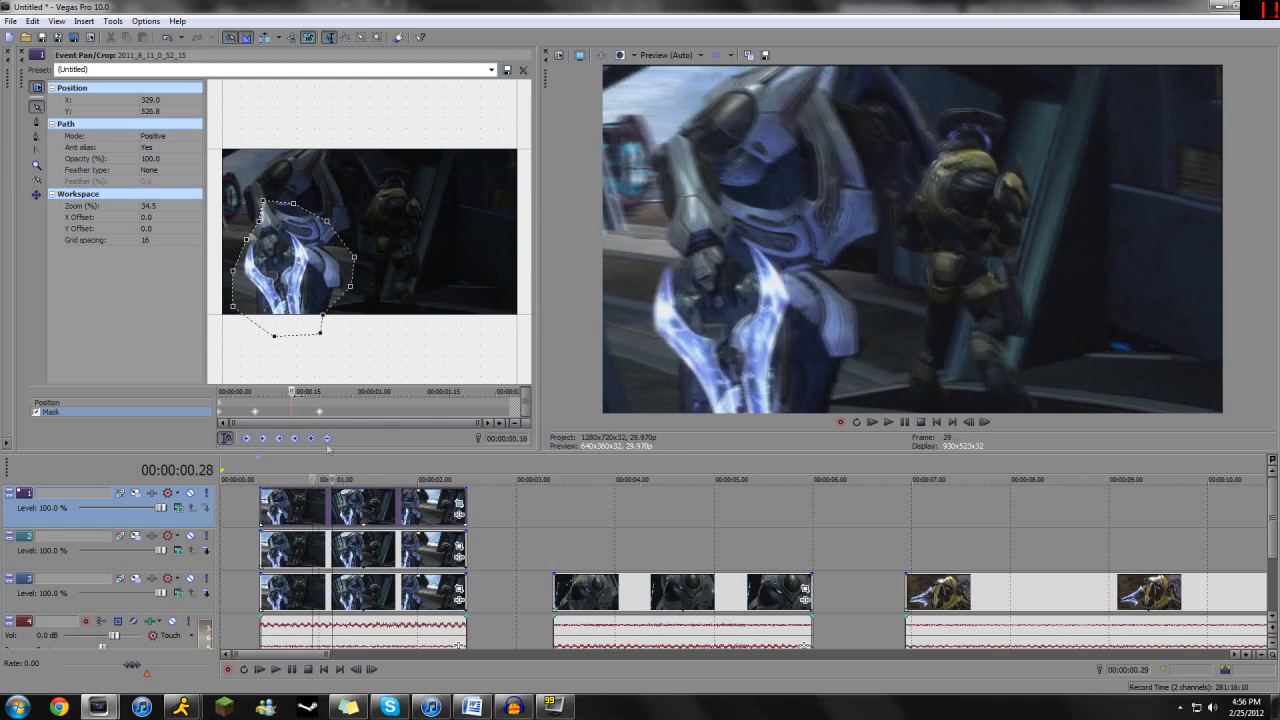
{"action": "left_click", "coordinate": [256, 412]}
- Add the Sony Chroma Keyer effect to the middle track's event
{"action": "left_click", "coordinate": [326, 548]}
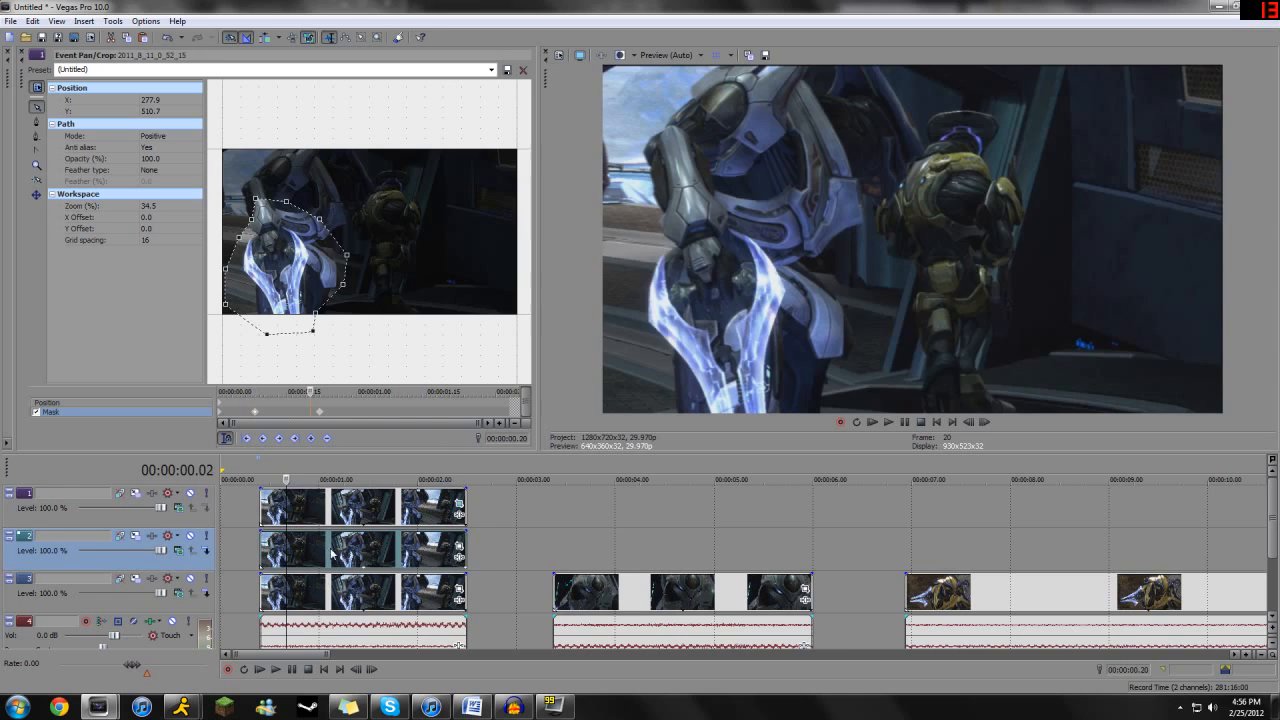
{"action": "left_click", "coordinate": [459, 559]}
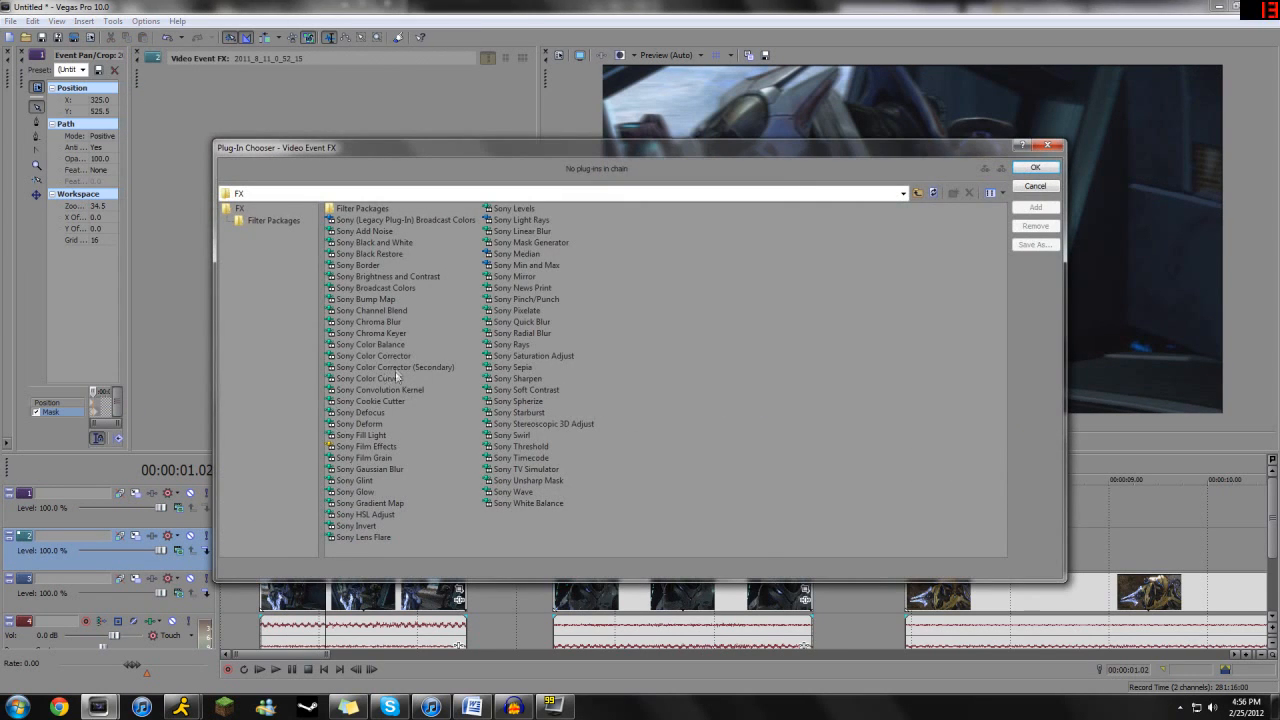
{"action": "double_click", "coordinate": [370, 333]}
{"action": "left_click", "coordinate": [1038, 168]}
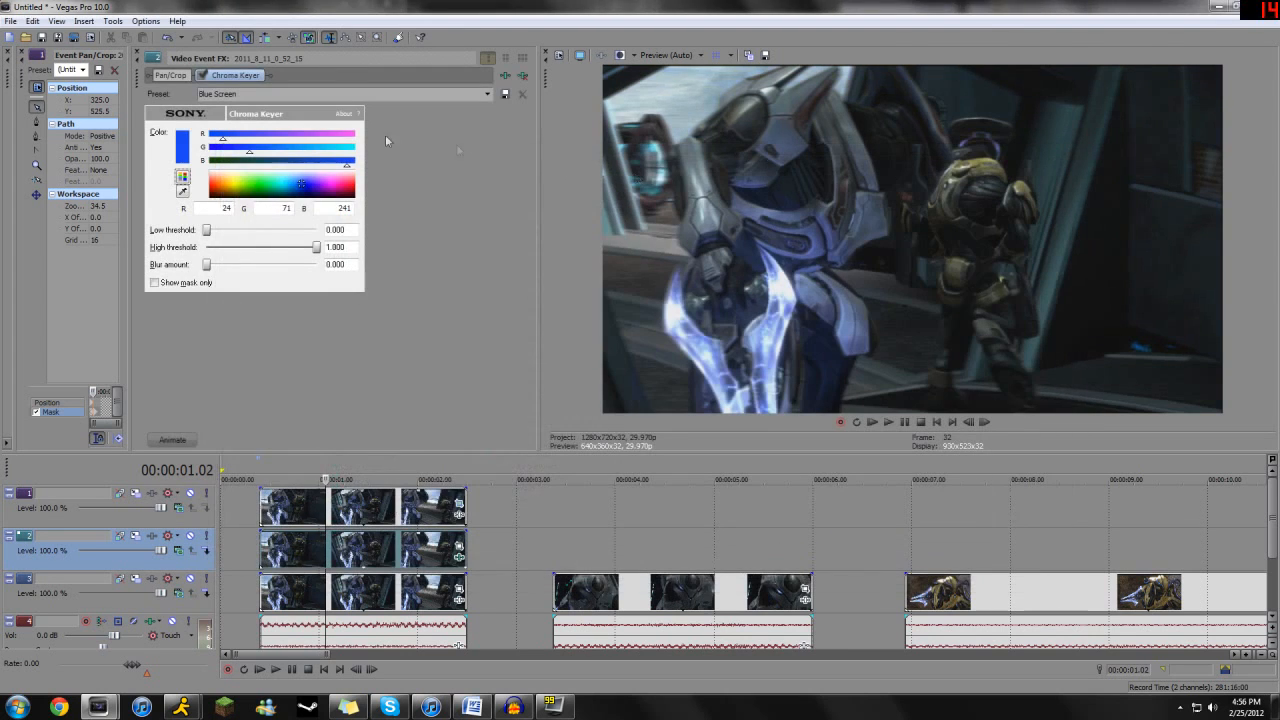
- Sample the sword's pale blue (RGB 175, 212, 234) as the key colour, raise the low threshold slightly and close the effect settings
{"action": "left_click", "coordinate": [182, 191]}
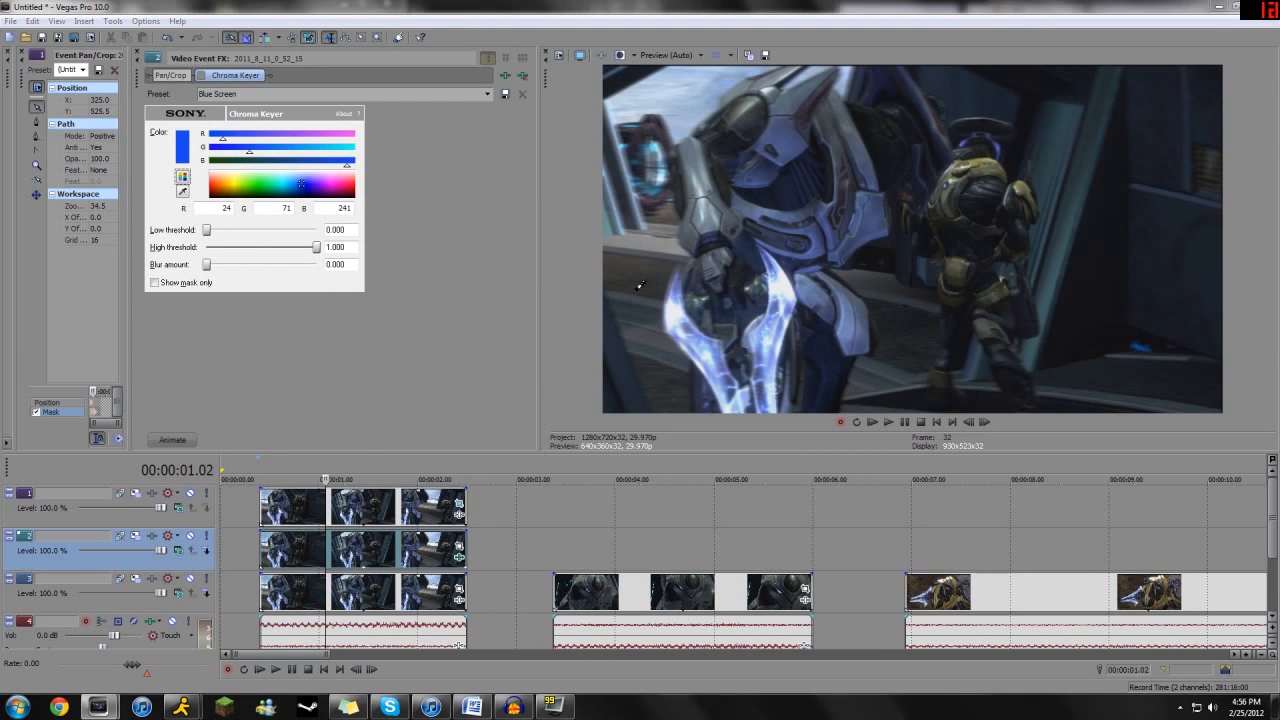
{"action": "left_click", "coordinate": [678, 322]}
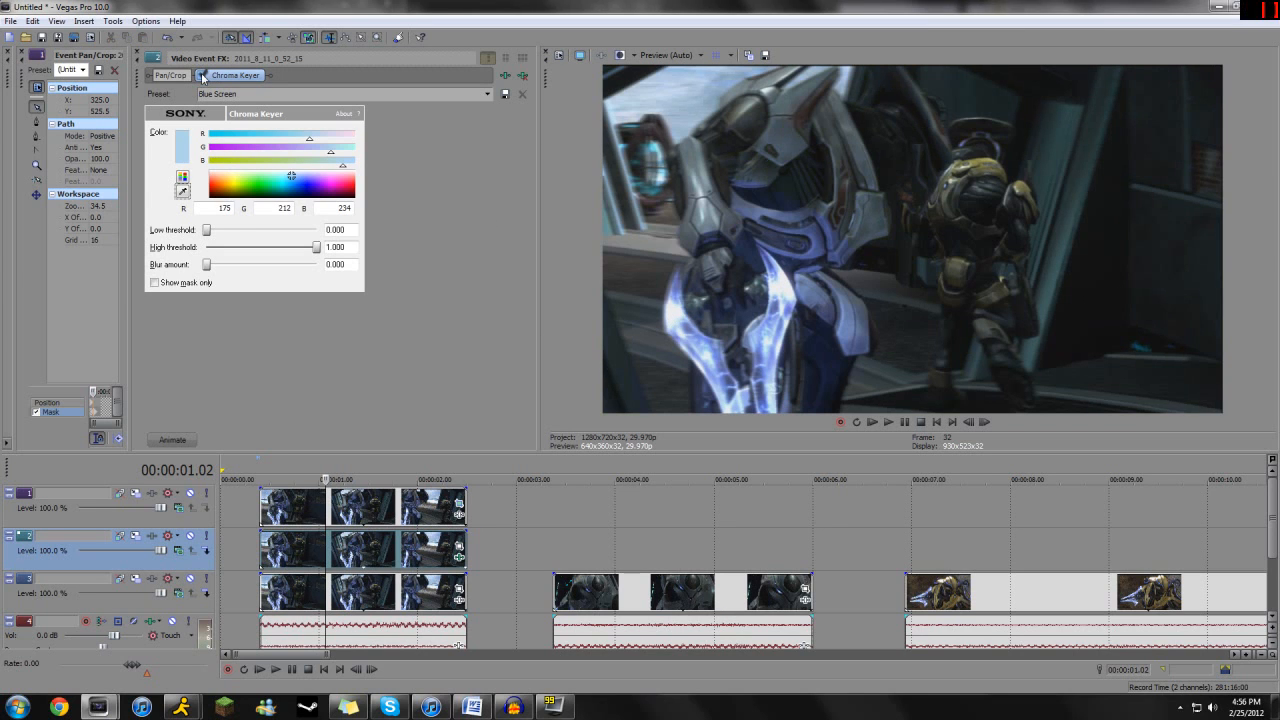
{"action": "left_click_drag", "start_coordinate": [207, 230], "coordinate": [219, 230]}
{"action": "left_click", "coordinate": [138, 53]}
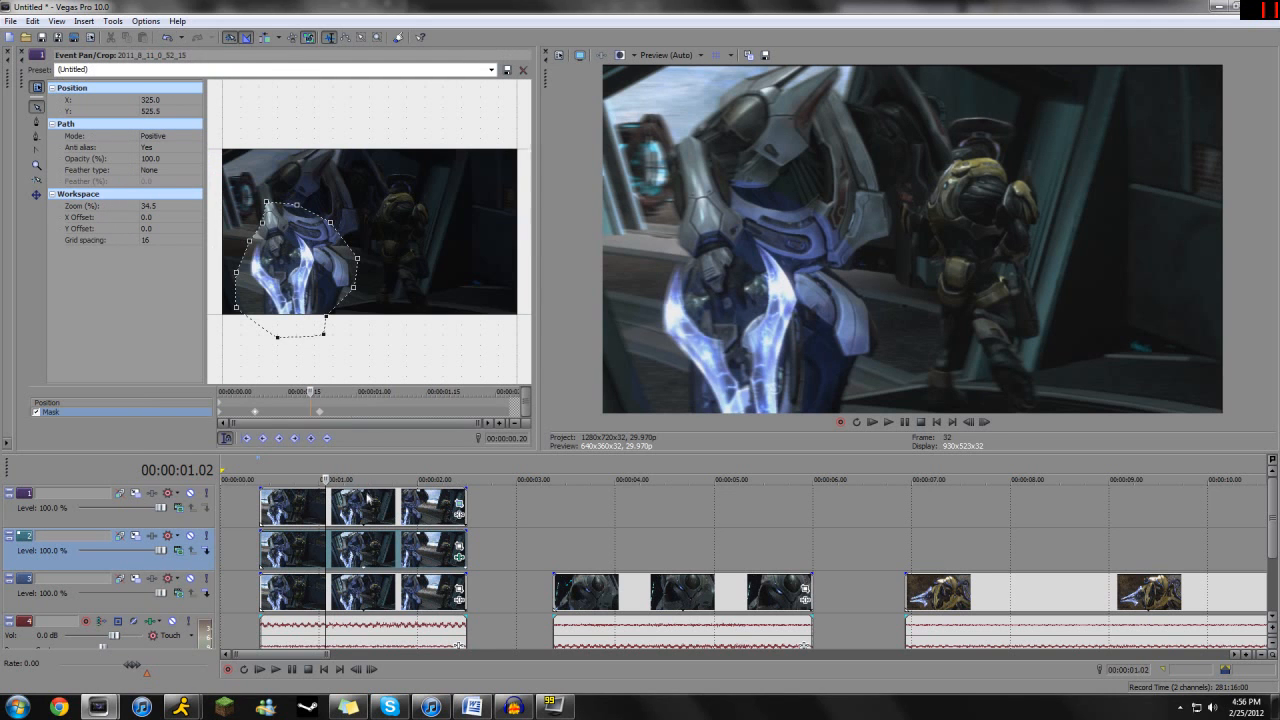
- Set the top event's mask mode to Negative at the 00:00:00.22 keyframe
{"action": "left_click", "coordinate": [320, 412]}
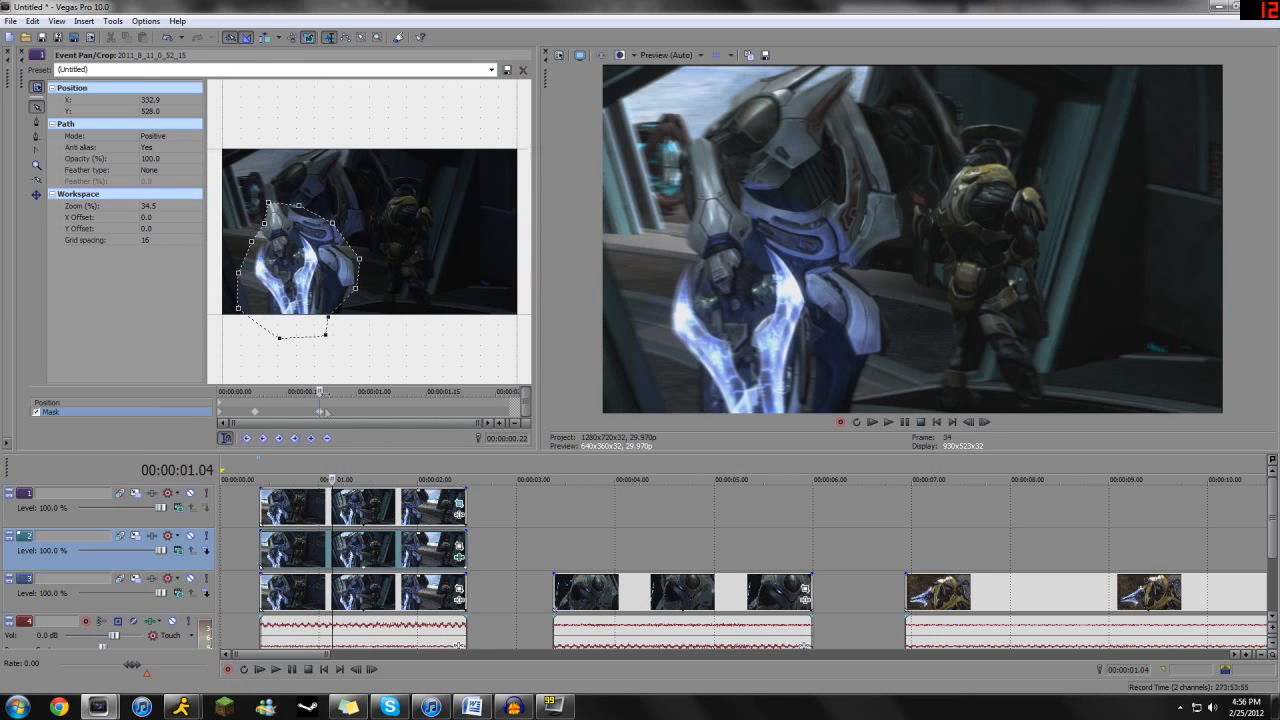
{"action": "left_click", "coordinate": [176, 136]}
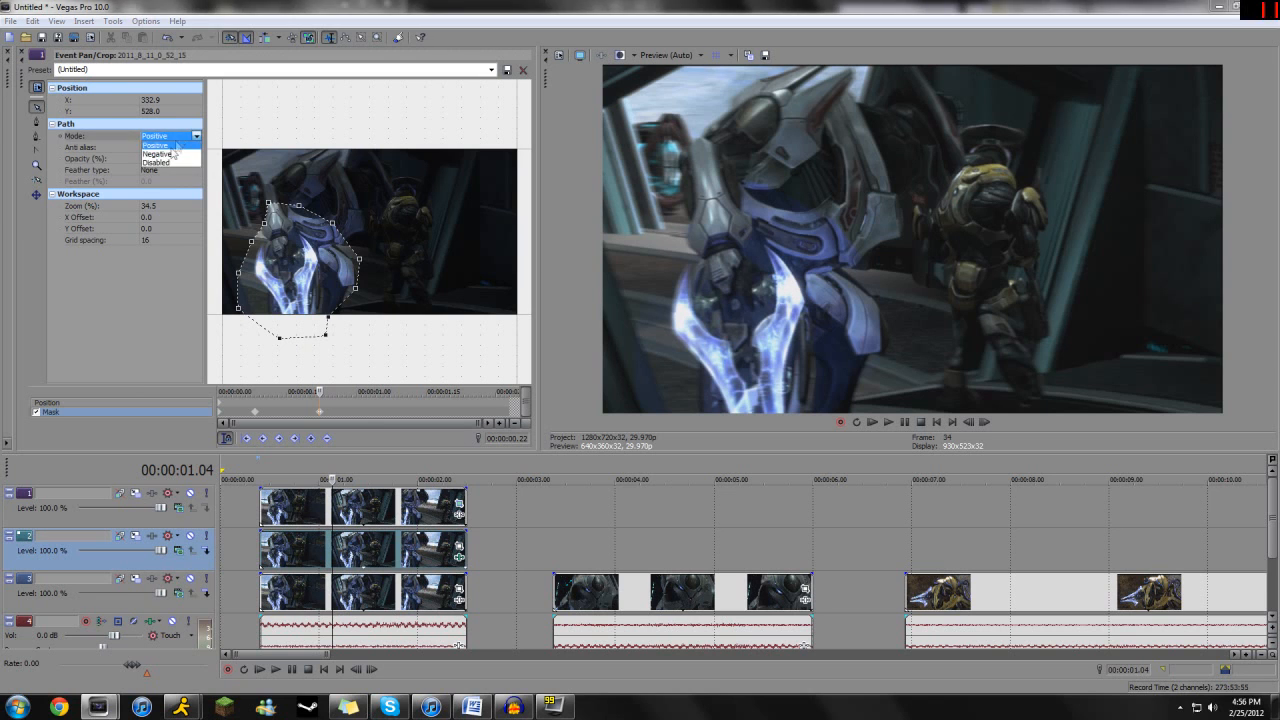
{"action": "left_click", "coordinate": [157, 154]}
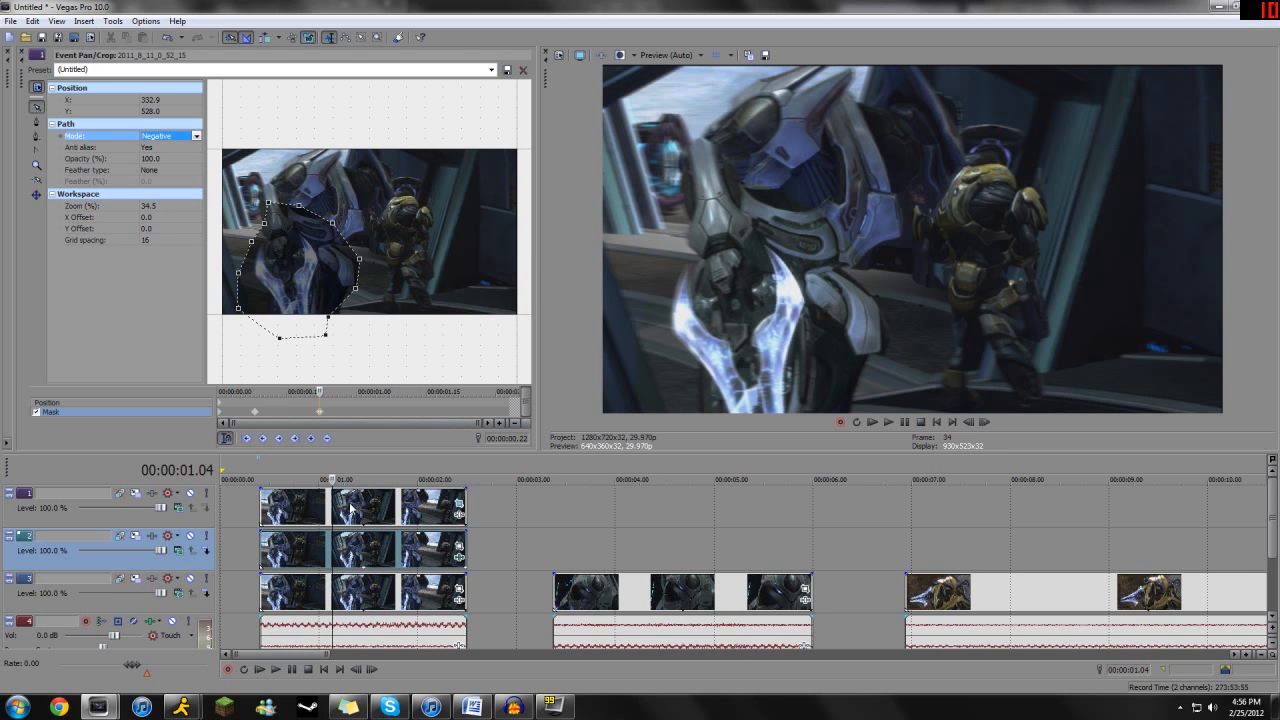
{"action": "left_click_drag", "start_coordinate": [332, 512], "coordinate": [333, 512]}
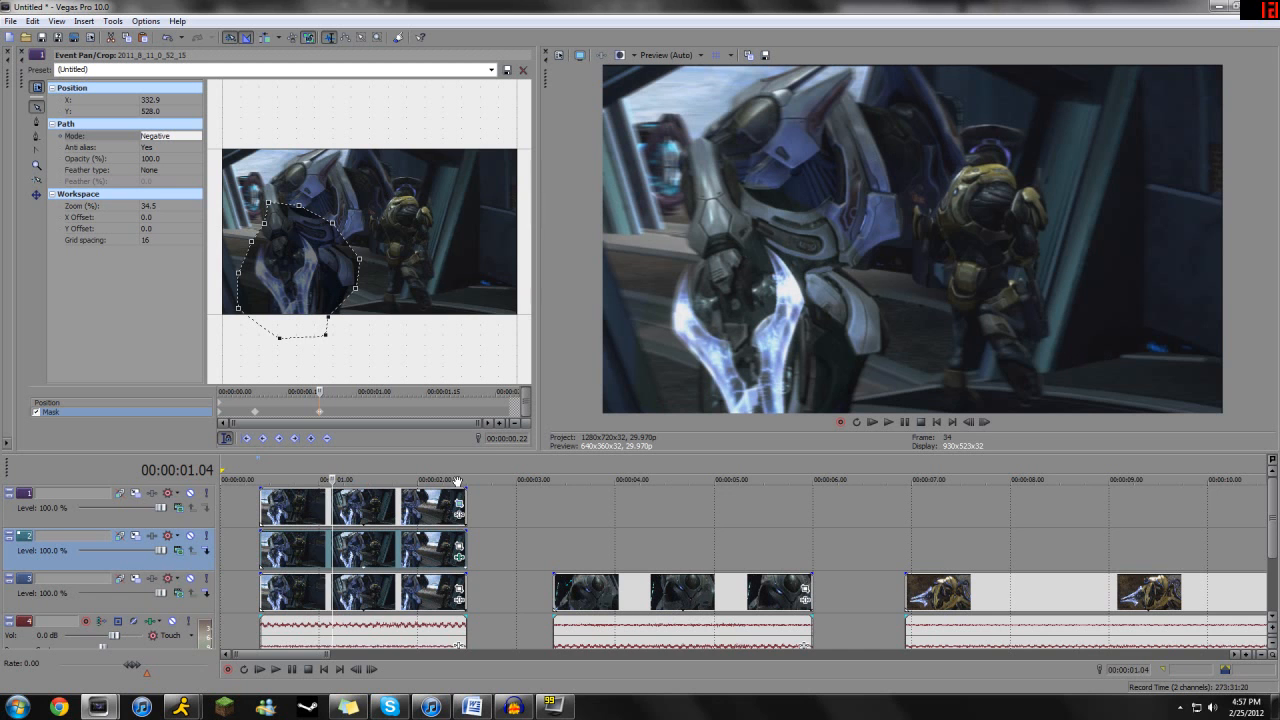
- Add the Sony Color Corrector effect to the bottom video event of the first clip
{"action": "left_click_drag", "start_coordinate": [322, 562], "coordinate": [372, 558]}
{"action": "left_click", "coordinate": [374, 590]}
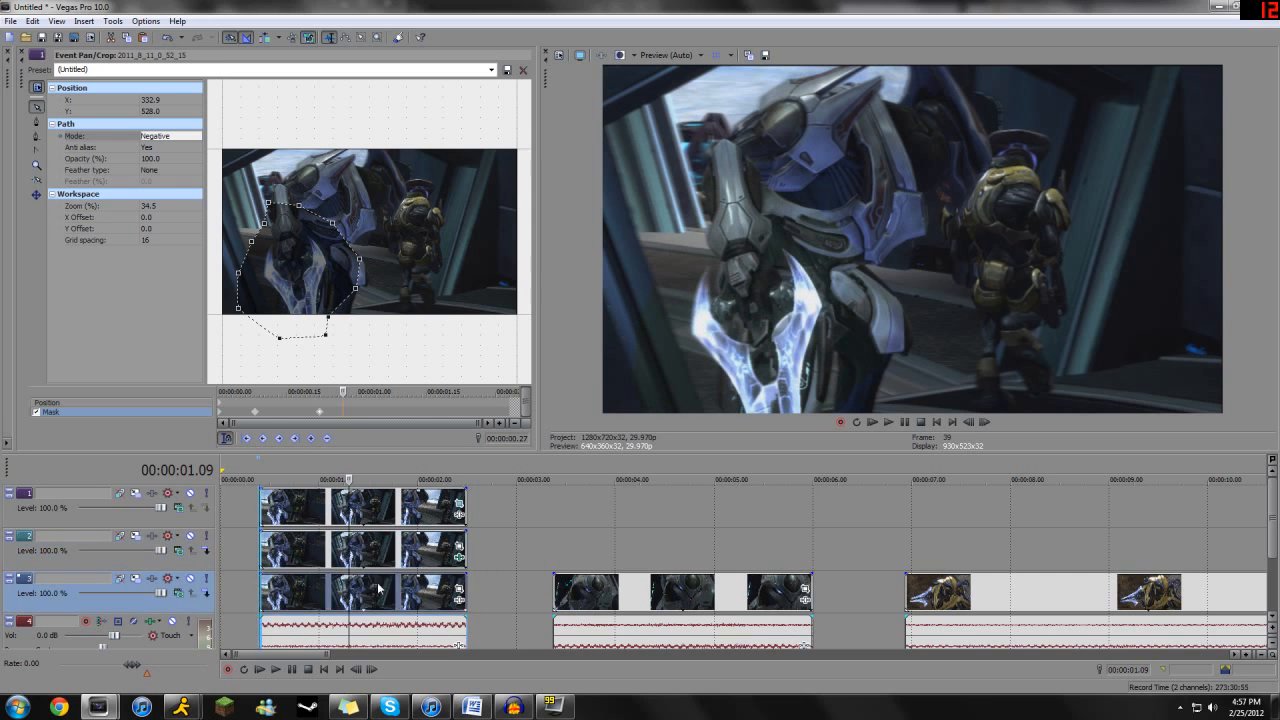
{"action": "left_click", "coordinate": [457, 601]}
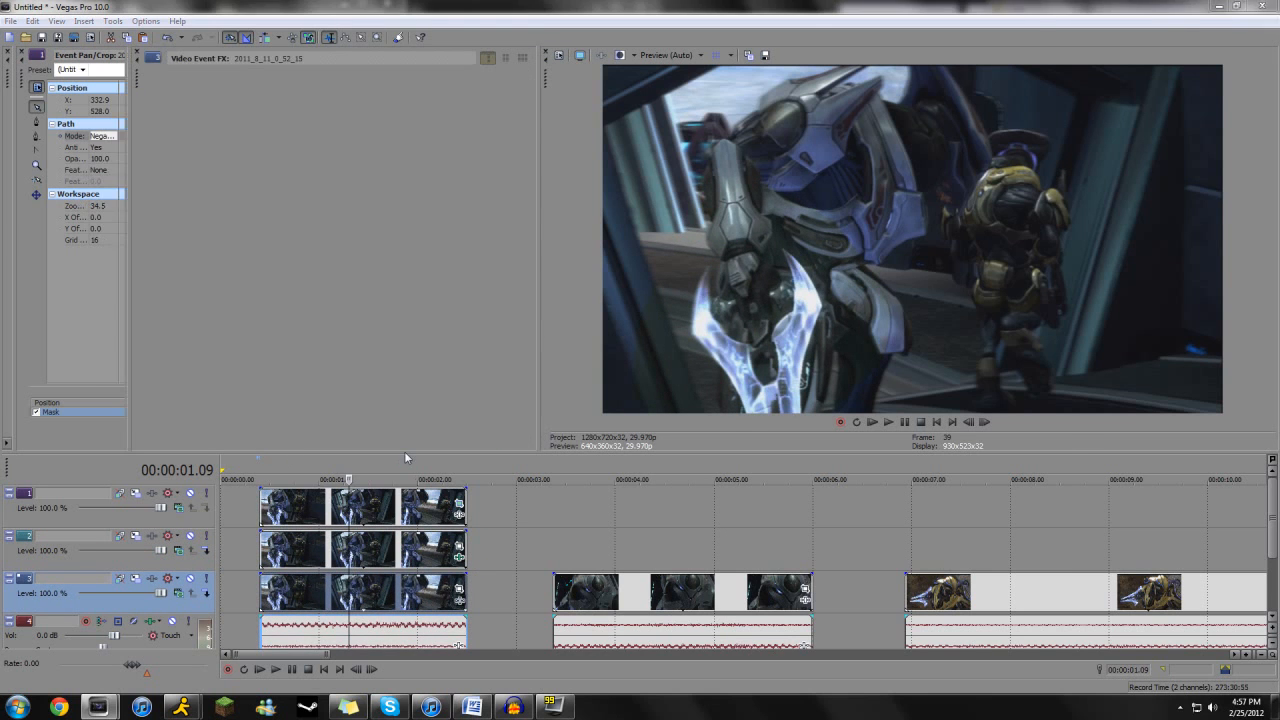
{"action": "double_click", "coordinate": [399, 355]}
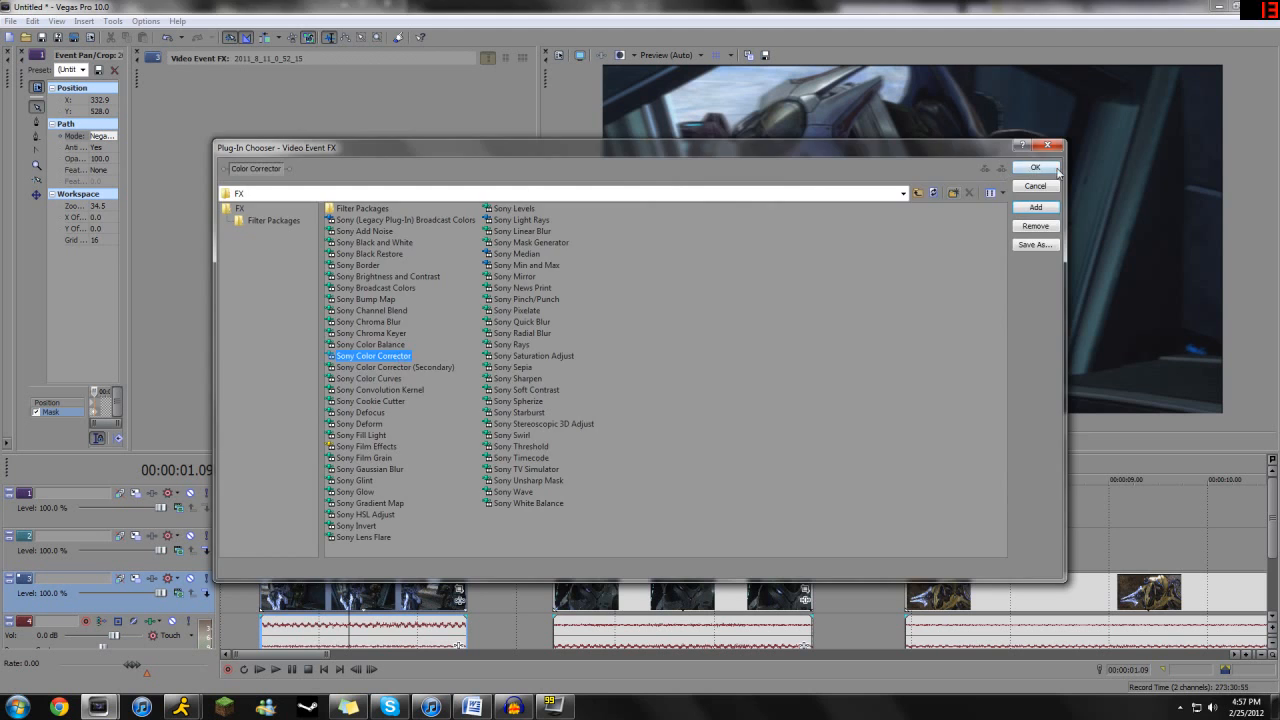
{"action": "left_click", "coordinate": [1035, 167]}
- Tint the sword green with mid angle 231.5, magnitude 0.872, high angle about 230, magnitude about 0.48, saturation 1.472 and a slight low shift
{"action": "left_click_drag", "start_coordinate": [300, 181], "coordinate": [281, 219]}
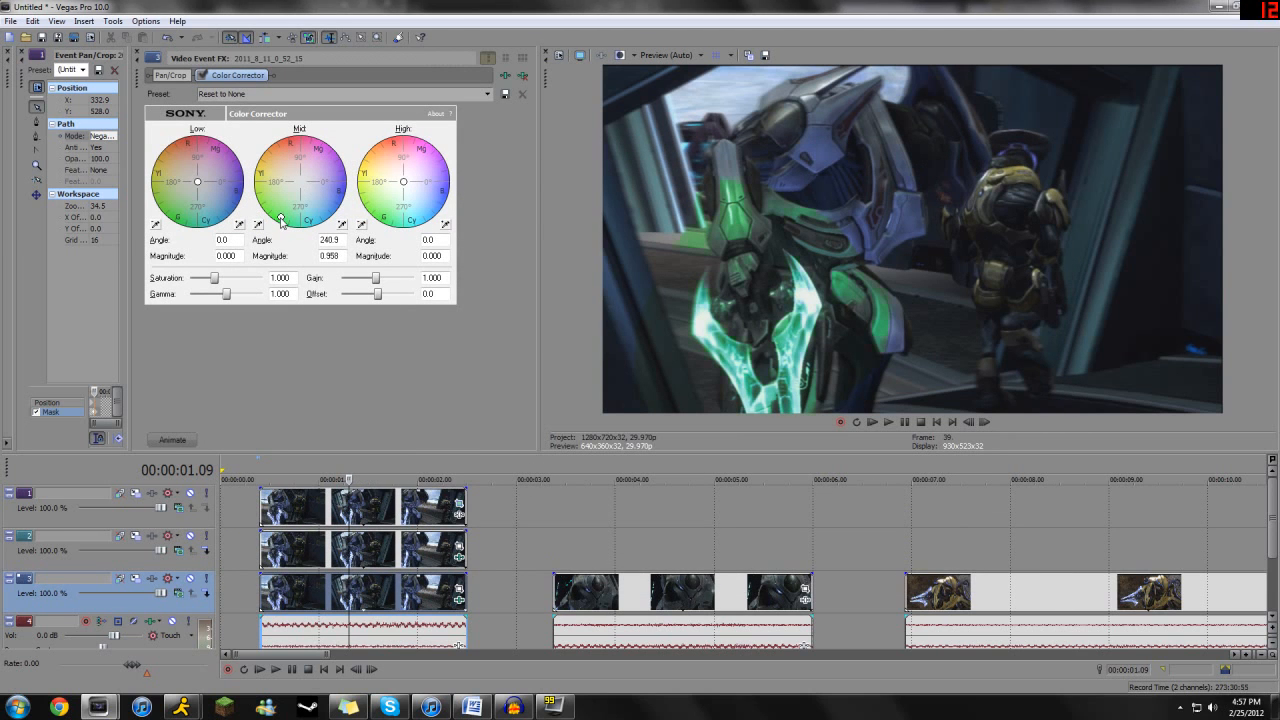
{"action": "left_click_drag", "start_coordinate": [403, 186], "coordinate": [390, 208]}
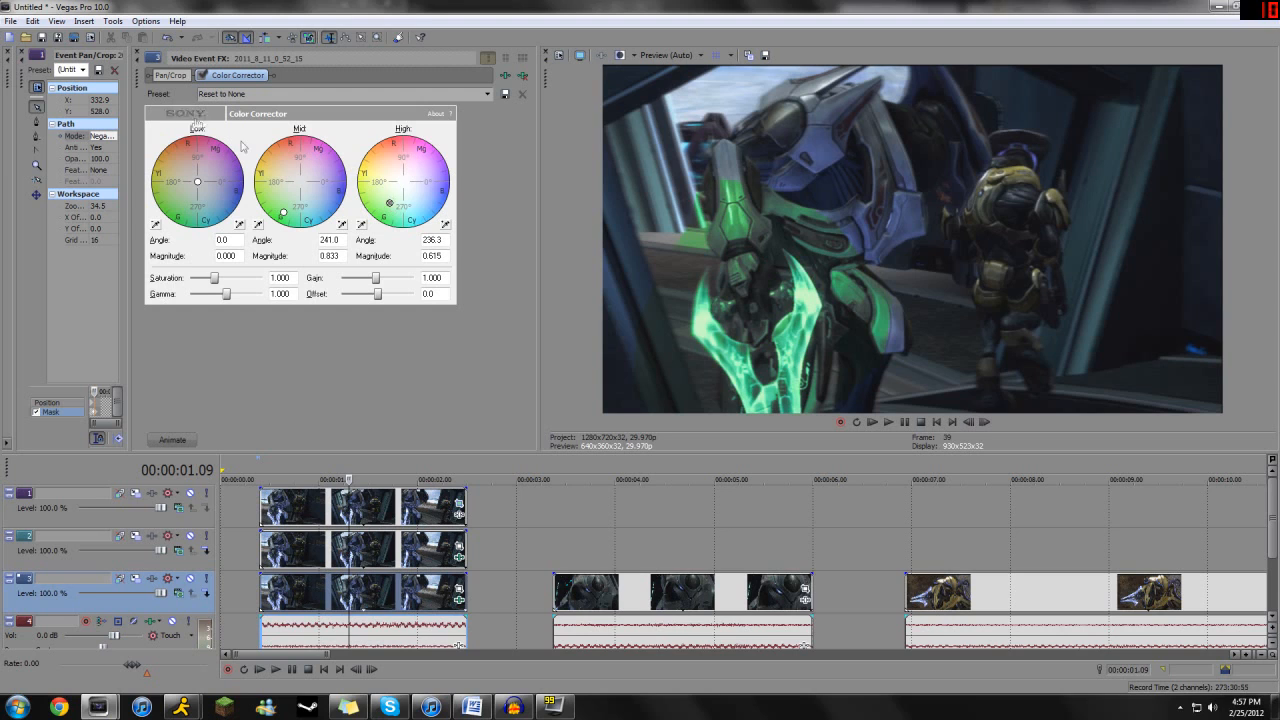
{"action": "left_click_drag", "start_coordinate": [285, 212], "coordinate": [289, 213]}
{"action": "left_click_drag", "start_coordinate": [214, 279], "coordinate": [225, 283]}
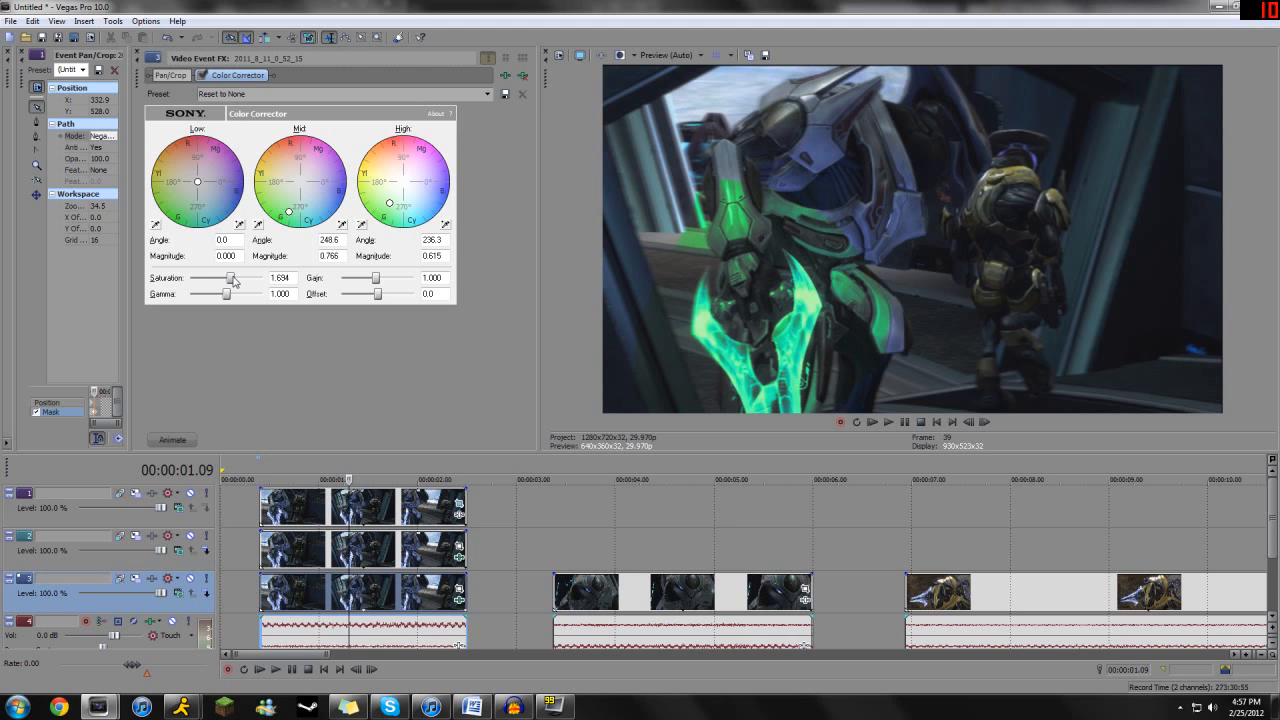
{"action": "left_click_drag", "start_coordinate": [233, 278], "coordinate": [227, 279]}
{"action": "left_click_drag", "start_coordinate": [285, 216], "coordinate": [279, 215]}
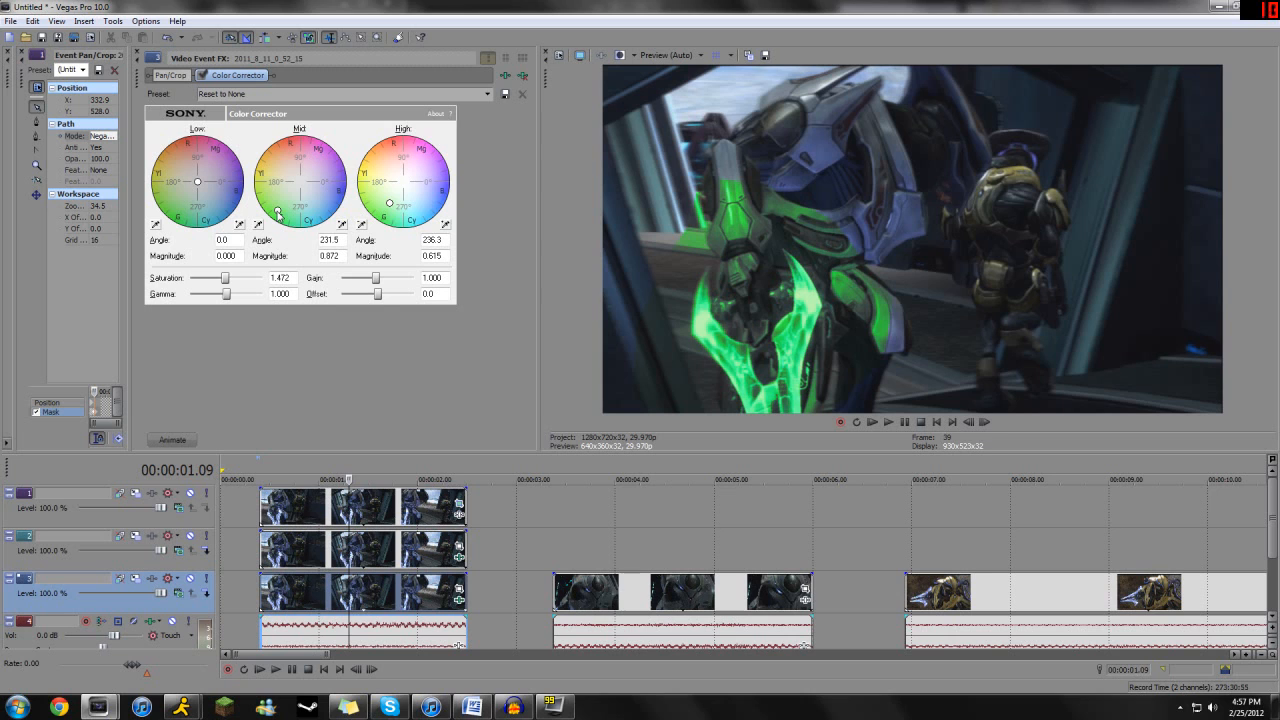
{"action": "left_click_drag", "start_coordinate": [390, 207], "coordinate": [393, 201]}
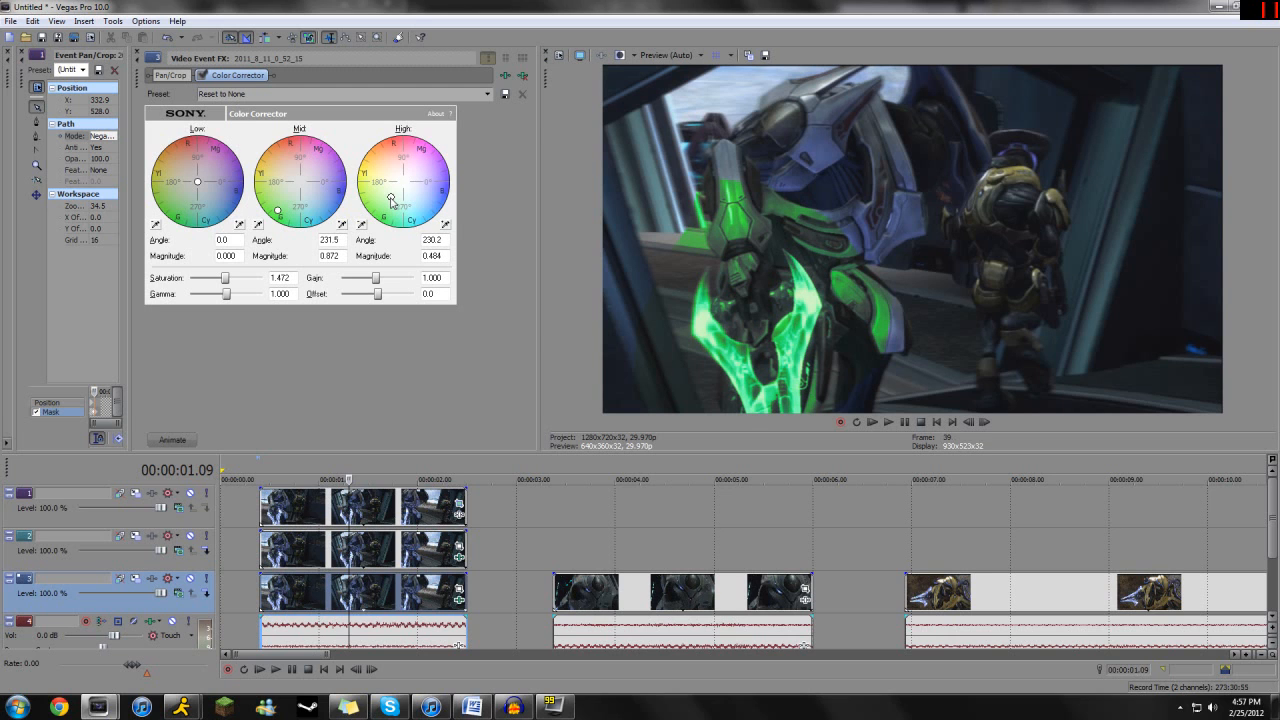
{"action": "left_click_drag", "start_coordinate": [197, 181], "coordinate": [193, 190]}
{"action": "left_click", "coordinate": [137, 52]}
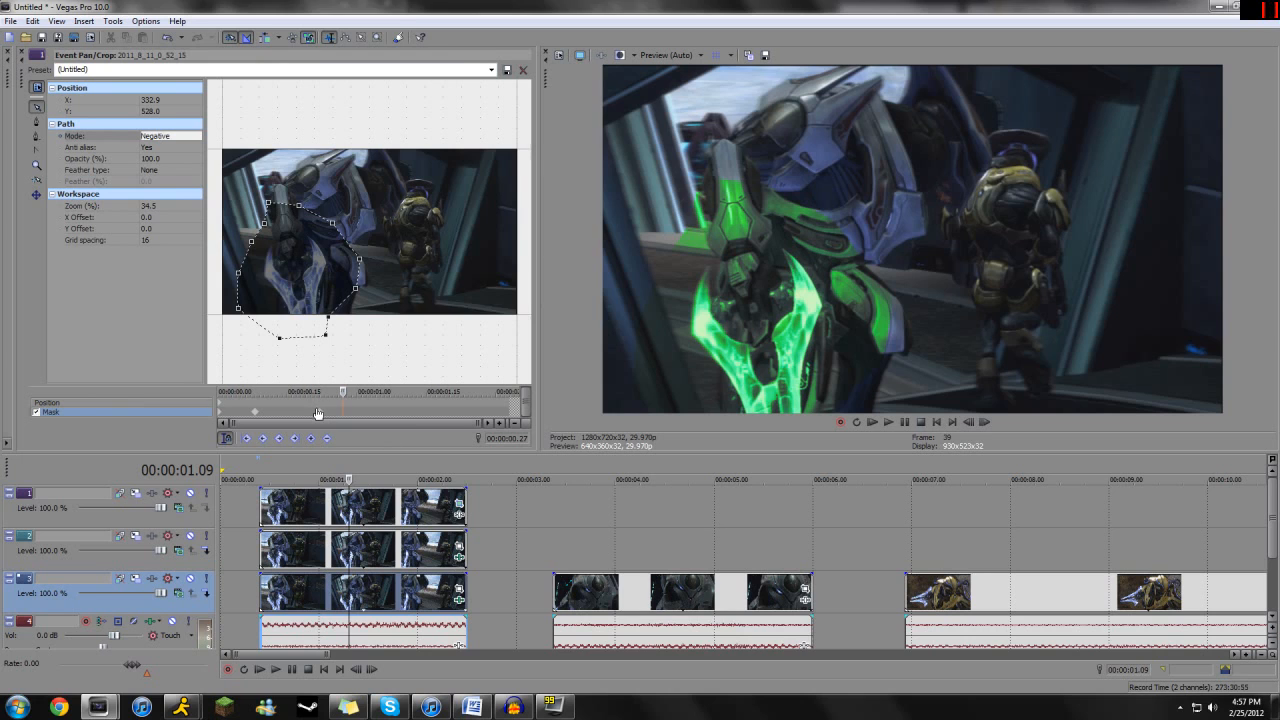
- Set the mask mode to Negative at the clip's first keyframe and at the 00:00:00.08 keyframe
{"action": "key", "text": "Home"}
{"action": "left_click", "coordinate": [170, 135]}
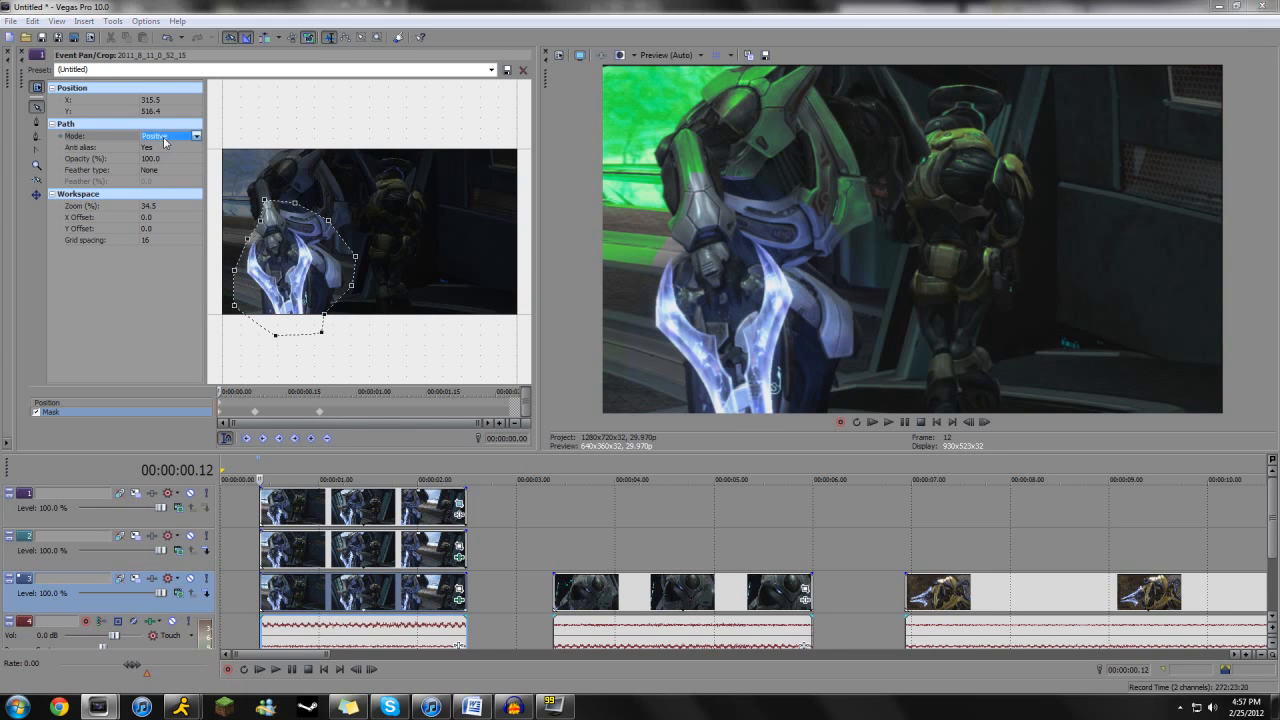
{"action": "left_click", "coordinate": [165, 158]}
{"action": "left_click", "coordinate": [266, 410]}
{"action": "left_click", "coordinate": [175, 133]}
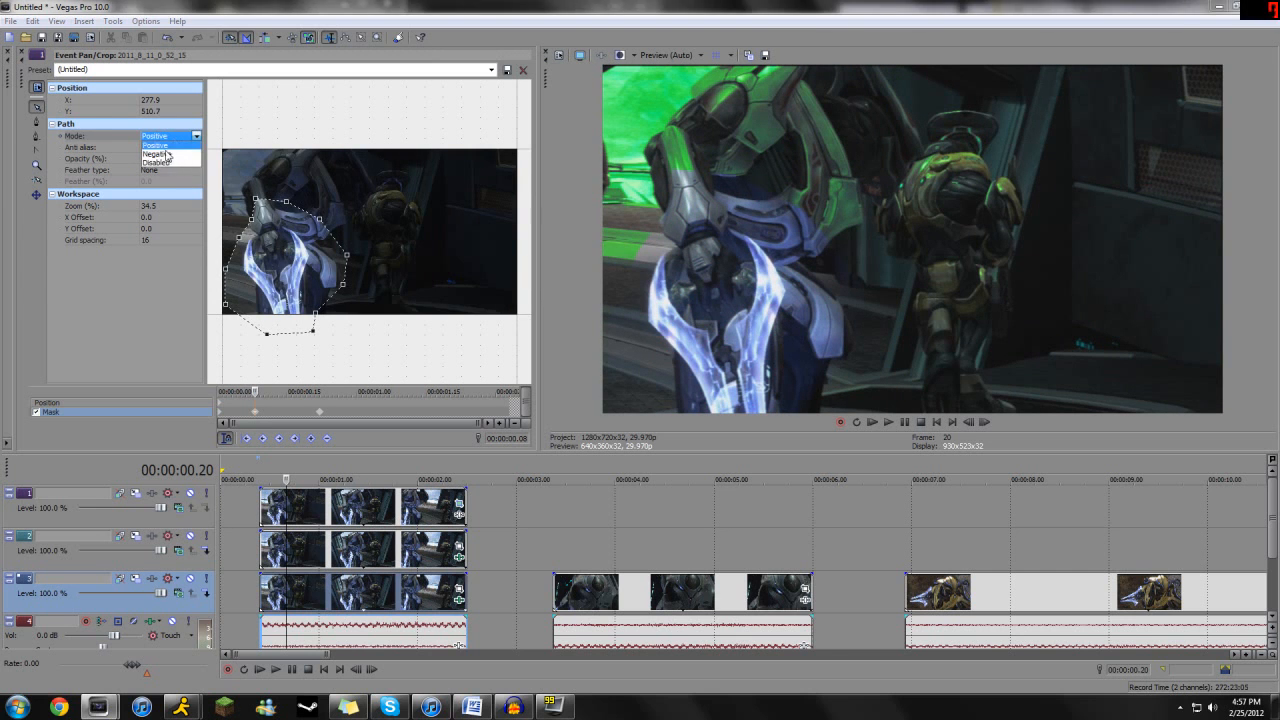
{"action": "left_click", "coordinate": [165, 158]}
{"action": "left_click", "coordinate": [262, 391]}
{"action": "left_click_drag", "start_coordinate": [262, 391], "coordinate": [319, 391]}
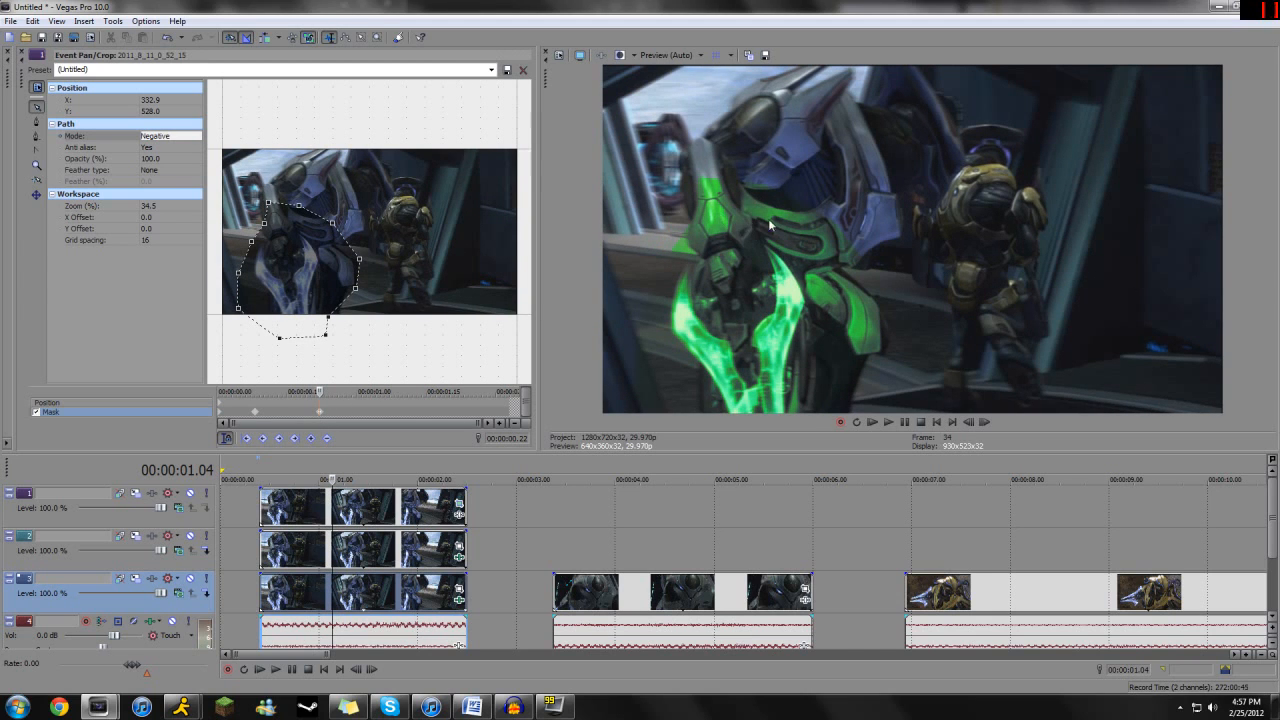
- Adjust the middle event's Chroma Keyer in HSL mode to L 233, low threshold 0.333 and high threshold 0.684
{"action": "left_click", "coordinate": [458, 557]}
{"action": "mouse_move", "coordinate": [228, 236]}
{"action": "left_mouse_down"}
{"action": "mouse_move", "coordinate": [207, 237]}
{"action": "mouse_move", "coordinate": [272, 234]}
{"action": "mouse_move", "coordinate": [209, 235]}
{"action": "left_mouse_up"}
{"action": "left_click_drag", "start_coordinate": [317, 248], "coordinate": [218, 264]}
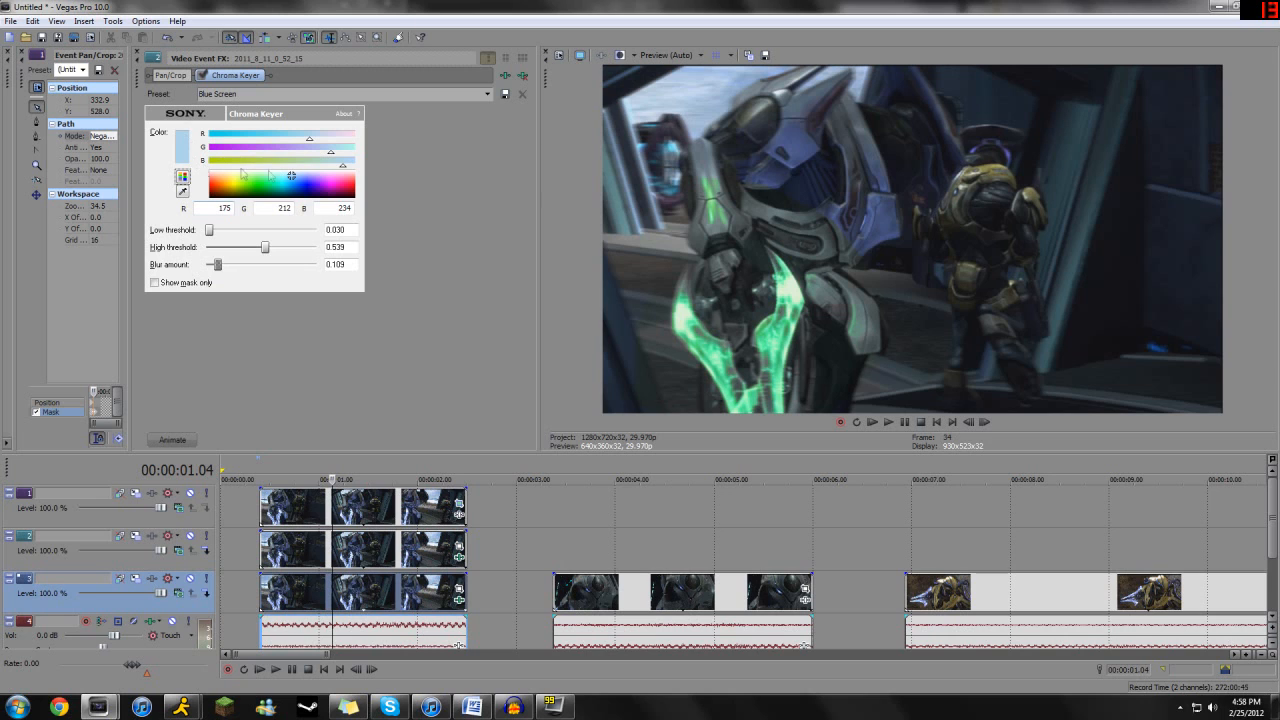
{"action": "left_click", "coordinate": [183, 177]}
{"action": "left_click_drag", "start_coordinate": [323, 162], "coordinate": [341, 163]}
{"action": "left_click_drag", "start_coordinate": [266, 247], "coordinate": [287, 249]}
{"action": "left_click_drag", "start_coordinate": [209, 230], "coordinate": [285, 253]}
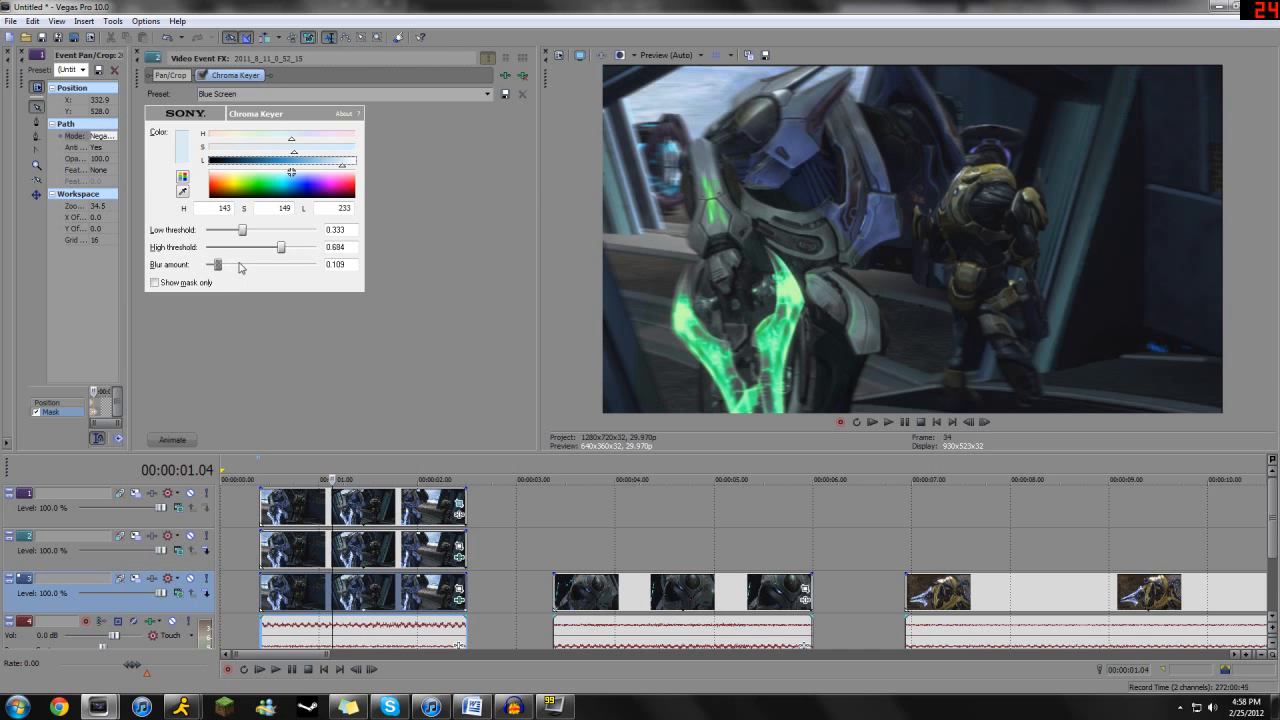
- Refine the Chroma Keyer to L 245, low threshold 0.381, high threshold 0.915 and blur amount 0.478, checking nearby frames
{"action": "left_click_drag", "start_coordinate": [332, 498], "coordinate": [283, 499]}
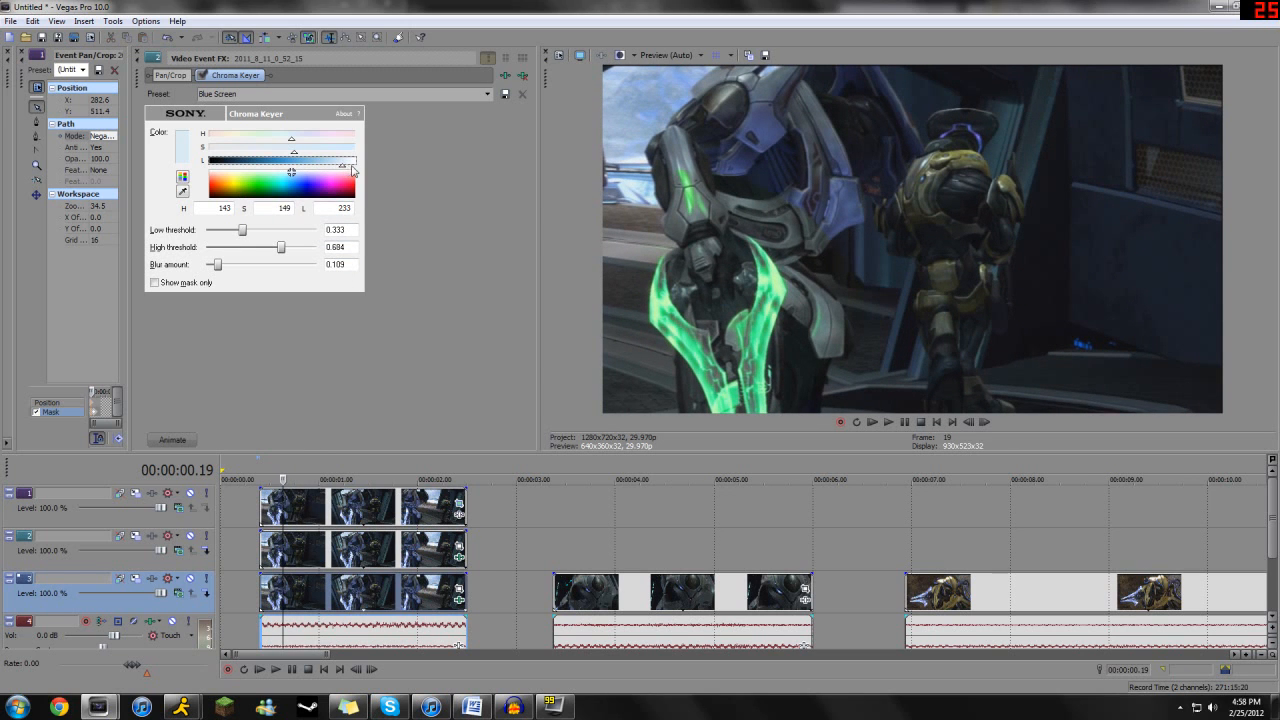
{"action": "left_click_drag", "start_coordinate": [346, 167], "coordinate": [349, 167]}
{"action": "left_click_drag", "start_coordinate": [281, 249], "coordinate": [248, 233]}
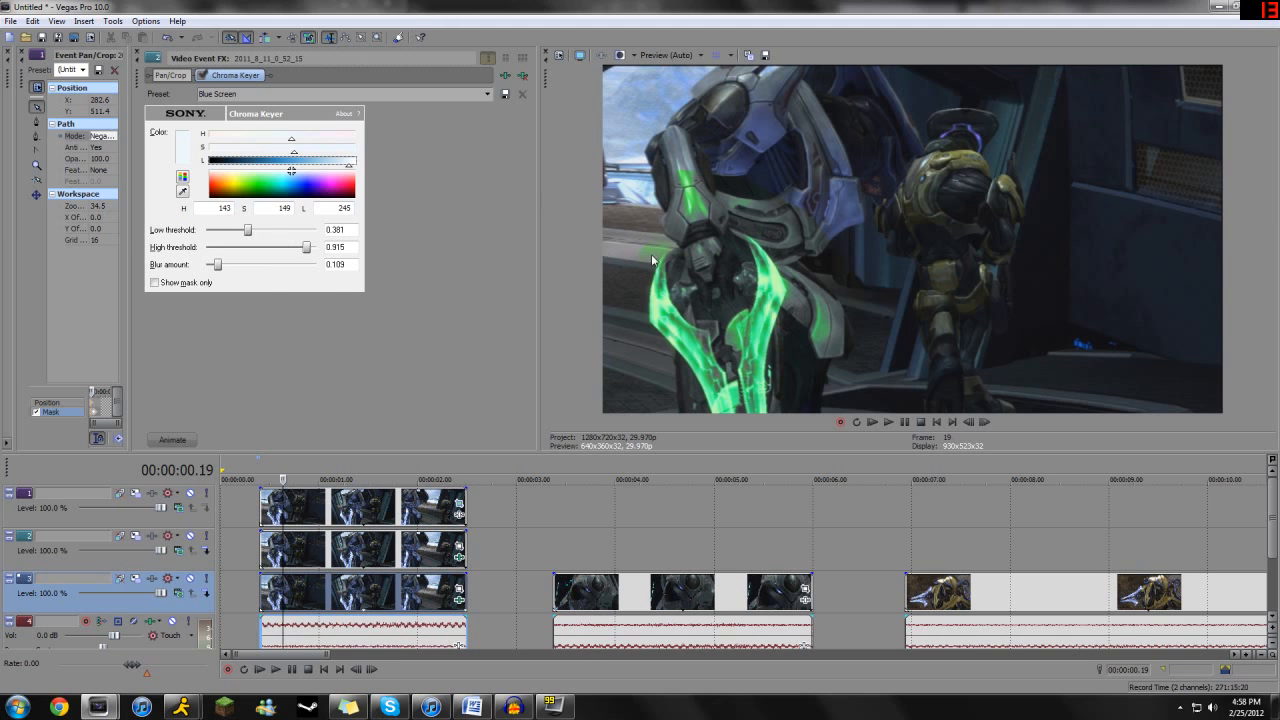
{"action": "left_click_drag", "start_coordinate": [218, 265], "coordinate": [262, 268]}
{"action": "mouse_move", "coordinate": [282, 497]}
{"action": "left_mouse_down"}
{"action": "mouse_move", "coordinate": [268, 497]}
{"action": "mouse_move", "coordinate": [288, 497]}
{"action": "left_mouse_up"}
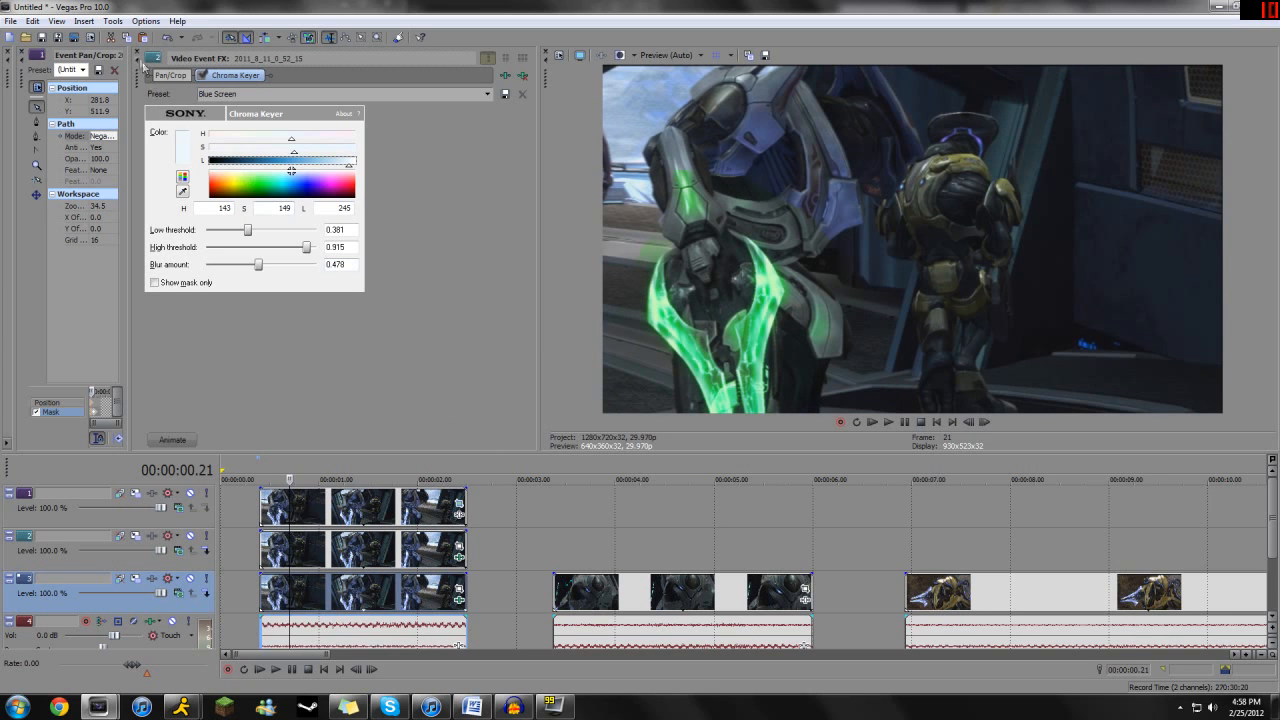
{"action": "left_click", "coordinate": [137, 51]}
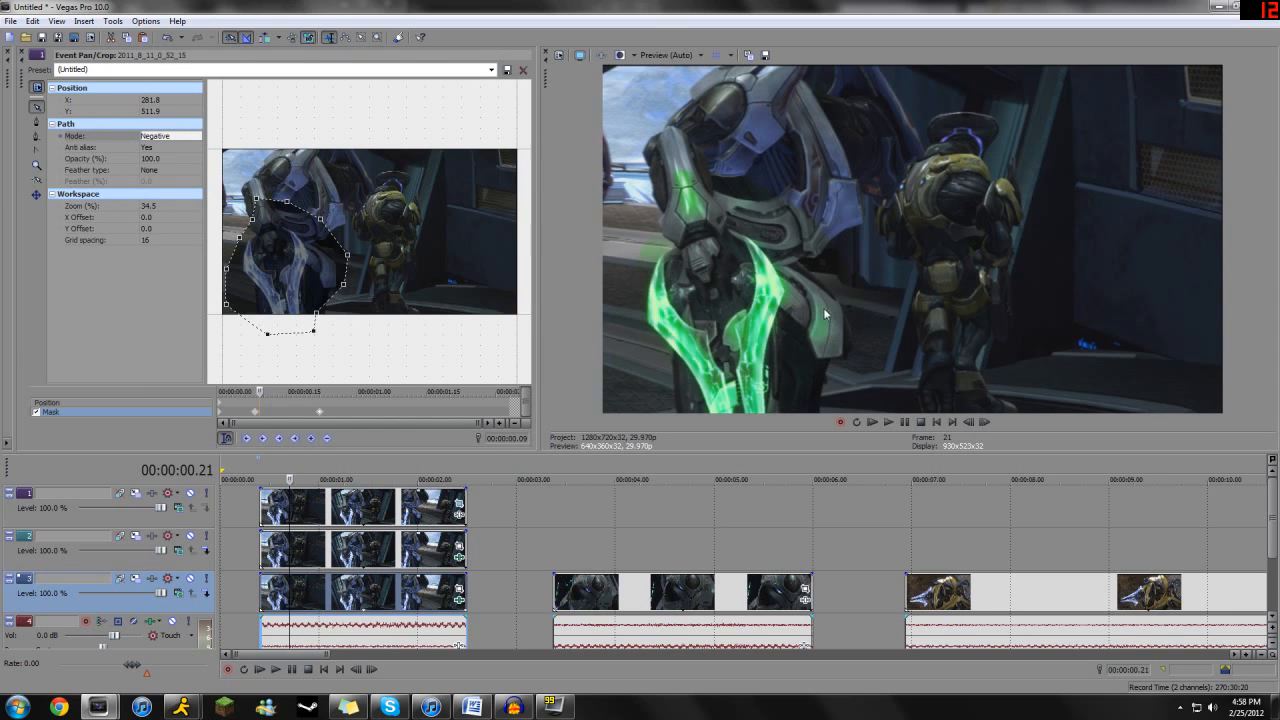
- Set the mask's feather type to Both, with 14.2% feather at the 00:00:00.08 keyframe and 22.0% at the 00:00:00.22 keyframe
{"action": "left_click", "coordinate": [256, 412]}
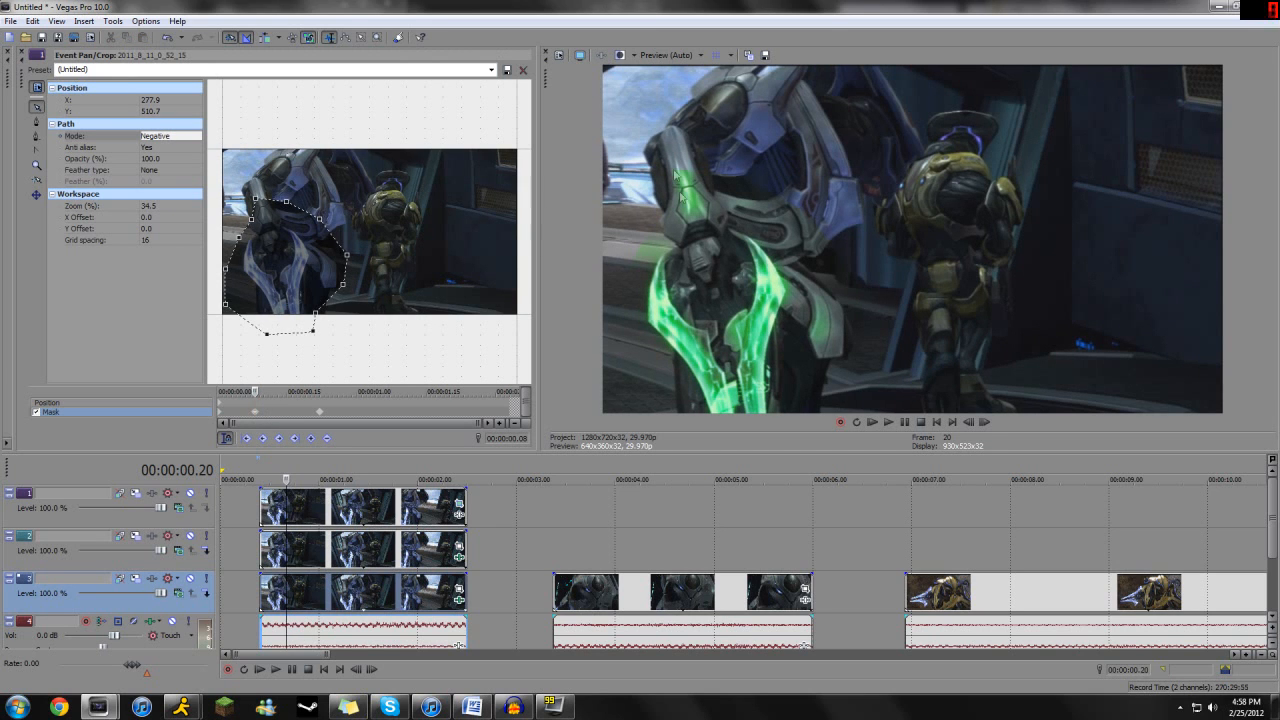
{"action": "left_click", "coordinate": [172, 172]}
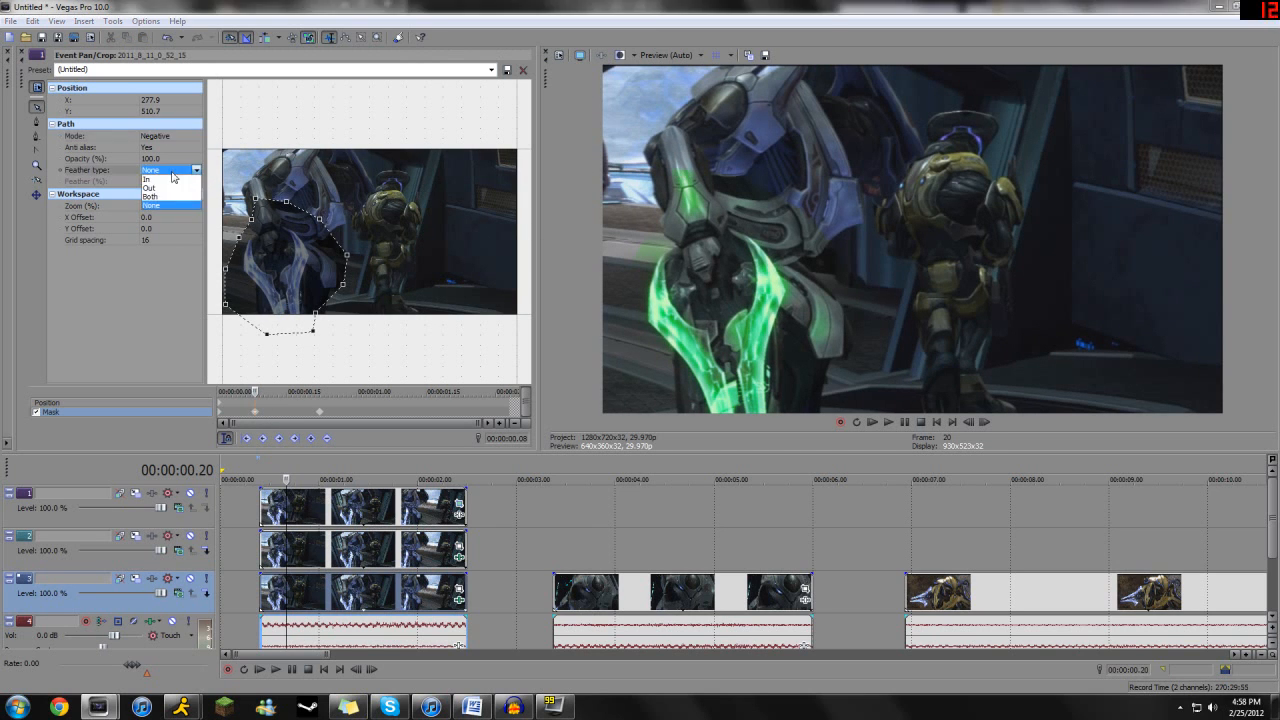
{"action": "left_click", "coordinate": [157, 198]}
{"action": "left_click_drag", "start_coordinate": [145, 192], "coordinate": [151, 193]}
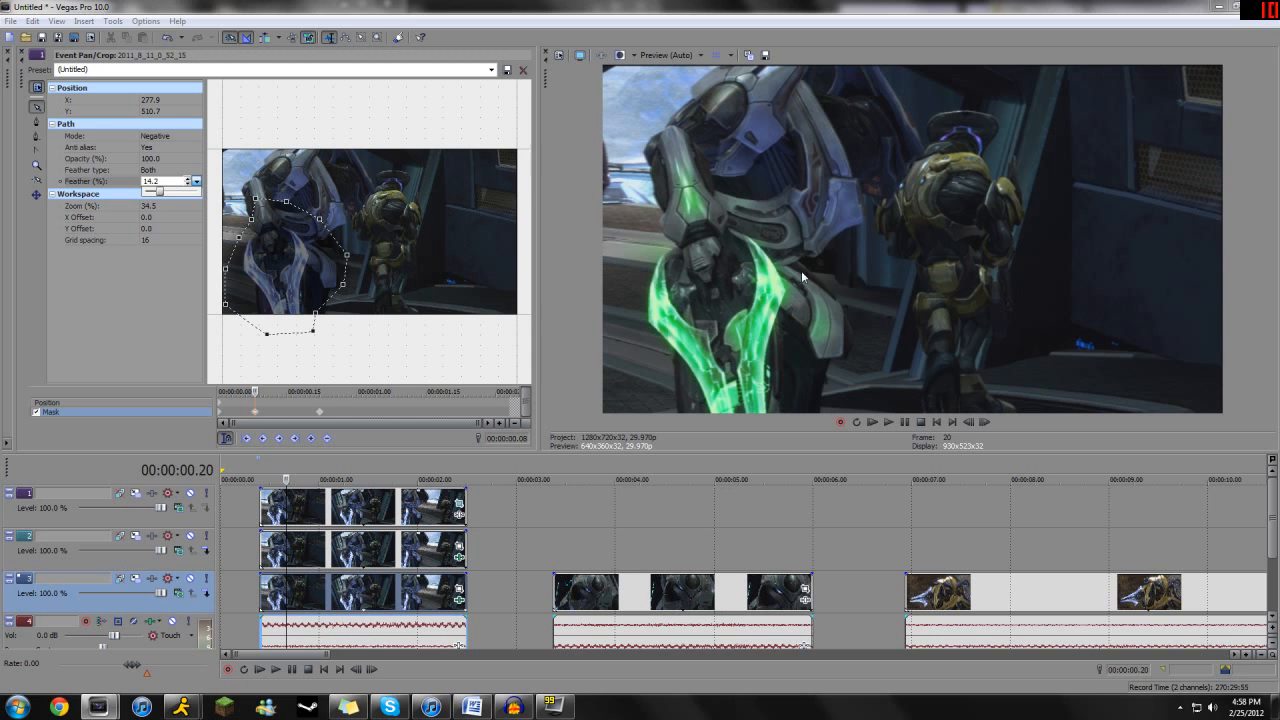
{"action": "left_click", "coordinate": [321, 413]}
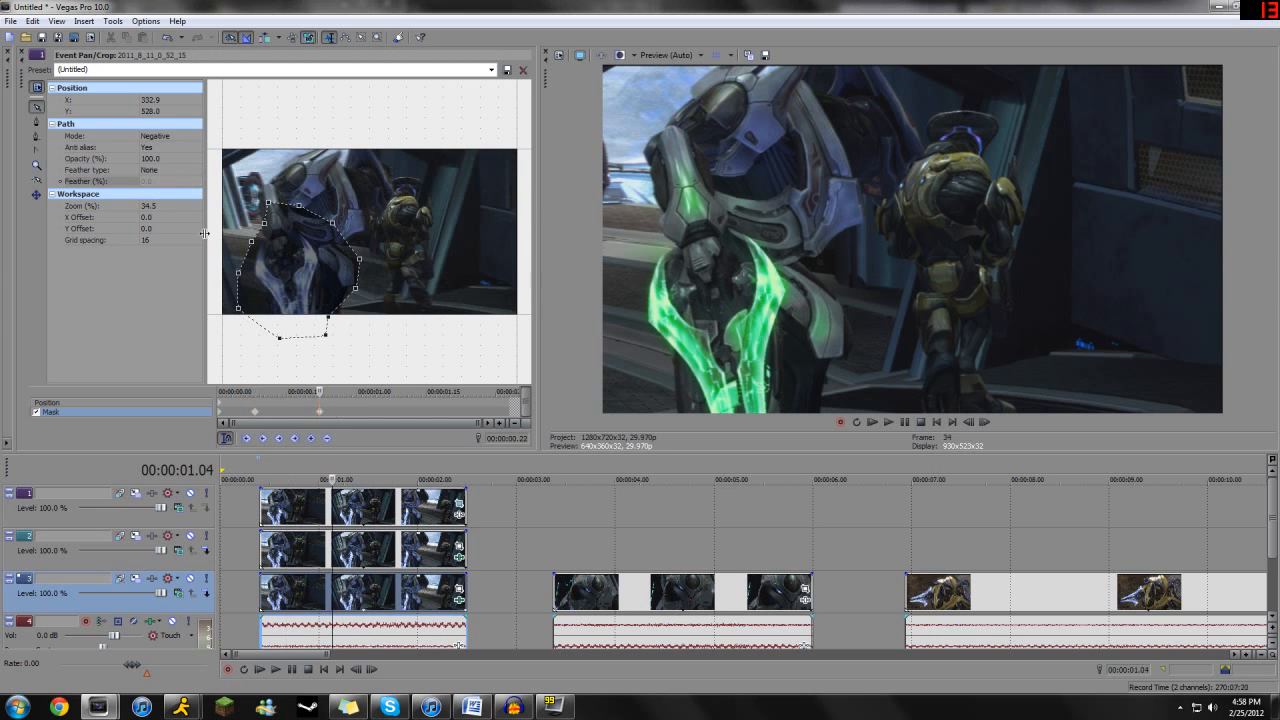
{"action": "left_click", "coordinate": [160, 181]}
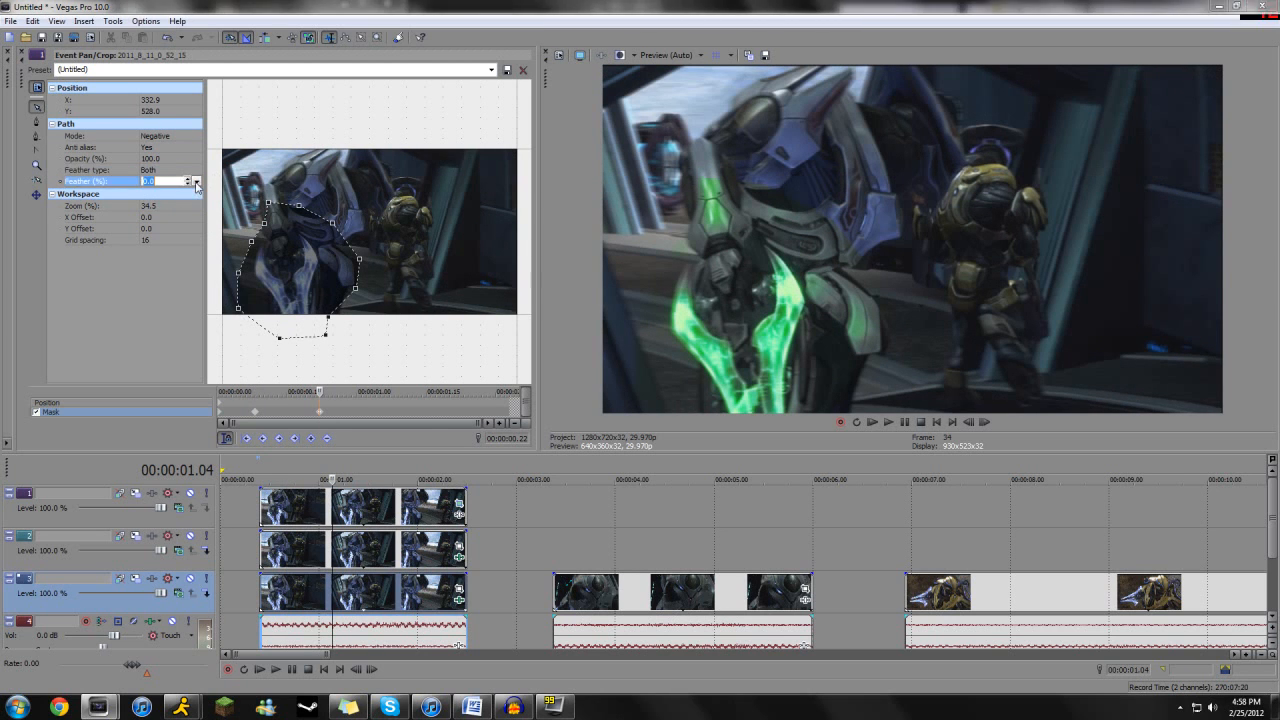
{"action": "left_click_drag", "start_coordinate": [154, 193], "coordinate": [161, 195]}
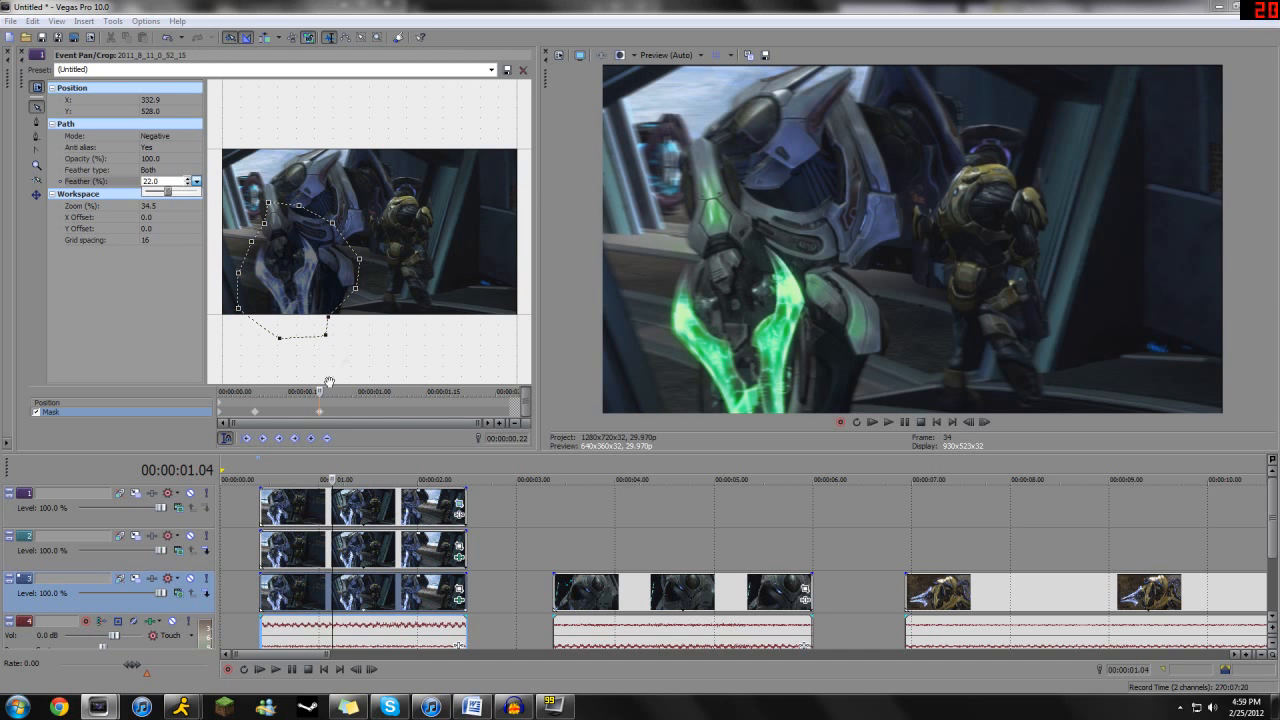
- Set the mask's feather type to Both with 16.8% feather at the first keyframe
{"action": "left_click", "coordinate": [220, 412]}
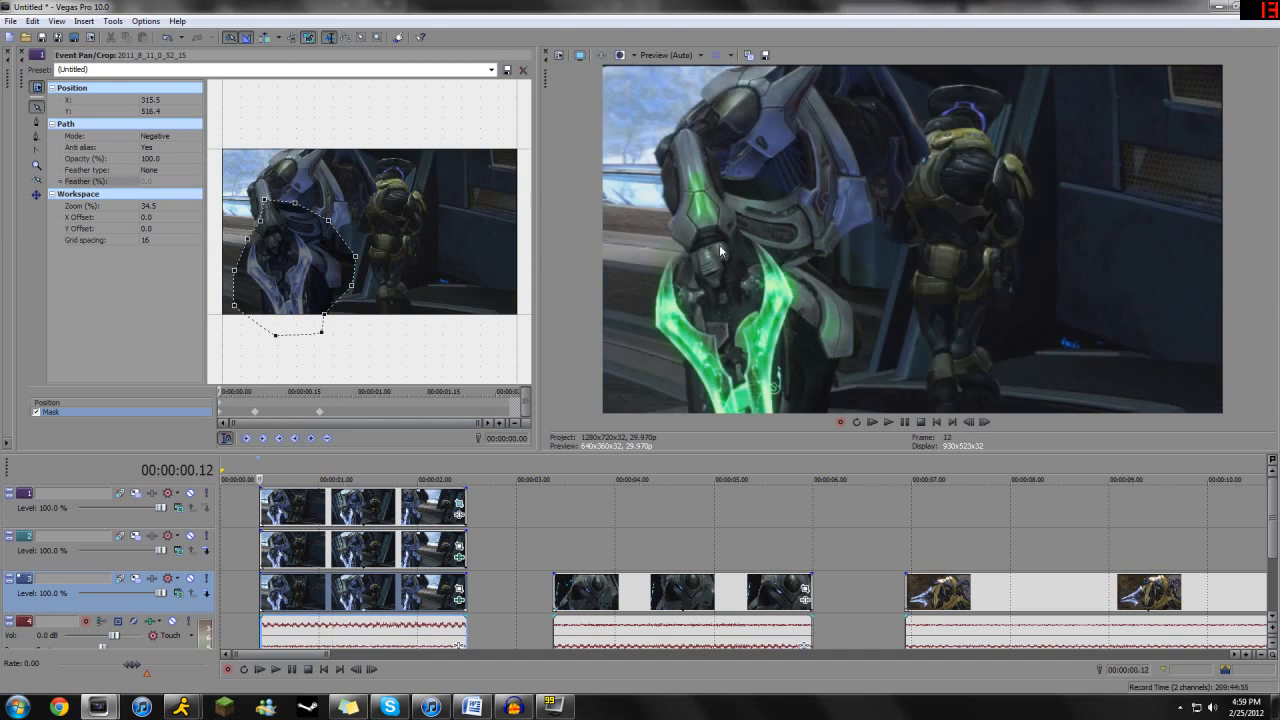
{"action": "left_click", "coordinate": [162, 170]}
{"action": "left_click", "coordinate": [180, 199]}
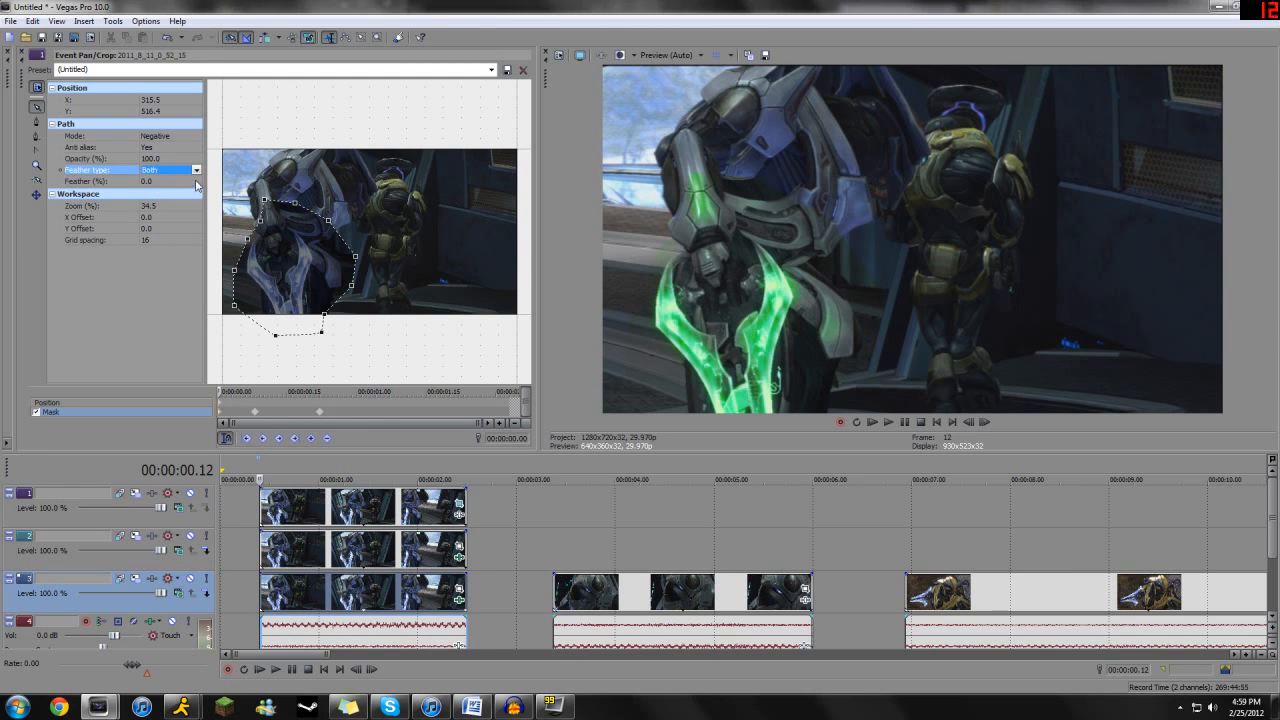
{"action": "left_click", "coordinate": [197, 185]}
{"action": "left_click_drag", "start_coordinate": [146, 194], "coordinate": [164, 196]}
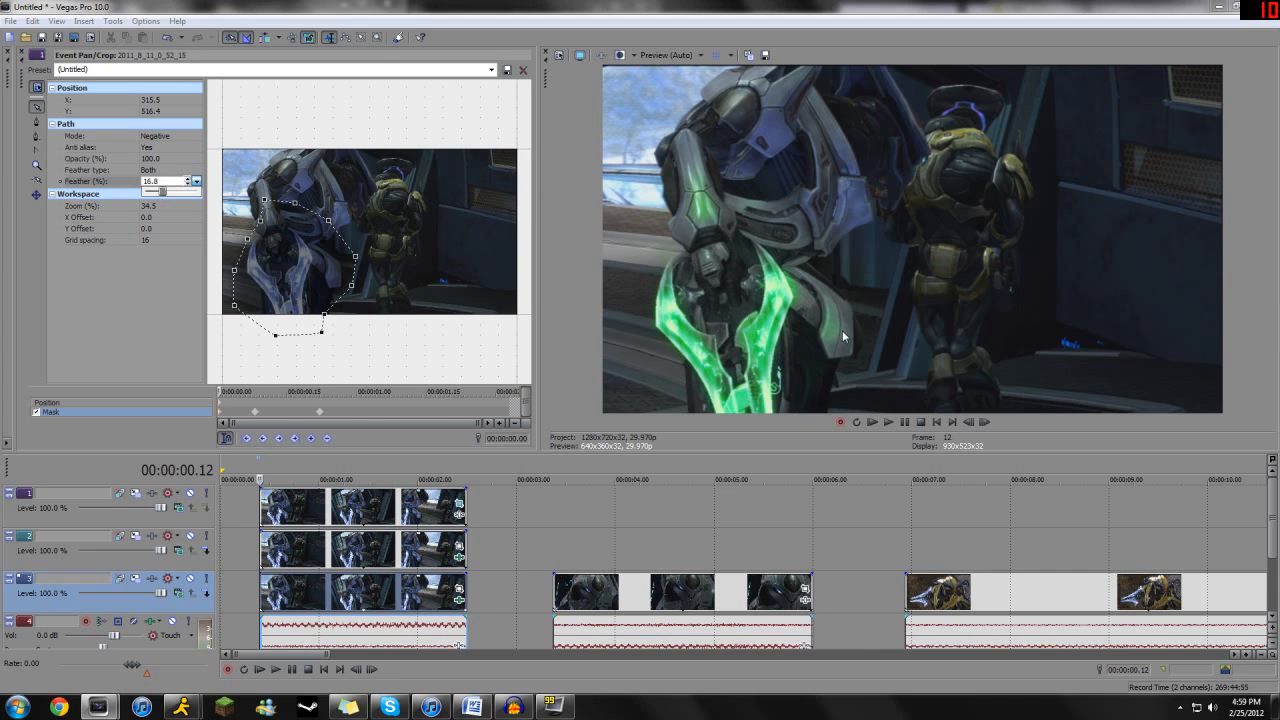
- Tint the sword blue in the bottom event's Color Corrector: mid angle 337.0, magnitude 0.993; high angle 301.4, magnitude 0.981; saturation 2.611
{"action": "left_click", "coordinate": [281, 505]}
{"action": "left_click_drag", "start_coordinate": [279, 501], "coordinate": [371, 500]}
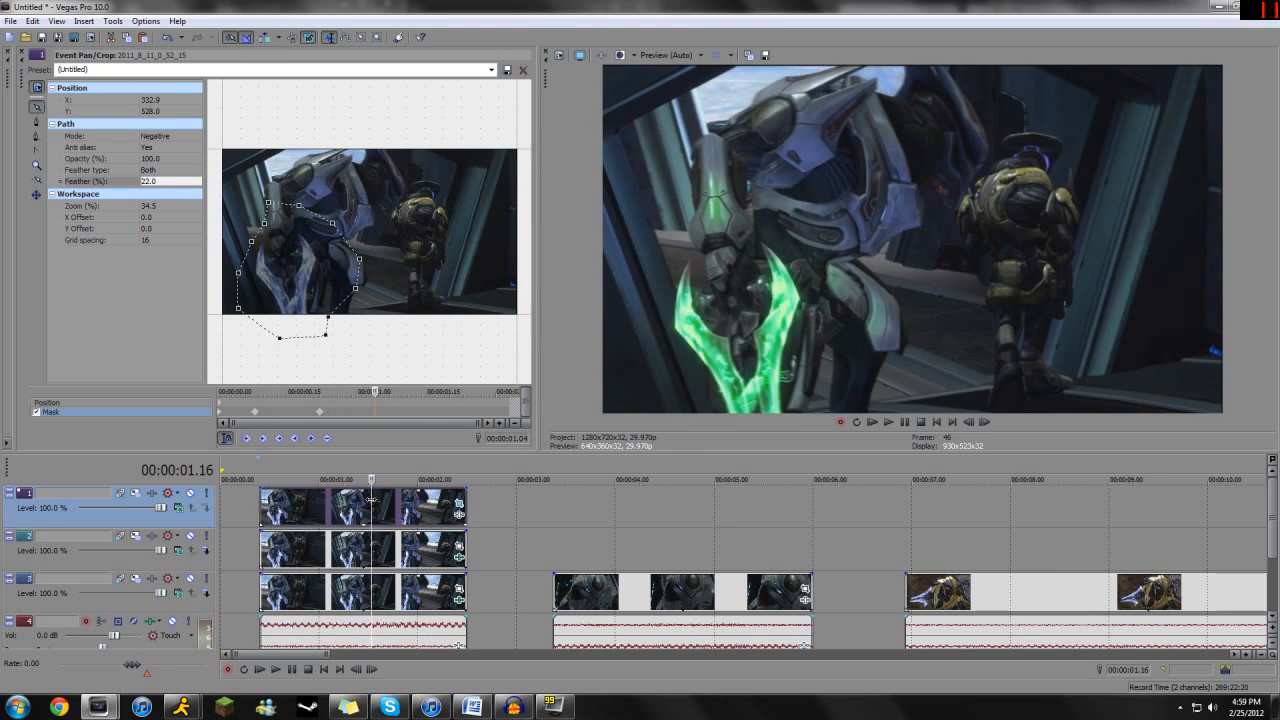
{"action": "mouse_move", "coordinate": [371, 492]}
{"action": "left_mouse_down"}
{"action": "mouse_move", "coordinate": [349, 495]}
{"action": "mouse_move", "coordinate": [390, 495]}
{"action": "mouse_move", "coordinate": [326, 497]}
{"action": "mouse_move", "coordinate": [398, 500]}
{"action": "mouse_move", "coordinate": [353, 505]}
{"action": "left_mouse_up"}
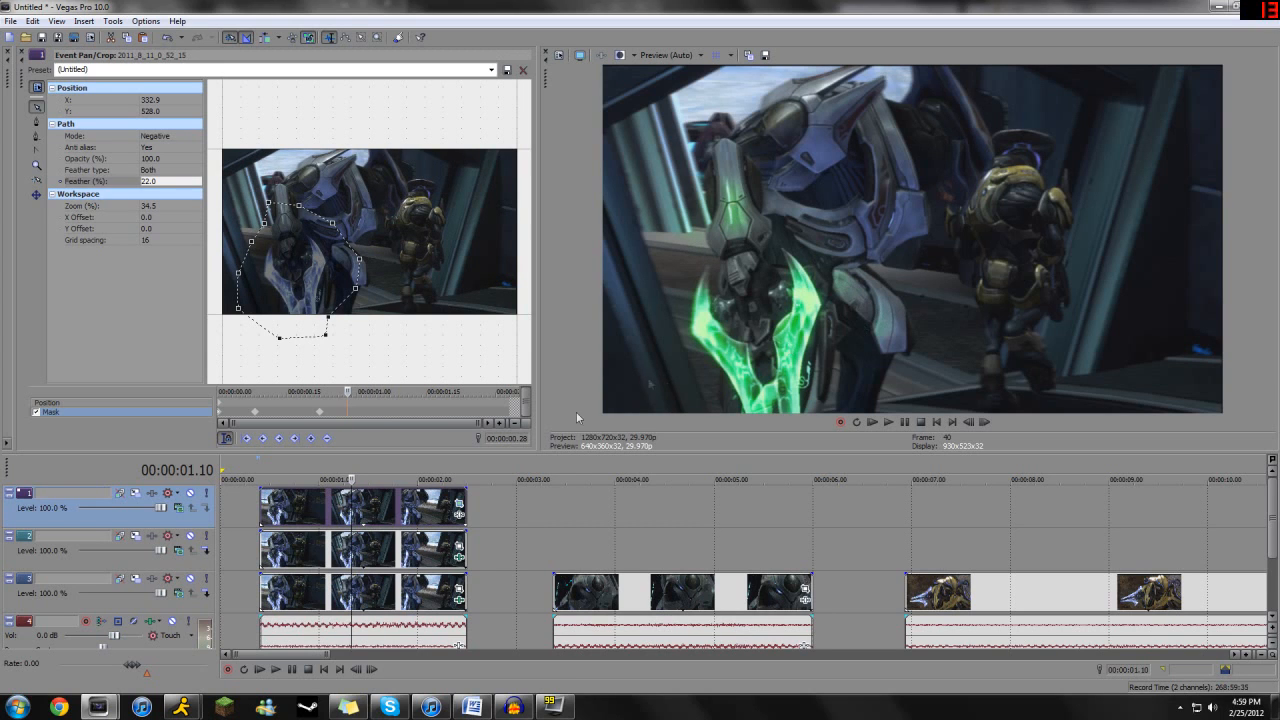
{"action": "left_click", "coordinate": [462, 603]}
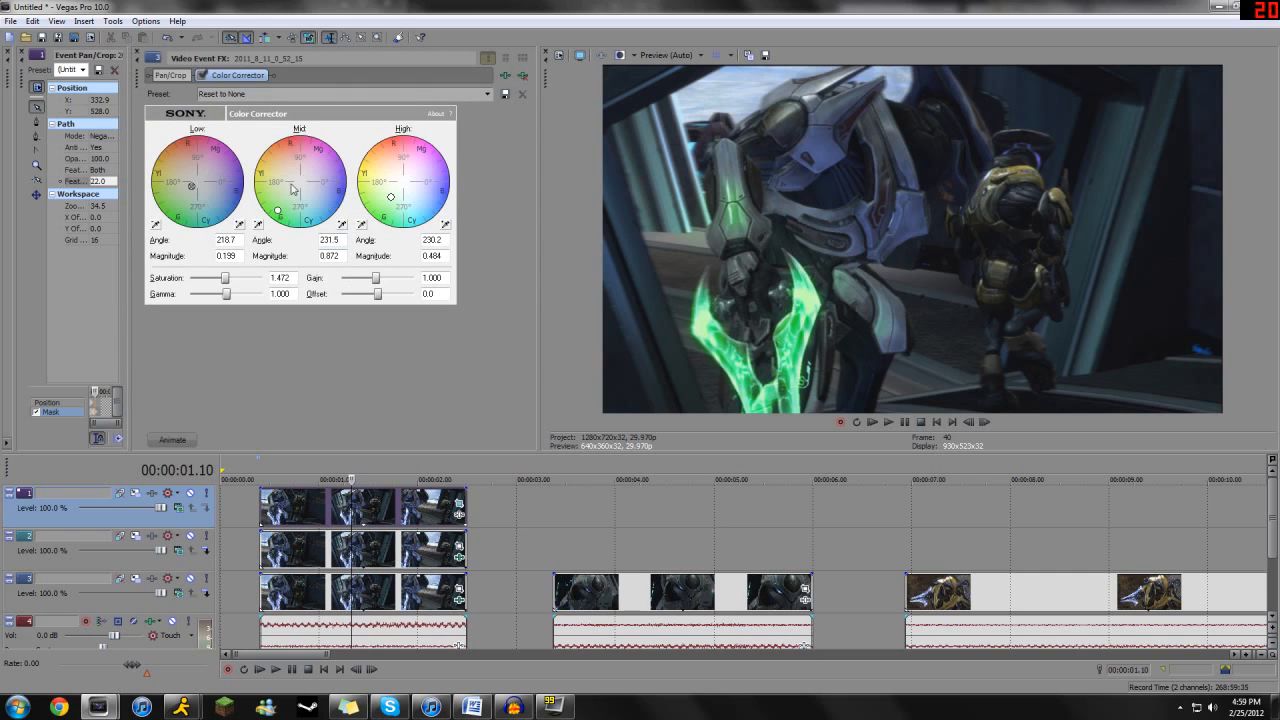
{"action": "left_click_drag", "start_coordinate": [334, 198], "coordinate": [340, 204]}
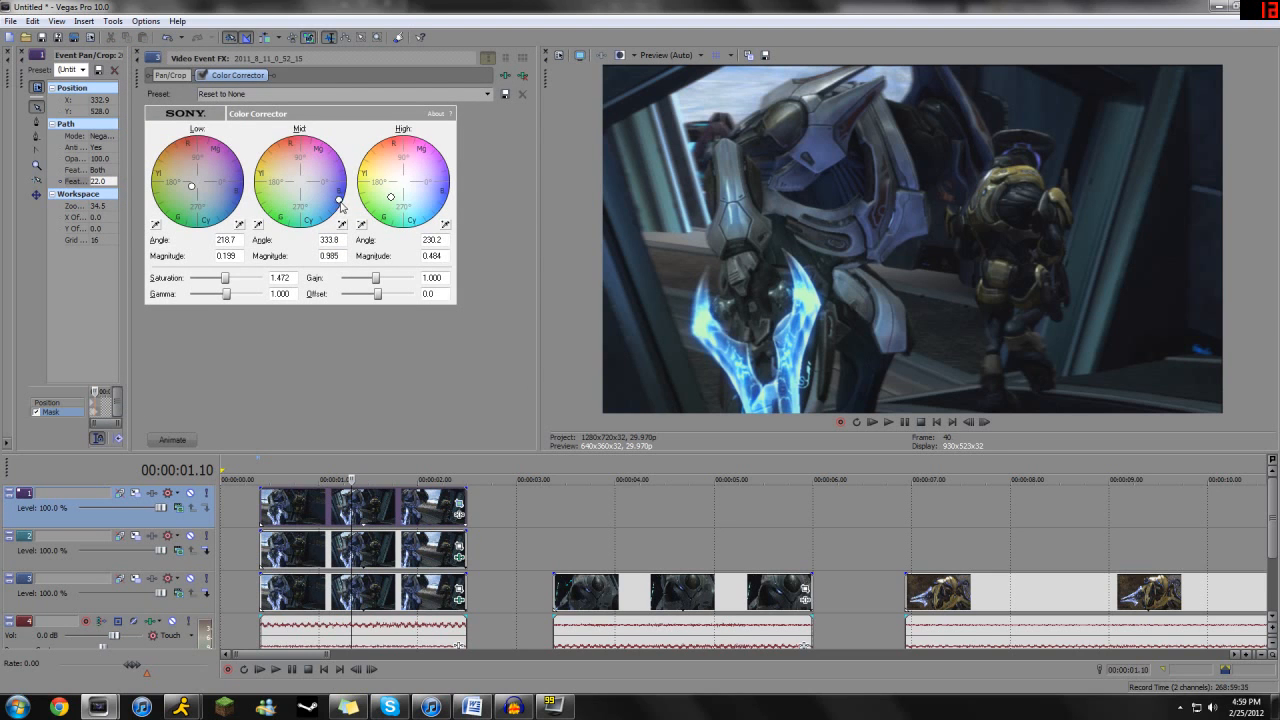
{"action": "left_click_drag", "start_coordinate": [396, 202], "coordinate": [426, 217]}
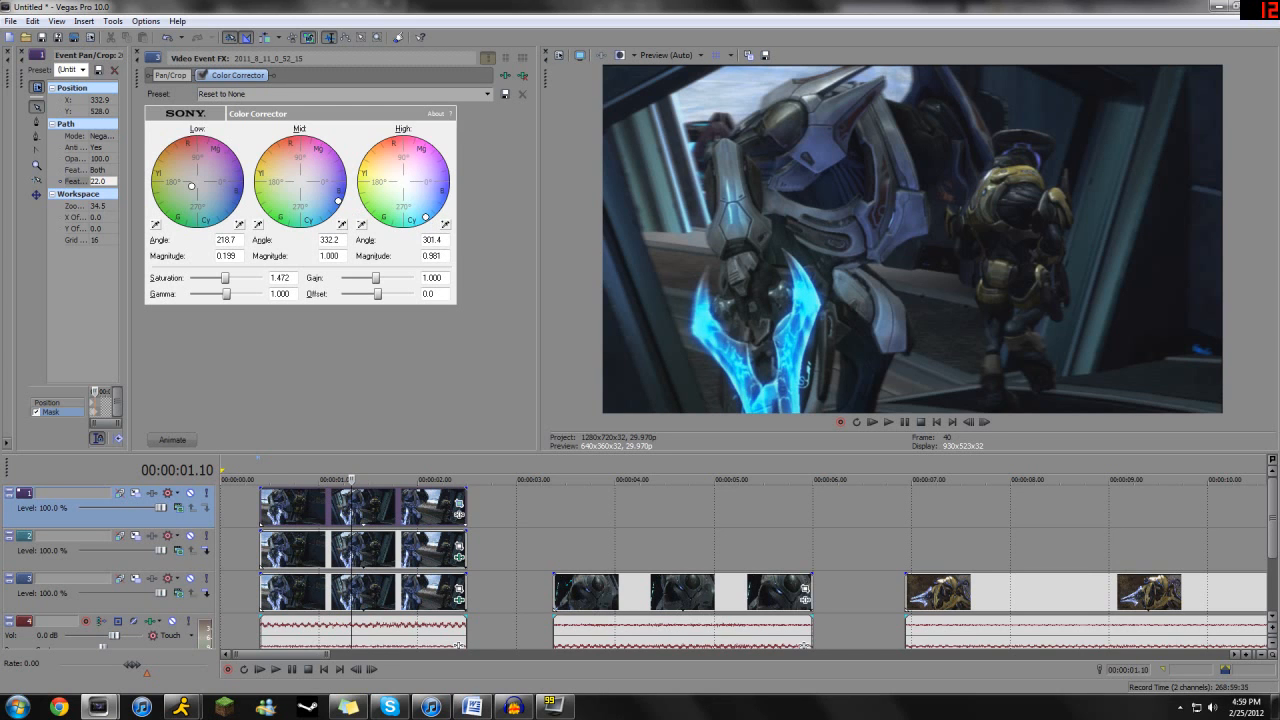
{"action": "left_click_drag", "start_coordinate": [226, 284], "coordinate": [253, 284]}
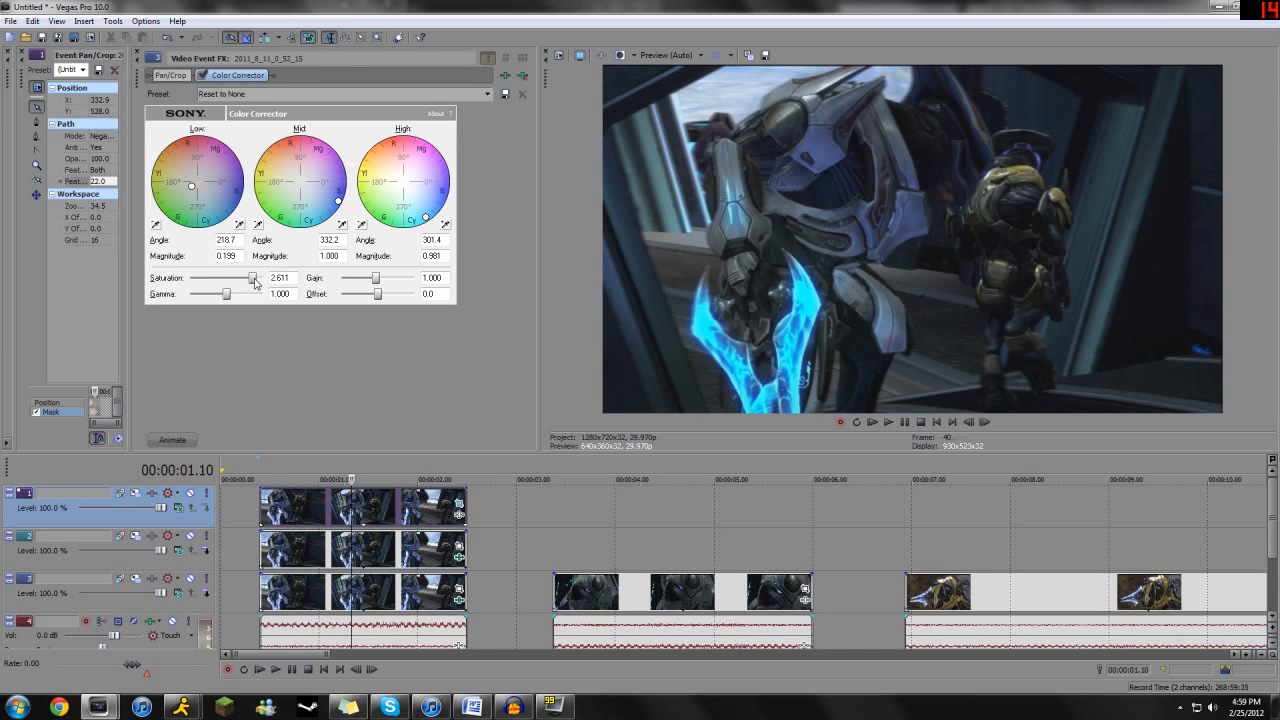
{"action": "mouse_move", "coordinate": [338, 201]}
{"action": "left_mouse_down"}
{"action": "mouse_move", "coordinate": [333, 216]}
{"action": "mouse_move", "coordinate": [339, 197]}
{"action": "left_mouse_up"}
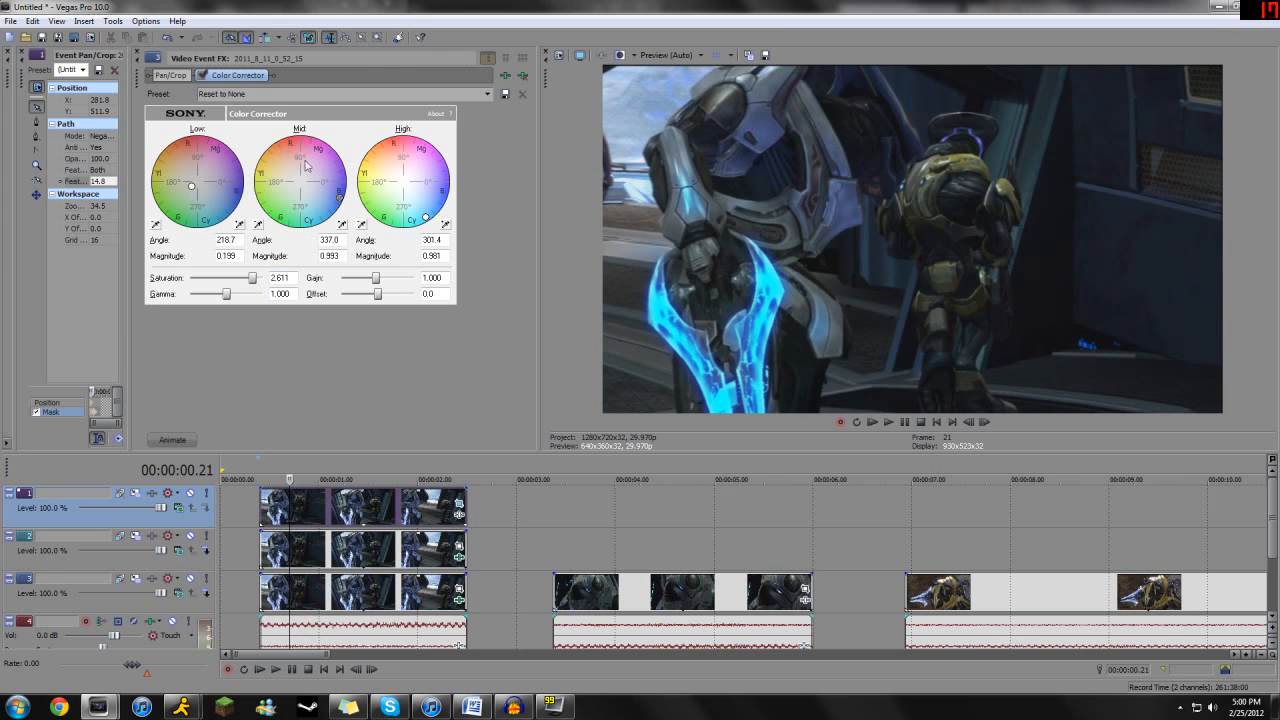
- Tint the sword orange-pink with mid angle 127.1, magnitude 0.642, high angle 110.7 and magnitude 0.613
{"action": "left_click_drag", "start_coordinate": [340, 199], "coordinate": [285, 151]}
{"action": "left_click_drag", "start_coordinate": [422, 210], "coordinate": [397, 160]}
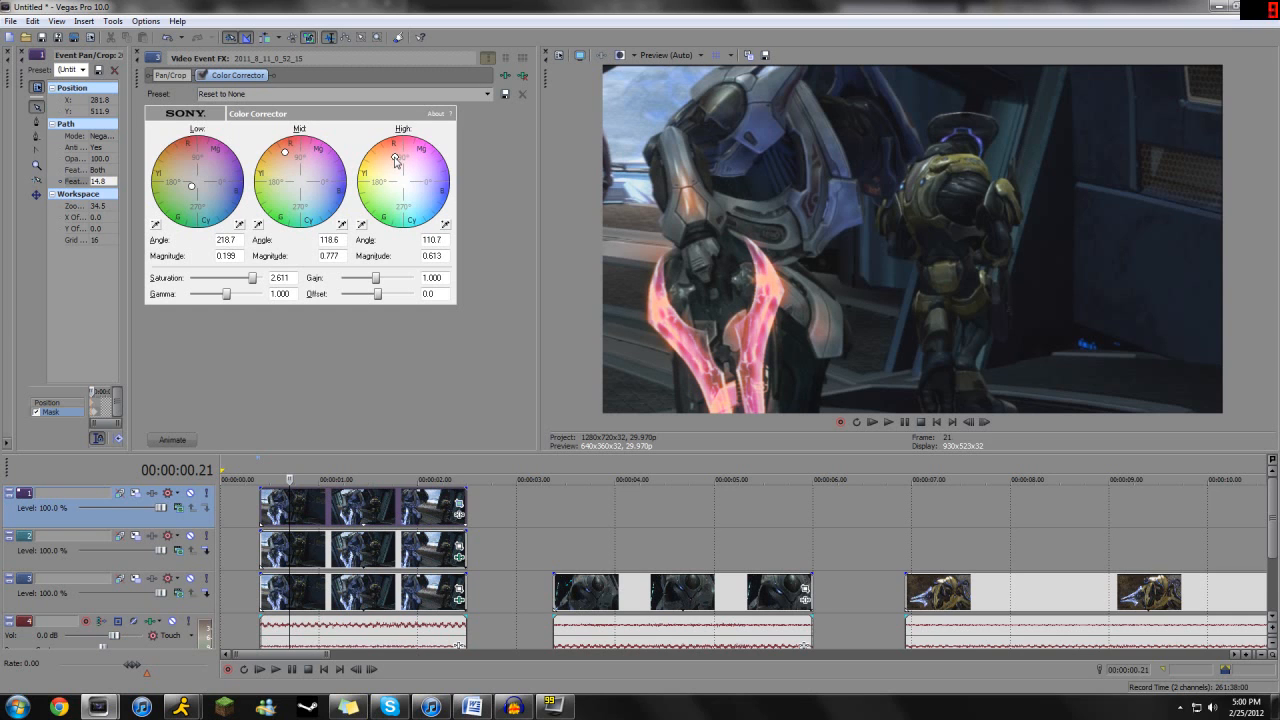
{"action": "left_click_drag", "start_coordinate": [287, 153], "coordinate": [285, 165]}
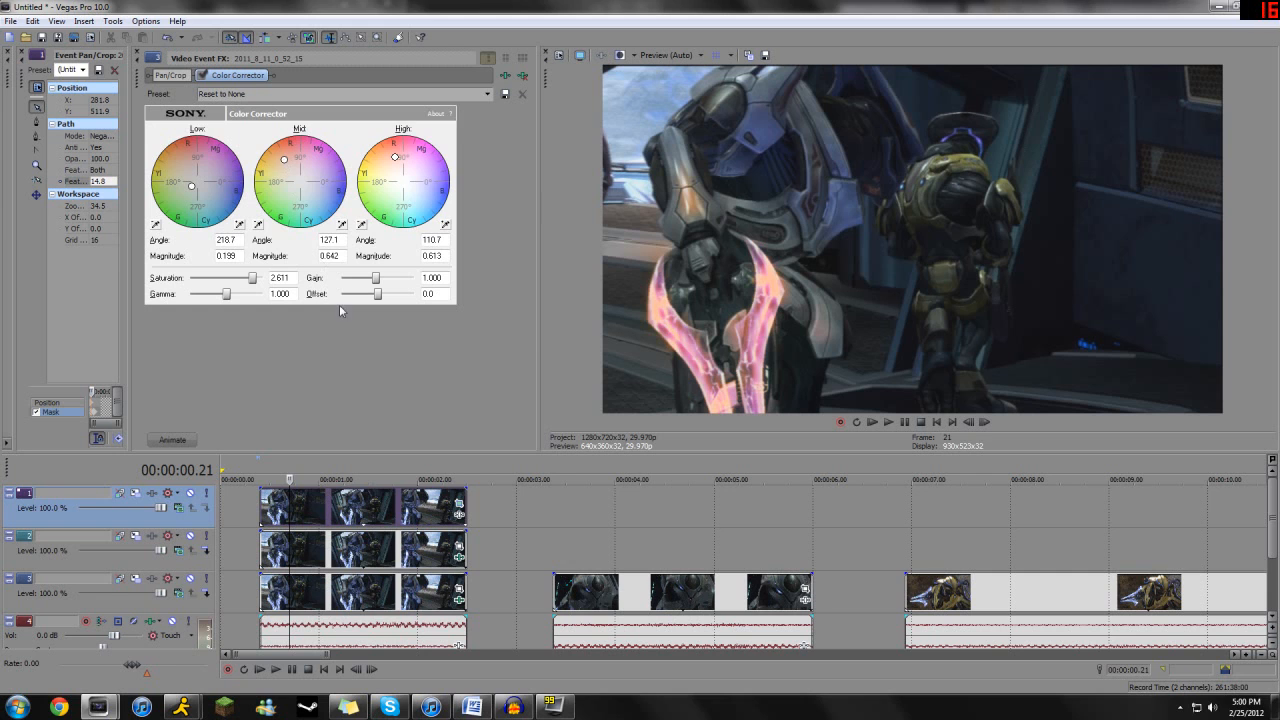
{"action": "left_click", "coordinate": [181, 439]}
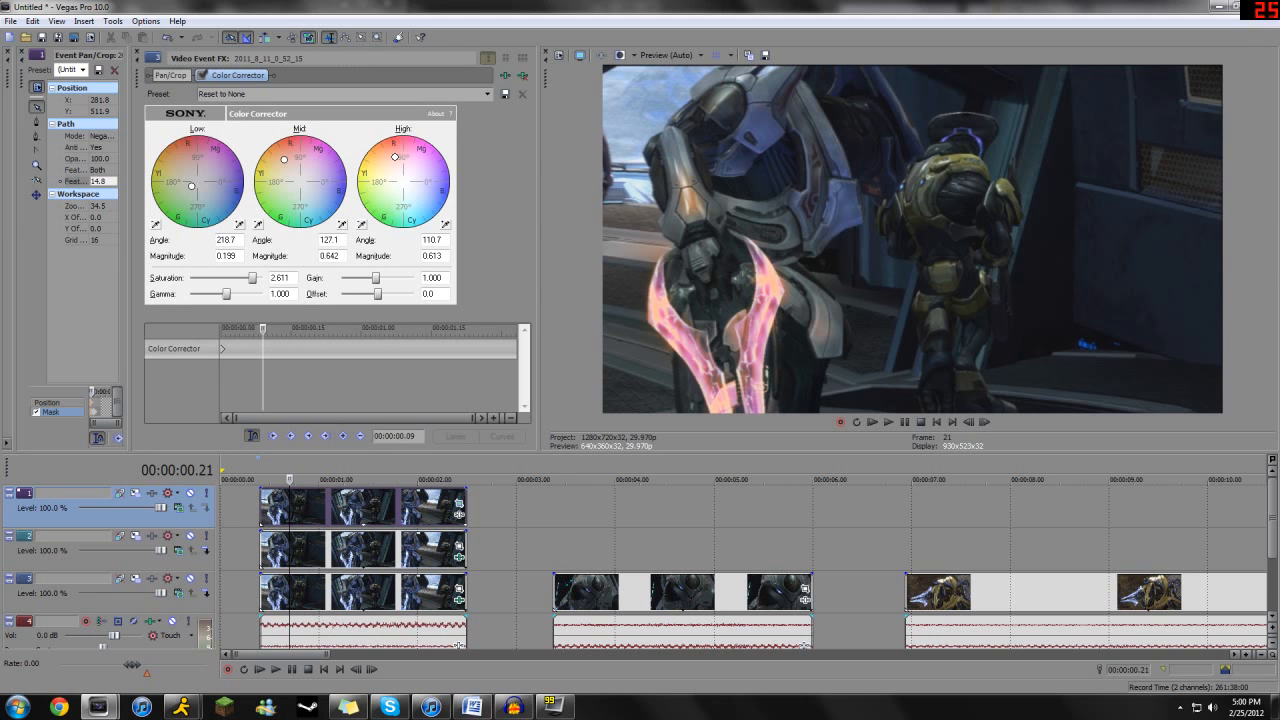
{"action": "left_click", "coordinate": [138, 54]}
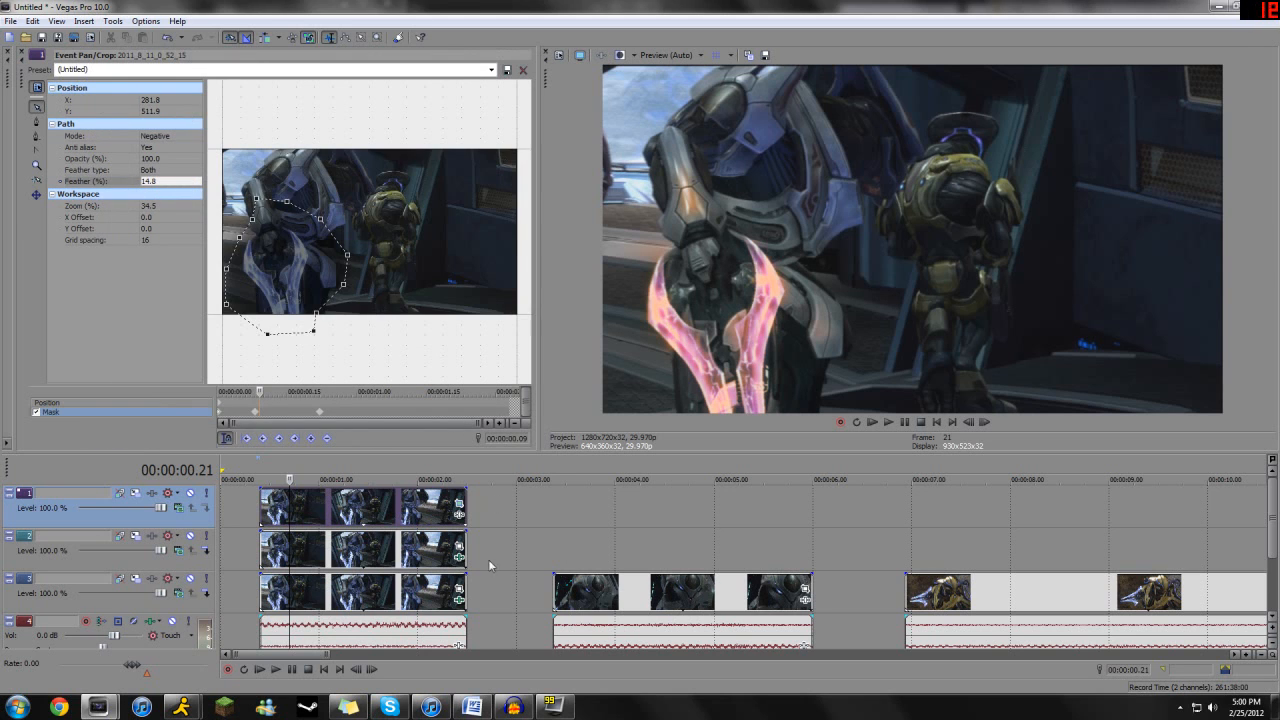
- Place a copy of the second clip's video event directly above it on track 2, aligned to its start
{"action": "left_click", "coordinate": [621, 592]}
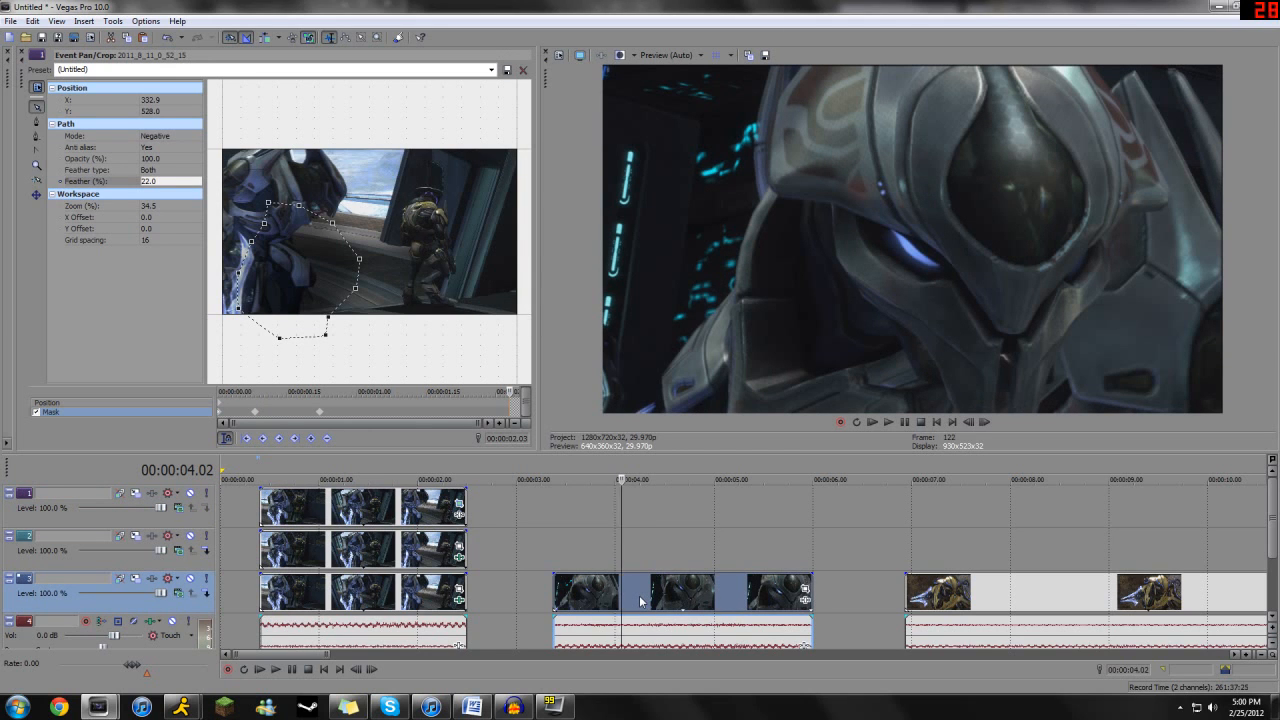
{"action": "left_click", "coordinate": [639, 600]}
{"action": "left_click", "coordinate": [554, 561]}
{"action": "key", "text": "ctrl+v"}
{"action": "left_click", "coordinate": [694, 560]}
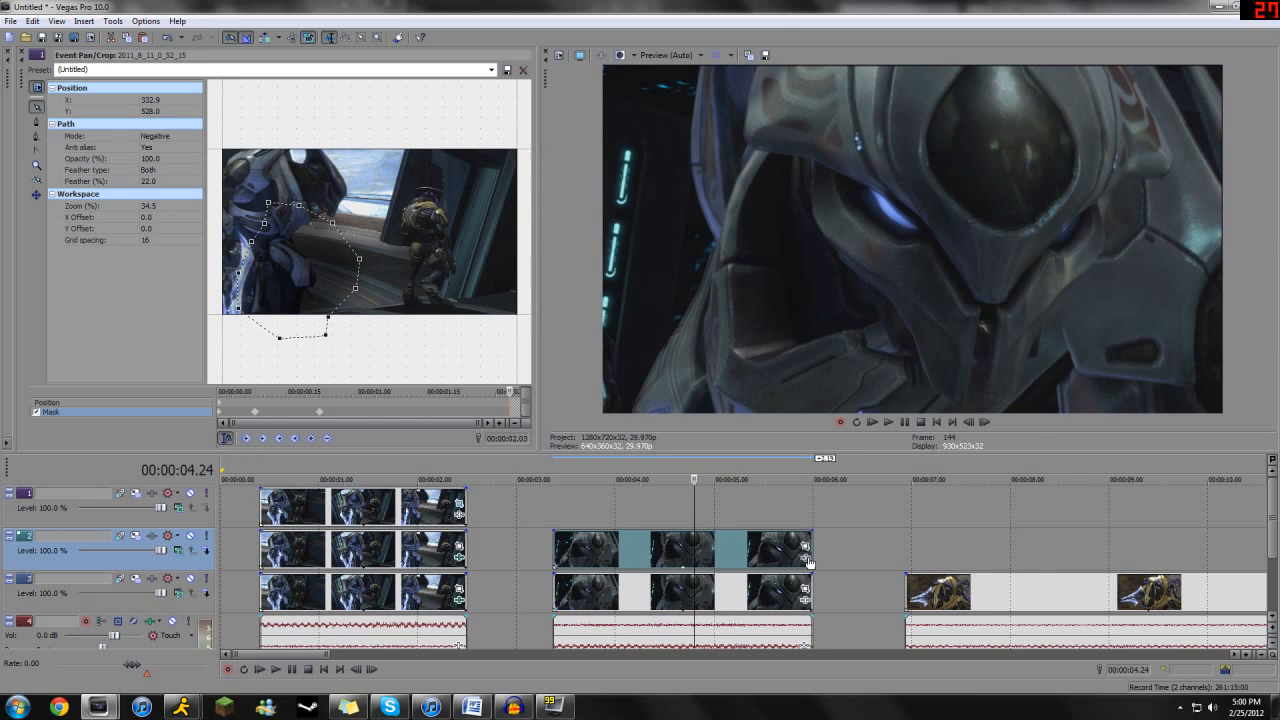
- Add the Sony Chroma Keyer to the second clip's upper copy and sample the glowing eye as the key colour
{"action": "left_click", "coordinate": [806, 557]}
{"action": "double_click", "coordinate": [393, 332]}
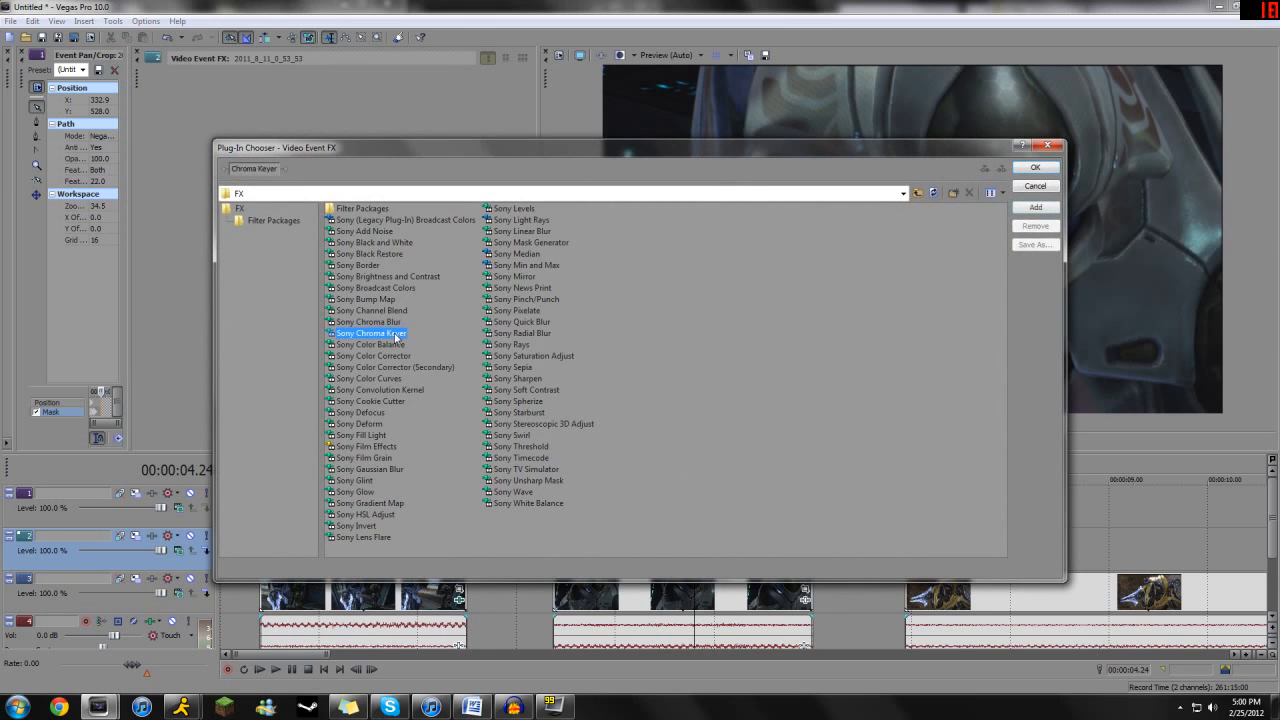
{"action": "left_click", "coordinate": [1035, 167]}
{"action": "left_click", "coordinate": [182, 191]}
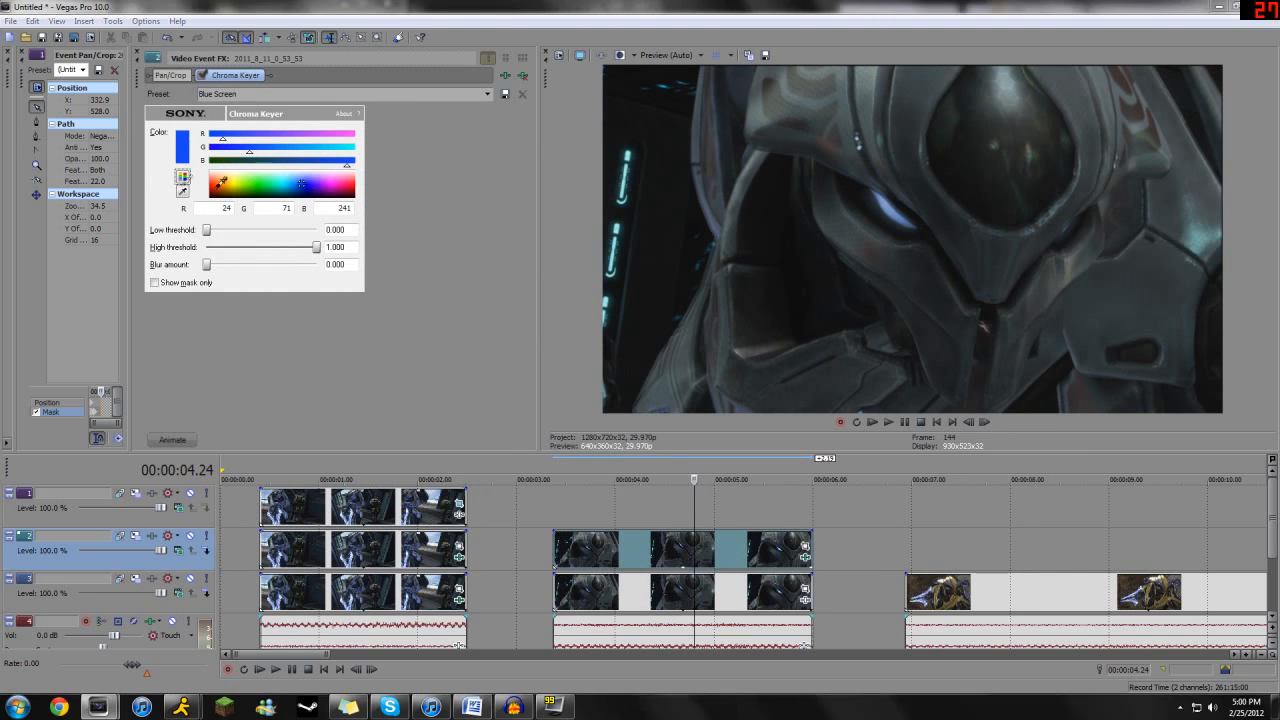
{"action": "left_click", "coordinate": [890, 204]}
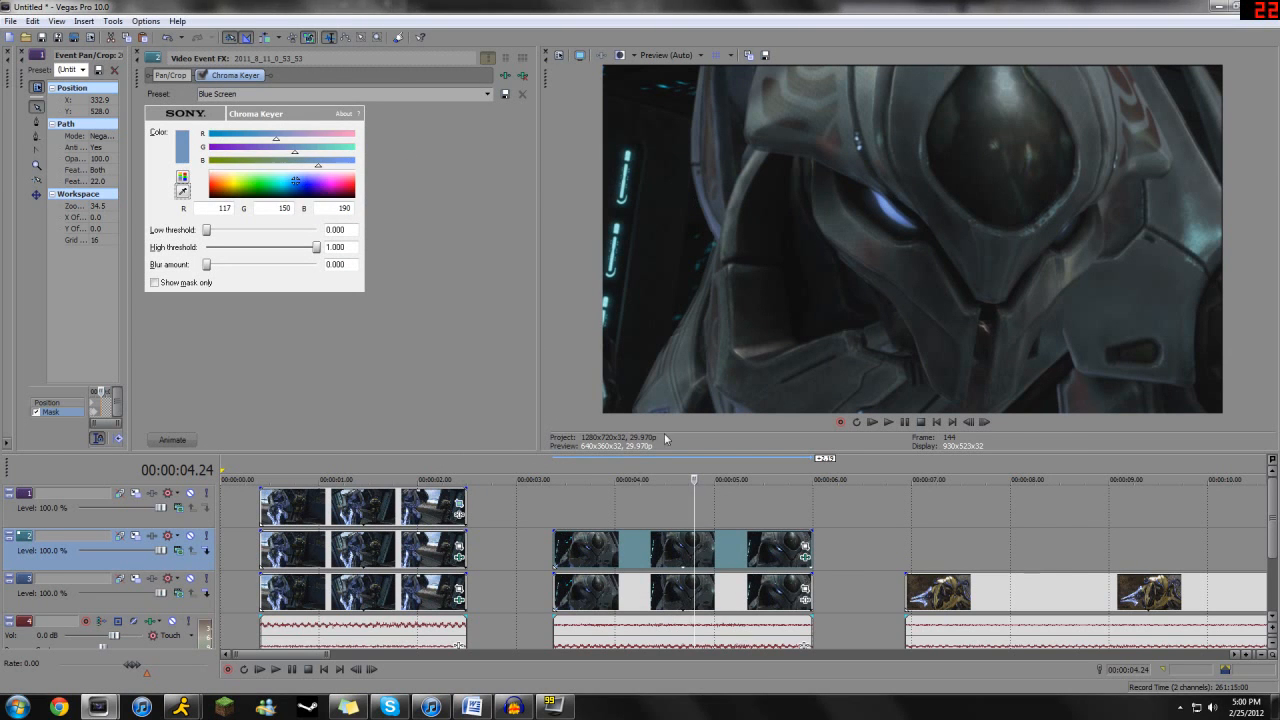
- Add the Sony Color Corrector to the second clip's lower event and tint it red with mid angle 103.8, magnitude 1.000 and reddened highs
{"action": "left_click", "coordinate": [806, 600]}
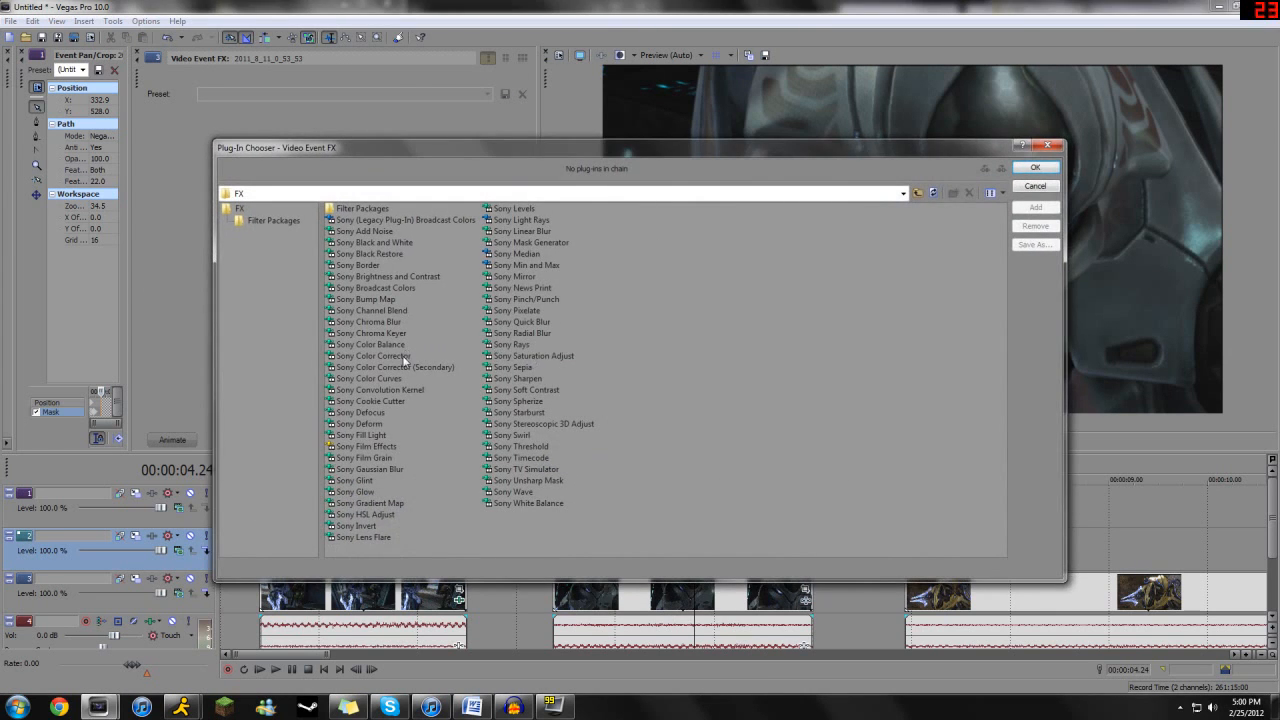
{"action": "double_click", "coordinate": [390, 356]}
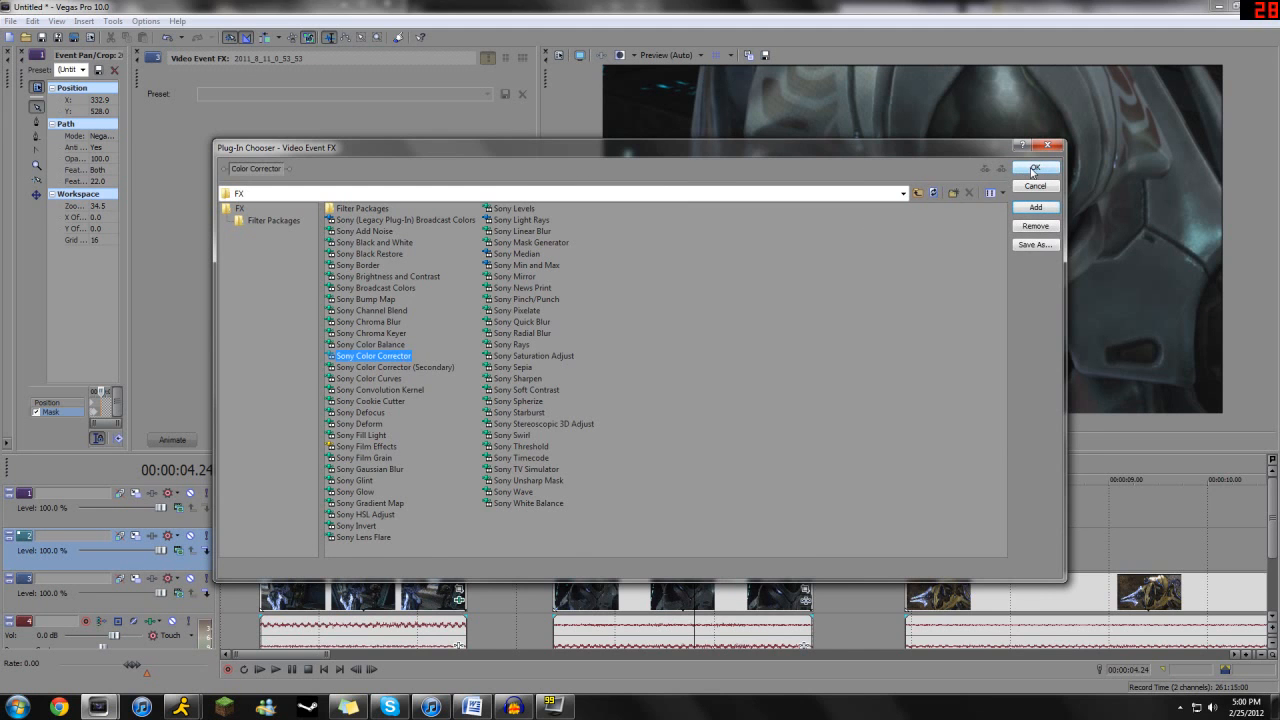
{"action": "left_click", "coordinate": [1035, 167]}
{"action": "left_click_drag", "start_coordinate": [300, 184], "coordinate": [290, 141]}
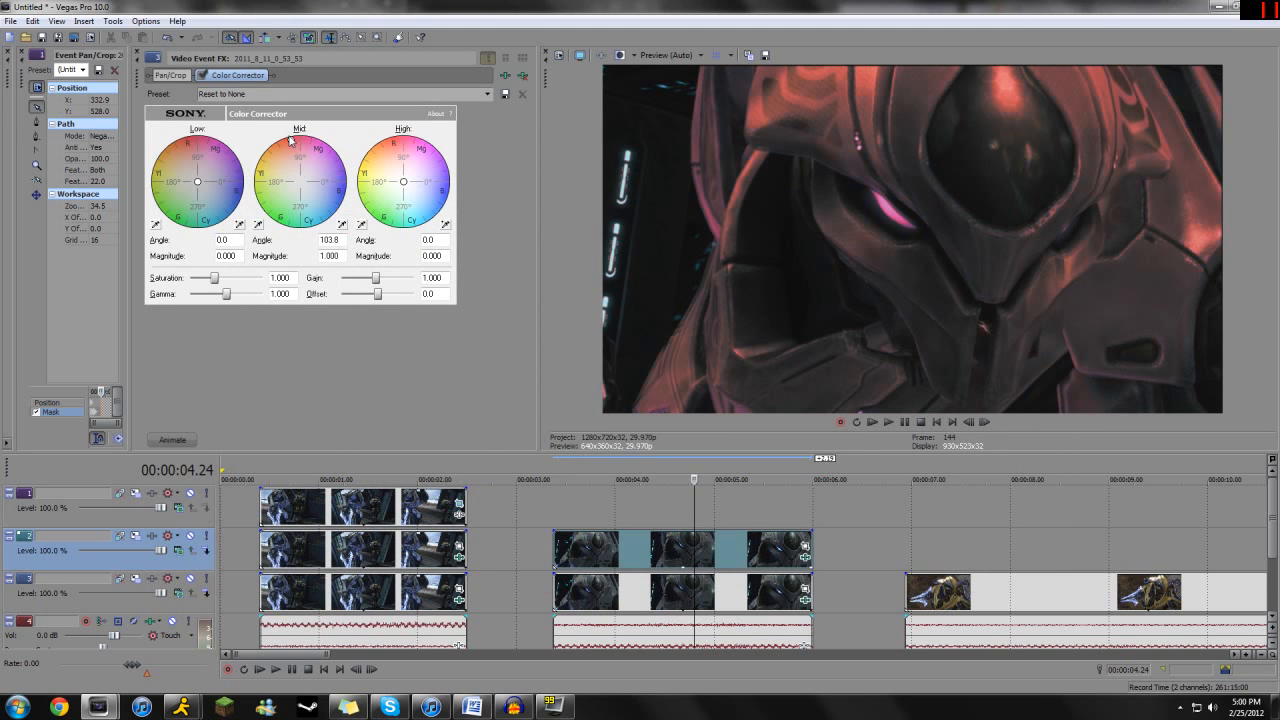
{"action": "left_click_drag", "start_coordinate": [406, 182], "coordinate": [394, 138]}
{"action": "left_click", "coordinate": [138, 57]}
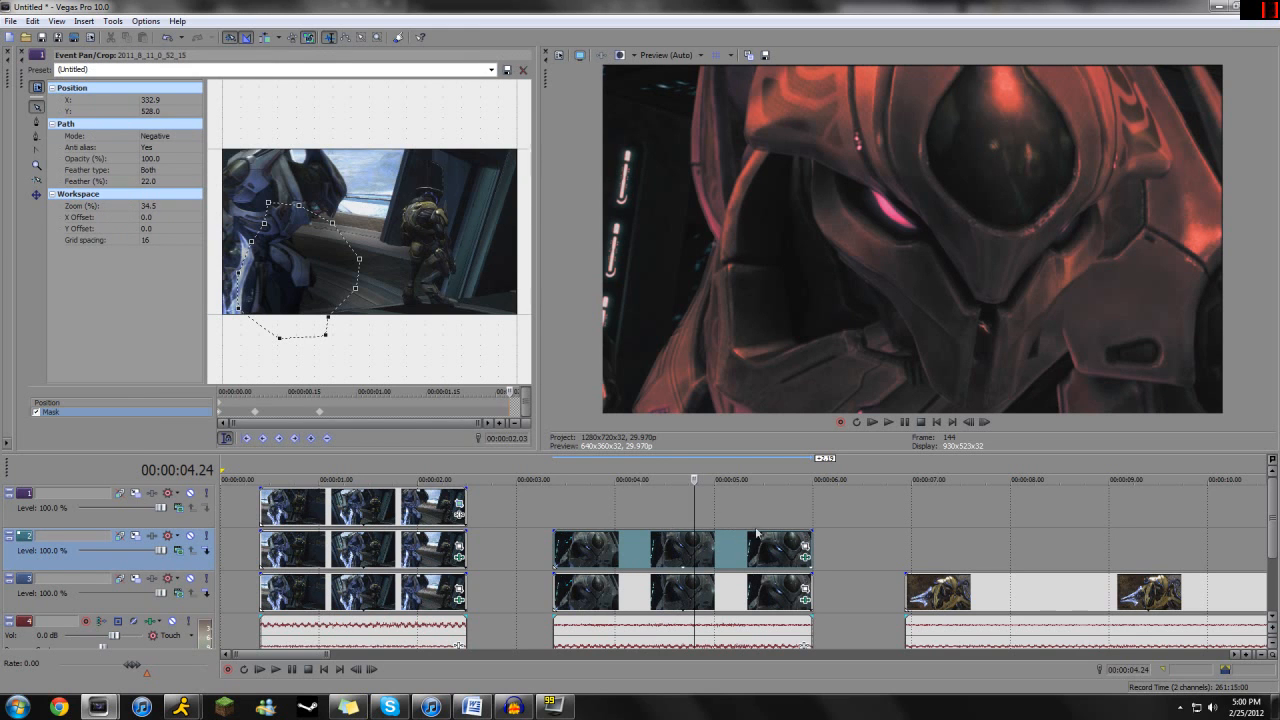
- In the Chroma Keyer of the second clip's upper copy, set high threshold to 0.333 and resample the glowing eye as the key colour
{"action": "left_click", "coordinate": [806, 557]}
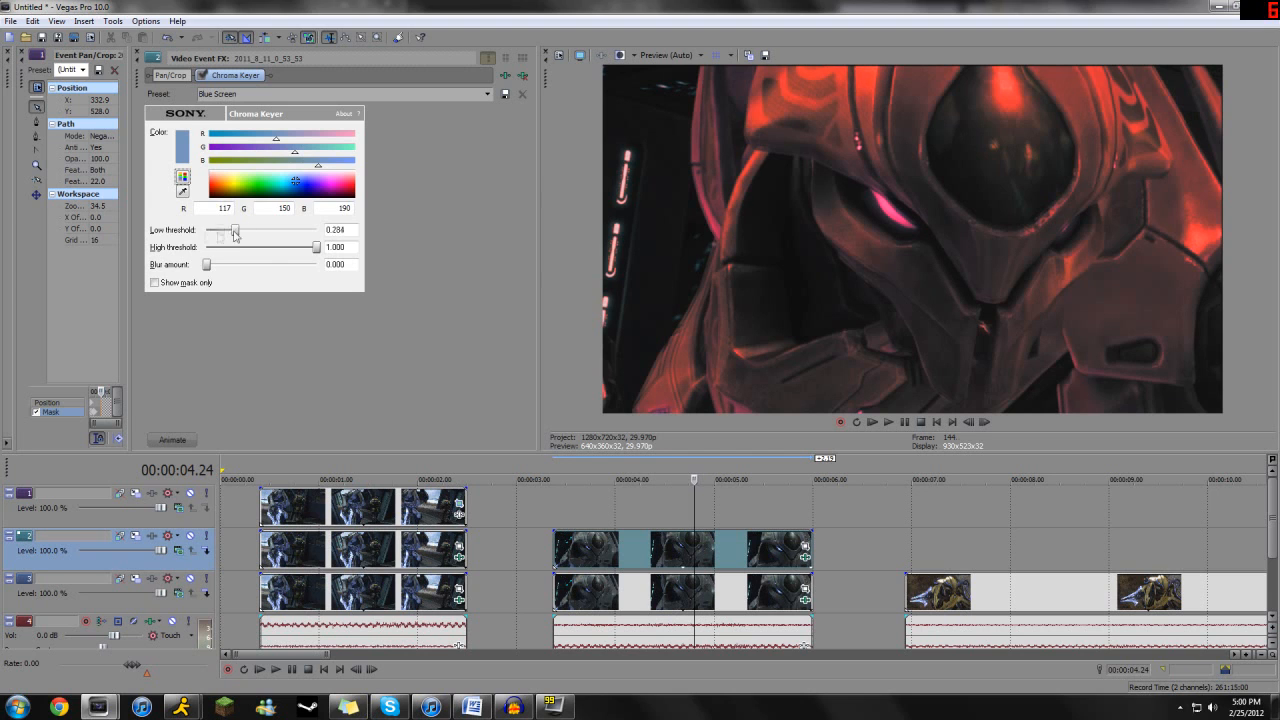
{"action": "left_click_drag", "start_coordinate": [316, 248], "coordinate": [243, 249]}
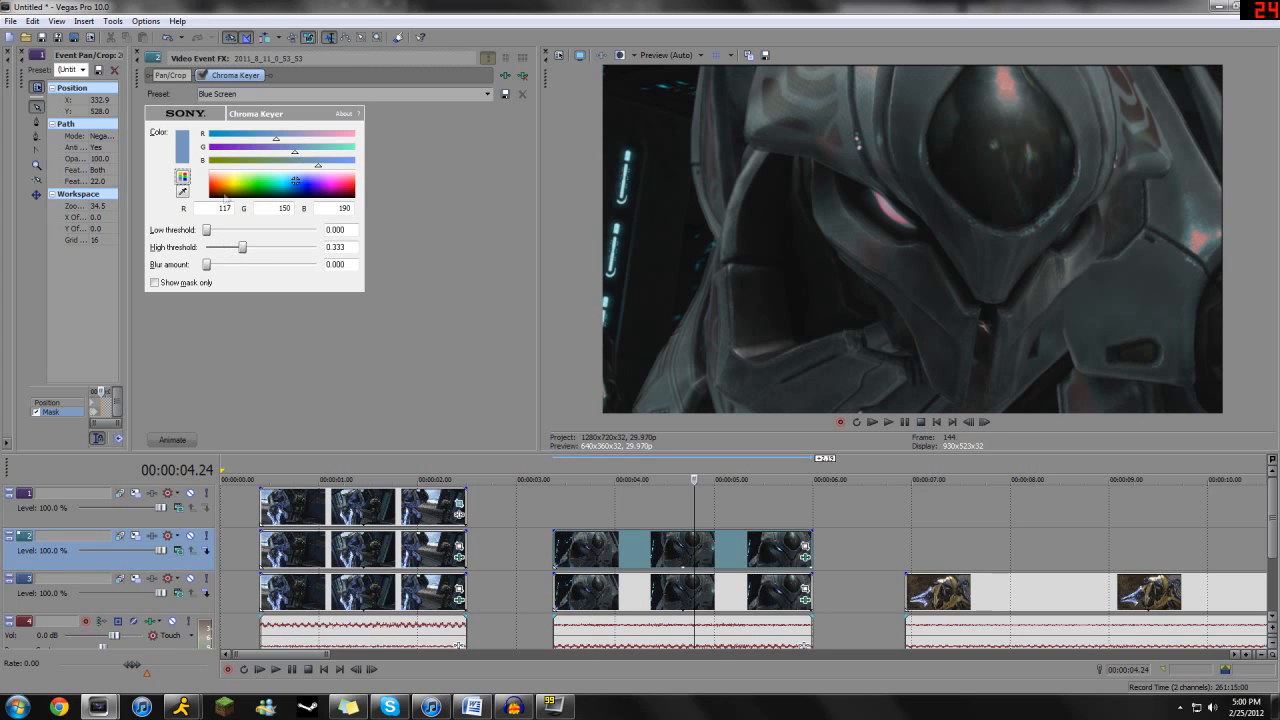
{"action": "left_click", "coordinate": [183, 178]}
{"action": "left_click", "coordinate": [183, 191]}
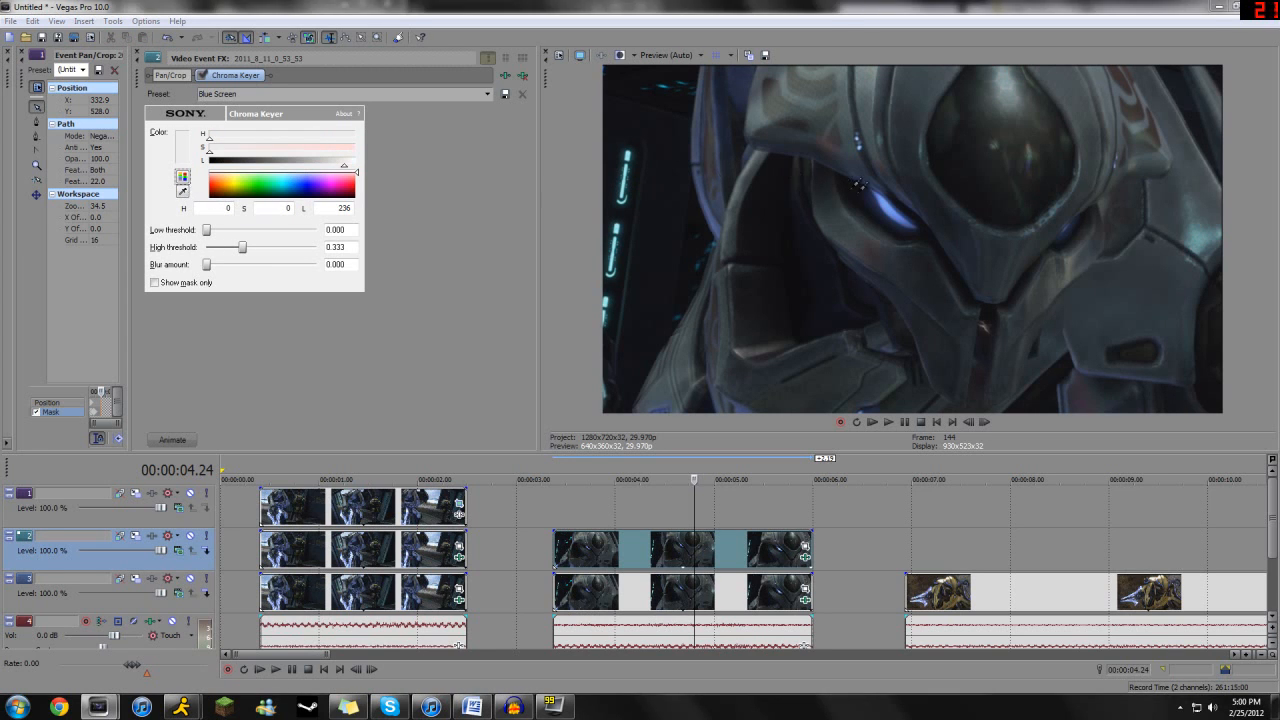
{"action": "left_click", "coordinate": [889, 198]}
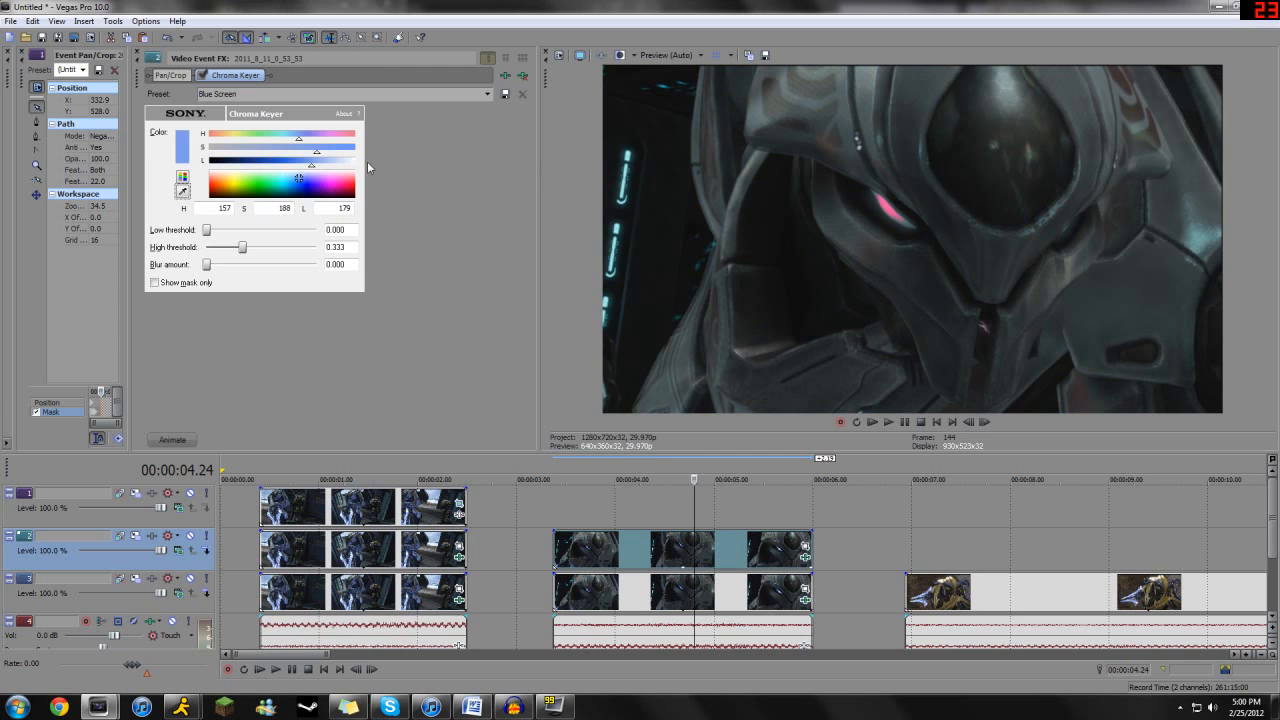
- Adjust the eye's chroma key to luminance 207, low threshold 0.200 and high threshold 0.739
{"action": "left_click_drag", "start_coordinate": [313, 166], "coordinate": [333, 169]}
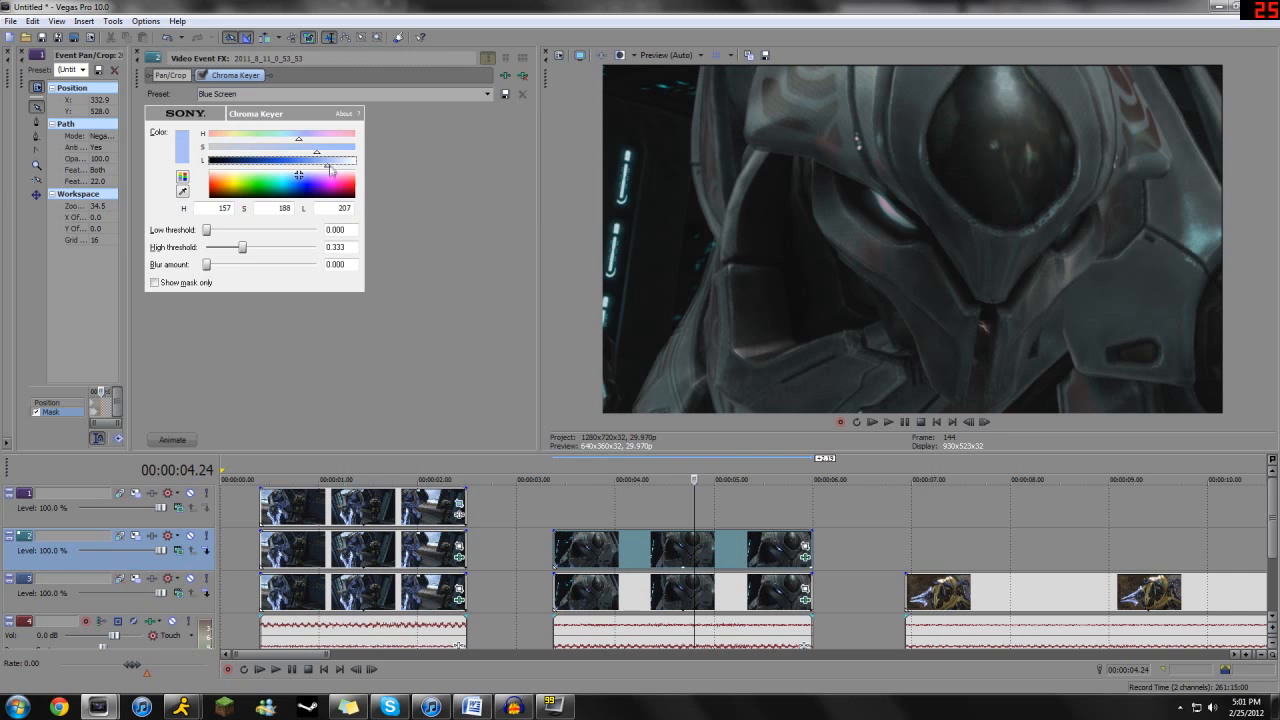
{"action": "left_click_drag", "start_coordinate": [242, 251], "coordinate": [287, 250]}
{"action": "left_click_drag", "start_coordinate": [206, 229], "coordinate": [226, 233]}
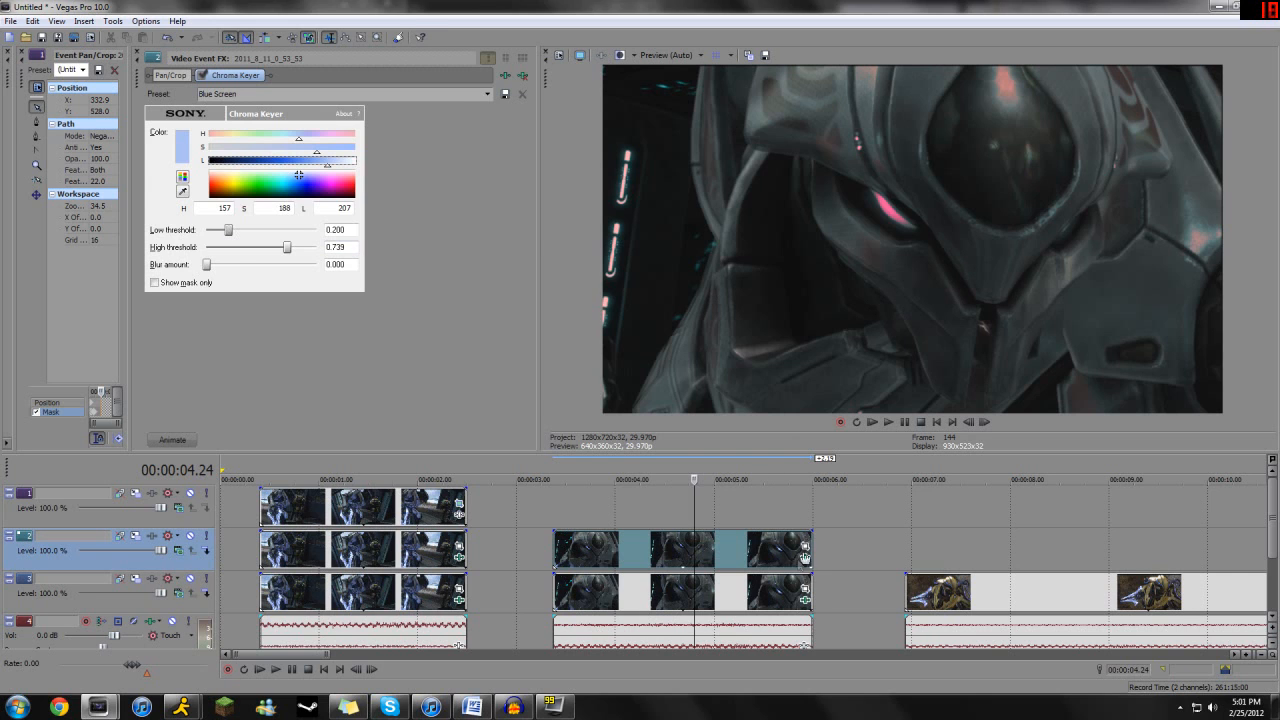
- In the Color Corrector of the second clip's lower event, set the mid angle to 95.0 and saturation to 3.000
{"action": "left_click", "coordinate": [805, 599]}
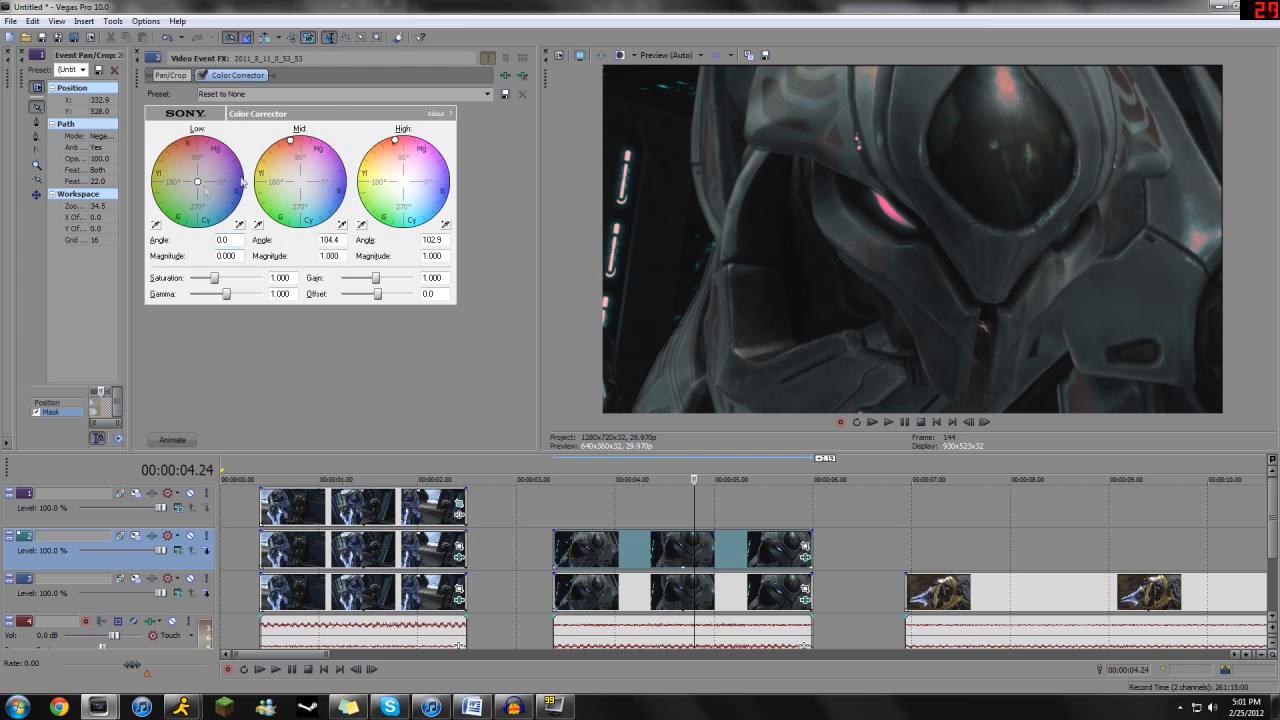
{"action": "left_click_drag", "start_coordinate": [291, 143], "coordinate": [297, 139]}
{"action": "left_click_drag", "start_coordinate": [215, 279], "coordinate": [262, 278]}
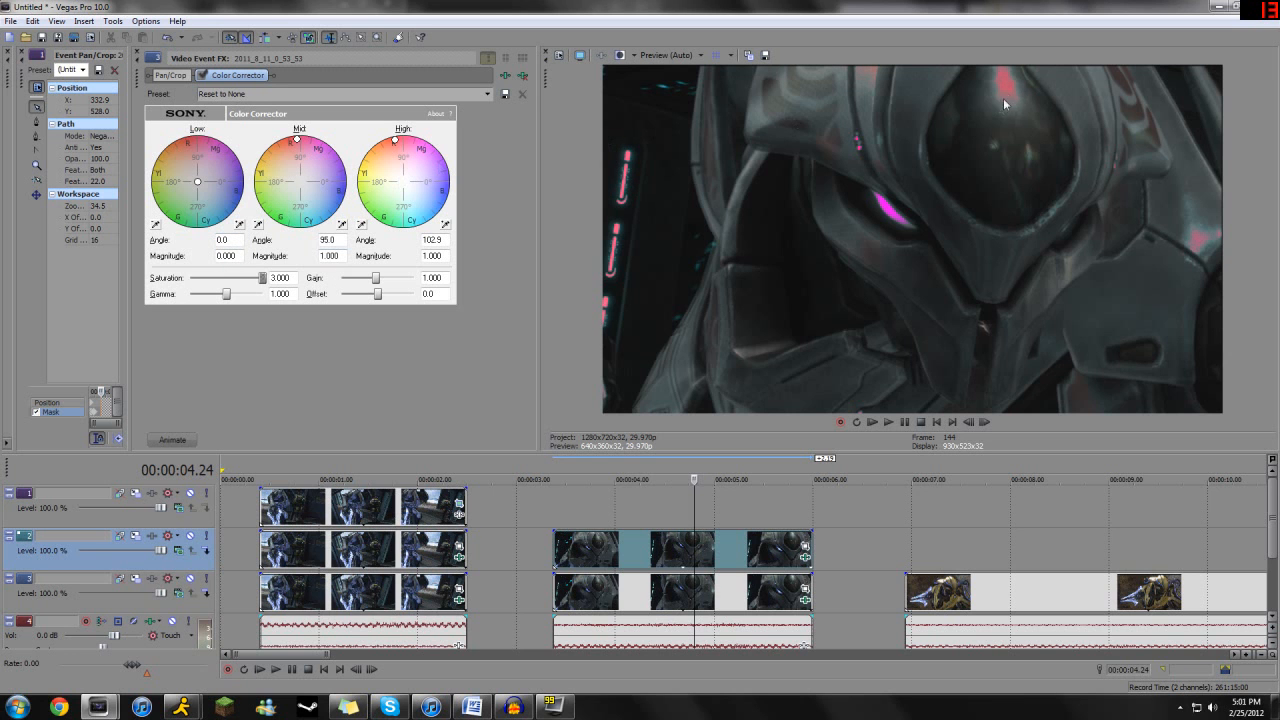
- Place a copy of the third clip's video event directly above it on track 2, aligned to its start
{"action": "left_click", "coordinate": [1001, 598]}
{"action": "scroll", "coordinate": [712, 550], "scroll_direction": "down", "scroll_amount": 2}
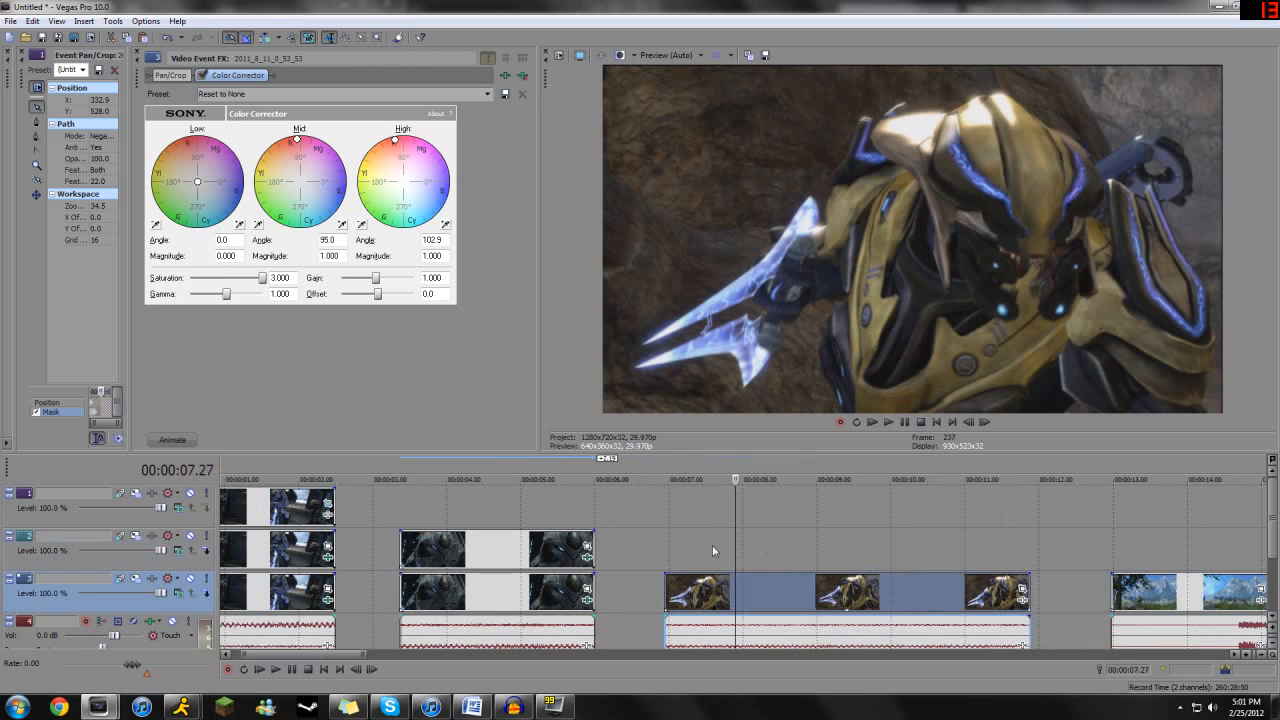
{"action": "left_click", "coordinate": [671, 548]}
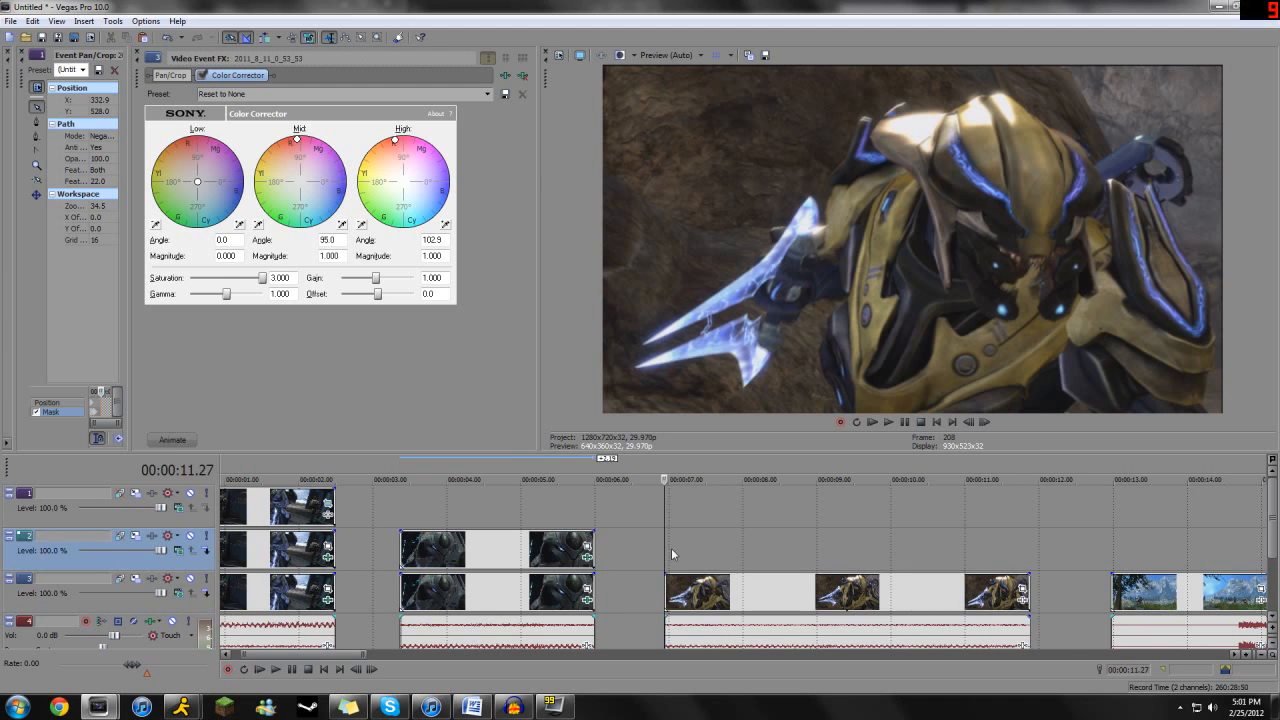
{"action": "key", "text": "ctrl+v"}
- Draw a closed mask around the two-pronged energy sword on the third clip's upper copy at 00:00:07.10
{"action": "left_click", "coordinate": [693, 549]}
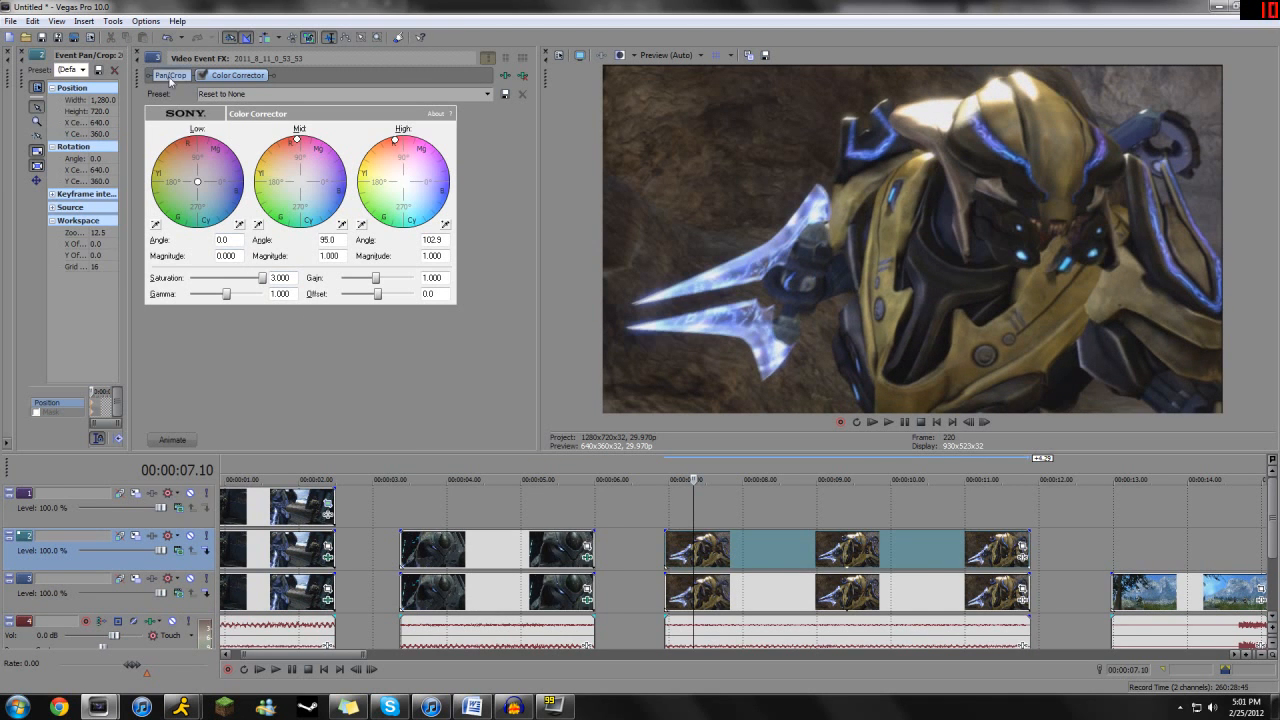
{"action": "left_click", "coordinate": [138, 55]}
{"action": "left_click", "coordinate": [232, 412]}
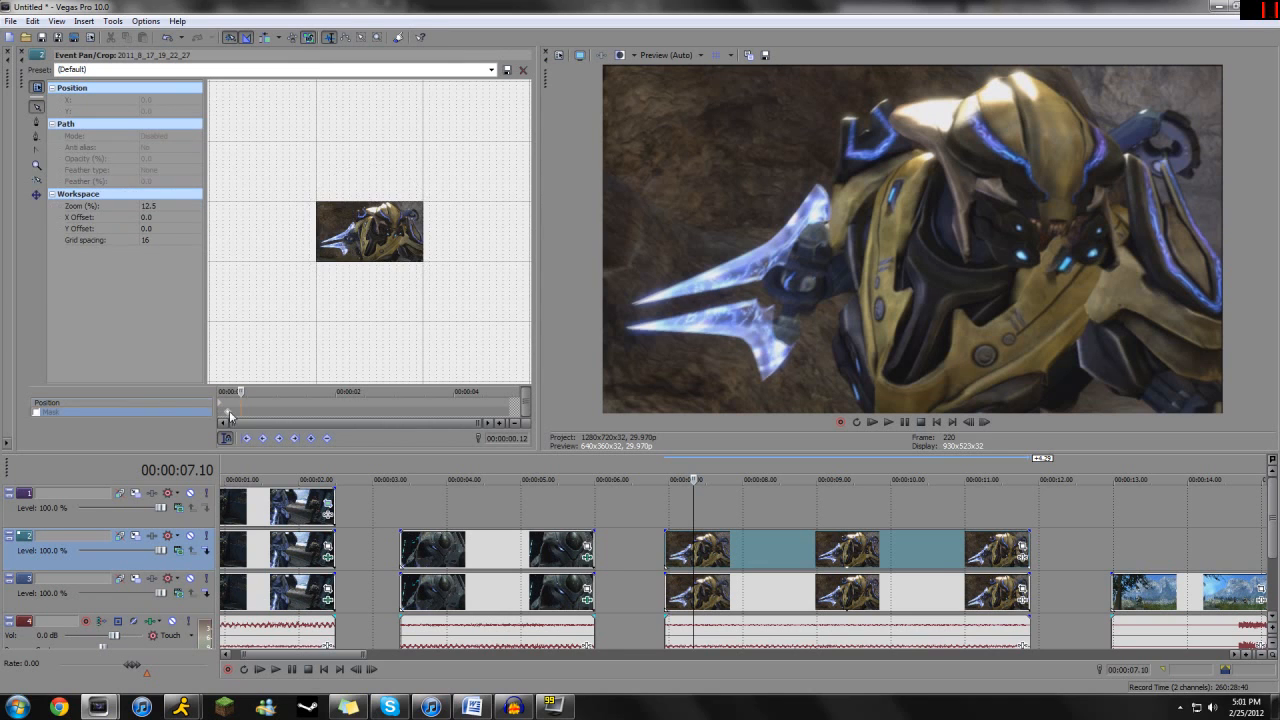
{"action": "scroll", "coordinate": [255, 220], "scroll_direction": "up", "scroll_amount": 1}
{"action": "left_click", "coordinate": [43, 122]}
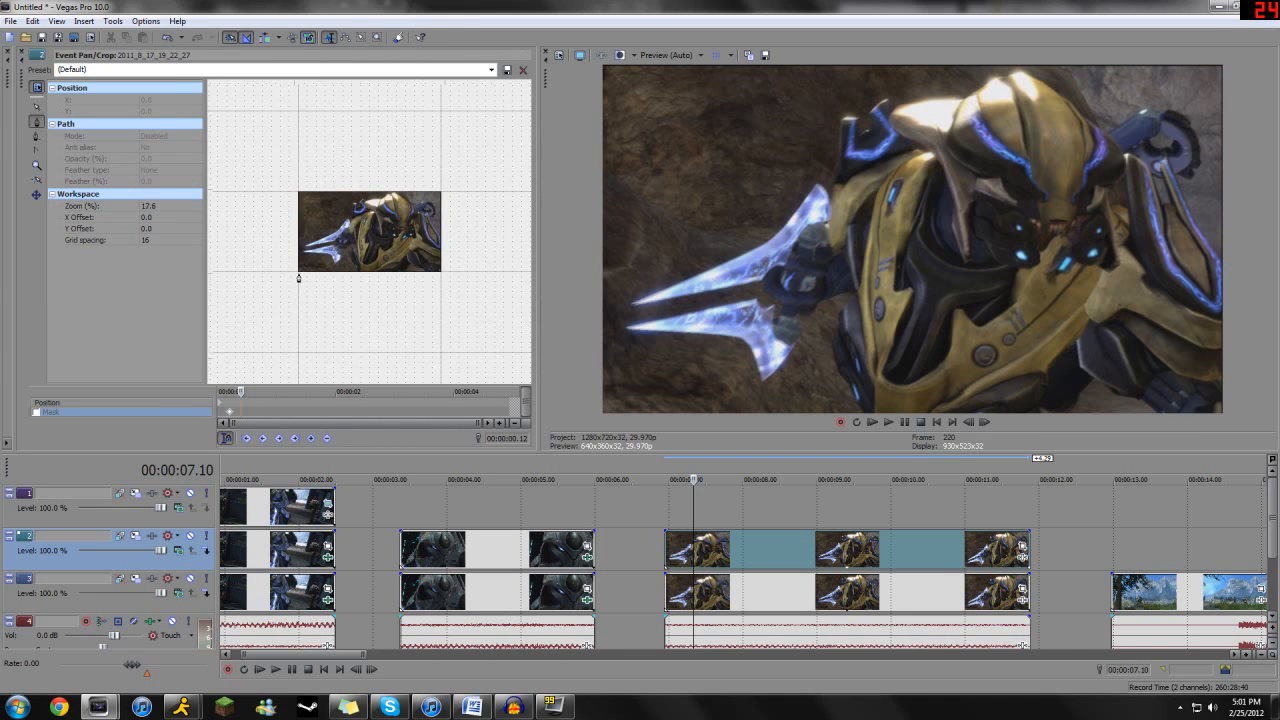
{"action": "scroll", "coordinate": [298, 277], "scroll_direction": "up", "scroll_amount": 3}
{"action": "left_click", "coordinate": [241, 262]}
{"action": "left_click", "coordinate": [306, 231]}
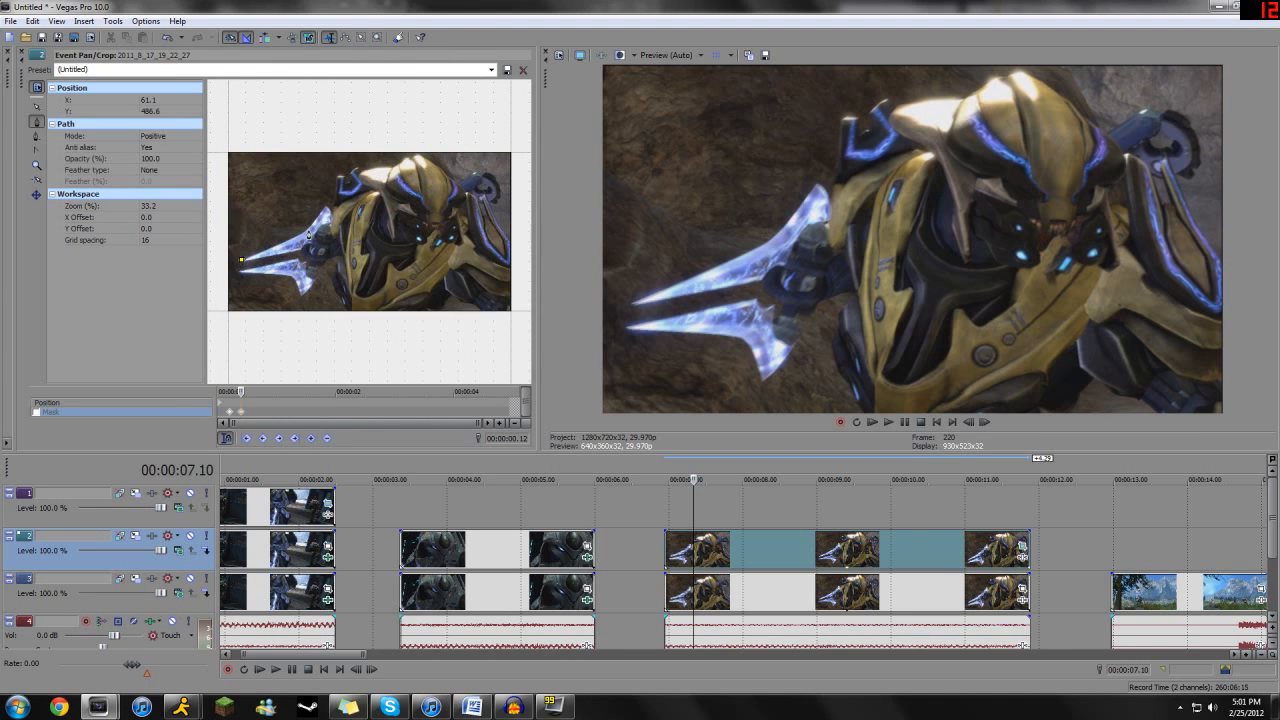
{"action": "left_click", "coordinate": [324, 206]}
{"action": "left_click", "coordinate": [331, 225]}
{"action": "left_click", "coordinate": [326, 205]}
{"action": "left_click", "coordinate": [308, 248]}
{"action": "left_click", "coordinate": [316, 281]}
{"action": "left_click", "coordinate": [301, 297]}
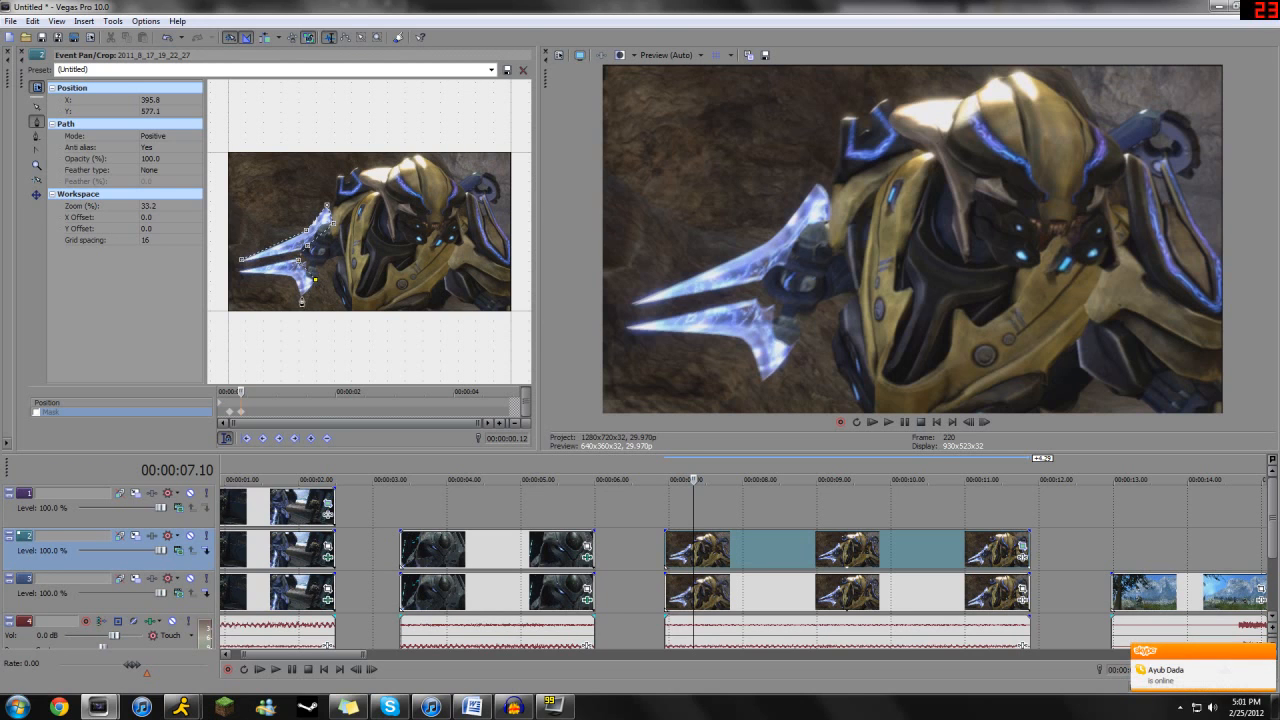
{"action": "left_click", "coordinate": [294, 278]}
{"action": "left_click", "coordinate": [241, 260]}
- Feather the sword mask on both sides by 2.0%
{"action": "left_click", "coordinate": [150, 170]}
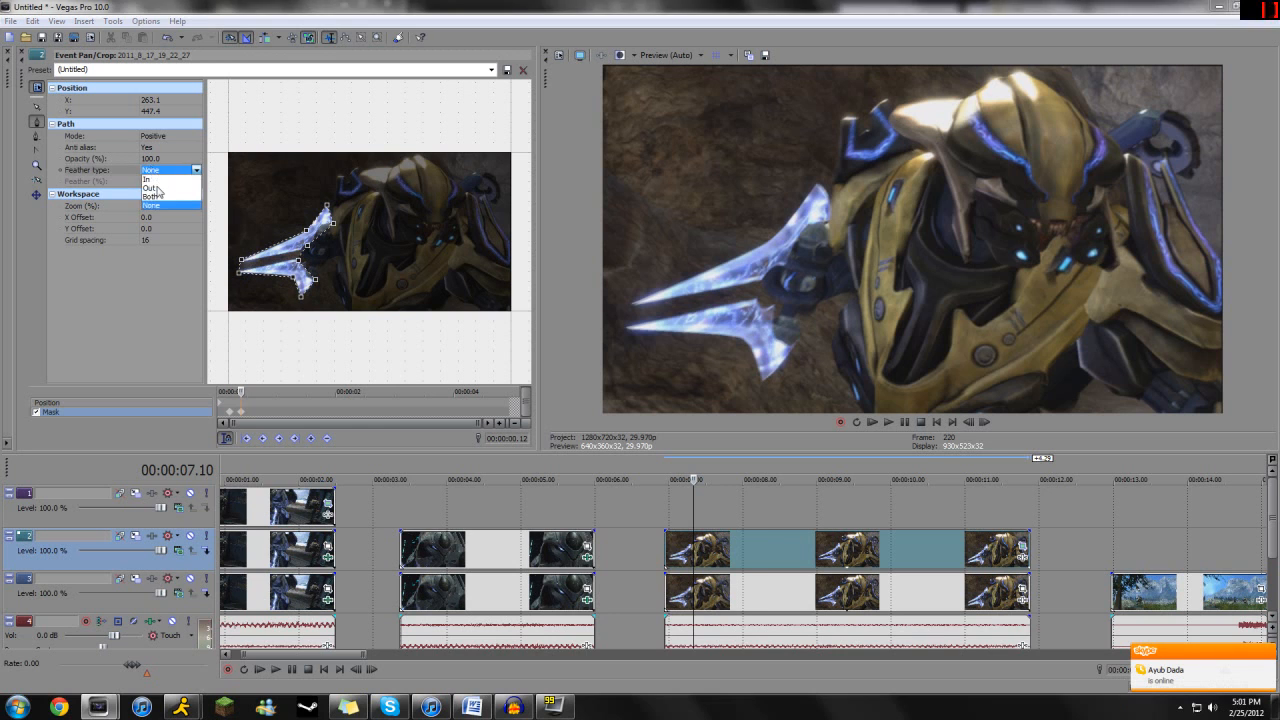
{"action": "left_click", "coordinate": [150, 196]}
{"action": "left_click", "coordinate": [165, 181]}
{"action": "type", "text": "2"}
{"action": "key", "text": "Return"}
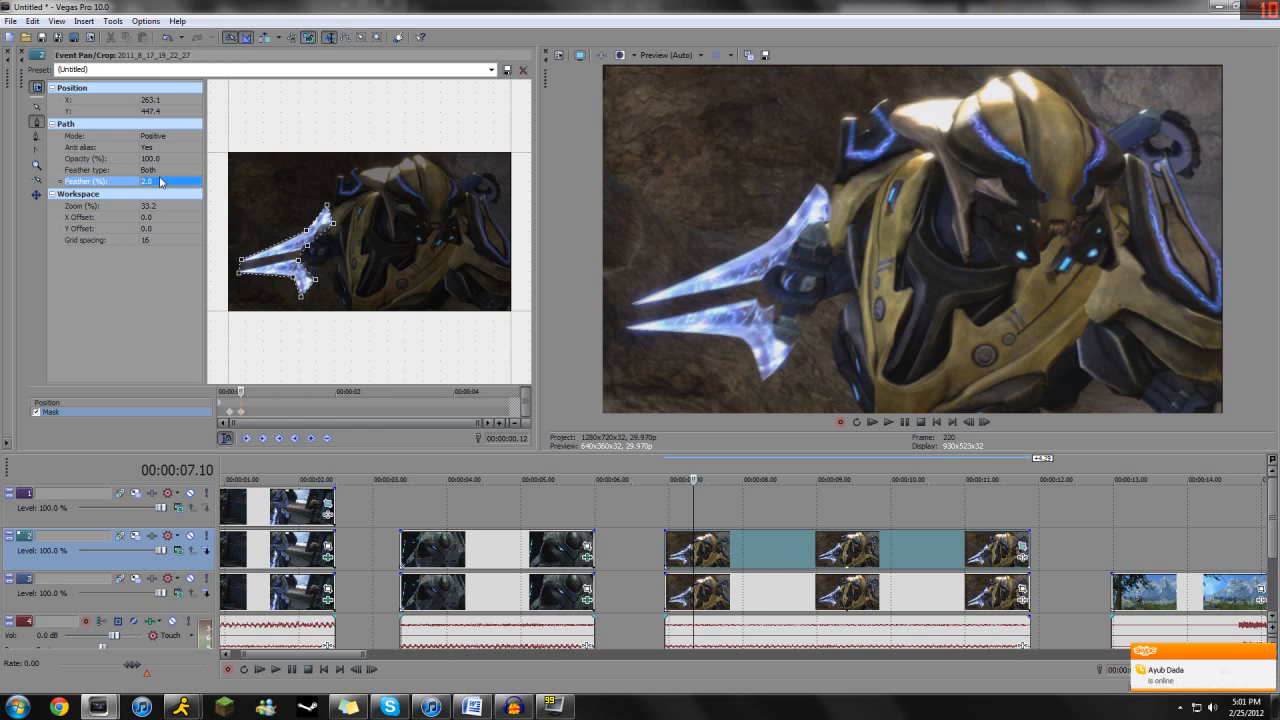
- Add the Sony Color Corrector (Secondary) to the masked sword copy with the Zealots Sword preset and saturation 1.422
{"action": "left_click", "coordinate": [1021, 559]}
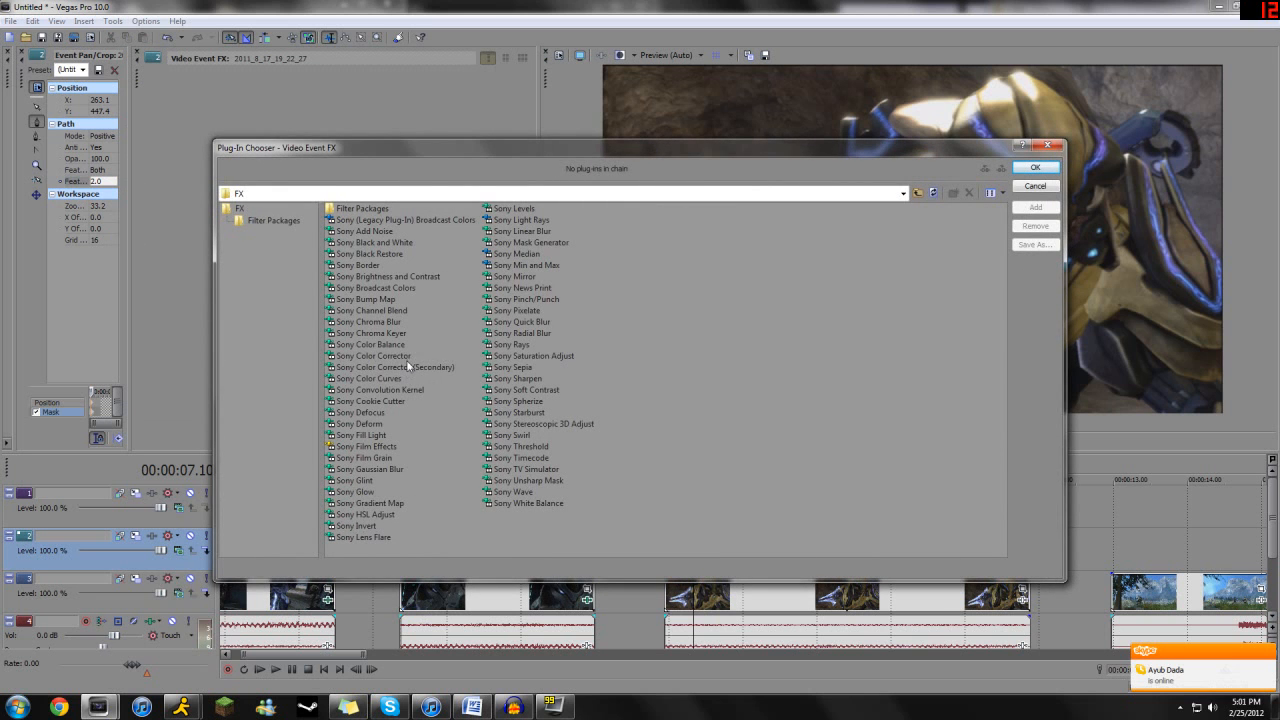
{"action": "double_click", "coordinate": [408, 366]}
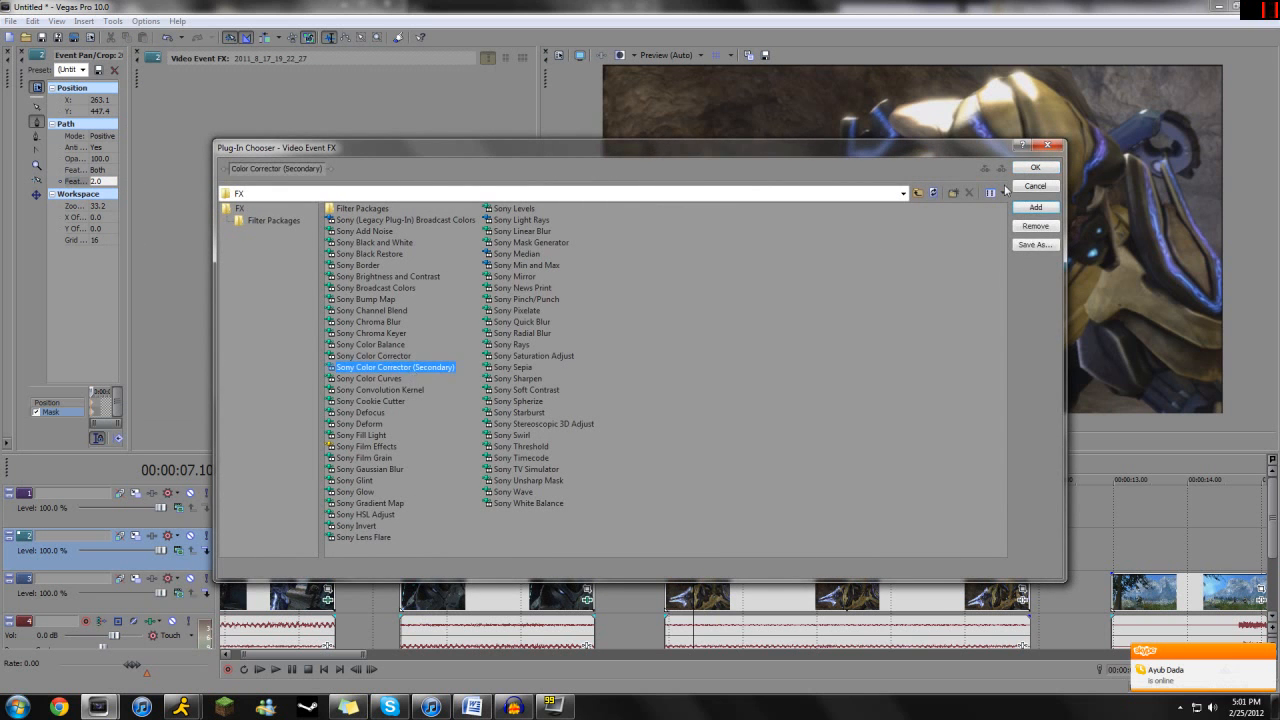
{"action": "left_click", "coordinate": [1035, 167]}
{"action": "left_click", "coordinate": [487, 94]}
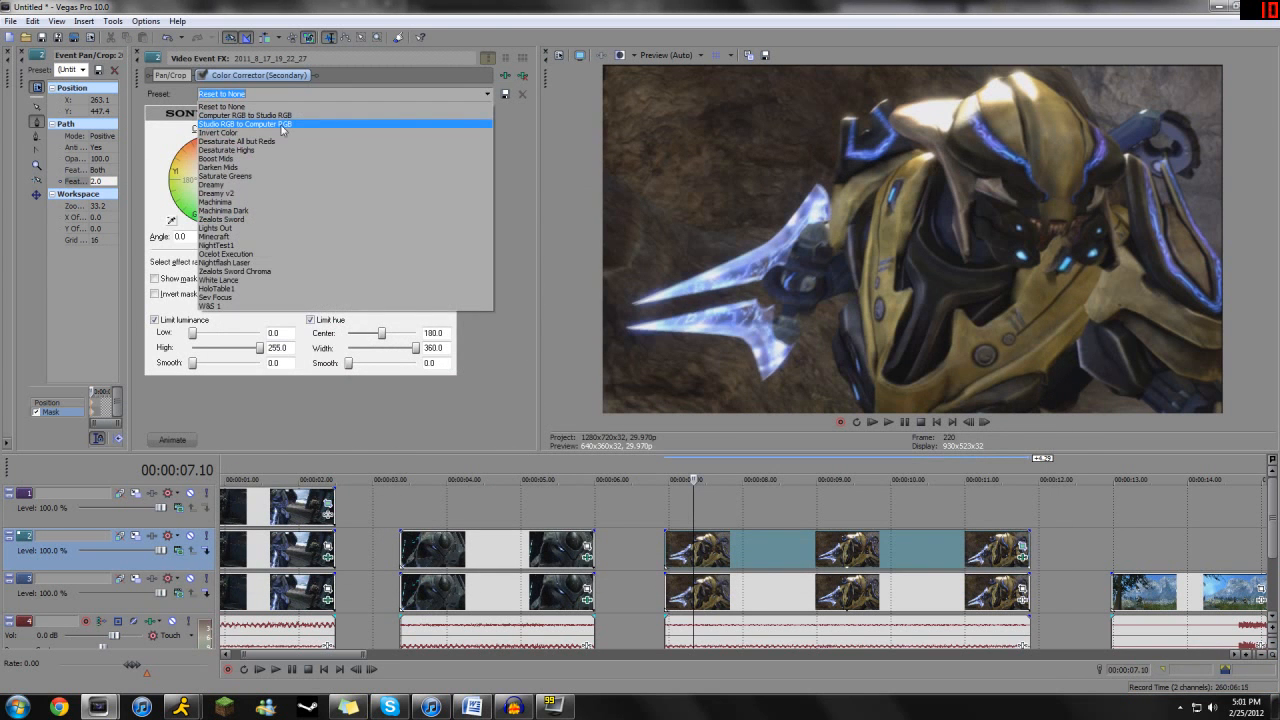
{"action": "left_click", "coordinate": [236, 220]}
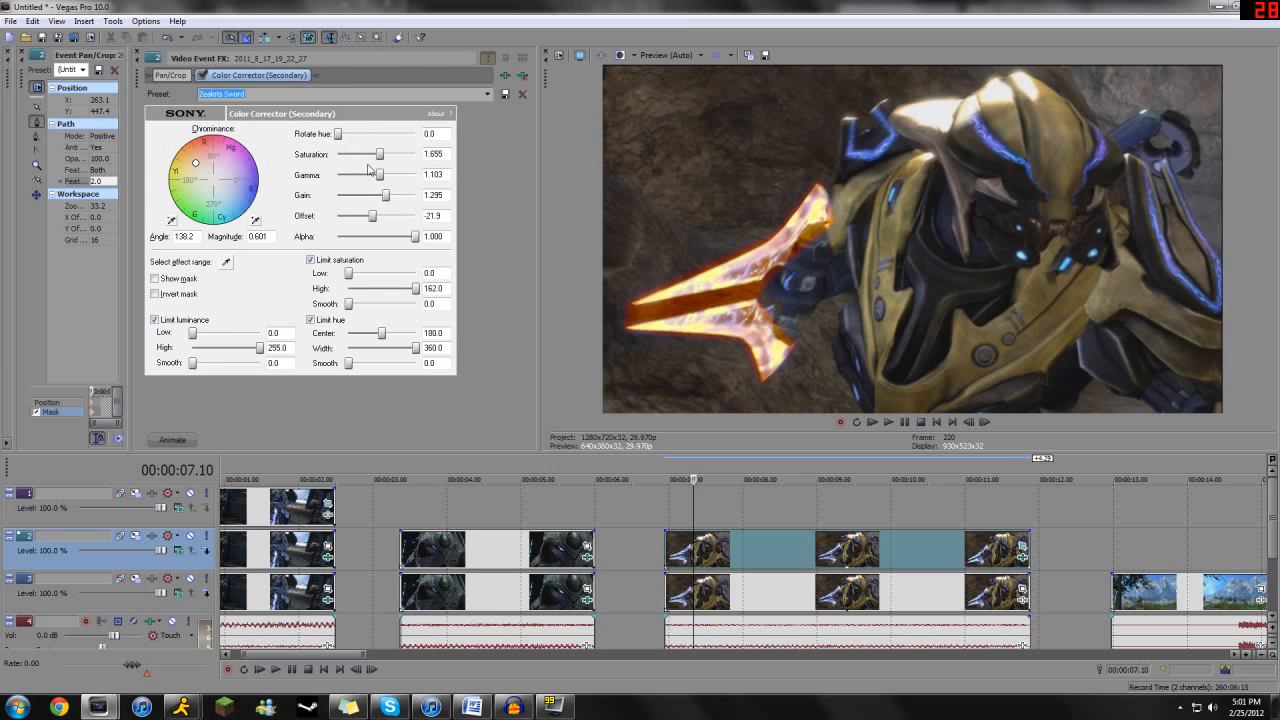
{"action": "left_click_drag", "start_coordinate": [380, 156], "coordinate": [373, 156]}
- Replace the Color Corrector (Secondary) on the masked sword copy with the Sony Color Corrector
{"action": "left_click", "coordinate": [510, 76]}
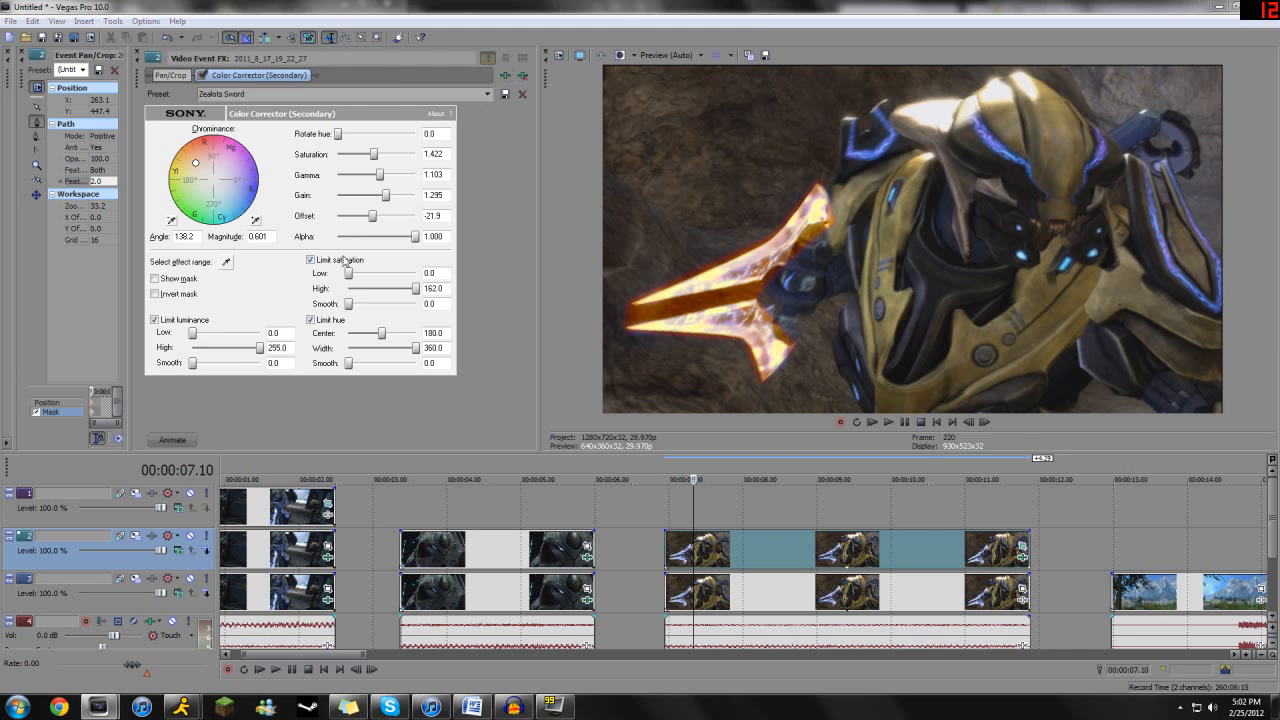
{"action": "left_click", "coordinate": [391, 357]}
{"action": "left_click", "coordinate": [1035, 208]}
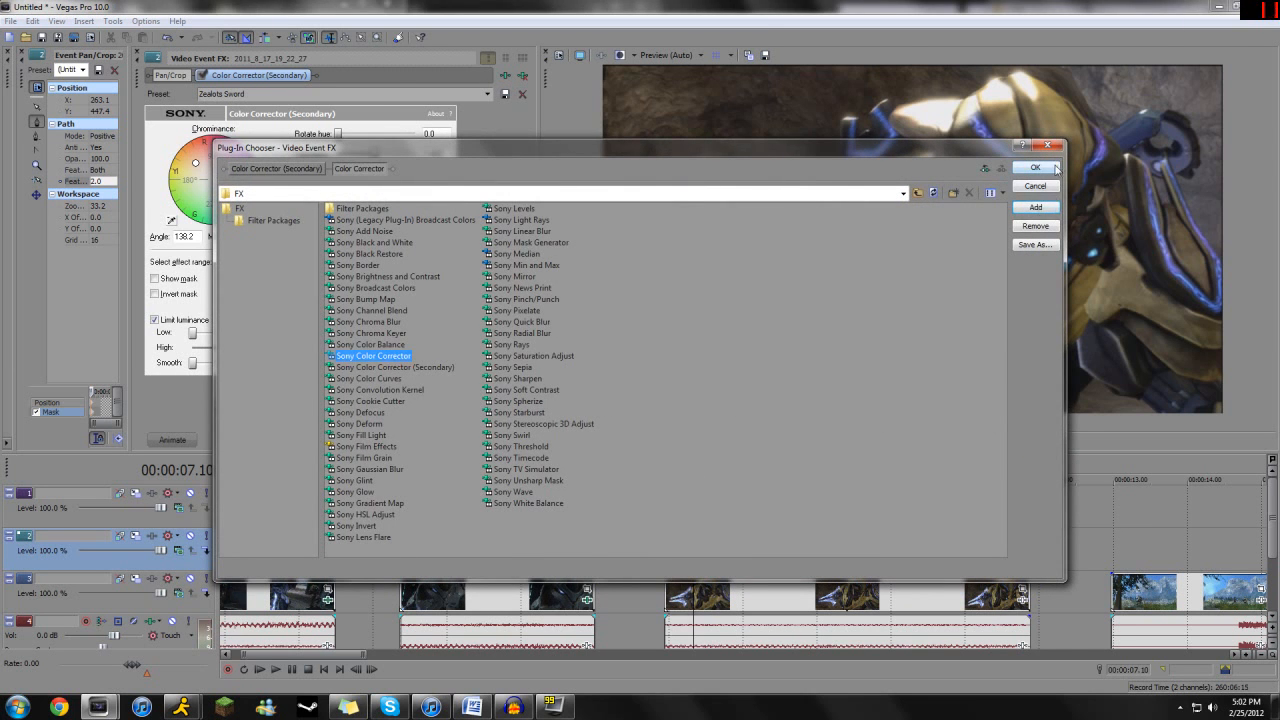
{"action": "left_click", "coordinate": [1036, 168]}
{"action": "left_click", "coordinate": [250, 75]}
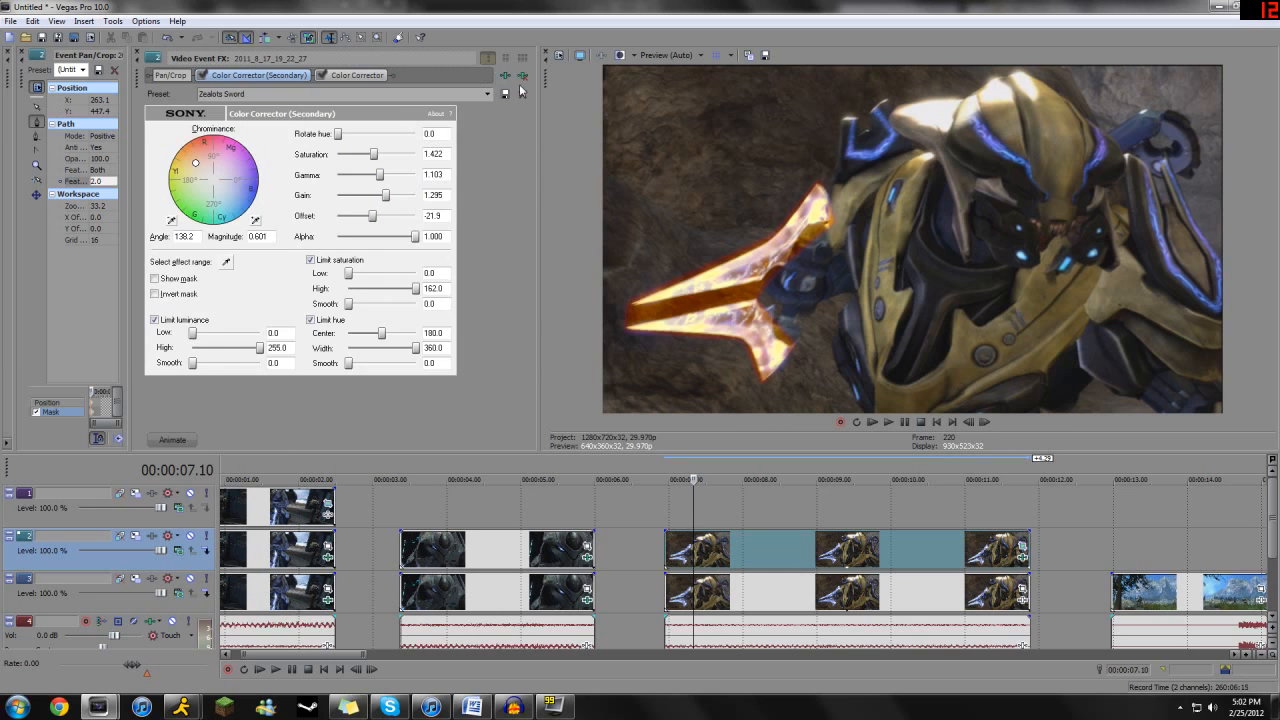
{"action": "left_click", "coordinate": [522, 75]}
- Apply the Raptors Sword preset to the masked sword's Color Corrector and set saturation to 1.277
{"action": "left_click", "coordinate": [487, 94]}
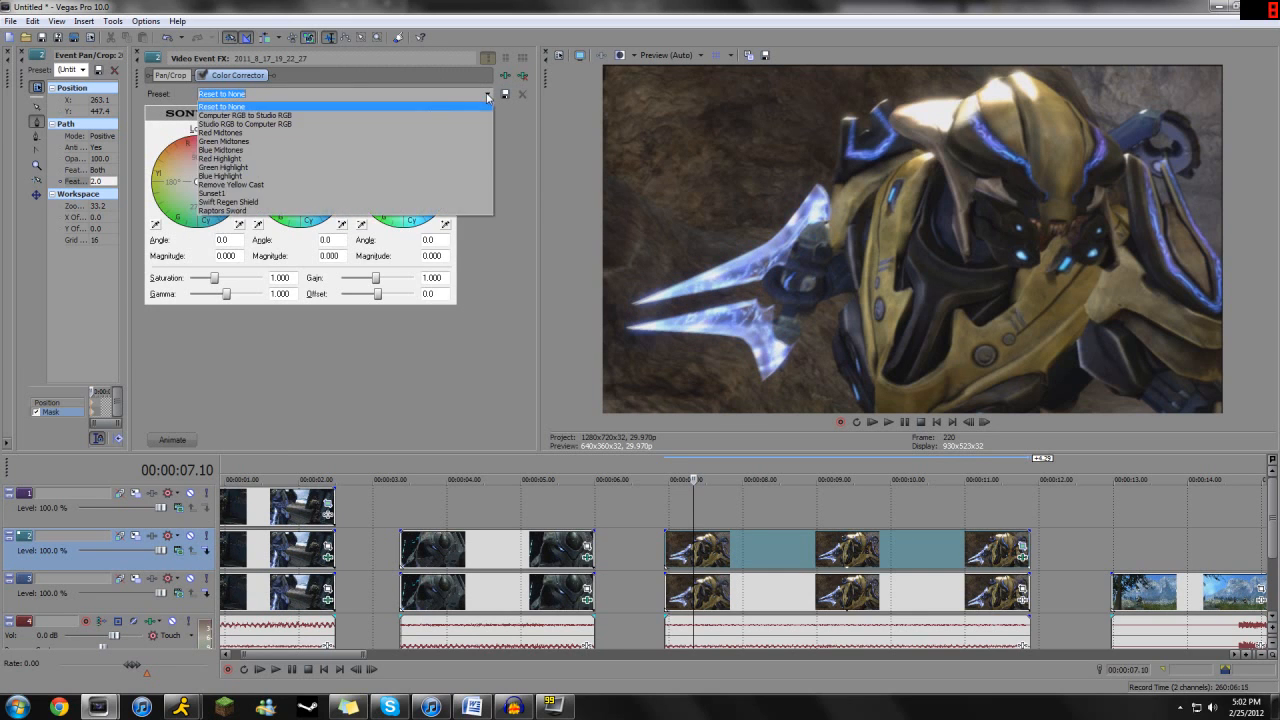
{"action": "left_click", "coordinate": [238, 213]}
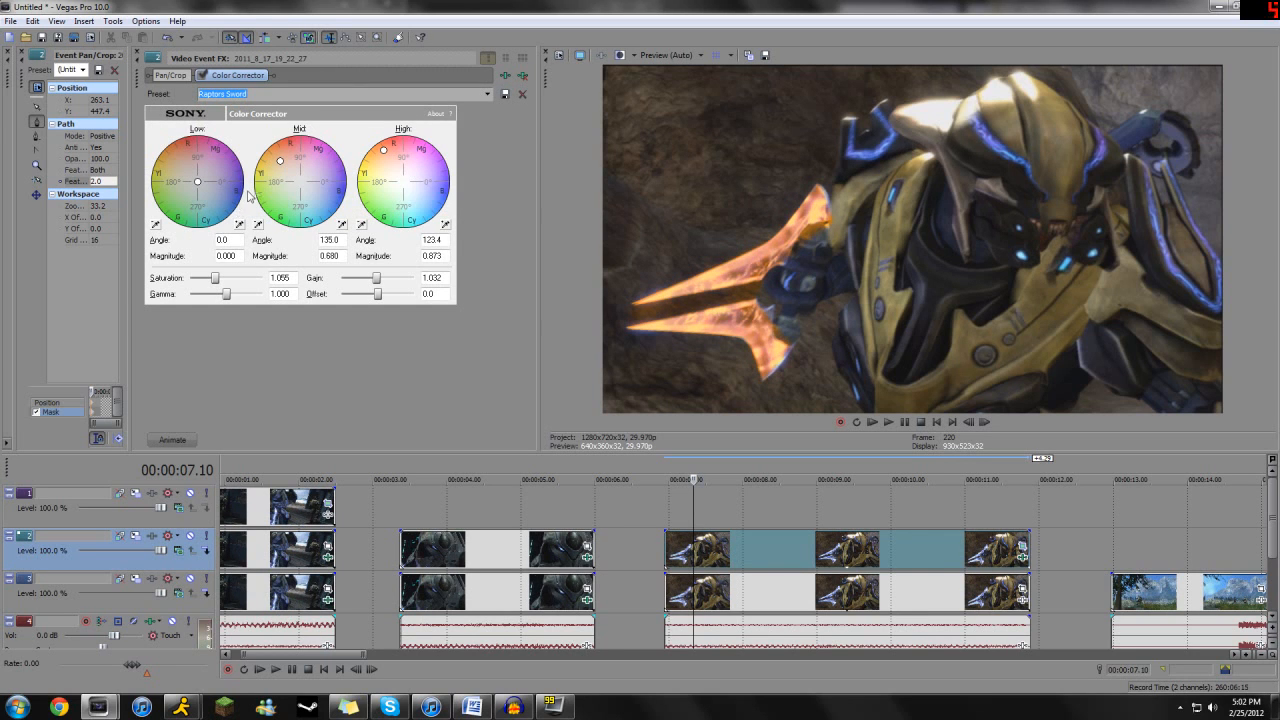
{"action": "left_click_drag", "start_coordinate": [215, 278], "coordinate": [222, 286]}
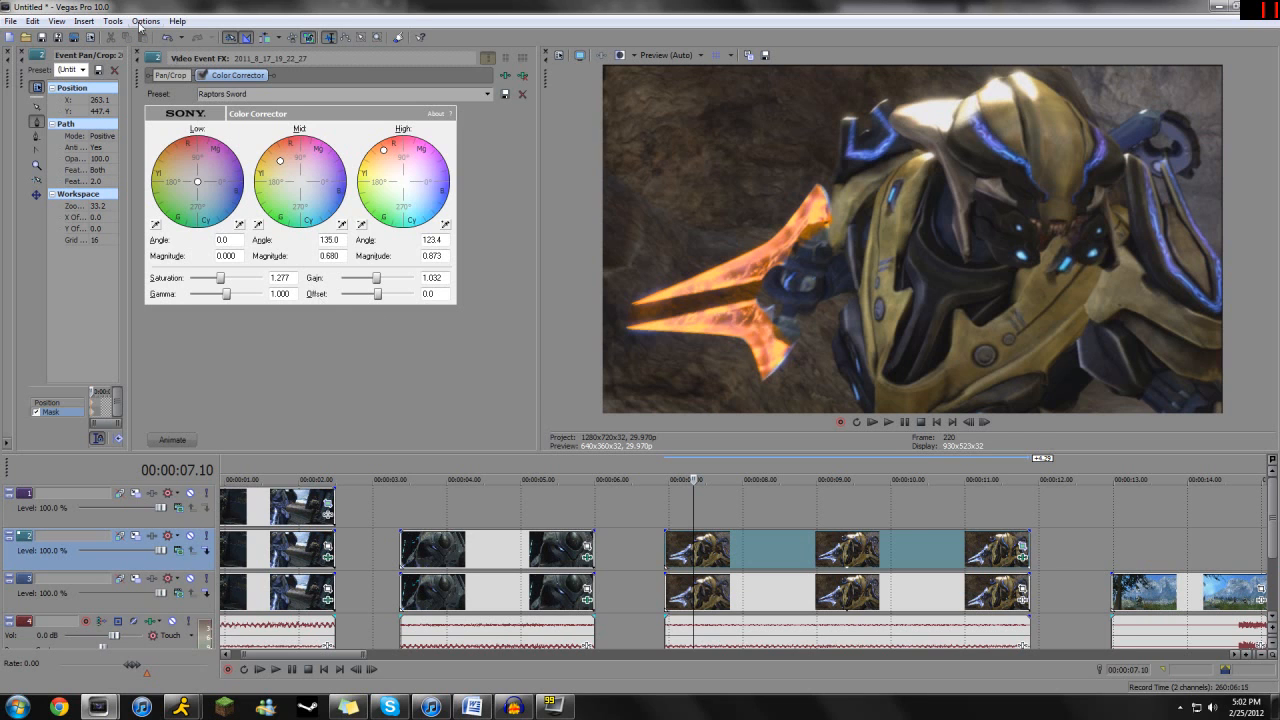
- Fine-tune the sword mask's anchor points so the outline fits the blades more closely
{"action": "left_click", "coordinate": [137, 54]}
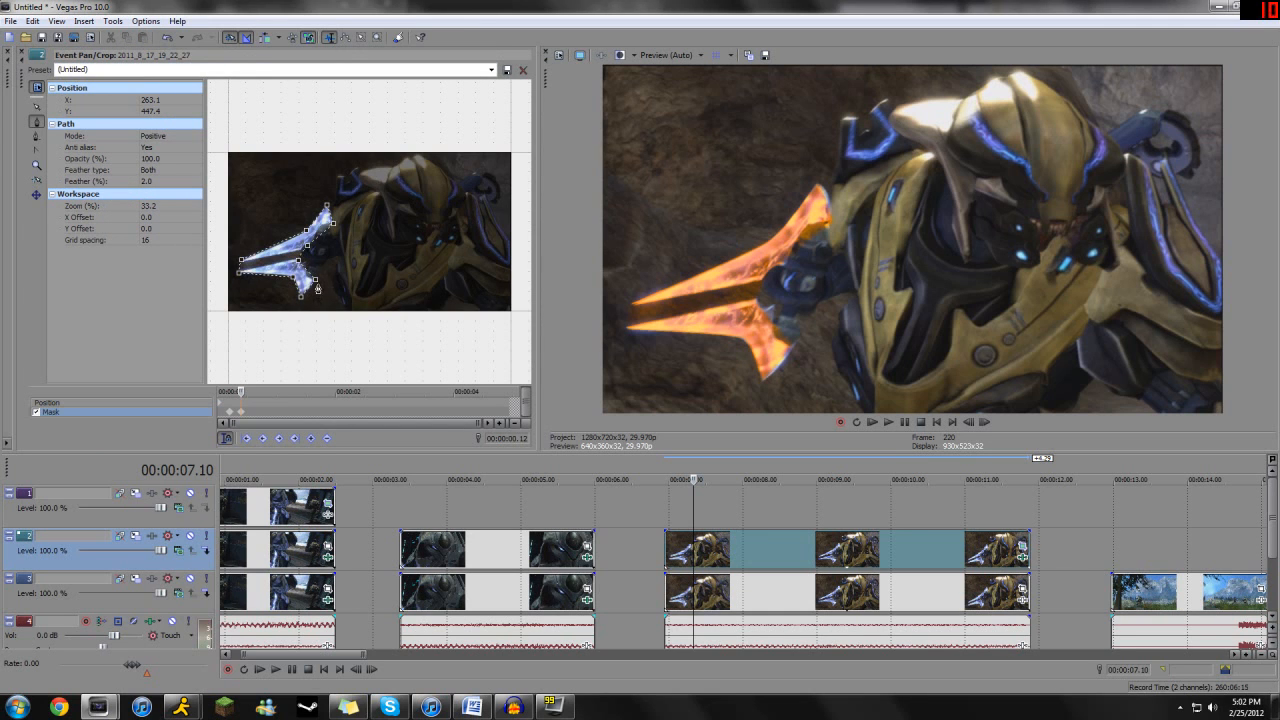
{"action": "left_click", "coordinate": [37, 106]}
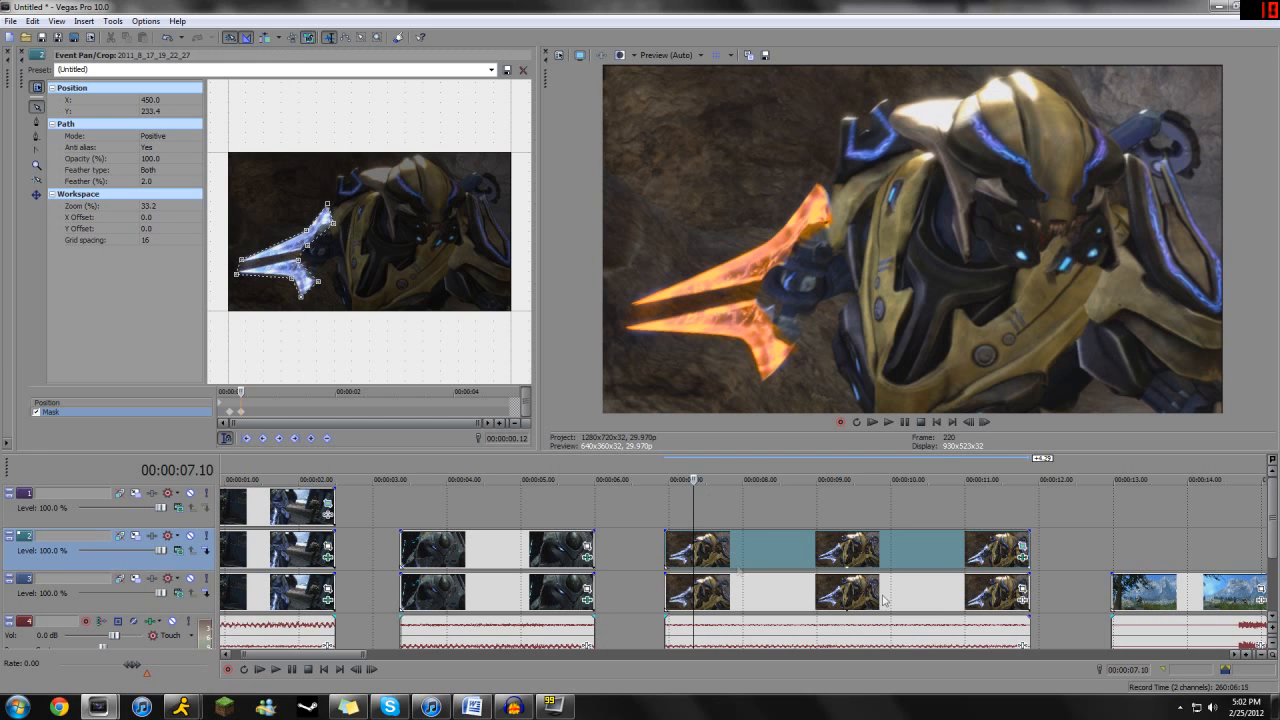
- Replace the Color Corrector on the masked sword copy with the Sony Color Corrector (Secondary)
{"action": "left_click", "coordinate": [1022, 556]}
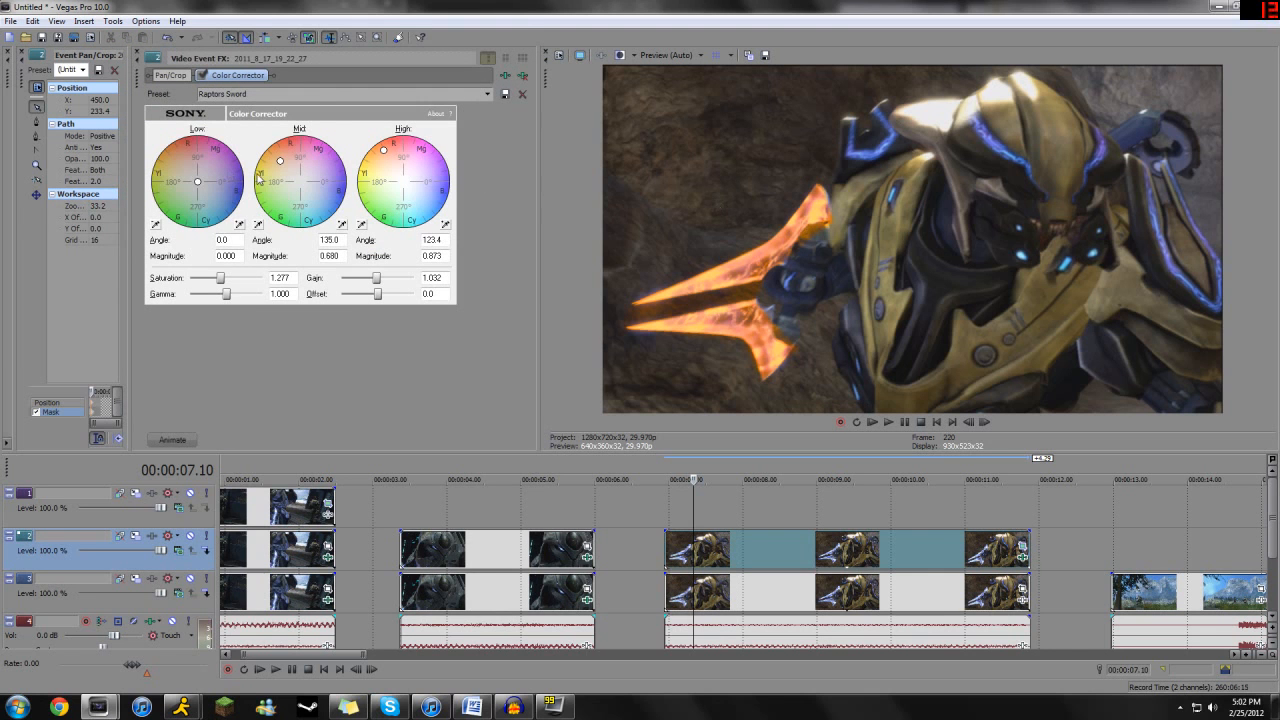
{"action": "left_click", "coordinate": [505, 75]}
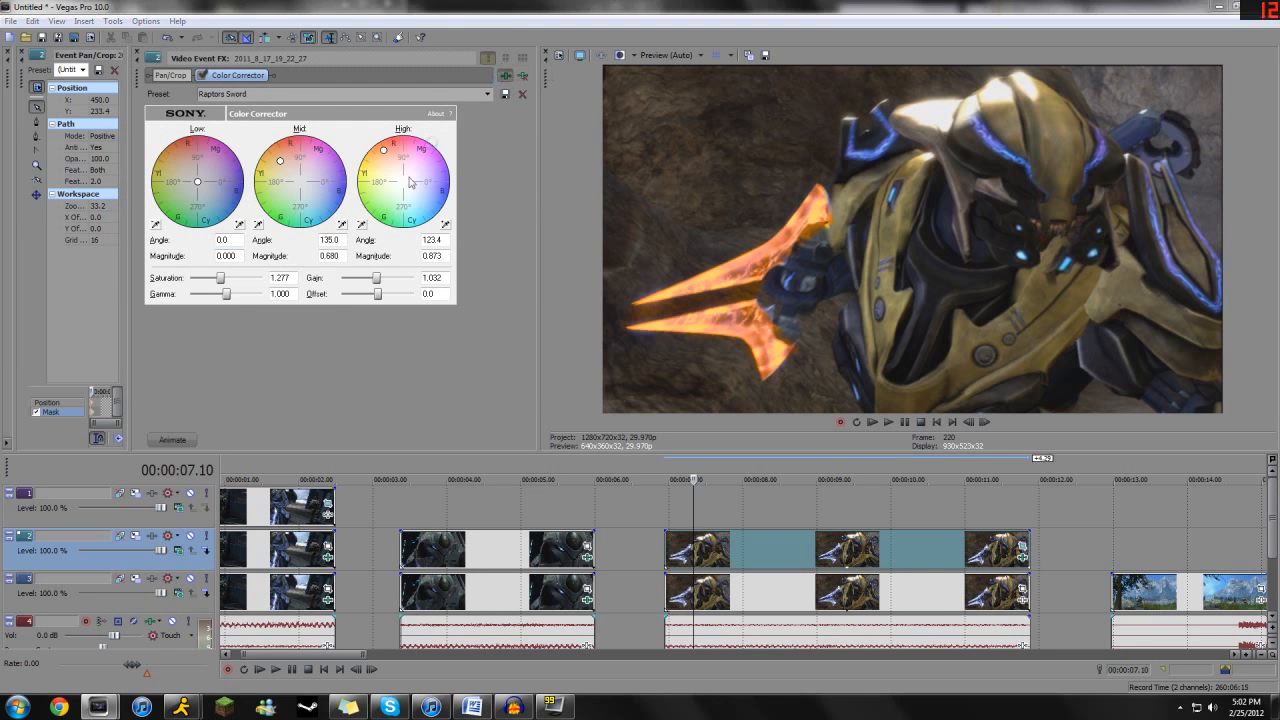
{"action": "double_click", "coordinate": [428, 368]}
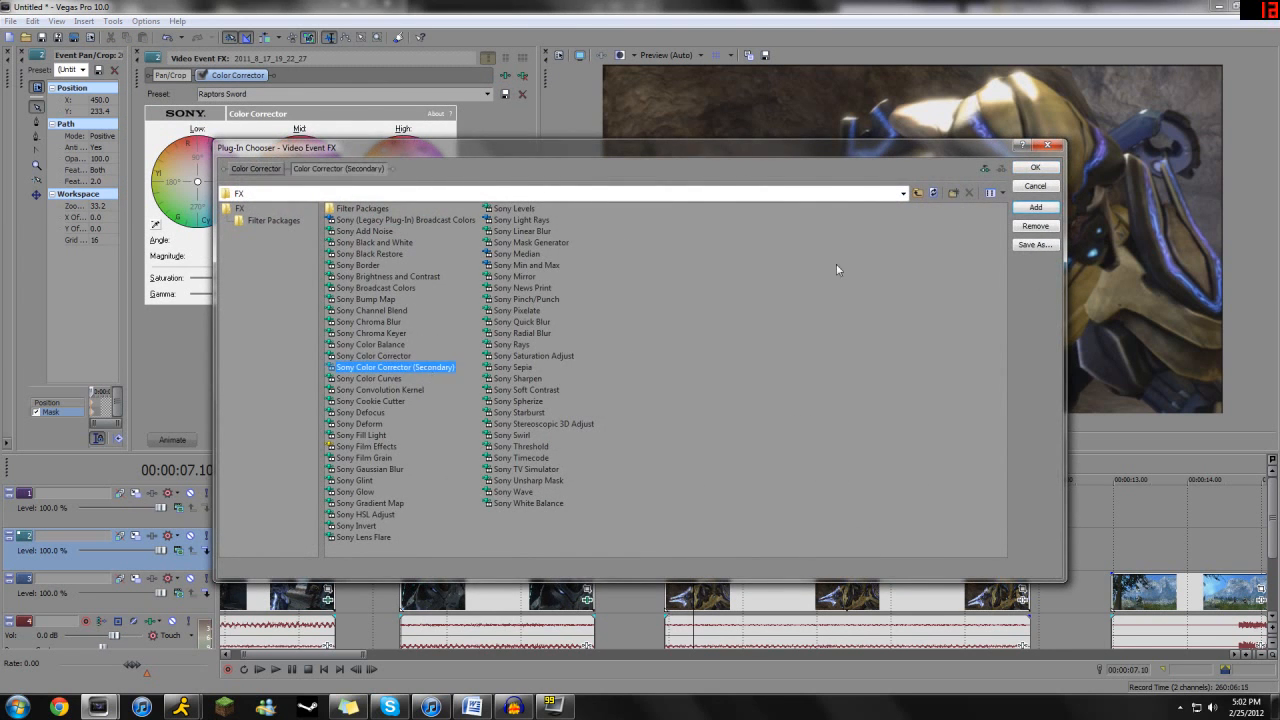
{"action": "left_click", "coordinate": [1034, 169]}
{"action": "left_click", "coordinate": [246, 76]}
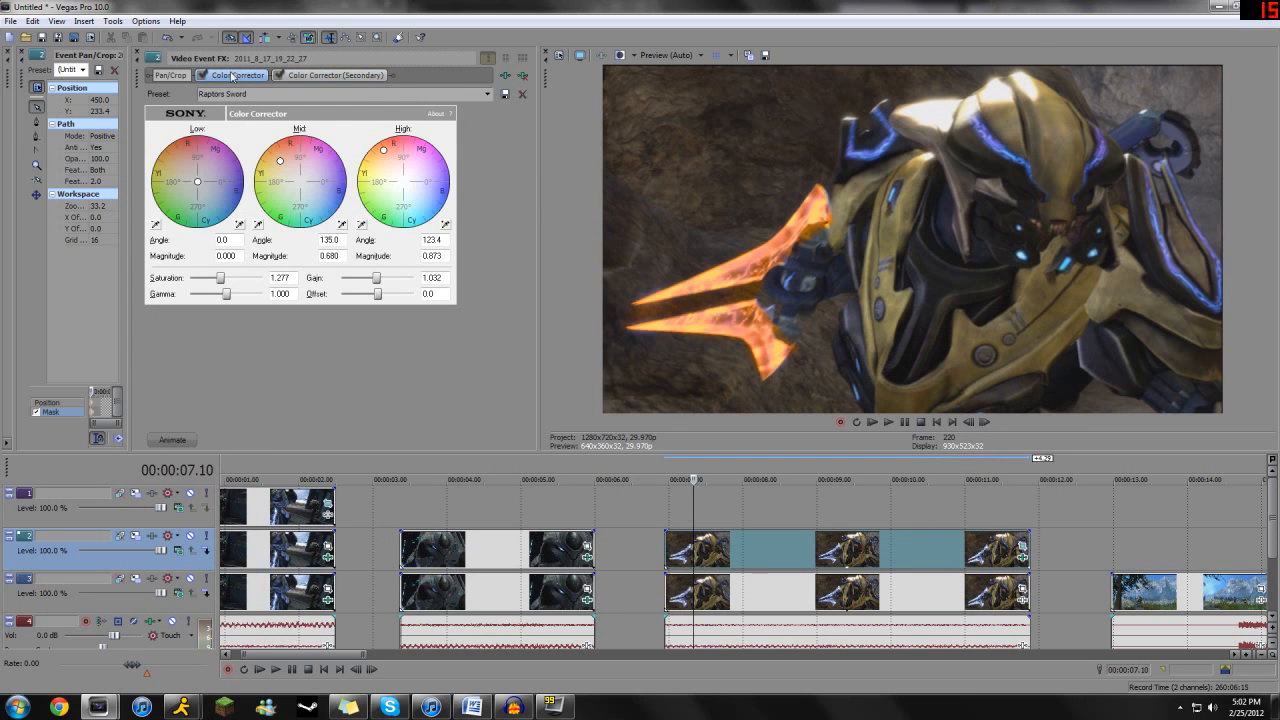
{"action": "left_click", "coordinate": [522, 75]}
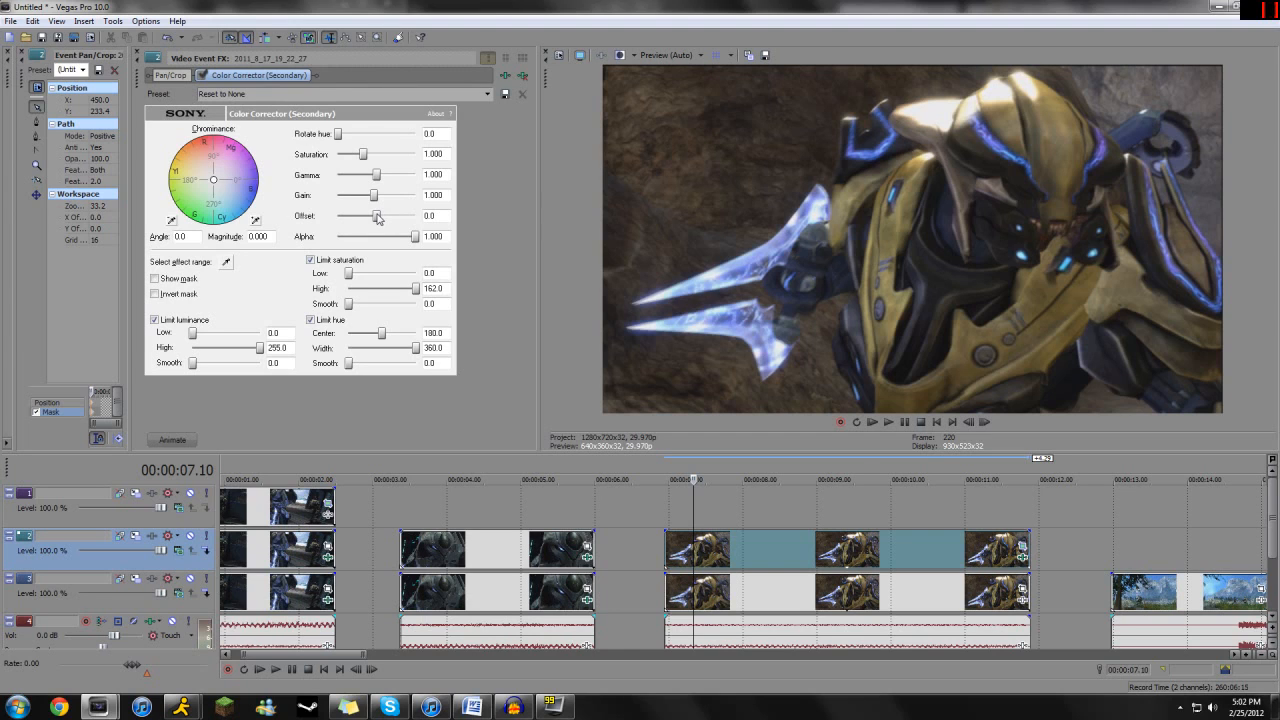
- Black out the masked sword with saturation 0.000, gamma 0.000, gain 0.100, offset -254.0 and alpha 1.000
{"action": "left_click_drag", "start_coordinate": [378, 219], "coordinate": [418, 175]}
{"action": "left_click_drag", "start_coordinate": [414, 237], "coordinate": [350, 241]}
{"action": "left_click_drag", "start_coordinate": [345, 222], "coordinate": [437, 224]}
{"action": "mouse_move", "coordinate": [341, 236]}
{"action": "left_mouse_down"}
{"action": "mouse_move", "coordinate": [389, 238]}
{"action": "mouse_move", "coordinate": [336, 238]}
{"action": "left_mouse_up"}
{"action": "left_click_drag", "start_coordinate": [413, 177], "coordinate": [326, 184]}
{"action": "left_click_drag", "start_coordinate": [340, 238], "coordinate": [338, 205]}
{"action": "left_click_drag", "start_coordinate": [415, 218], "coordinate": [312, 222]}
{"action": "left_click_drag", "start_coordinate": [363, 154], "coordinate": [333, 162]}
{"action": "left_click_drag", "start_coordinate": [346, 242], "coordinate": [439, 248]}
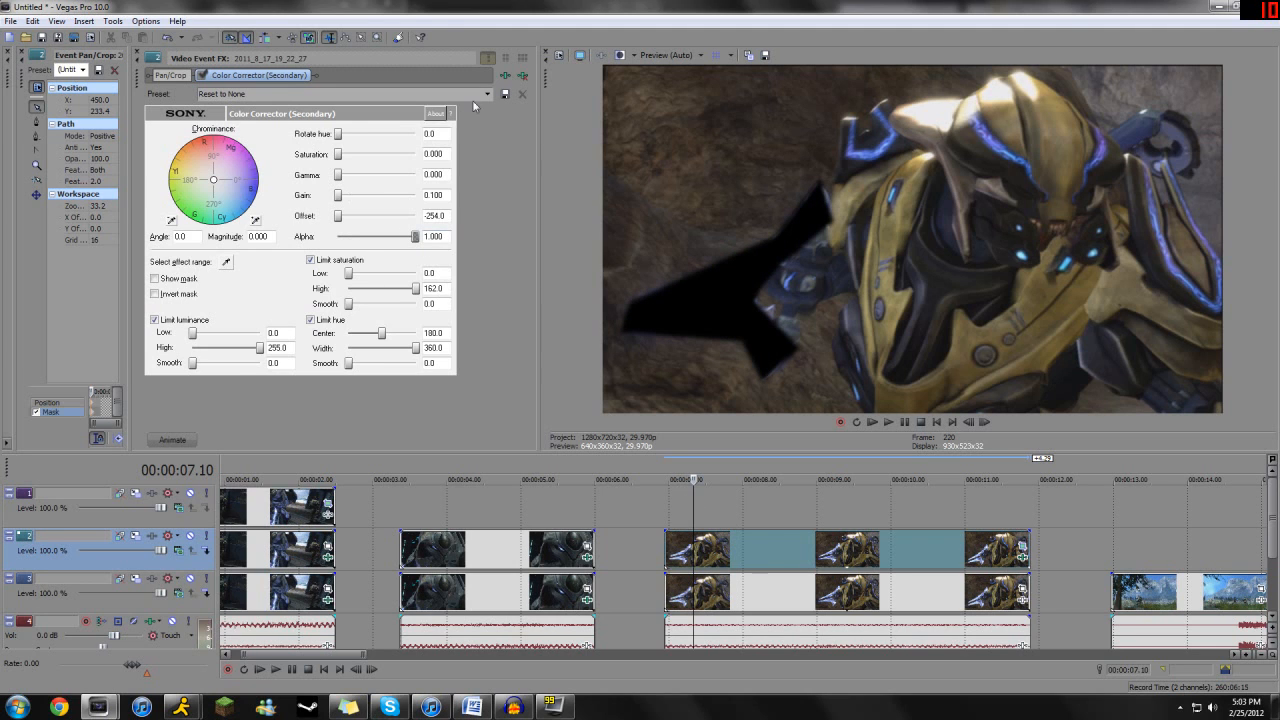
- Replace the masked sword copy's secondary Color Corrector with Sony Color Curves and bend the upper part of the RGB curve upward
{"action": "left_click", "coordinate": [525, 77]}
{"action": "left_click", "coordinate": [1022, 558]}
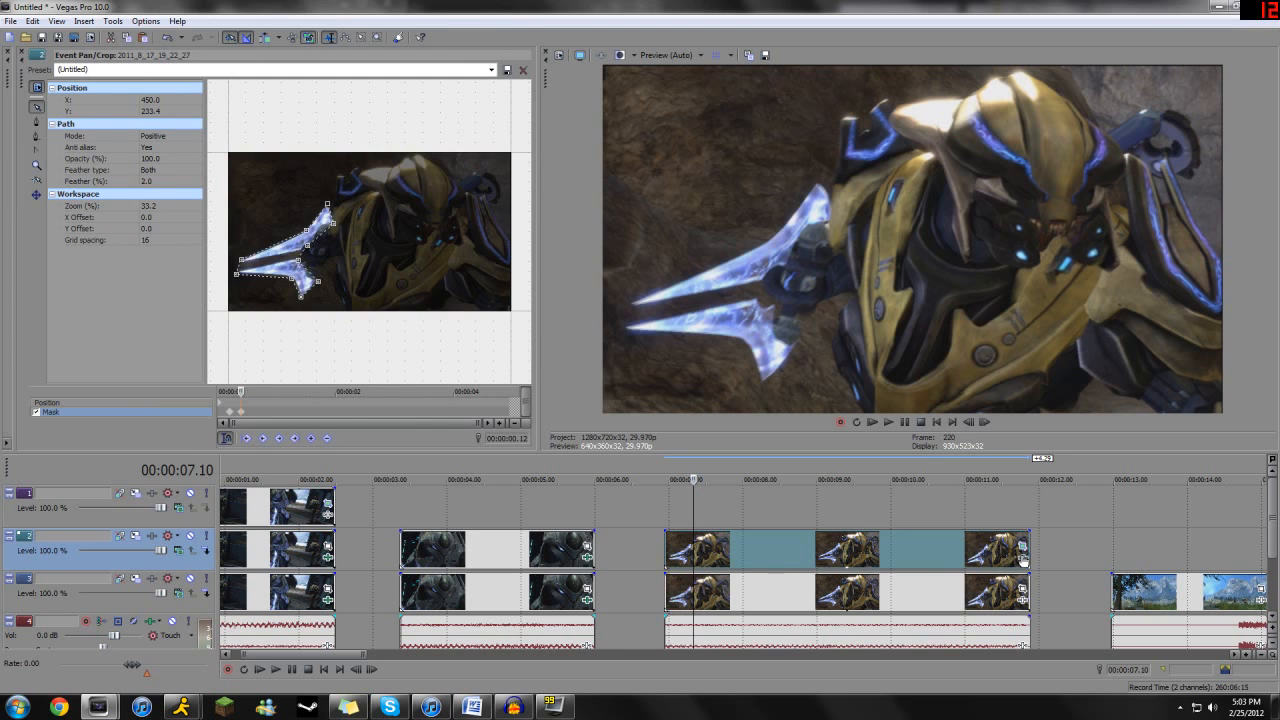
{"action": "double_click", "coordinate": [369, 378]}
{"action": "left_click", "coordinate": [1033, 168]}
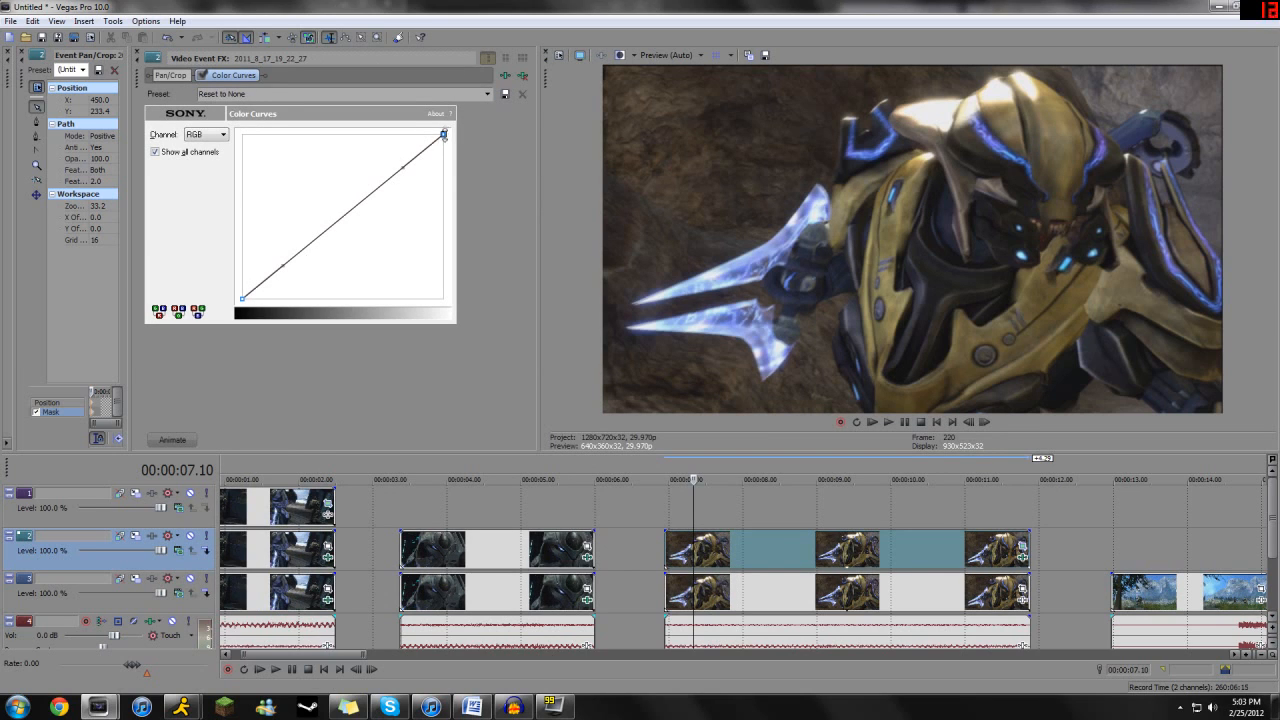
{"action": "left_click_drag", "start_coordinate": [402, 168], "coordinate": [304, 97]}
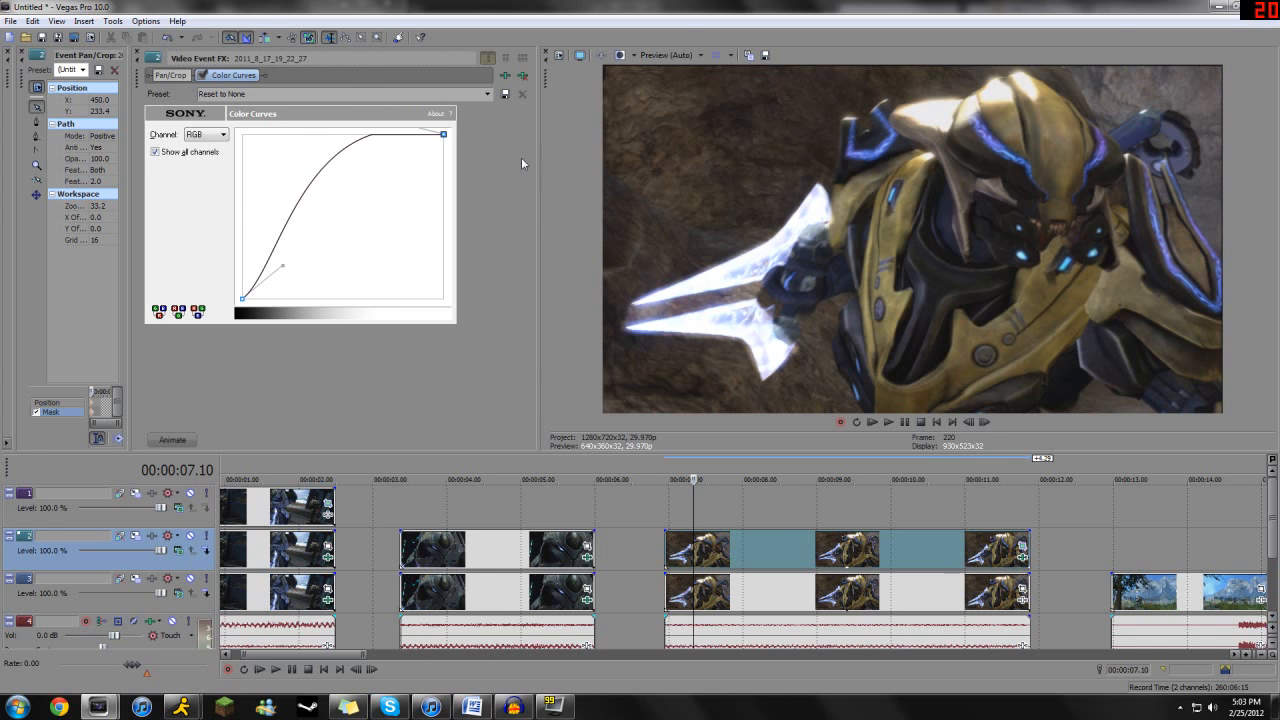
- Replace Color Curves on the masked sword copy with Sony Glow, setting glow percent to 0.136 and intensity to 0.606
{"action": "left_click", "coordinate": [522, 76]}
{"action": "left_click", "coordinate": [1022, 560]}
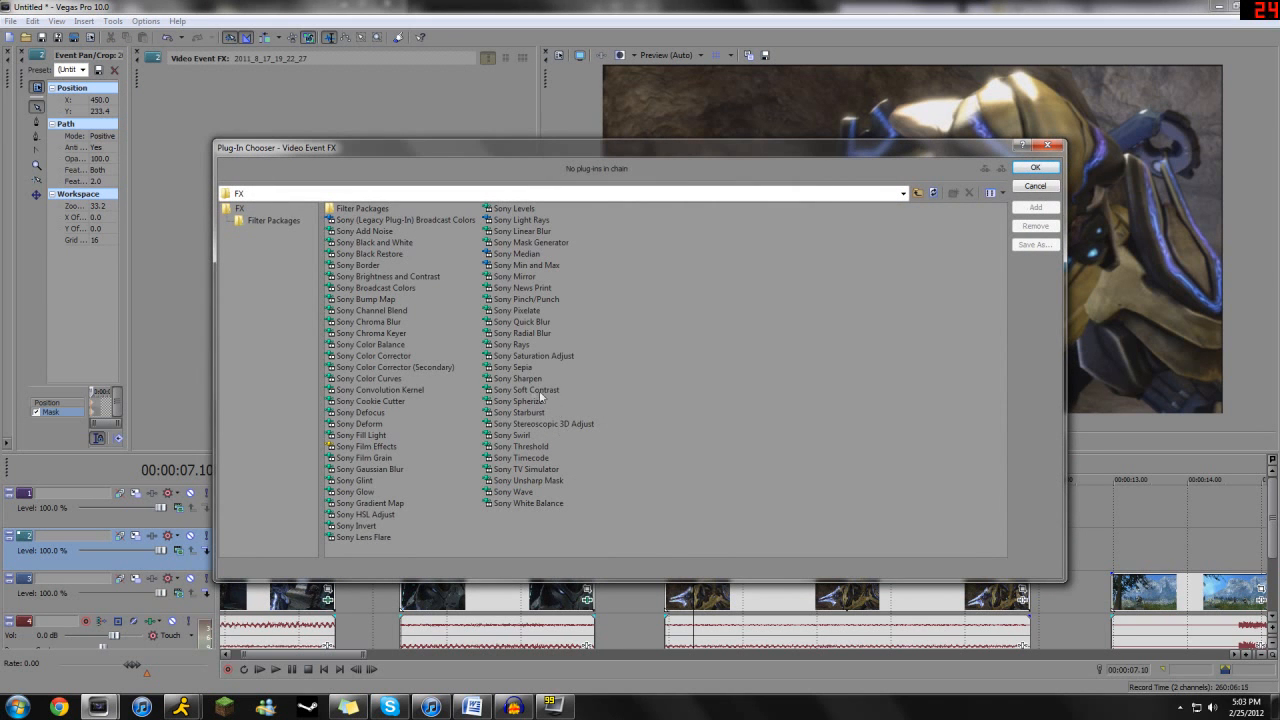
{"action": "double_click", "coordinate": [367, 492]}
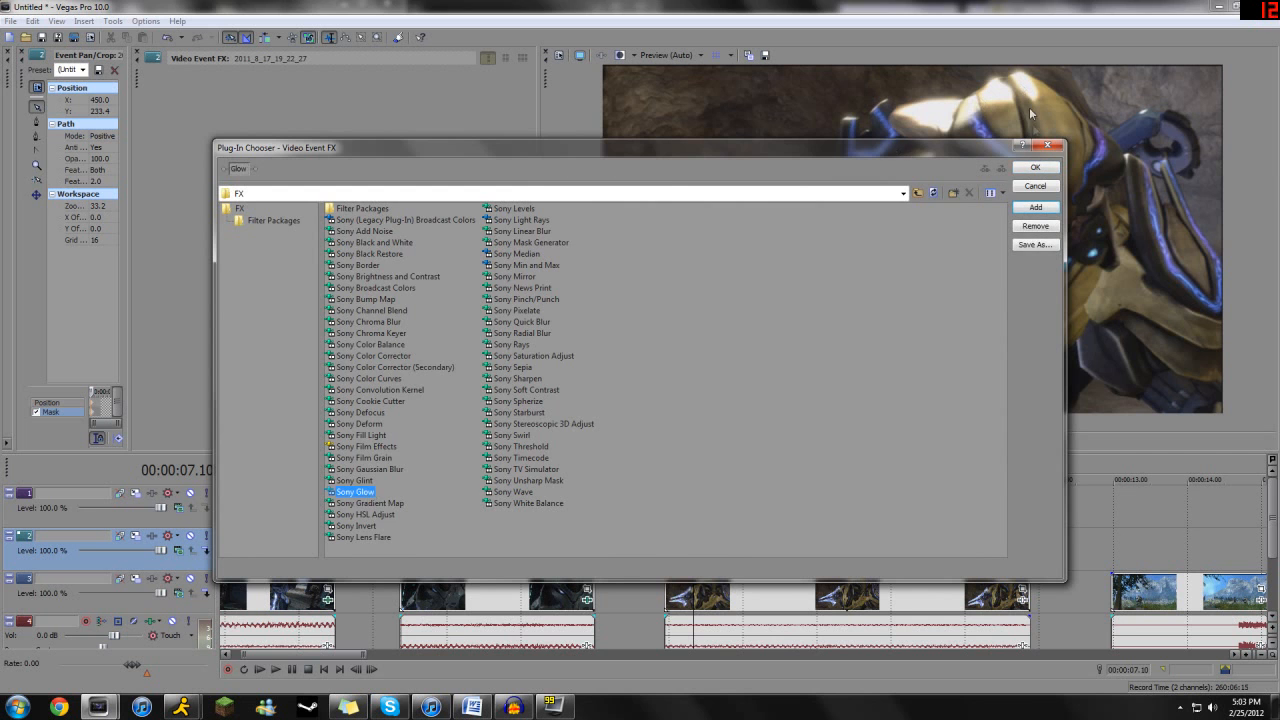
{"action": "left_click", "coordinate": [1035, 167]}
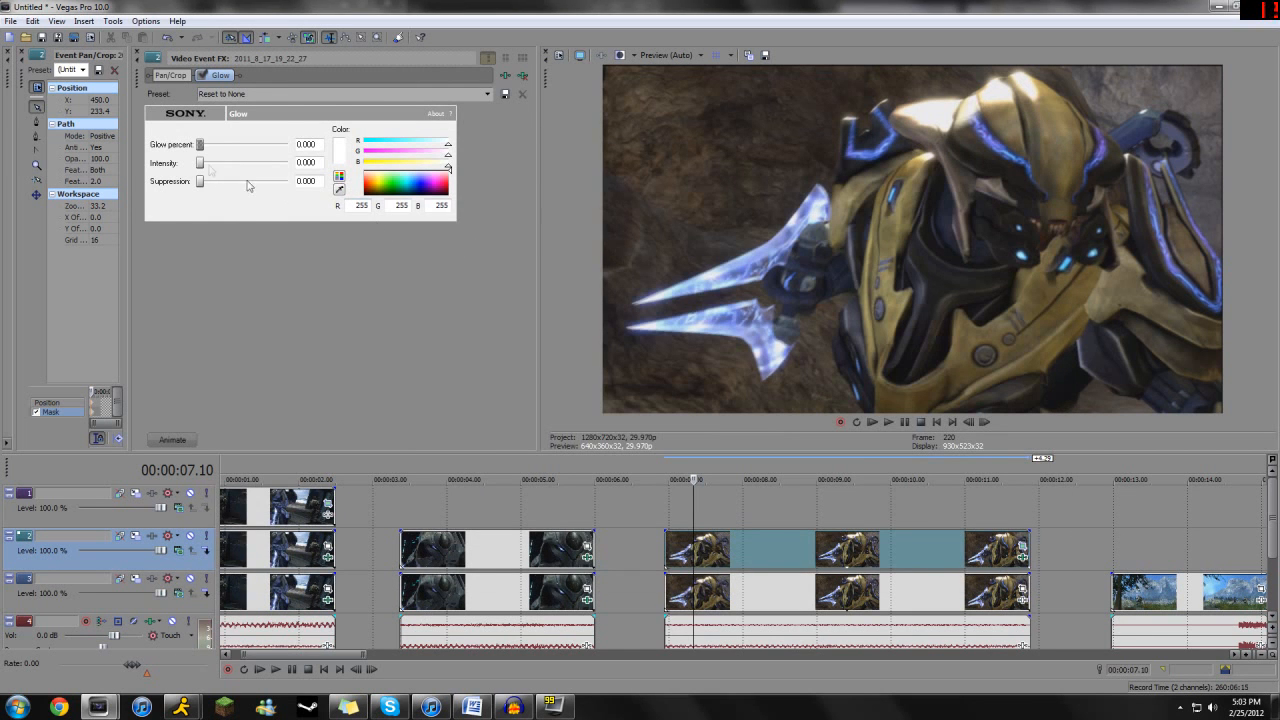
{"action": "left_click", "coordinate": [211, 164]}
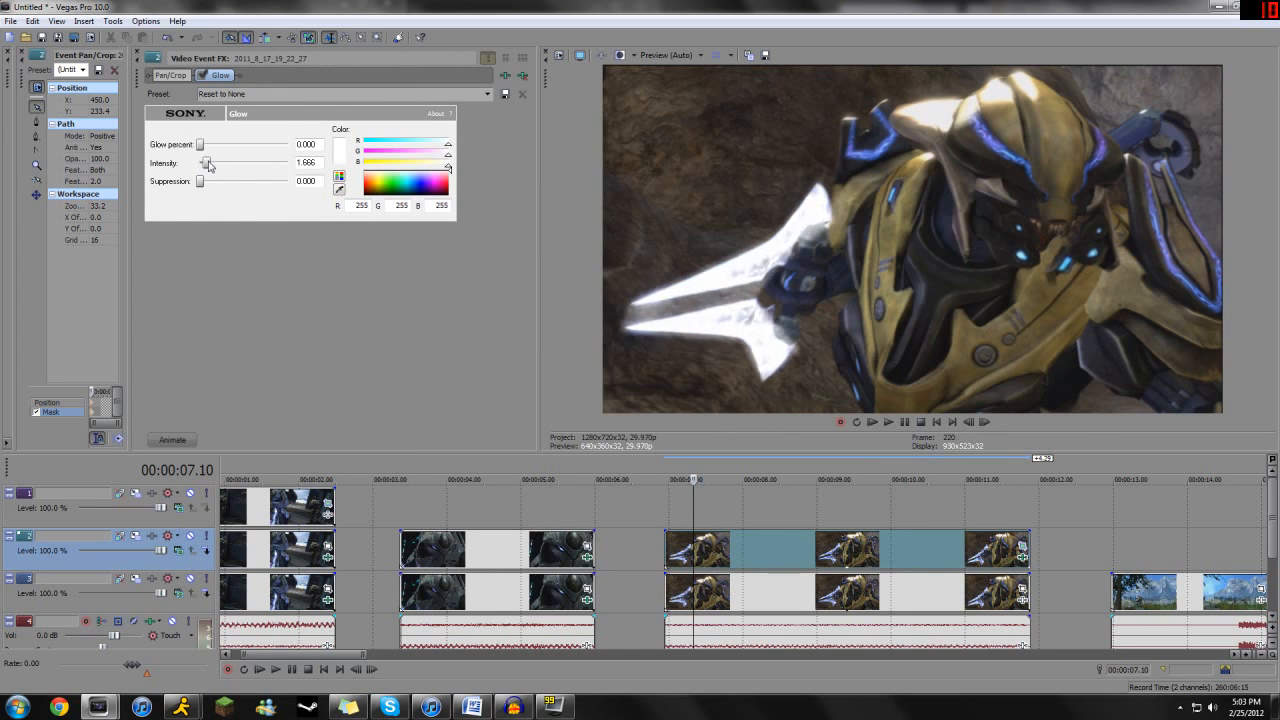
{"action": "left_click_drag", "start_coordinate": [203, 146], "coordinate": [214, 147]}
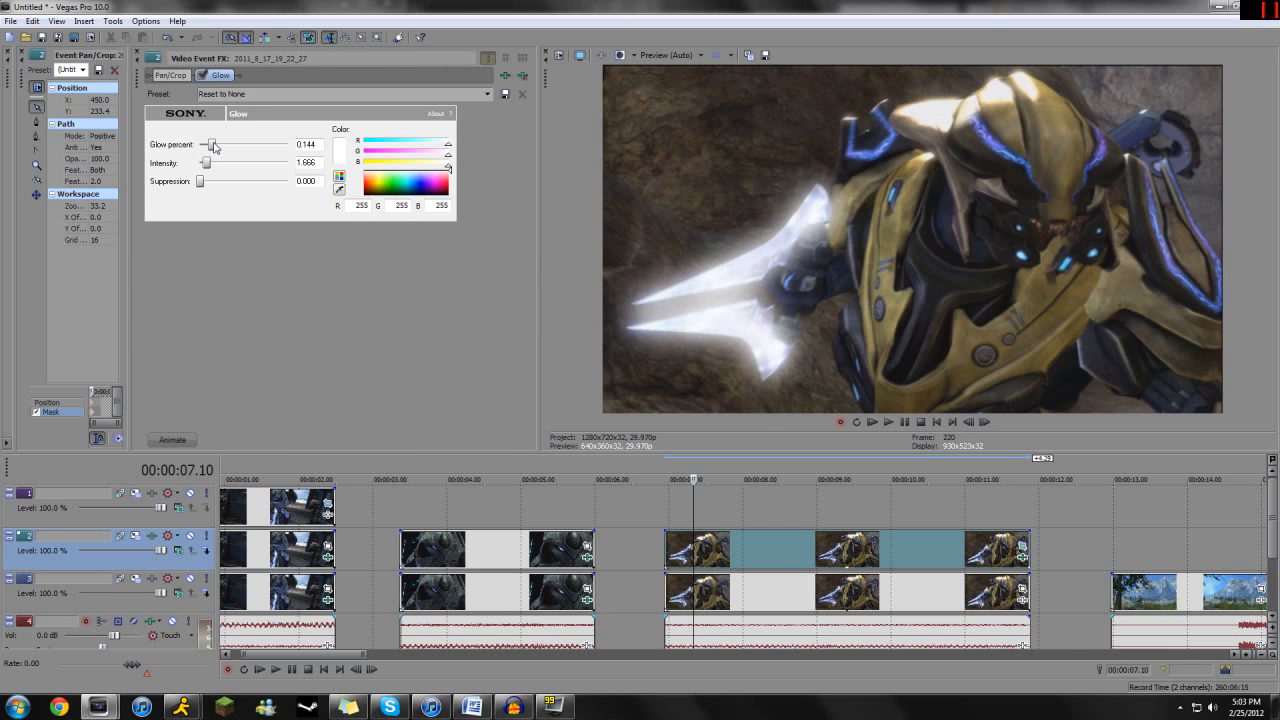
{"action": "left_click_drag", "start_coordinate": [209, 170], "coordinate": [205, 170]}
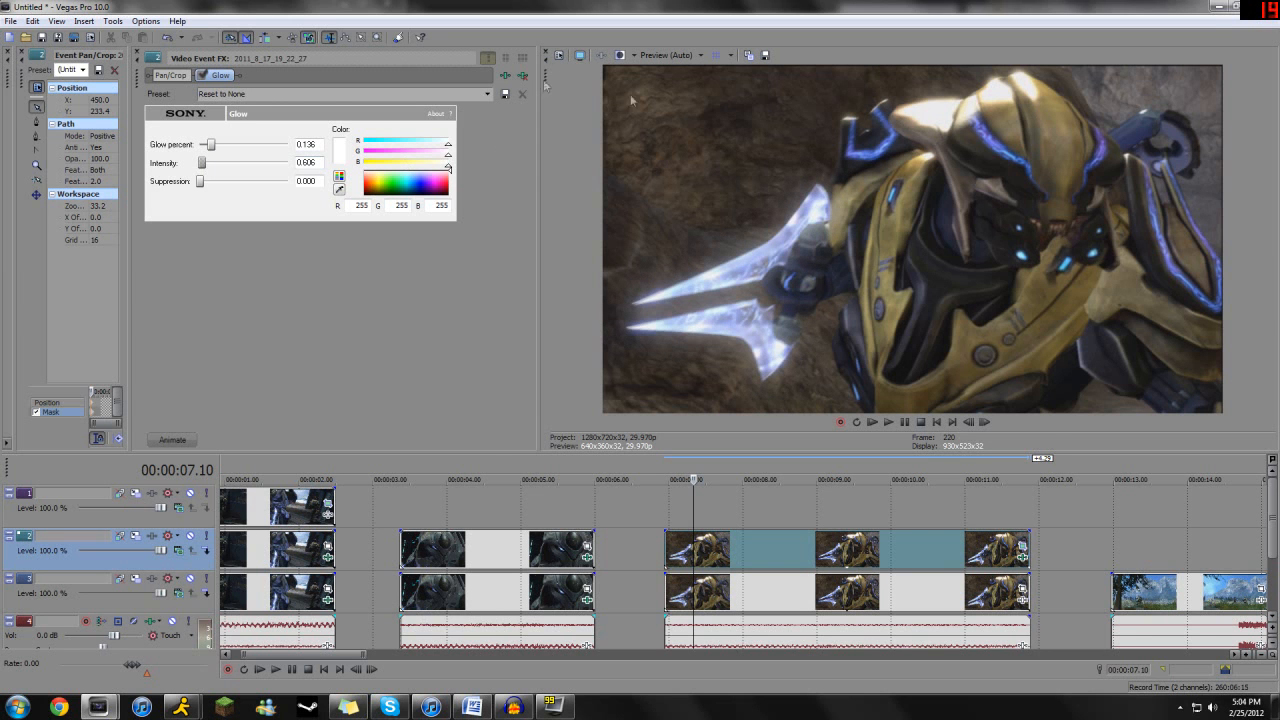
{"action": "left_click", "coordinate": [488, 59]}
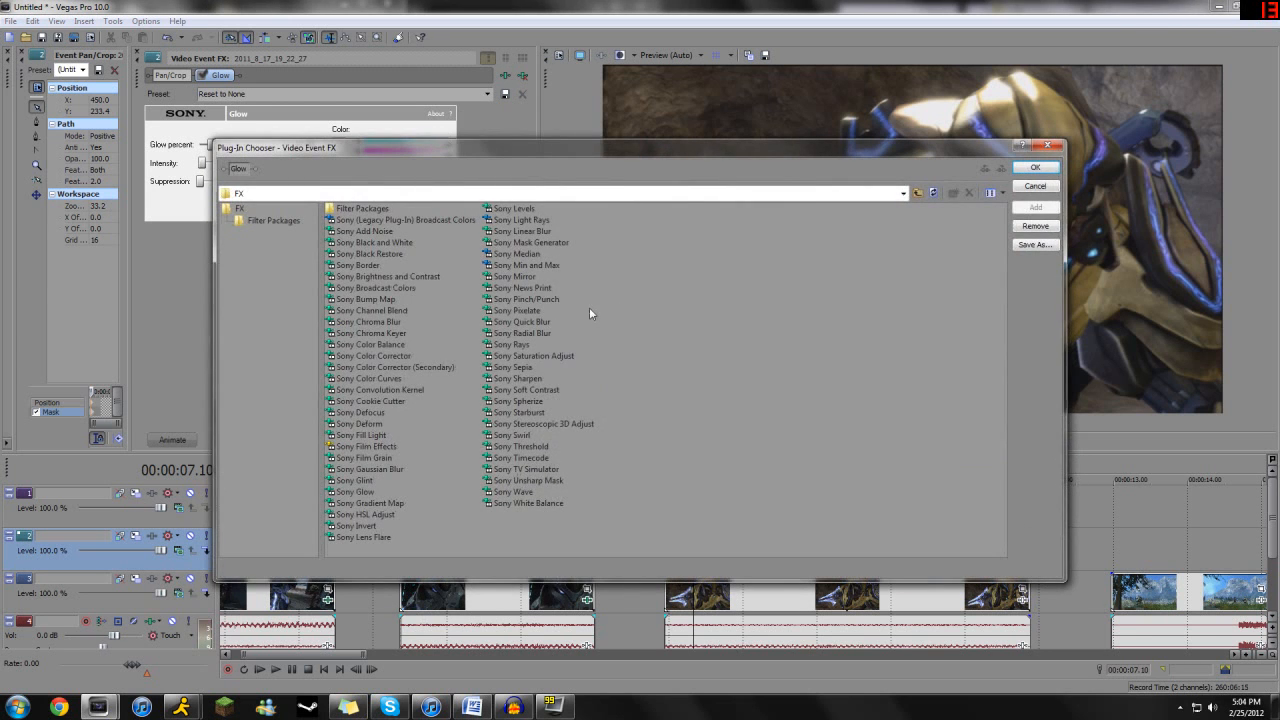
{"action": "left_click", "coordinate": [512, 344]}
{"action": "left_click", "coordinate": [1036, 208]}
{"action": "left_click", "coordinate": [1035, 167]}
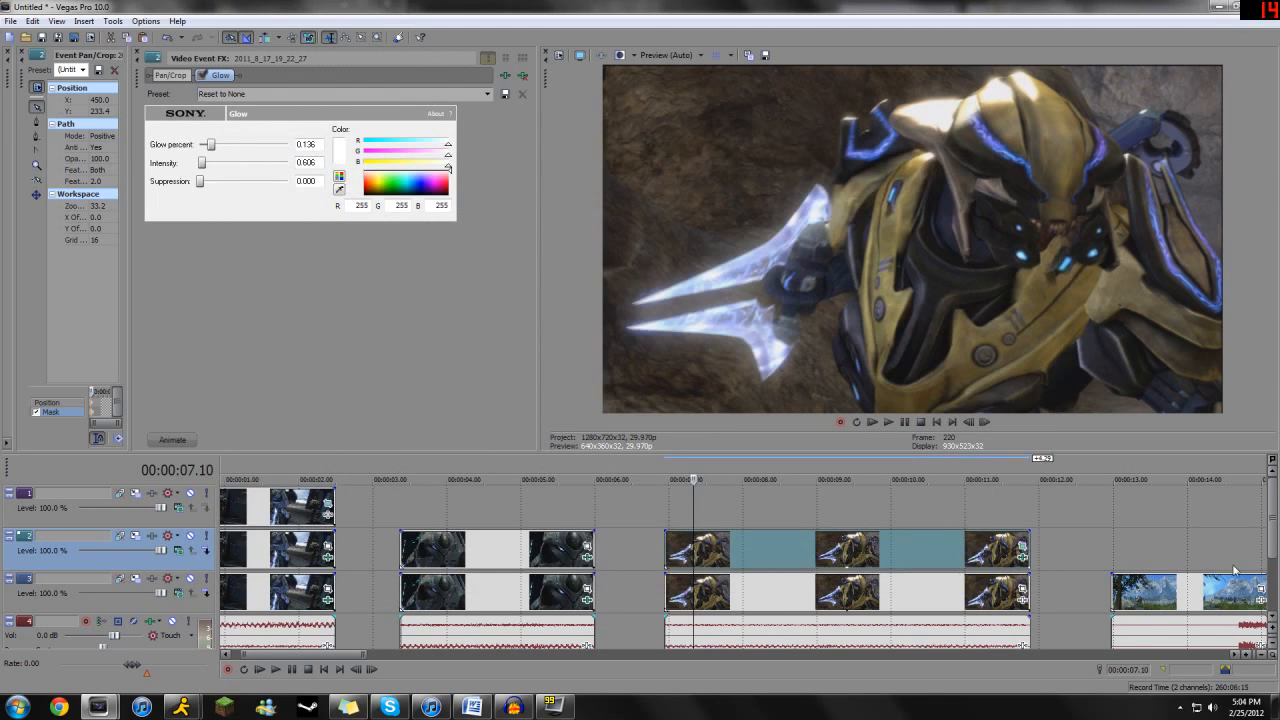
- Step through the fourth clip, with the mountain background, to examine the swords of the two running figures
{"action": "left_click", "coordinate": [1235, 570]}
{"action": "scroll", "coordinate": [692, 528], "scroll_direction": "up", "scroll_amount": 5}
{"action": "left_click_drag", "start_coordinate": [735, 549], "coordinate": [548, 545]}
{"action": "key", "text": "Right"}
{"action": "key", "text": "Right"}
{"action": "key", "text": "Right"}
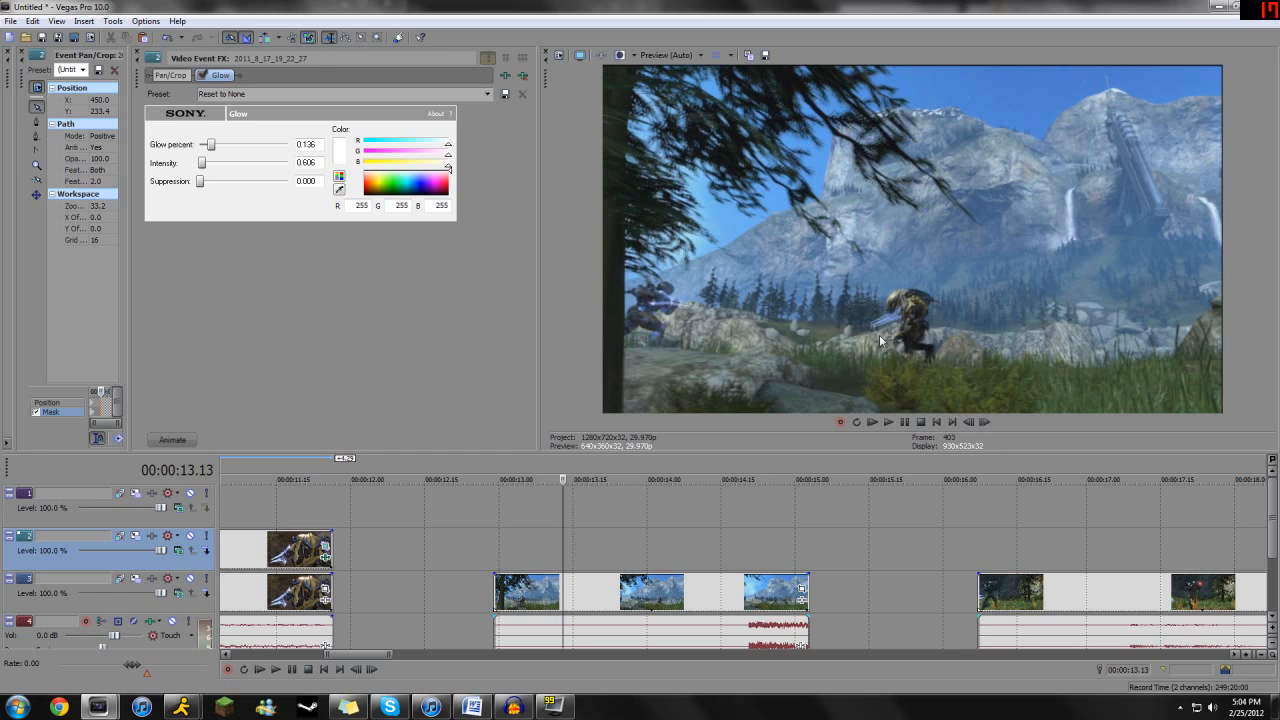
{"action": "key", "text": "Right"}
{"action": "key", "text": "Right"}
{"action": "key", "text": "Right"}
{"action": "key", "text": "Right"}
{"action": "key", "text": "Right"}
{"action": "key", "text": "Right"}
{"action": "key", "text": "Right"}
{"action": "key", "text": "Right"}
{"action": "key", "text": "Right"}
{"action": "key", "text": "Right"}
{"action": "key", "text": "Right"}
{"action": "key", "text": "Right"}
{"action": "key", "text": "Right"}
{"action": "key", "text": "Right"}
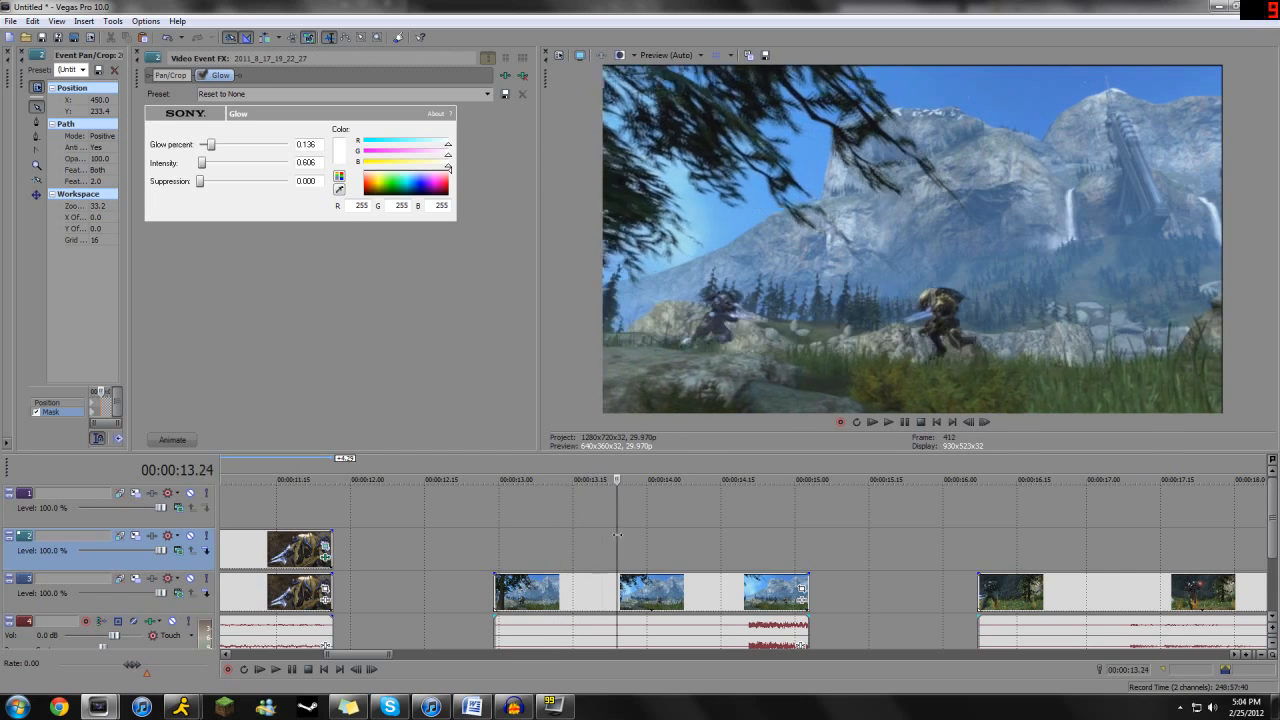
{"action": "left_click_drag", "start_coordinate": [626, 554], "coordinate": [765, 553]}
{"action": "key", "text": "Right"}
{"action": "key", "text": "Right"}
{"action": "key", "text": "Right"}
{"action": "key", "text": "Right"}
{"action": "key", "text": "Right"}
{"action": "key", "text": "Right"}
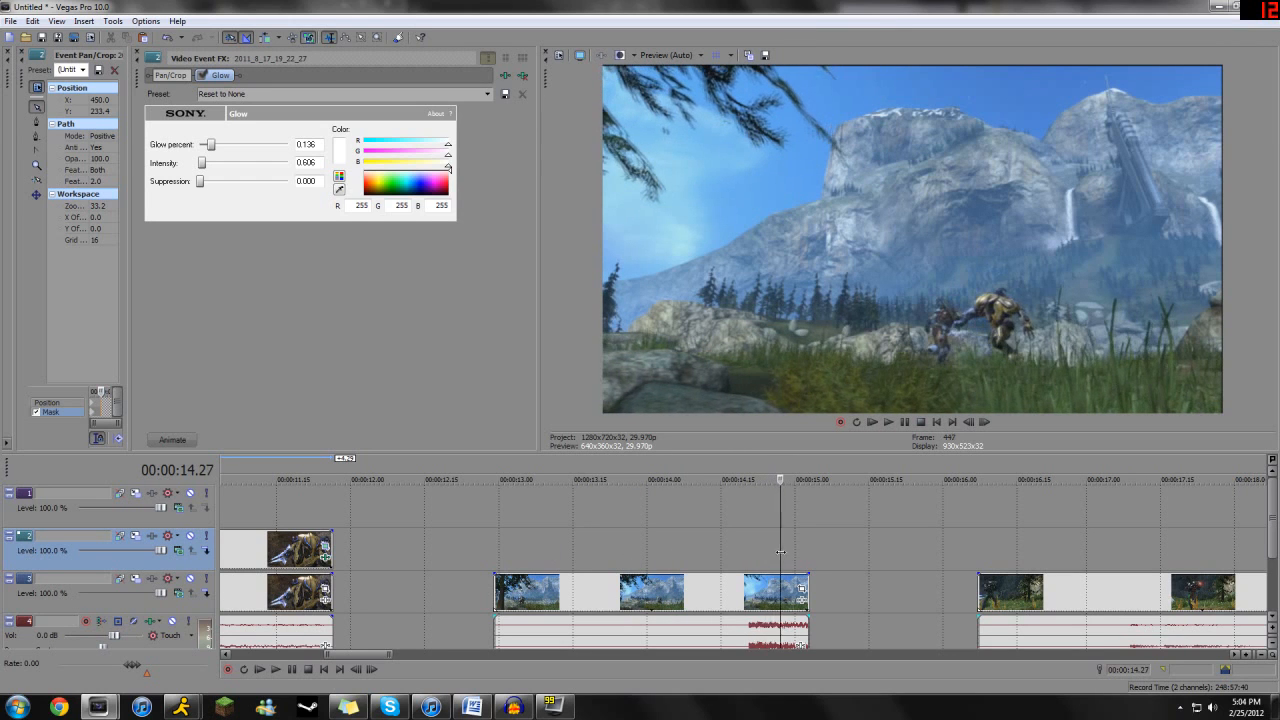
- Duplicate the fifth clip, with the red laser, onto the track above, aligned with the original's start
{"action": "left_click_drag", "start_coordinate": [791, 547], "coordinate": [1017, 541]}
{"action": "scroll", "coordinate": [868, 539], "scroll_direction": "down", "scroll_amount": 1}
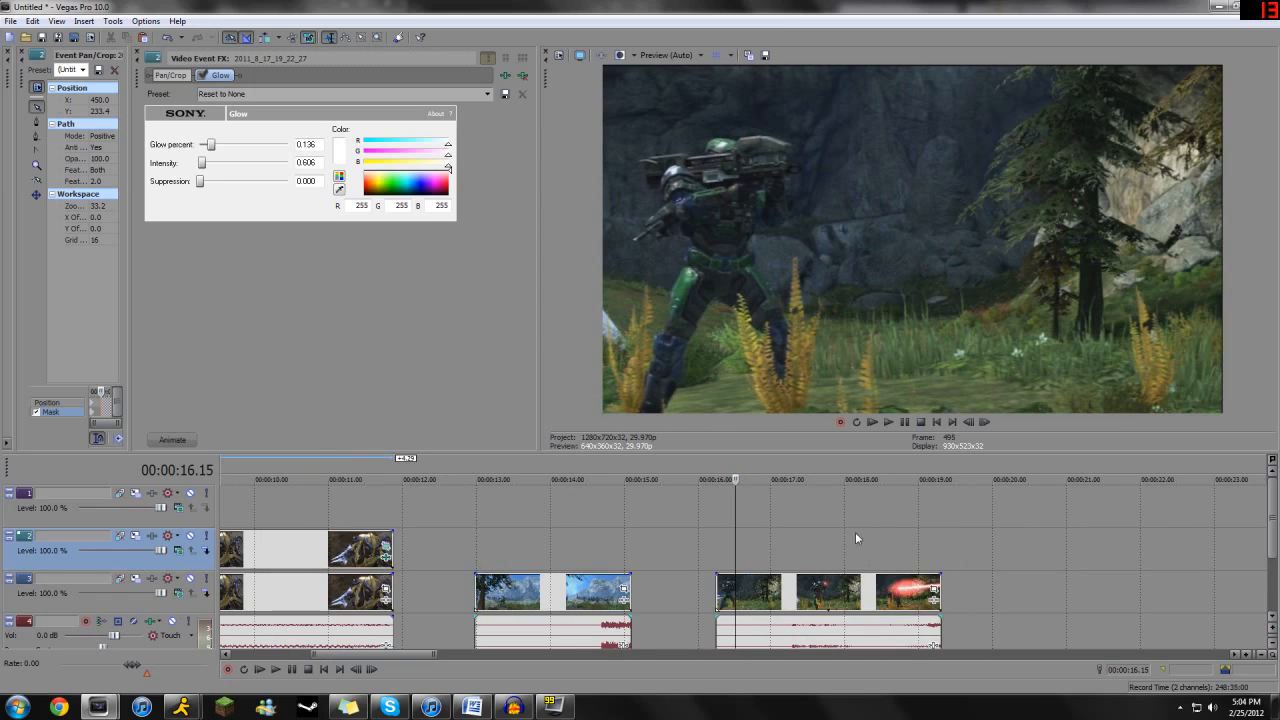
{"action": "left_click_drag", "start_coordinate": [747, 550], "coordinate": [893, 549]}
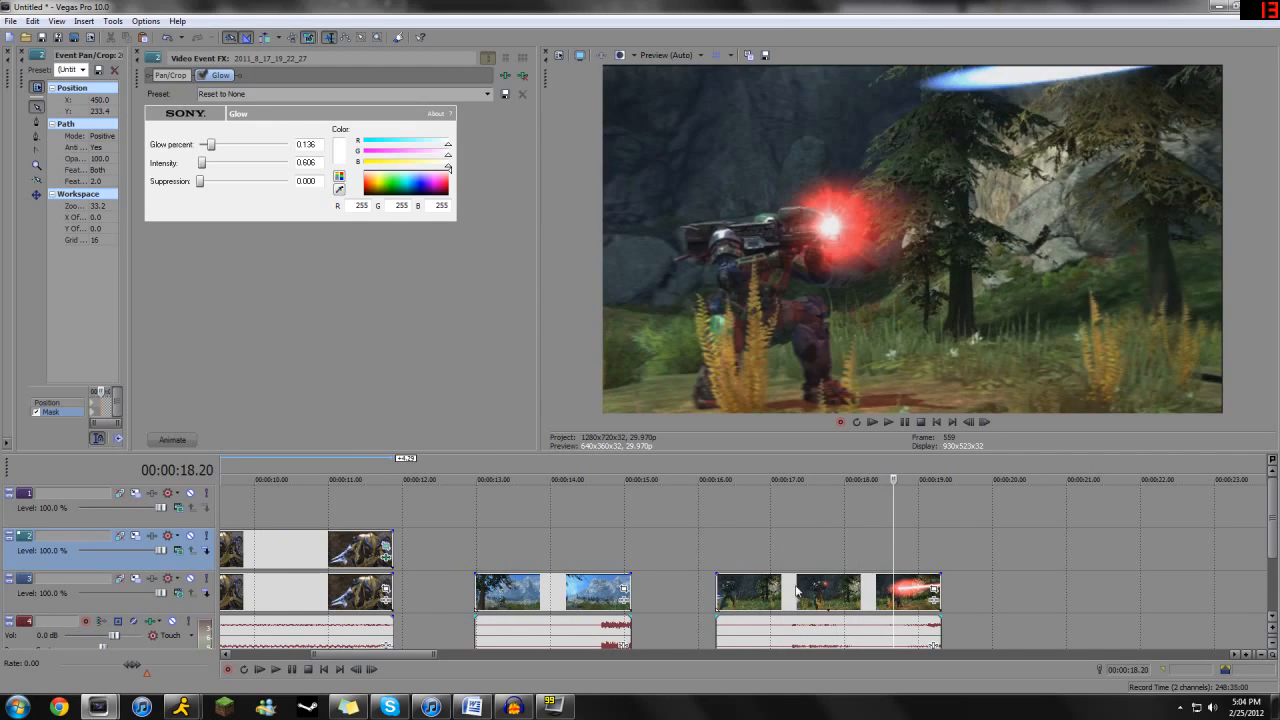
{"action": "left_click", "coordinate": [797, 594]}
{"action": "key", "text": "ctrl+c"}
{"action": "left_click", "coordinate": [717, 553]}
{"action": "key", "text": "ctrl+v"}
- Add the Sony Chroma Keyer to the upper laser copy, with the playhead at 00:00:18.11 on the red glow
{"action": "left_click", "coordinate": [814, 563]}
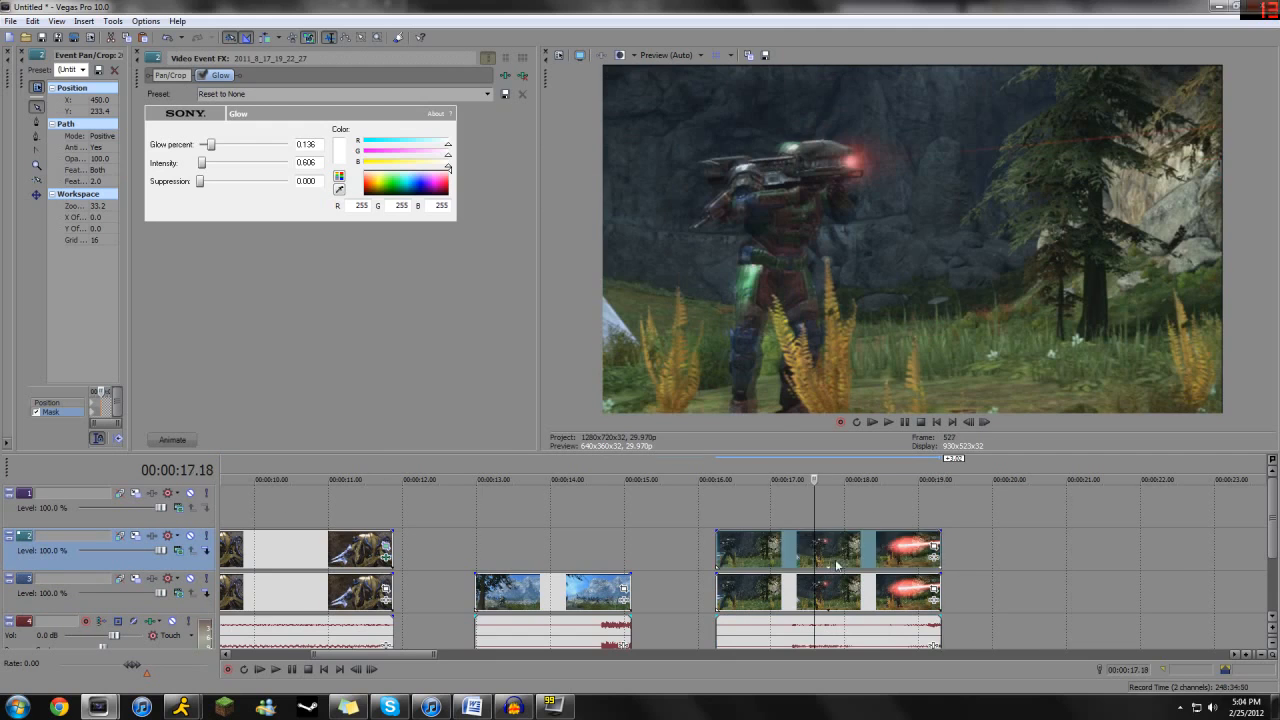
{"action": "scroll", "coordinate": [893, 555], "scroll_direction": "up", "scroll_amount": 3}
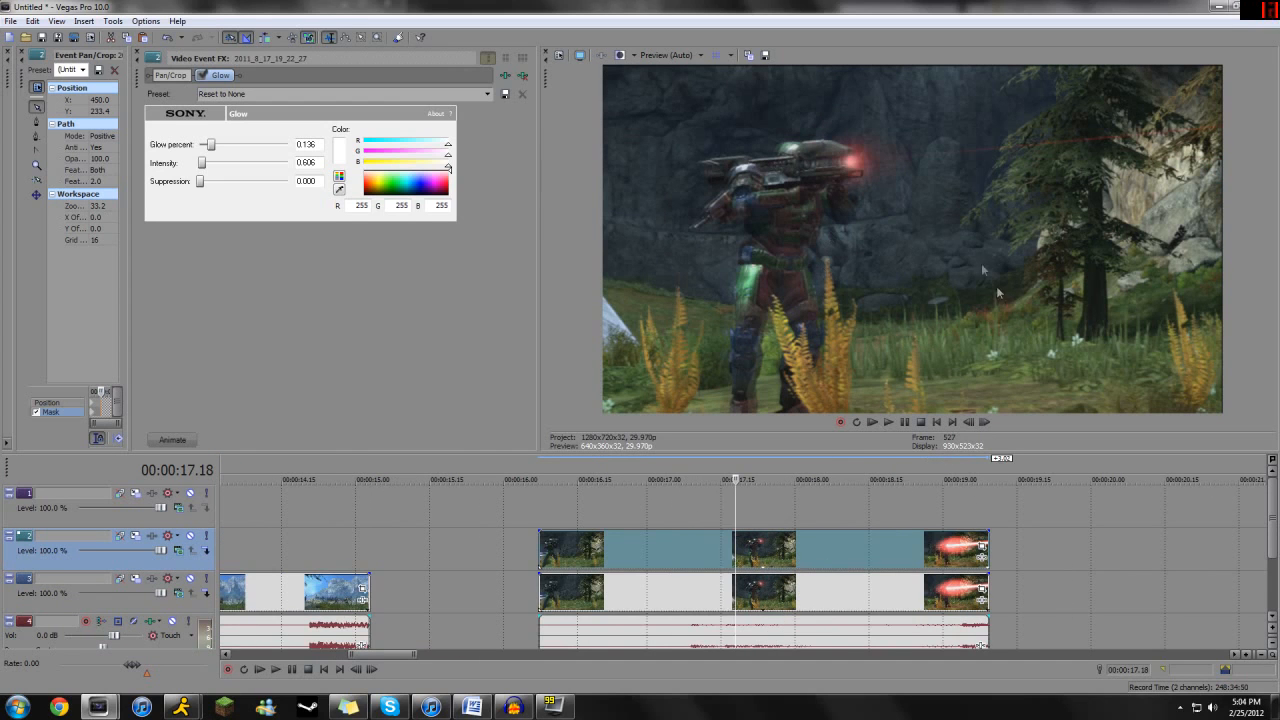
{"action": "left_click_drag", "start_coordinate": [737, 549], "coordinate": [848, 549]}
{"action": "left_click", "coordinate": [982, 548]}
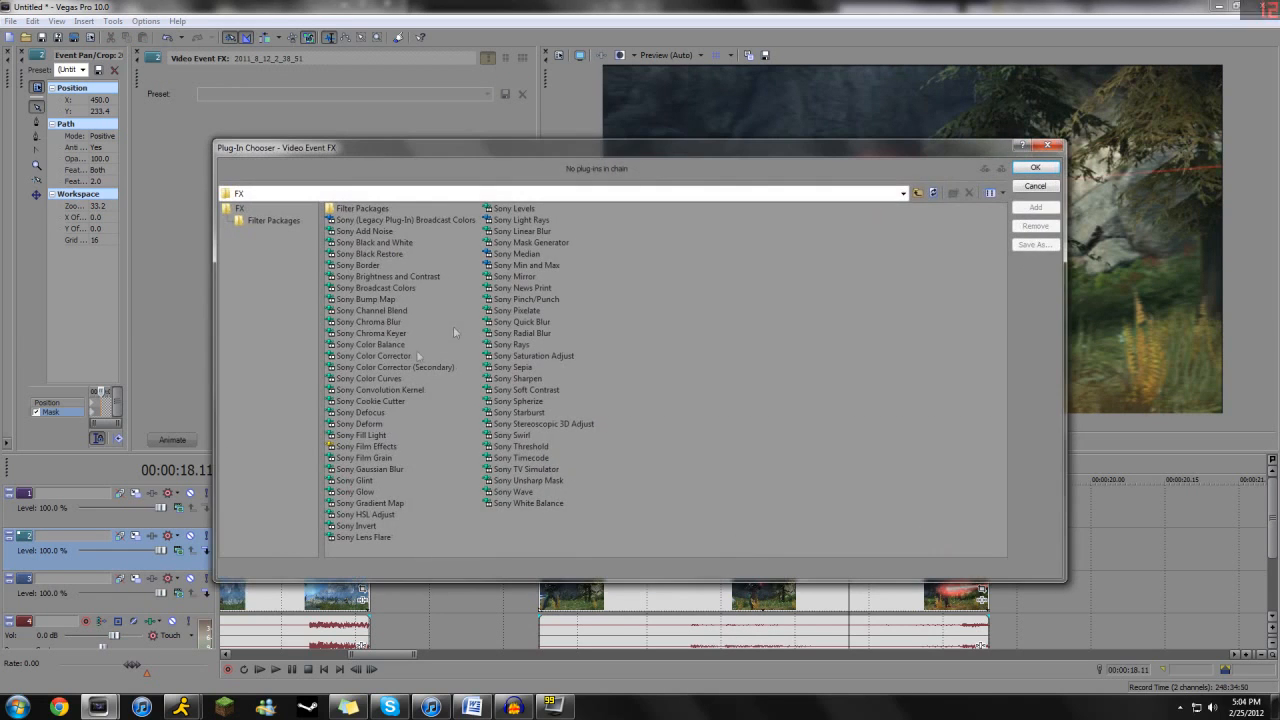
{"action": "double_click", "coordinate": [375, 333]}
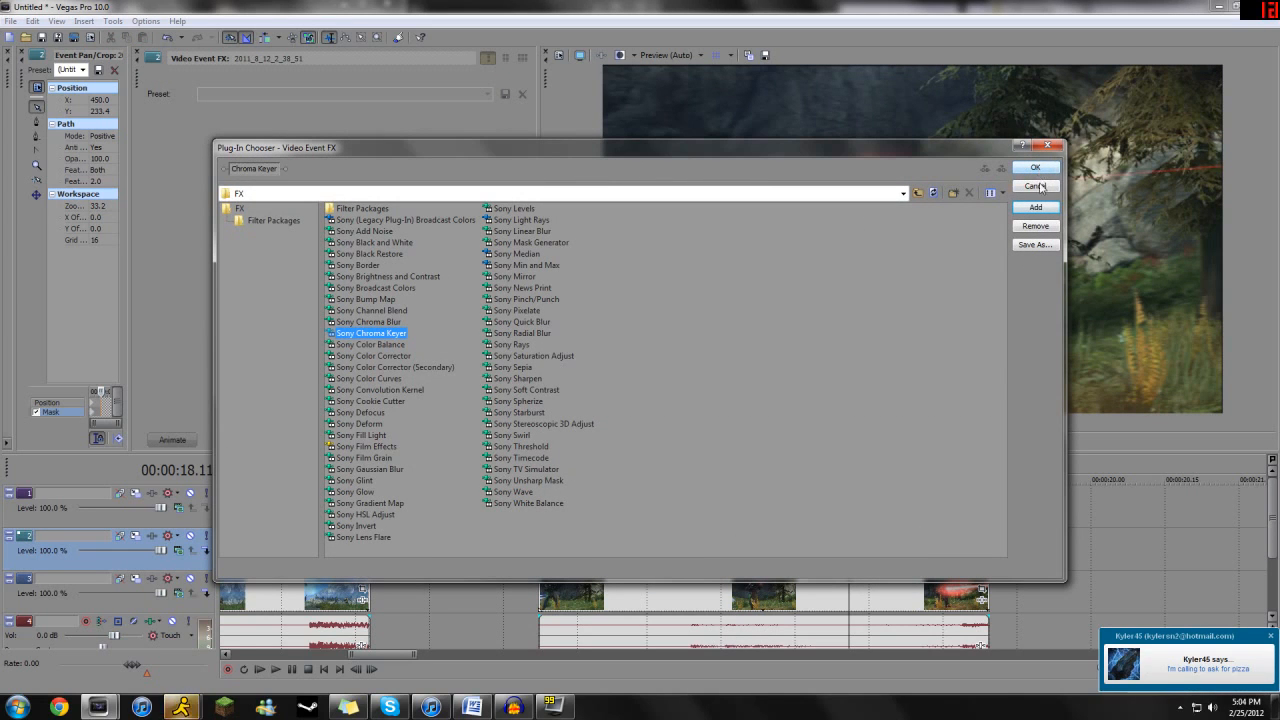
{"action": "left_click", "coordinate": [1035, 167]}
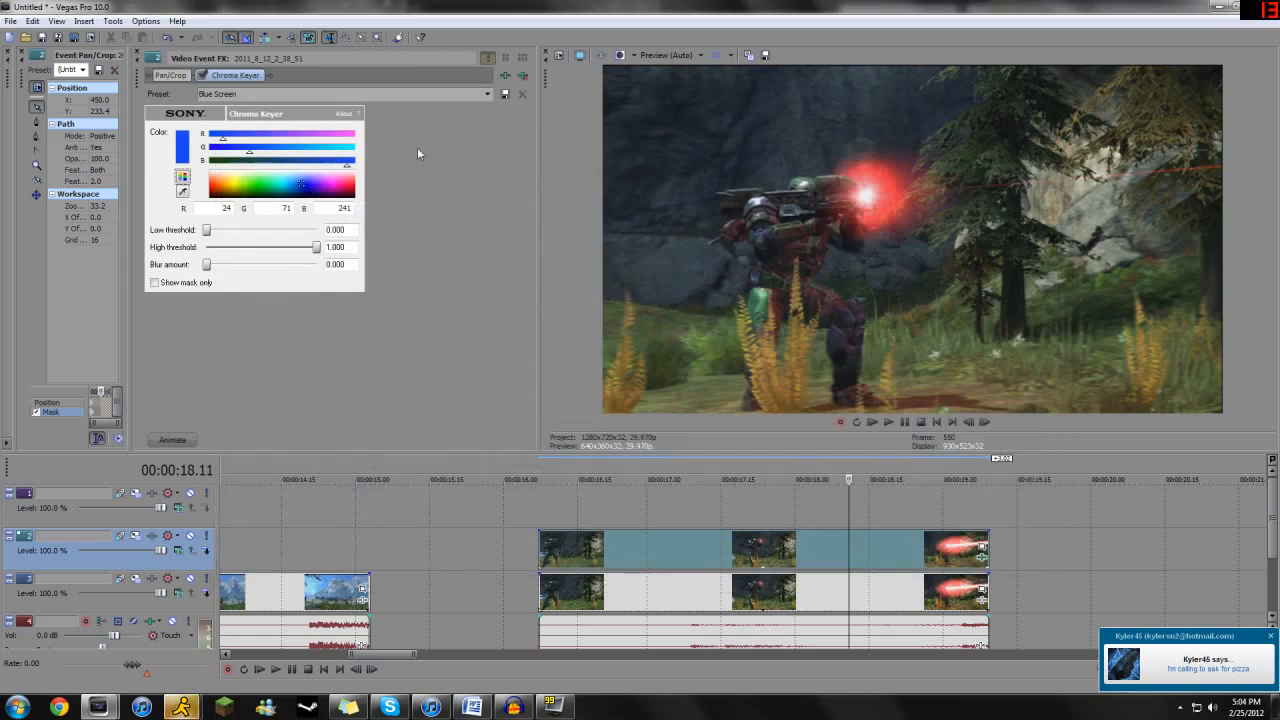
{"action": "left_click", "coordinate": [1213, 672]}
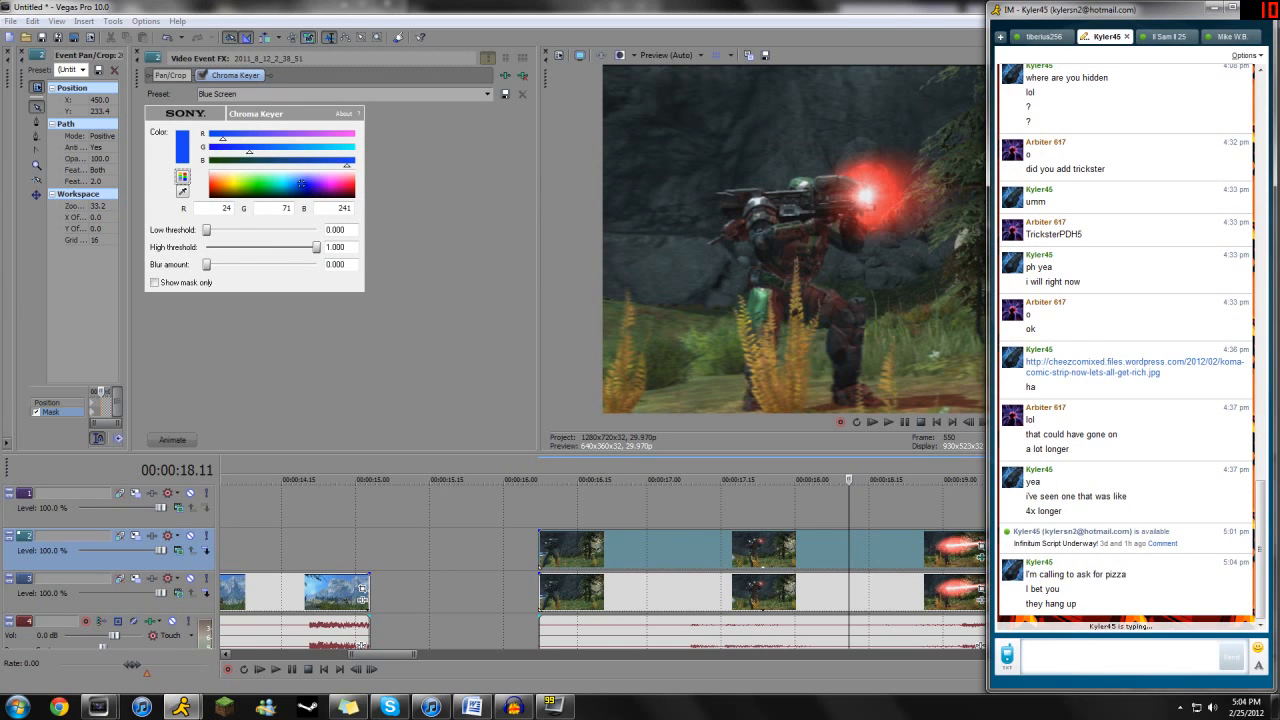
{"action": "left_click", "coordinate": [918, 12]}
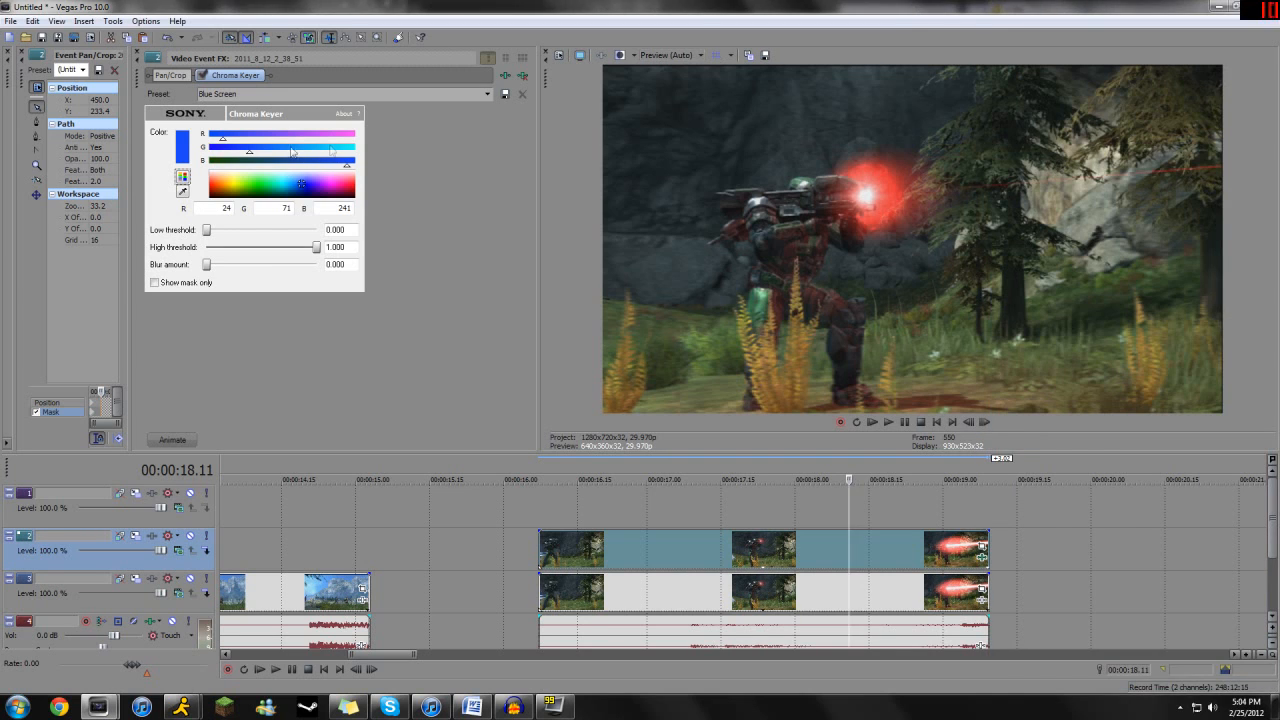
- Sample the red glow at the laser's muzzle in the preview as the Chroma Keyer's key color
{"action": "left_click", "coordinate": [182, 190]}
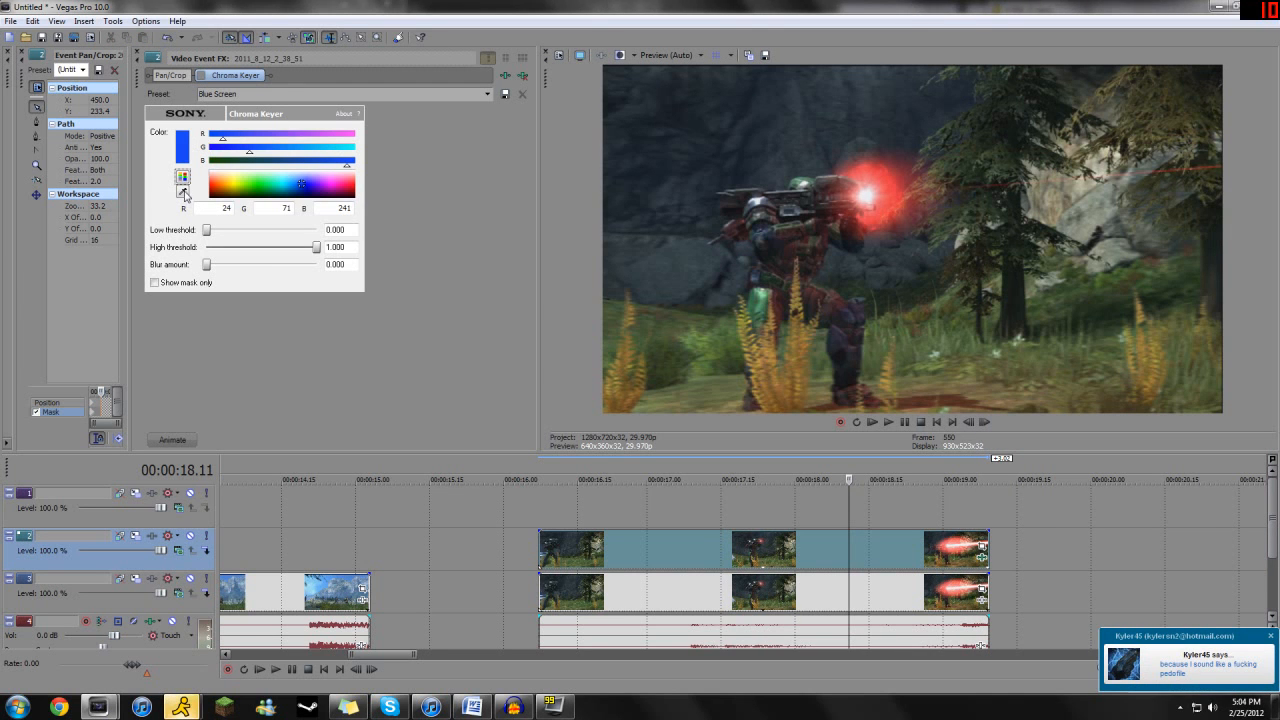
{"action": "left_click", "coordinate": [884, 174]}
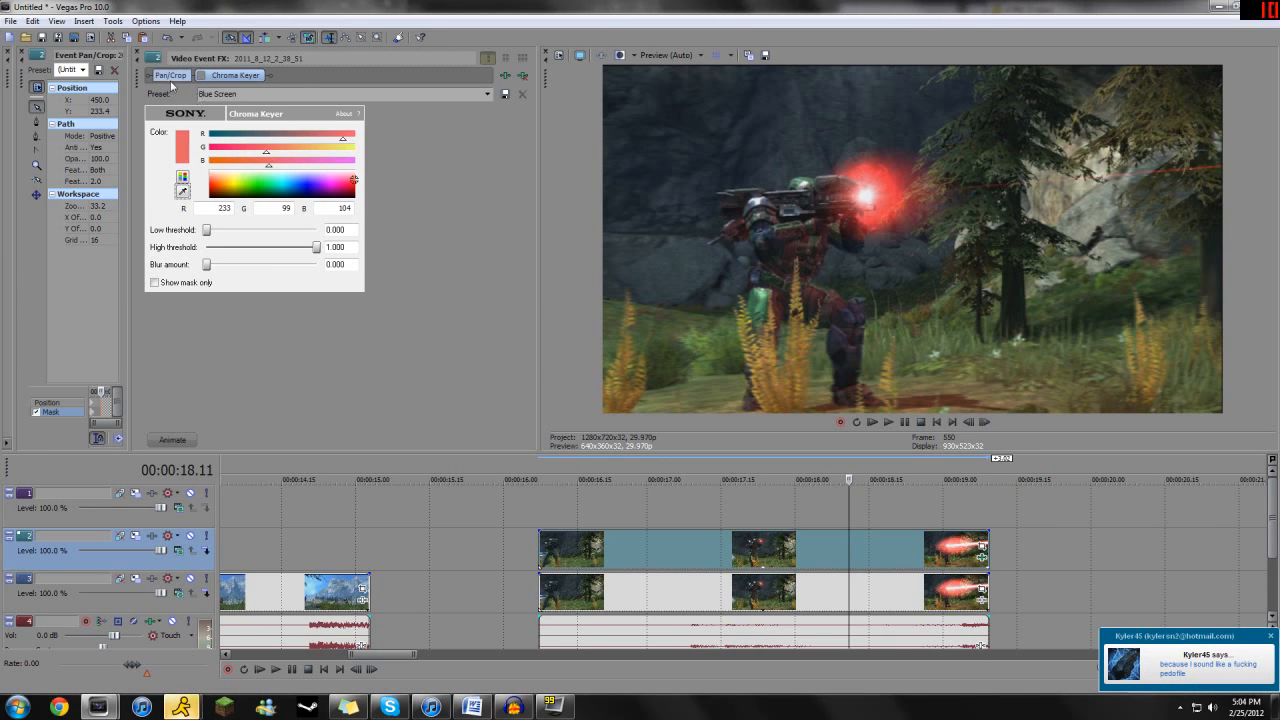
- Add the Sony Color Corrector to the original laser event on the lower track
{"action": "left_click", "coordinate": [983, 601]}
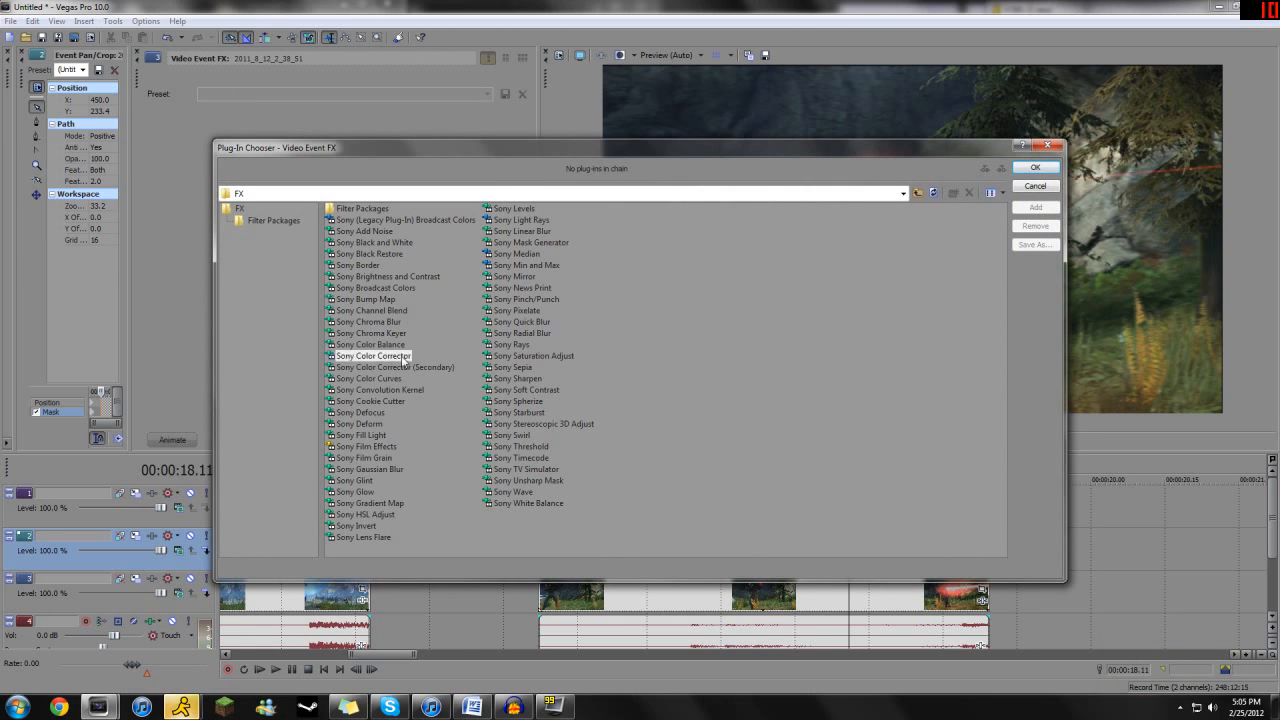
{"action": "double_click", "coordinate": [372, 356]}
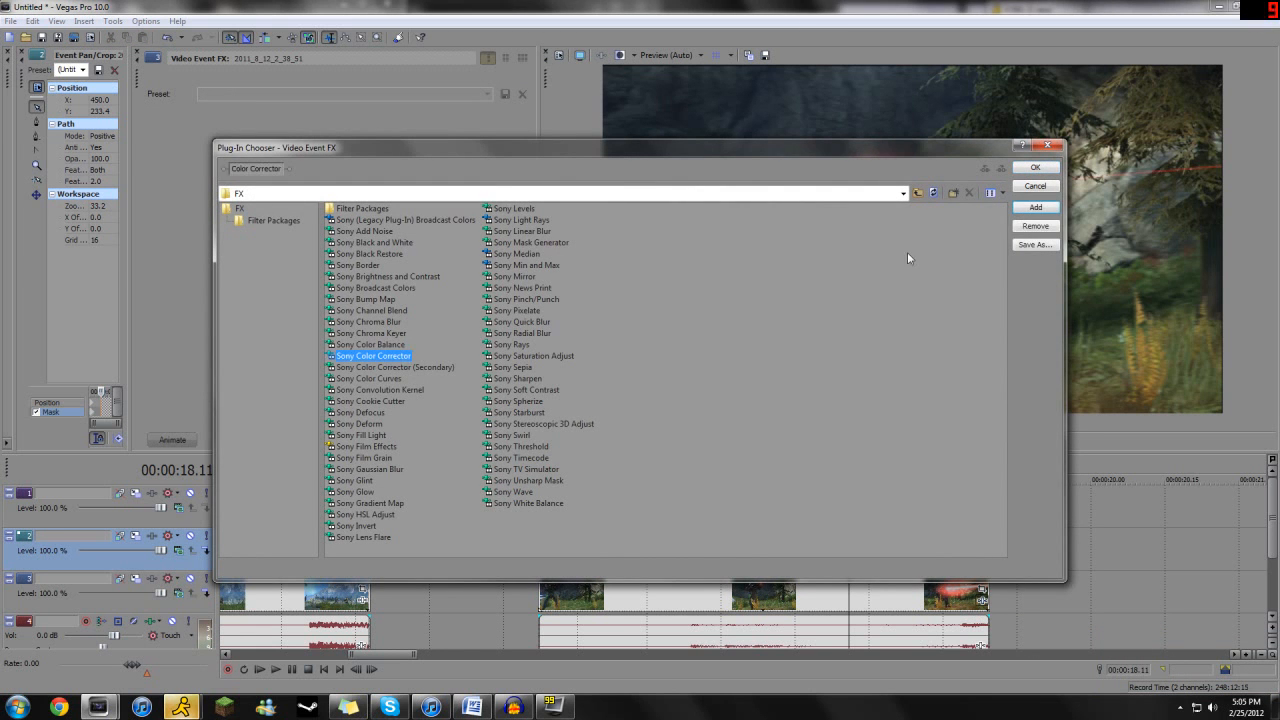
{"action": "left_click", "coordinate": [1035, 167]}
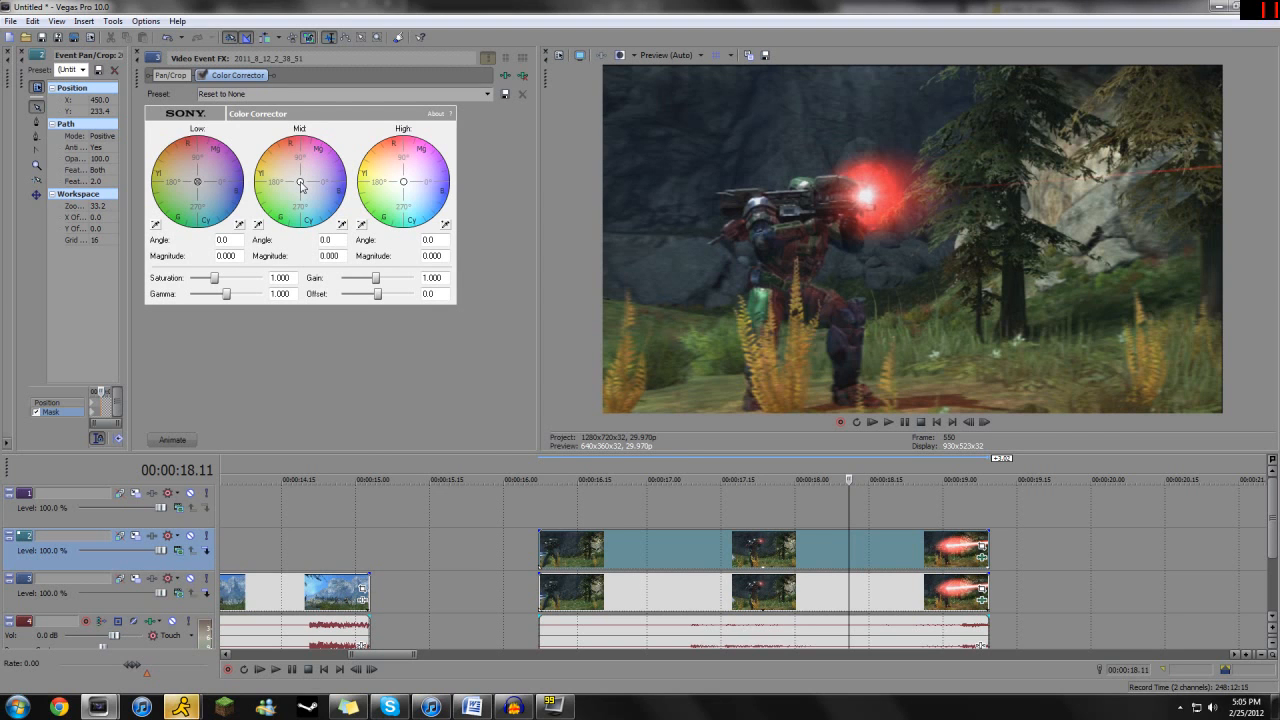
- Tint the lower laser event cyan with mid angle 284.6, magnitude 0.737, high angle 283.2, magnitude 0.748 and saturation 1.416
{"action": "left_click_drag", "start_coordinate": [301, 186], "coordinate": [254, 166]}
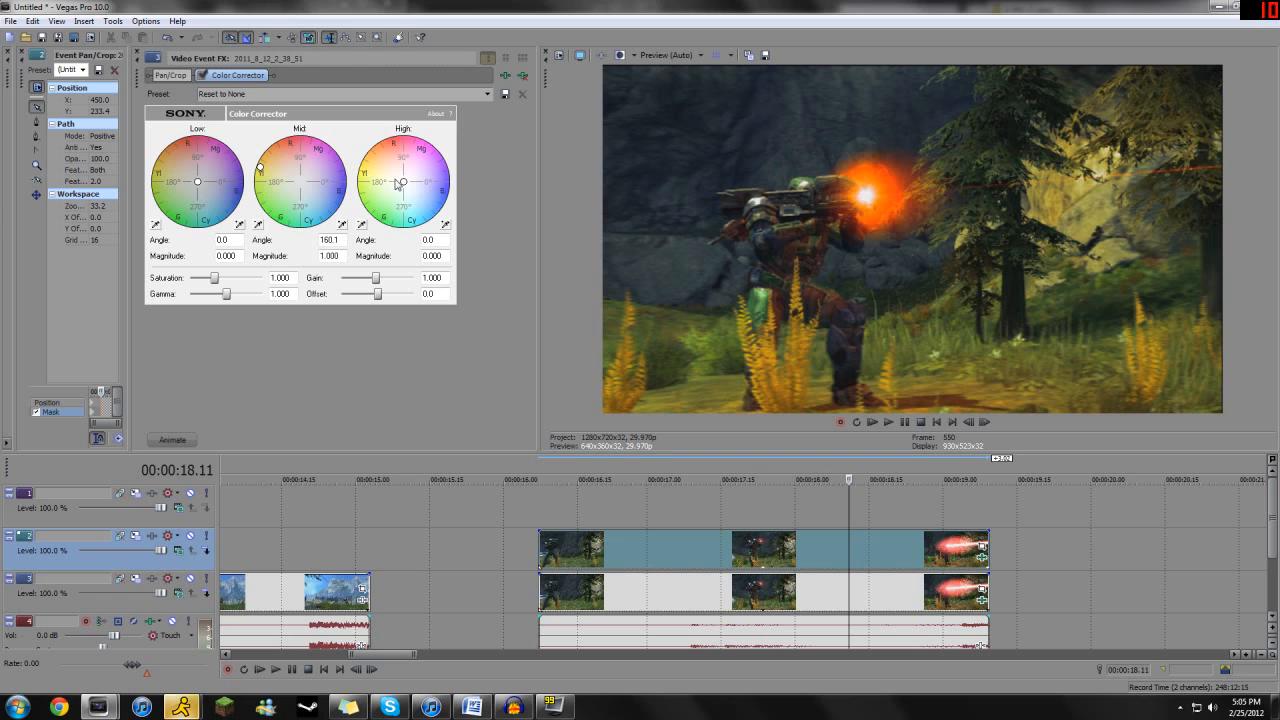
{"action": "left_click_drag", "start_coordinate": [403, 181], "coordinate": [378, 177]}
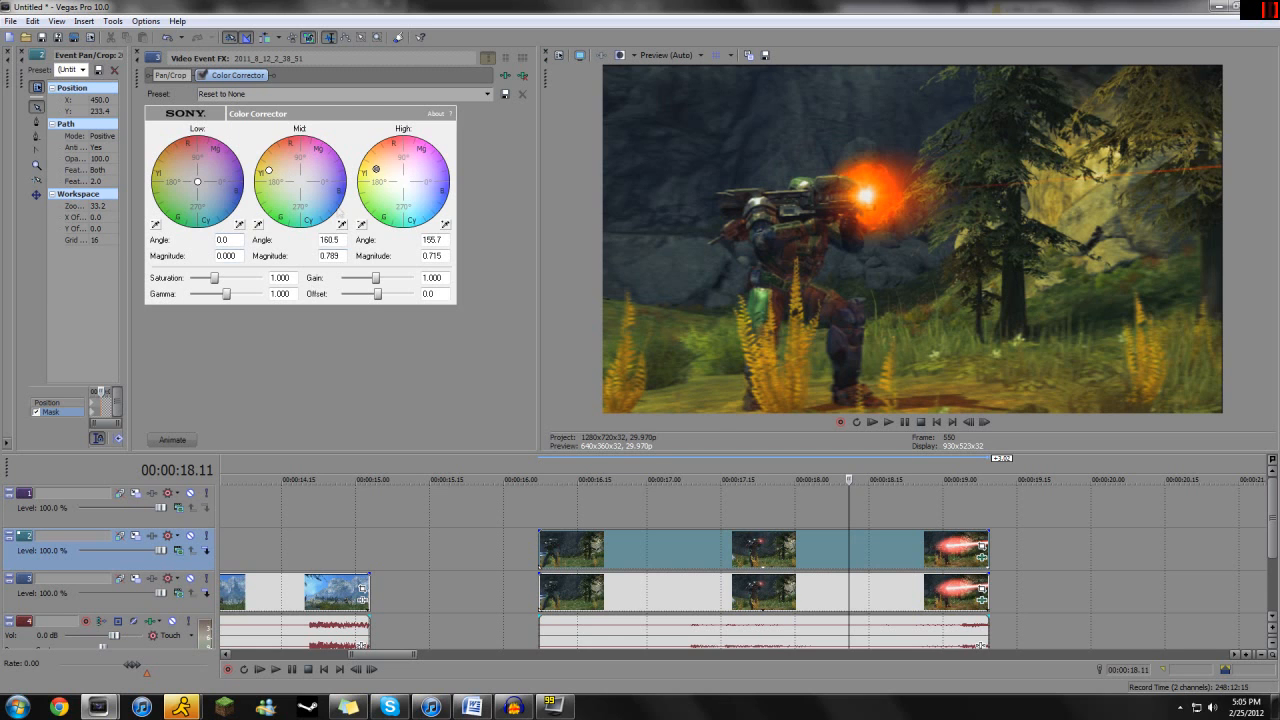
{"action": "left_click_drag", "start_coordinate": [215, 283], "coordinate": [224, 281]}
{"action": "left_click_drag", "start_coordinate": [270, 172], "coordinate": [309, 215]}
{"action": "left_click_drag", "start_coordinate": [377, 173], "coordinate": [417, 213]}
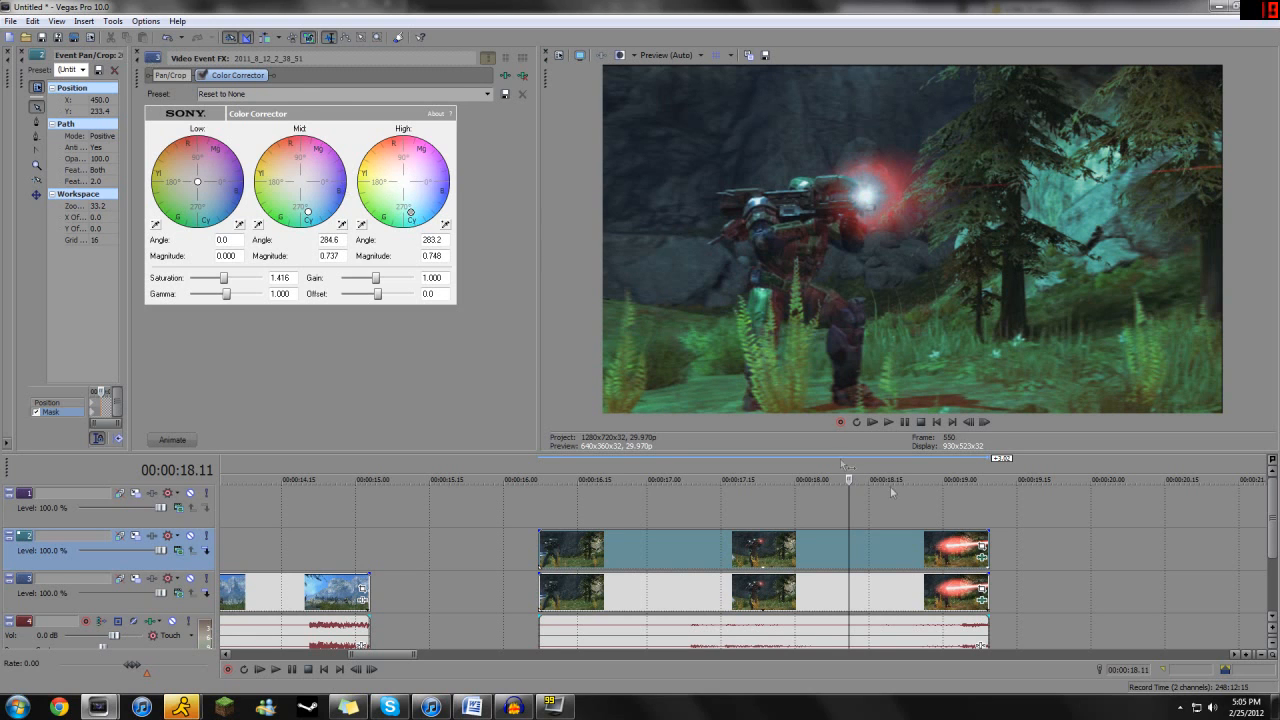
- Set the key color of the upper laser copy's Chroma Keyer to R 233, G 55, B 0
{"action": "left_click", "coordinate": [141, 55]}
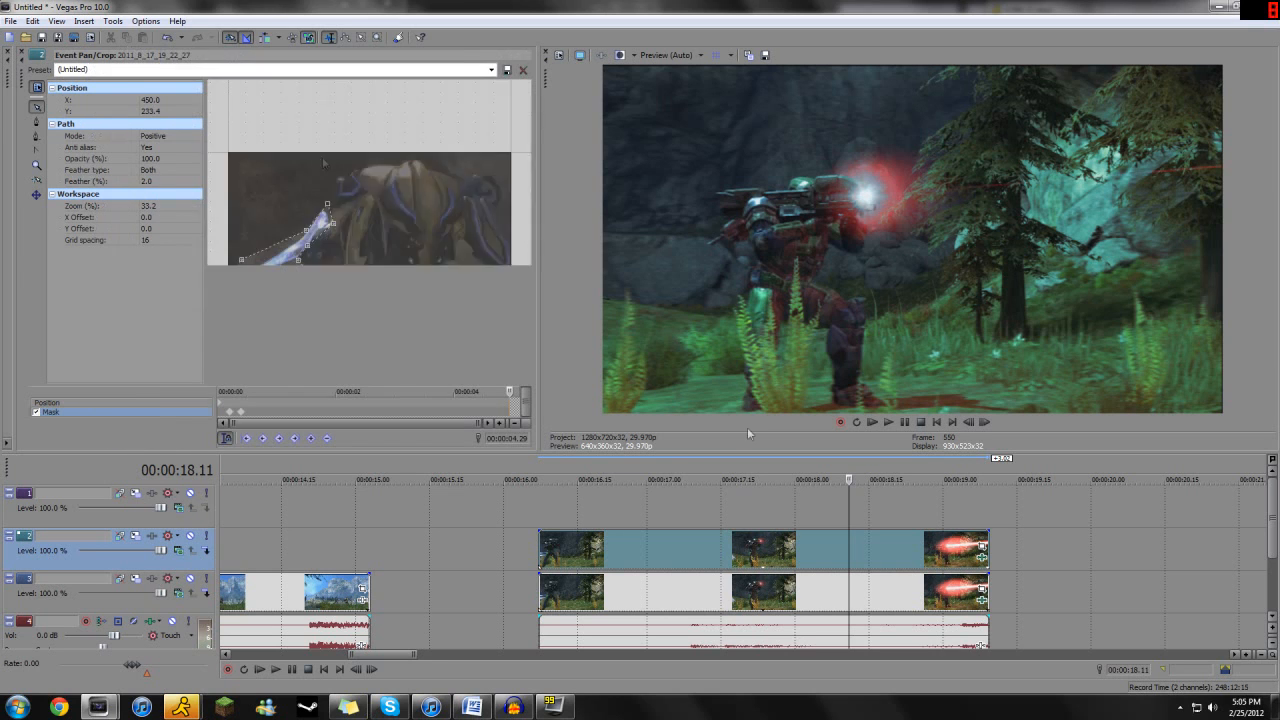
{"action": "left_click", "coordinate": [982, 557]}
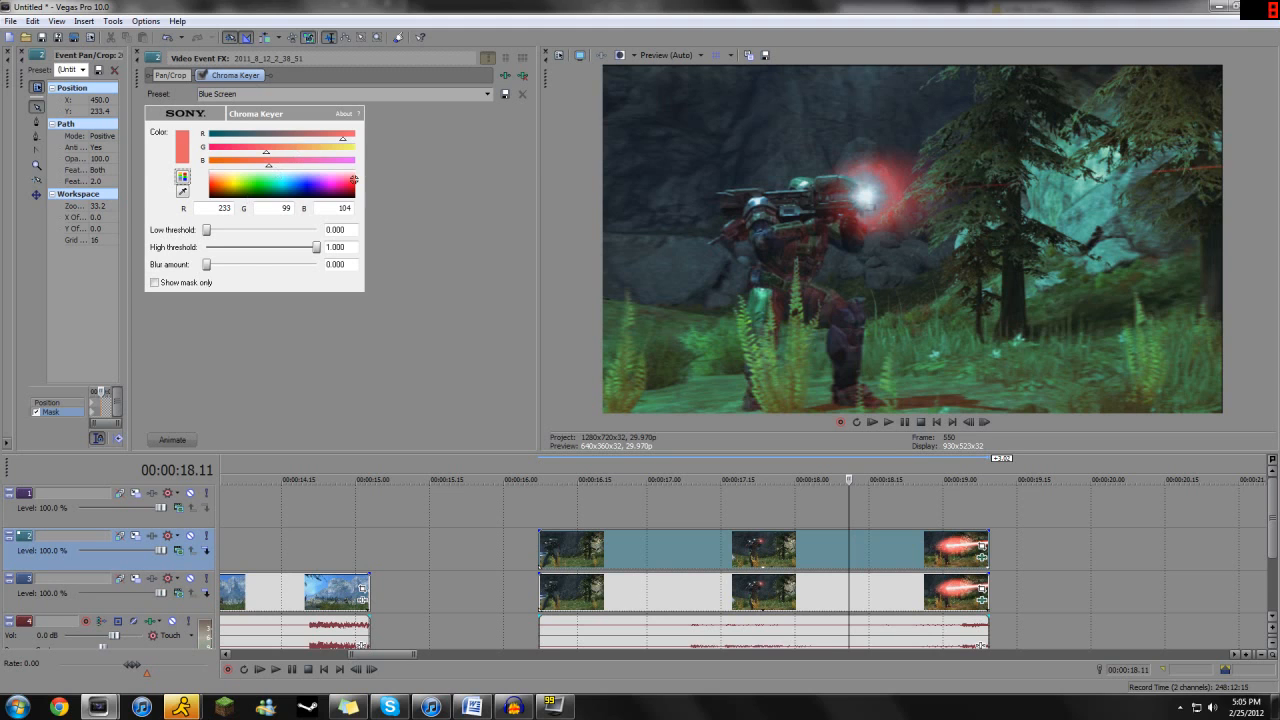
{"action": "left_click", "coordinate": [242, 148]}
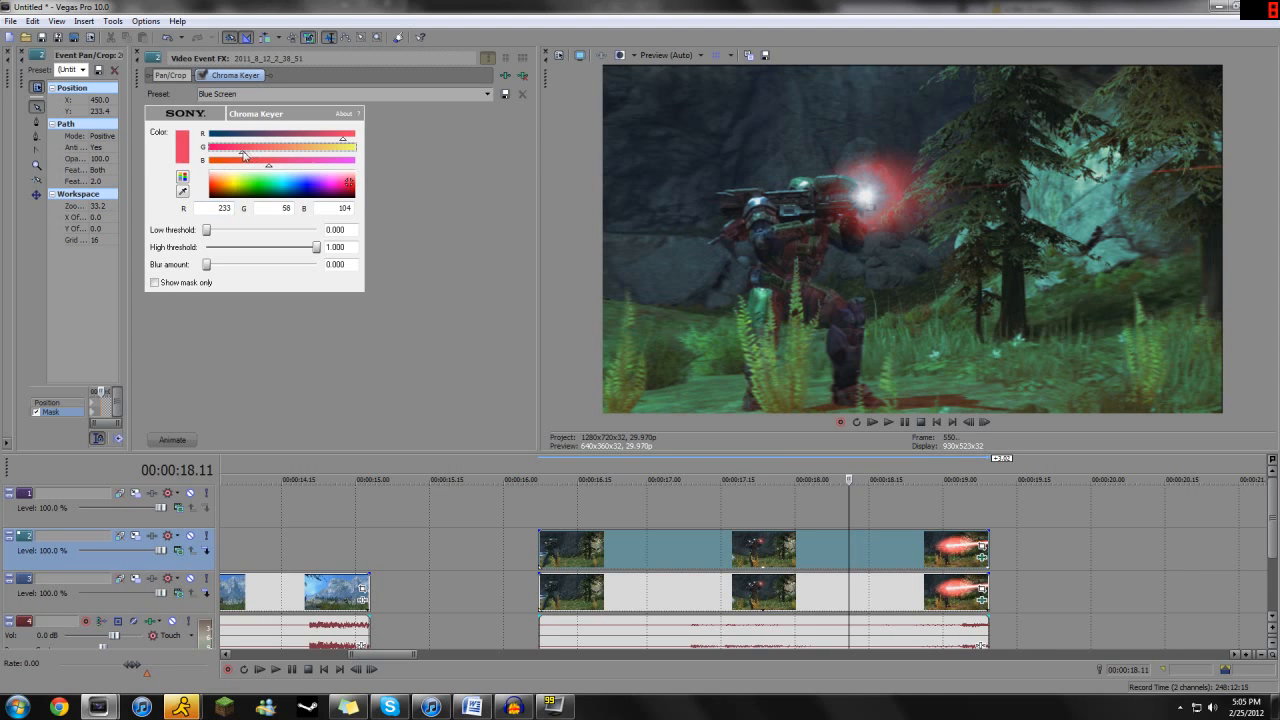
{"action": "mouse_move", "coordinate": [215, 232]}
{"action": "left_mouse_down"}
{"action": "mouse_move", "coordinate": [228, 234]}
{"action": "mouse_move", "coordinate": [208, 236]}
{"action": "left_mouse_up"}
{"action": "mouse_move", "coordinate": [322, 253]}
{"action": "left_mouse_down"}
{"action": "mouse_move", "coordinate": [167, 251]}
{"action": "mouse_move", "coordinate": [336, 260]}
{"action": "left_mouse_up"}
{"action": "mouse_move", "coordinate": [212, 236]}
{"action": "left_mouse_down"}
{"action": "mouse_move", "coordinate": [306, 242]}
{"action": "mouse_move", "coordinate": [205, 236]}
{"action": "left_mouse_up"}
{"action": "left_click", "coordinate": [204, 164]}
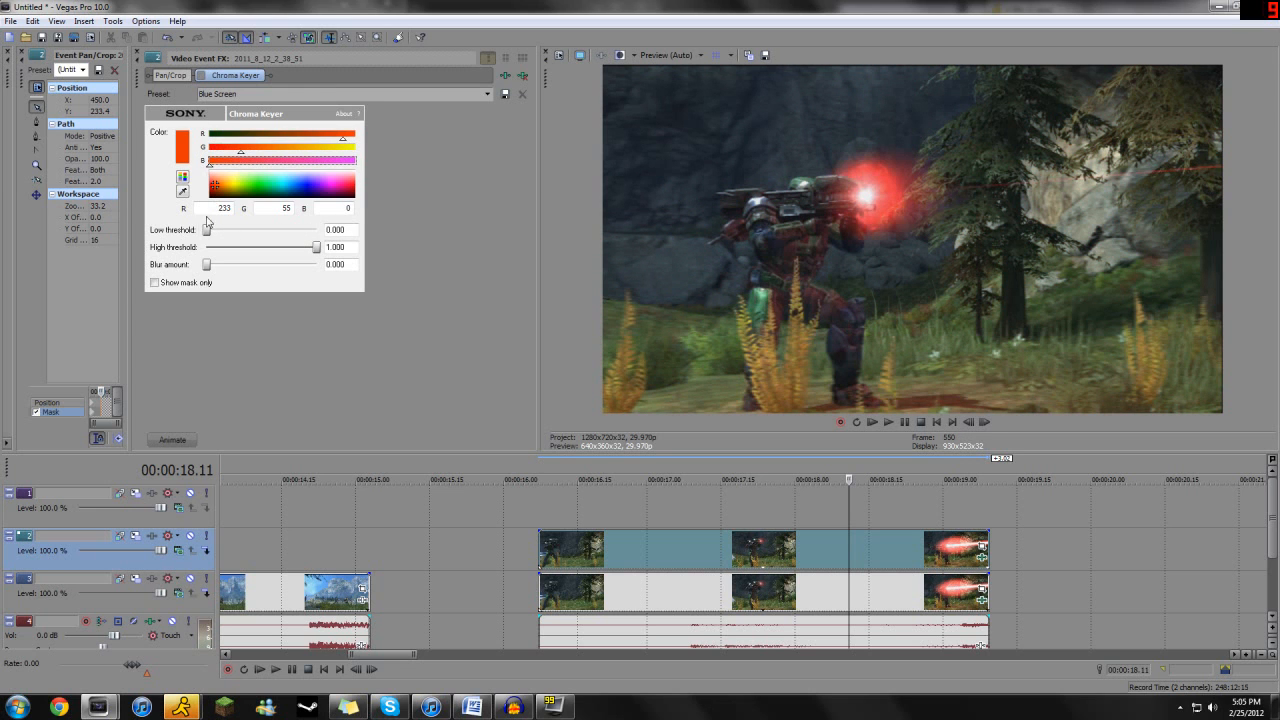
- Set the Chroma Keyer's low threshold to 0.151 and high threshold to 0.806, with its keyframe at 00:00:02.02
{"action": "left_click_drag", "start_coordinate": [206, 233], "coordinate": [222, 233]}
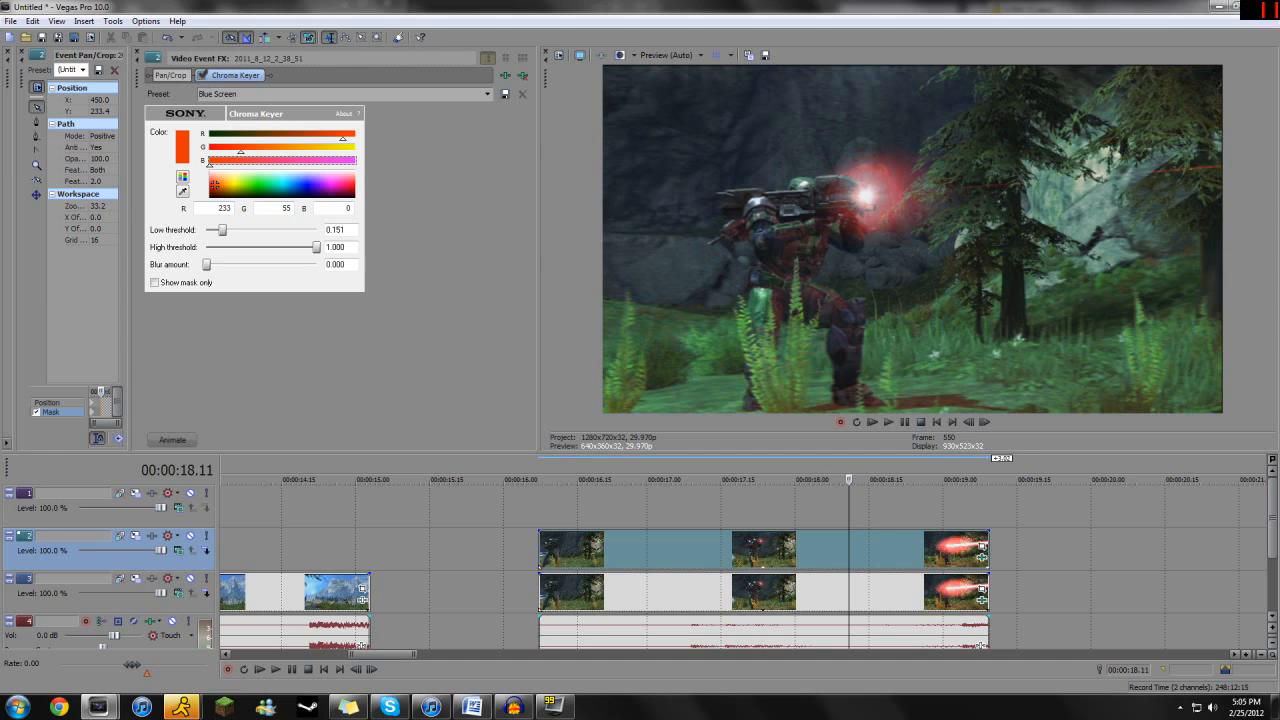
{"action": "left_click_drag", "start_coordinate": [318, 250], "coordinate": [294, 248]}
{"action": "left_click", "coordinate": [188, 440]}
{"action": "left_click", "coordinate": [222, 350]}
{"action": "left_click", "coordinate": [421, 352]}
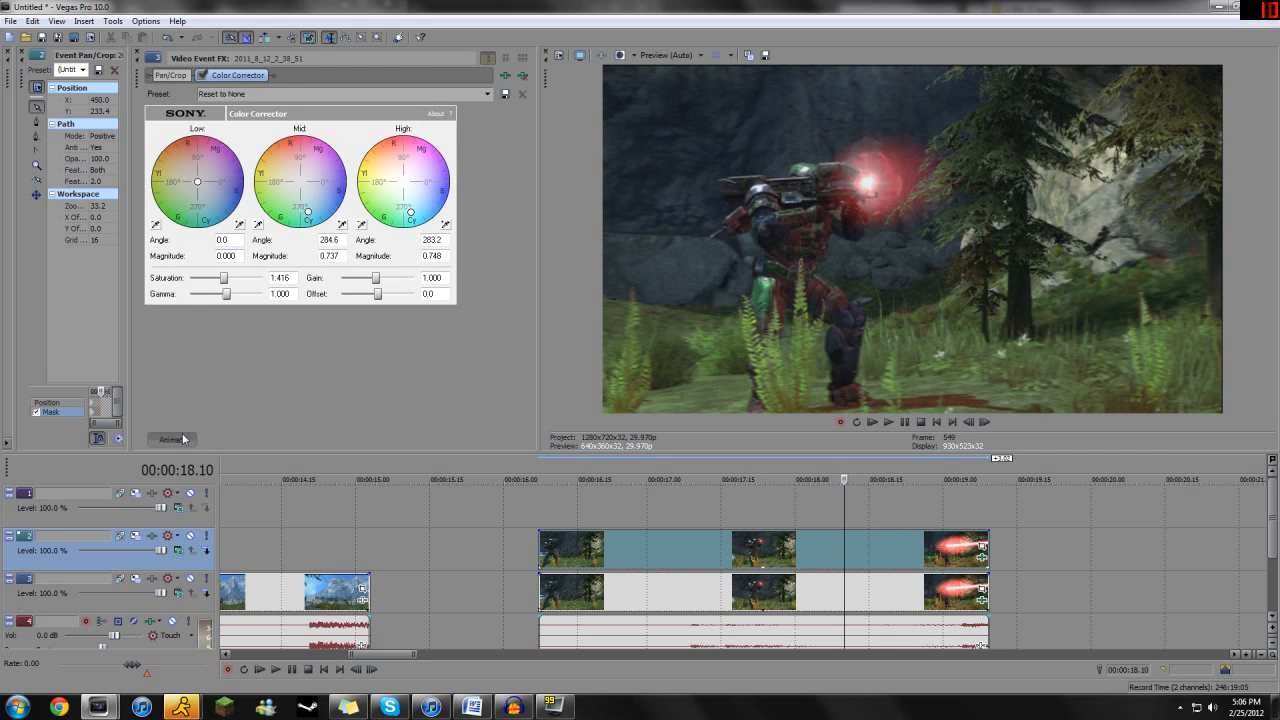
- Replace the lower laser event's Color Corrector with the Sony Color Corrector (Secondary)
{"action": "left_click", "coordinate": [183, 438]}
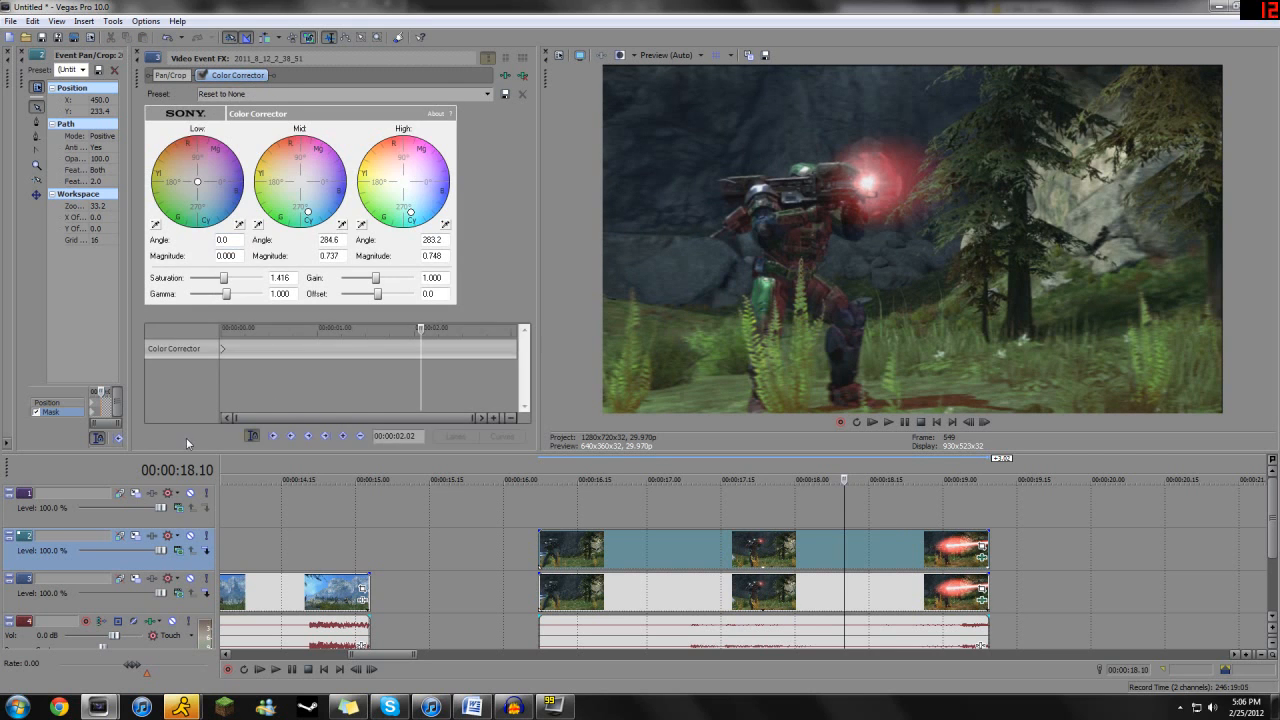
{"action": "left_click", "coordinate": [139, 66]}
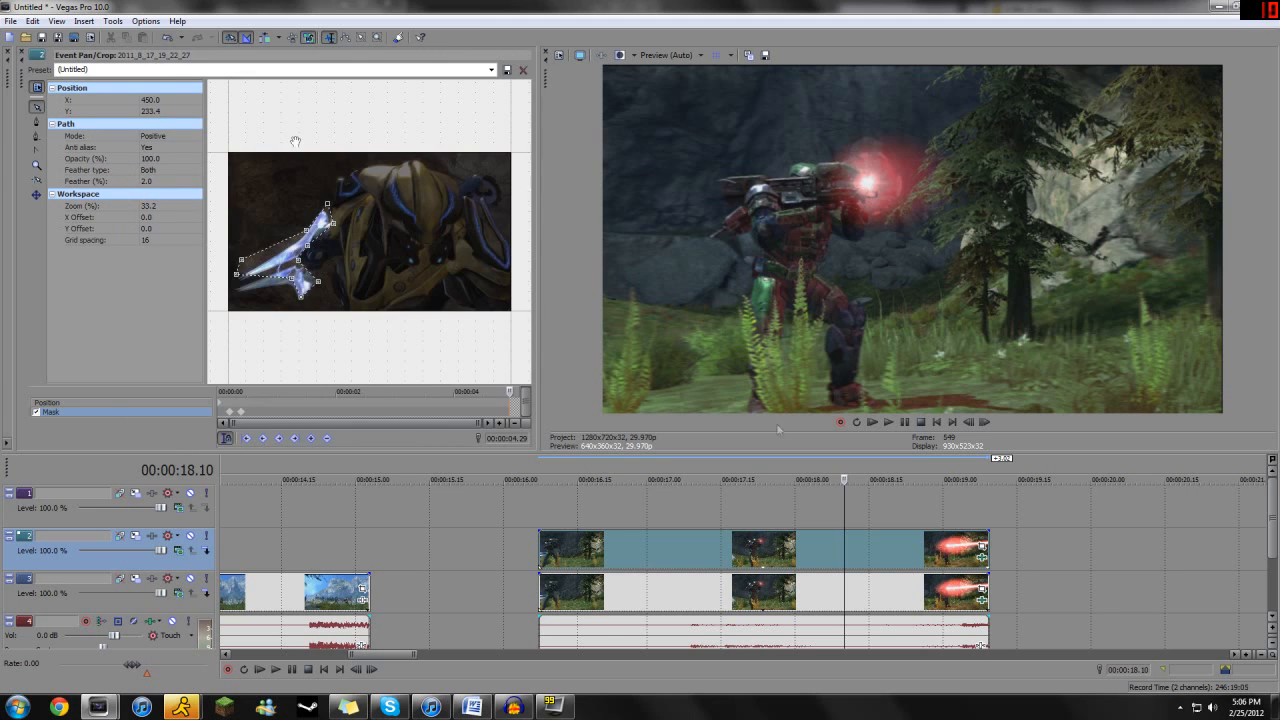
{"action": "left_click", "coordinate": [984, 556]}
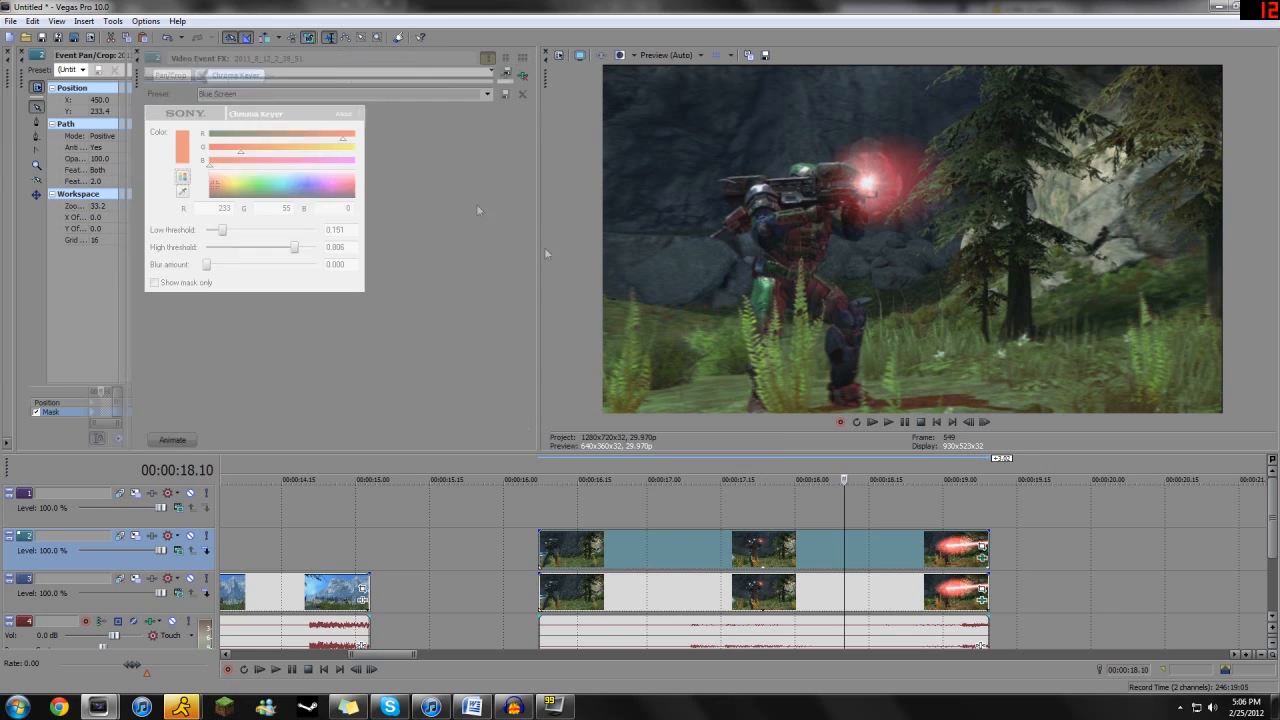
{"action": "left_click", "coordinate": [979, 592]}
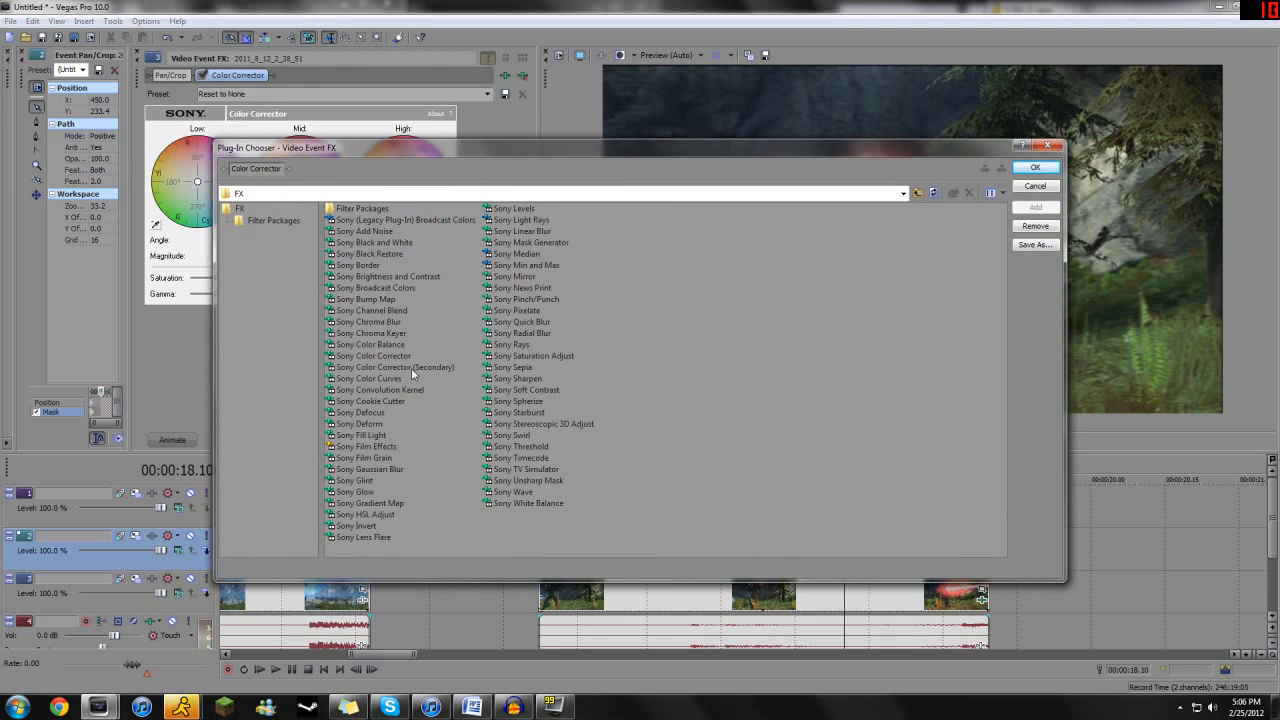
{"action": "double_click", "coordinate": [411, 368]}
{"action": "left_click", "coordinate": [1033, 168]}
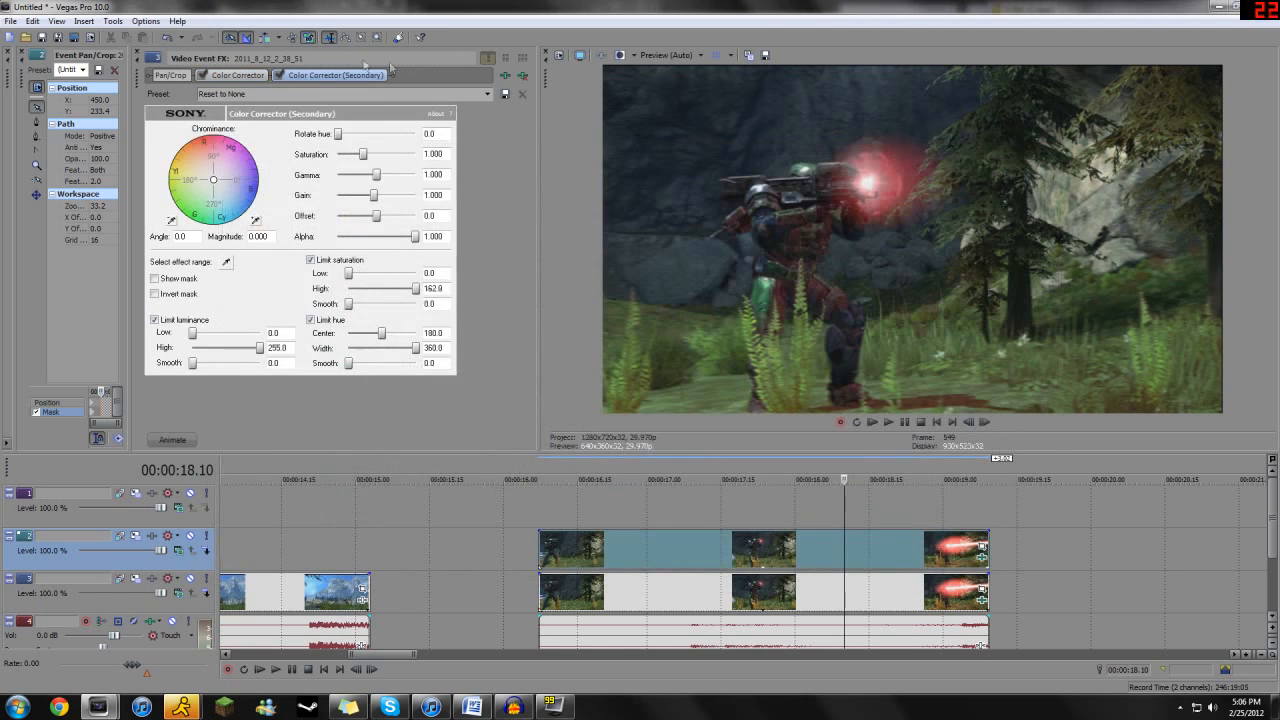
{"action": "left_click", "coordinate": [248, 78]}
{"action": "left_click", "coordinate": [523, 77]}
- Set the lower event's secondary corrector to chrominance angle 103.2, magnitude 0.772, hue rotation 192.4 and saturation 1.991
{"action": "left_click_drag", "start_coordinate": [220, 188], "coordinate": [207, 152]}
{"action": "left_click_drag", "start_coordinate": [342, 139], "coordinate": [377, 141]}
{"action": "left_click_drag", "start_coordinate": [383, 141], "coordinate": [380, 141]}
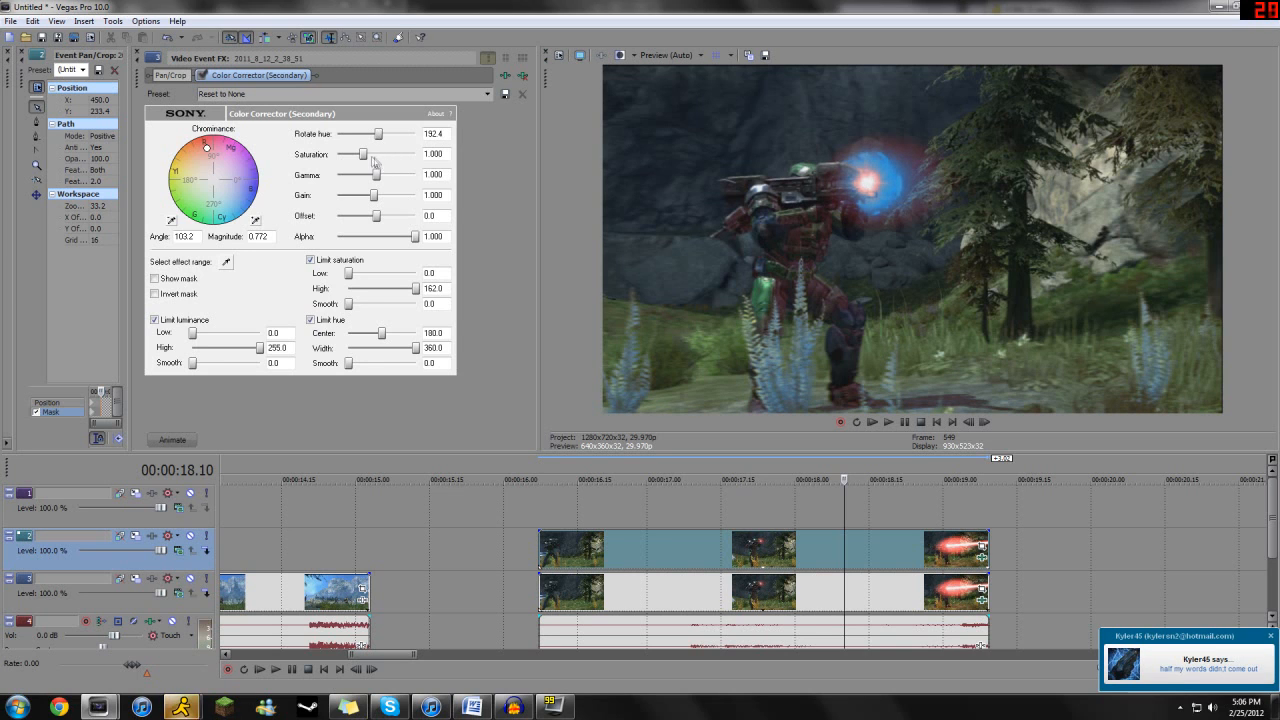
{"action": "left_click_drag", "start_coordinate": [363, 154], "coordinate": [389, 154]}
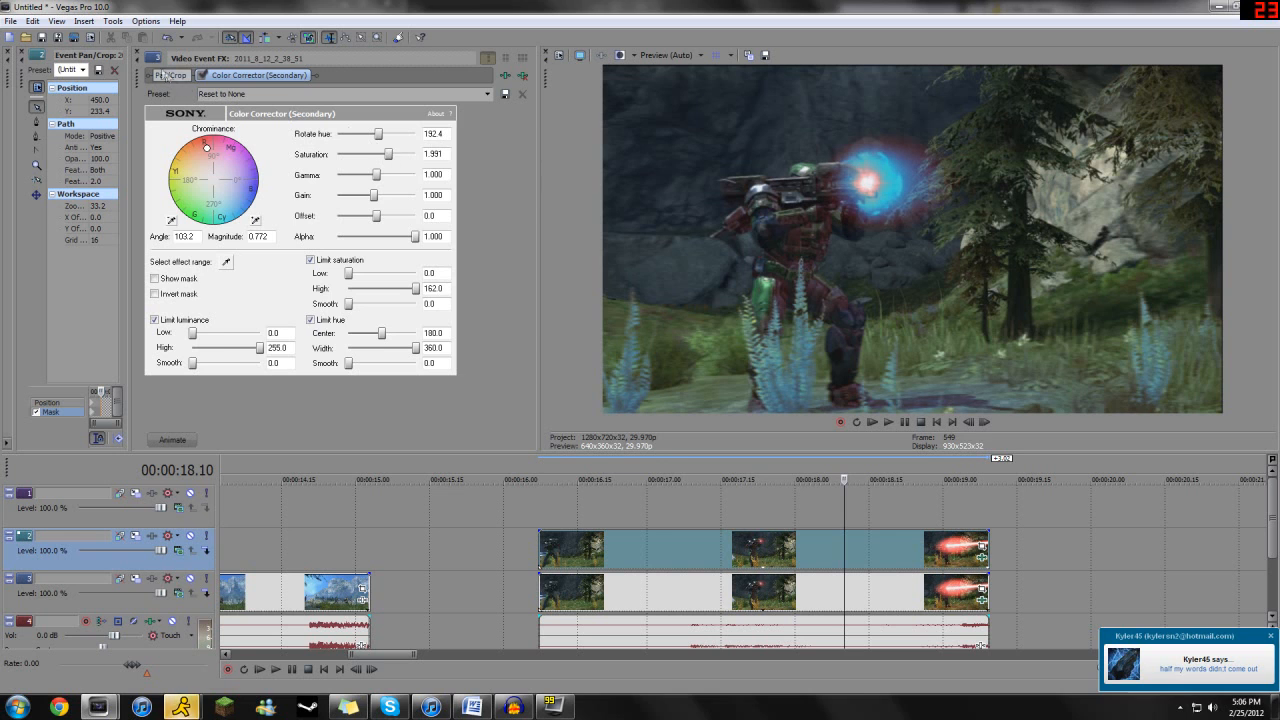
- Remove the Chroma Keyer from the upper laser copy and add a fresh Sony Chroma Keyer to it
{"action": "left_click", "coordinate": [137, 55]}
{"action": "left_click", "coordinate": [984, 558]}
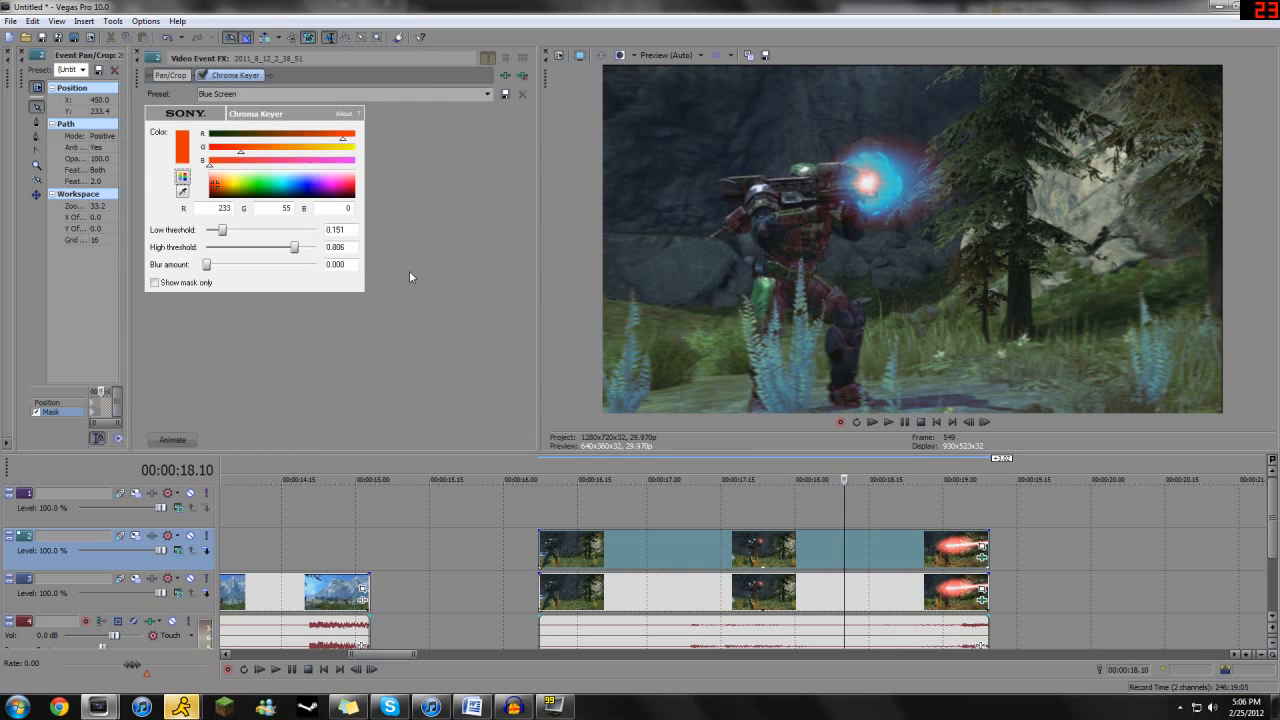
{"action": "mouse_move", "coordinate": [222, 232]}
{"action": "left_mouse_down"}
{"action": "mouse_move", "coordinate": [205, 231]}
{"action": "mouse_move", "coordinate": [315, 248]}
{"action": "mouse_move", "coordinate": [210, 249]}
{"action": "mouse_move", "coordinate": [235, 250]}
{"action": "left_mouse_up"}
{"action": "left_click", "coordinate": [523, 76]}
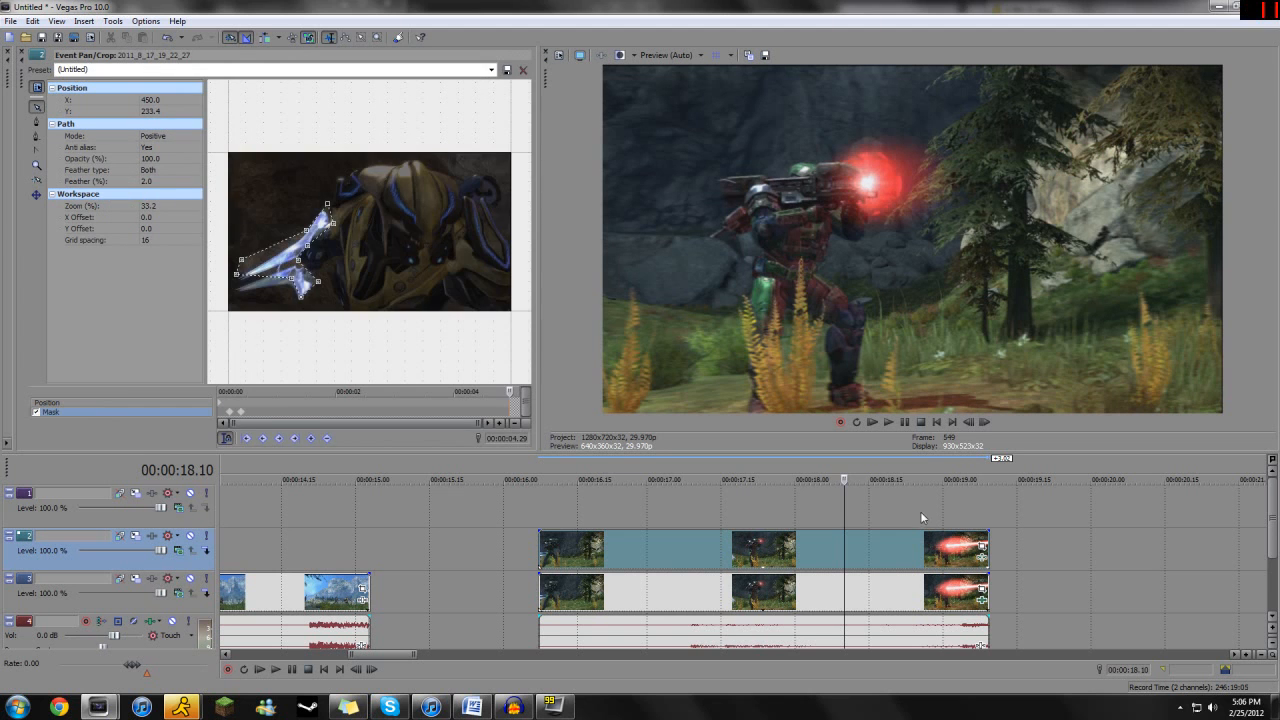
{"action": "left_click", "coordinate": [983, 560]}
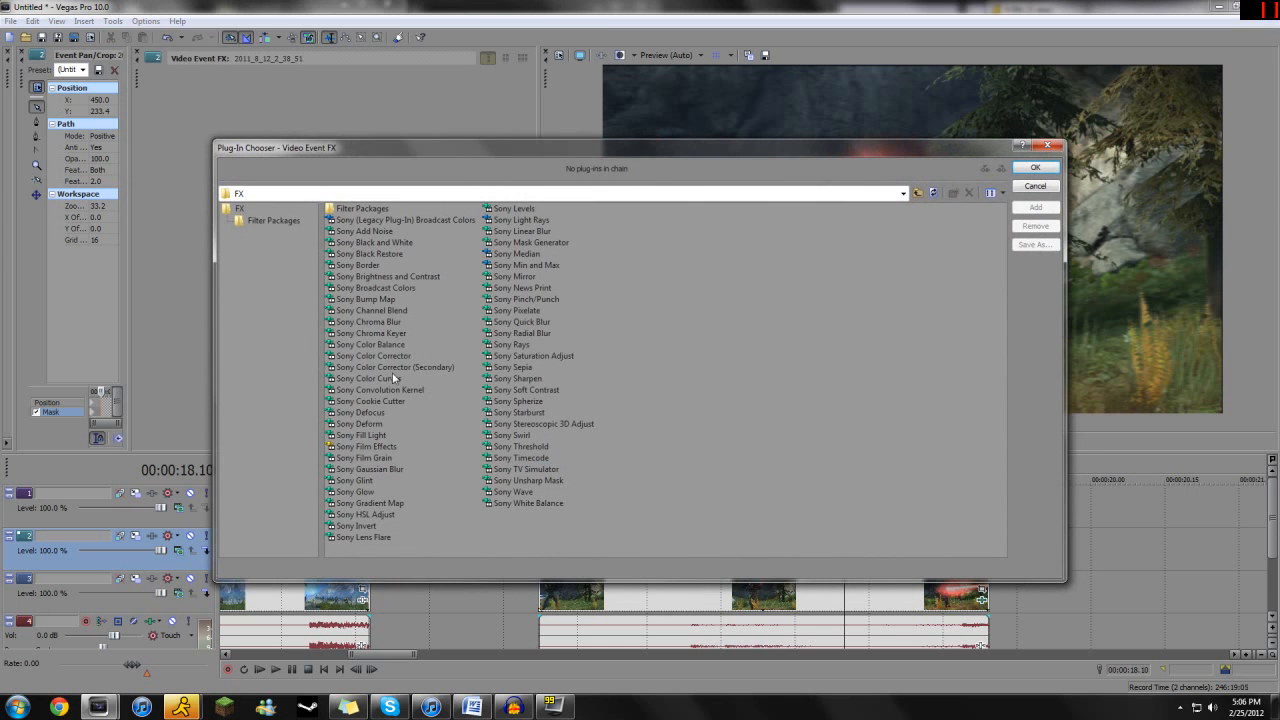
{"action": "double_click", "coordinate": [398, 338]}
{"action": "key", "text": "Return"}
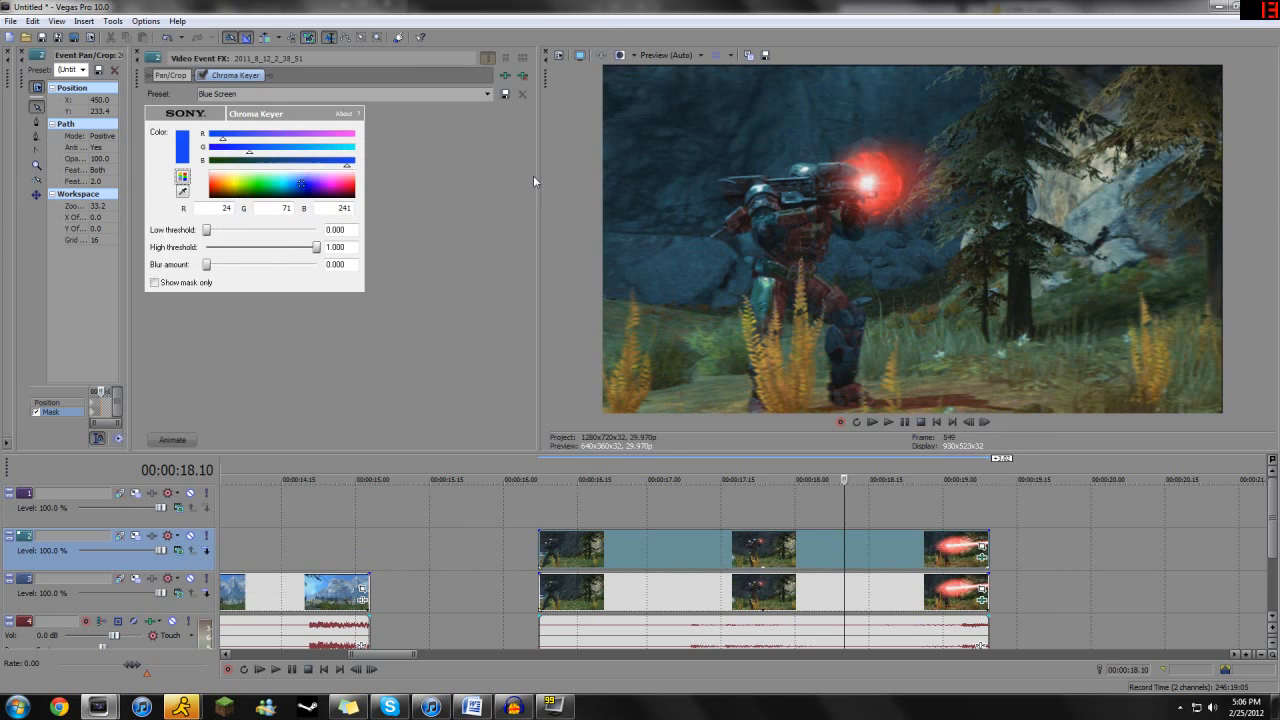
- Key the upper copy on red with hue 255, saturation 255, luminance 109, low threshold 0.175, high threshold 0.836 and blur amount 0.157
{"action": "left_click_drag", "start_coordinate": [335, 195], "coordinate": [372, 188]}
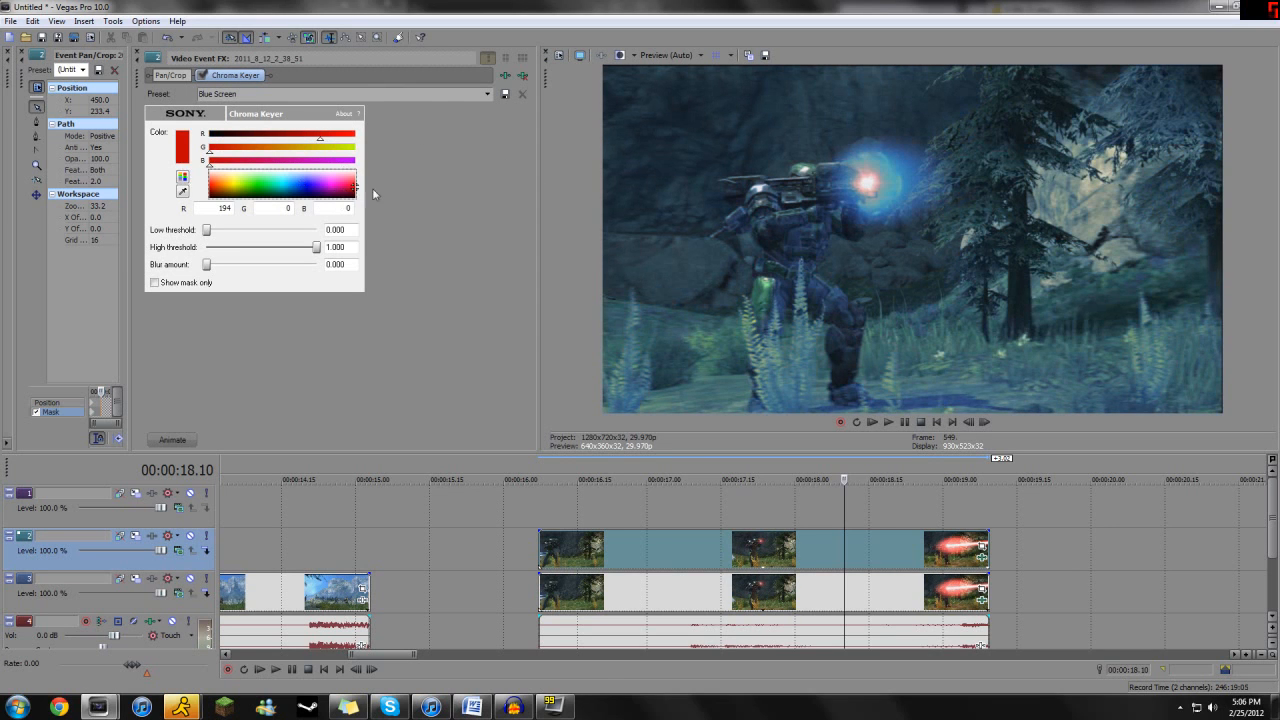
{"action": "left_click_drag", "start_coordinate": [207, 233], "coordinate": [232, 233]}
{"action": "left_click_drag", "start_coordinate": [316, 247], "coordinate": [300, 253]}
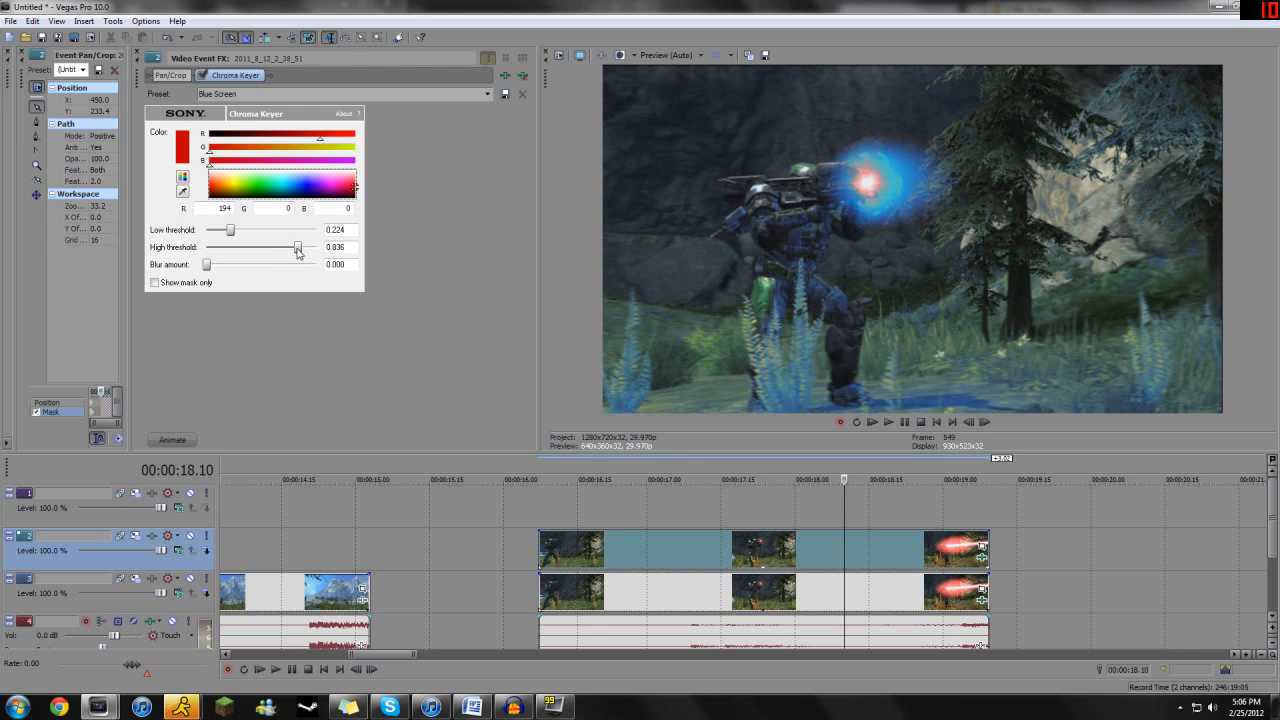
{"action": "left_click_drag", "start_coordinate": [208, 268], "coordinate": [227, 235]}
{"action": "left_click", "coordinate": [186, 180]}
{"action": "left_click_drag", "start_coordinate": [265, 172], "coordinate": [274, 171]}
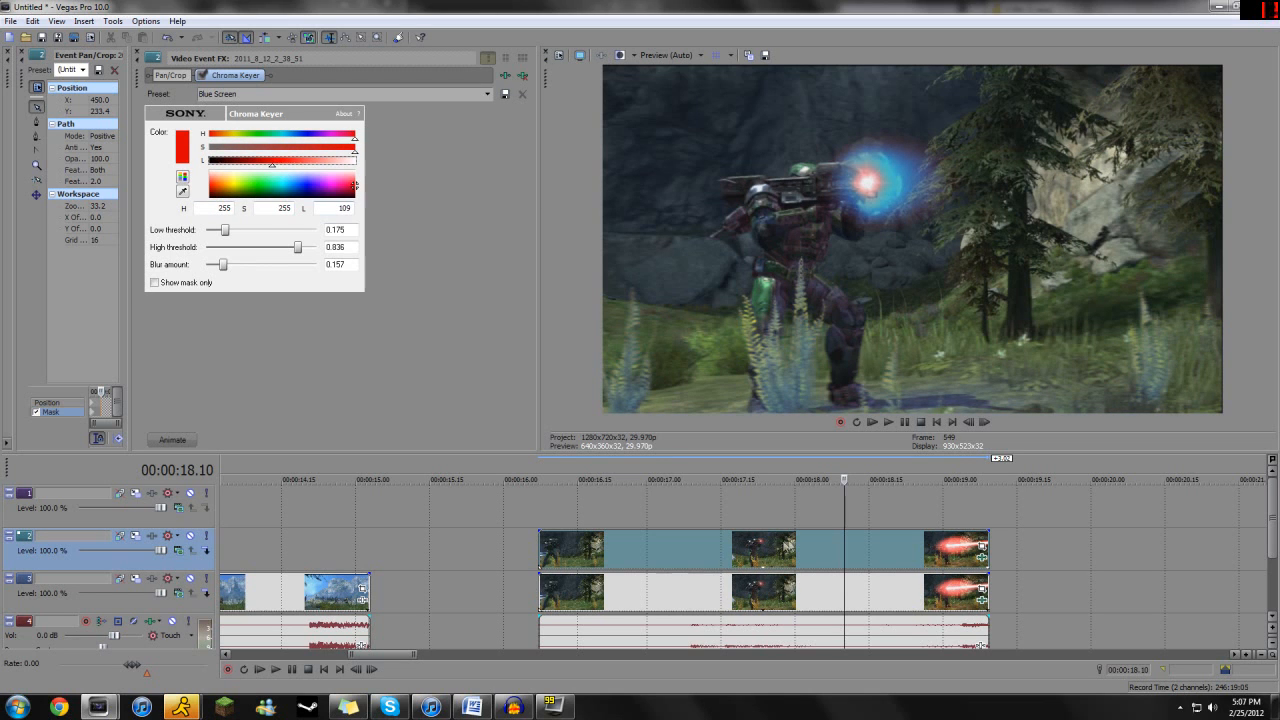
- Check the effect along the laser clip, and sample the red muzzle glow at 00:00:18.29 as the key color
{"action": "left_click", "coordinate": [845, 510]}
{"action": "left_click", "coordinate": [890, 509]}
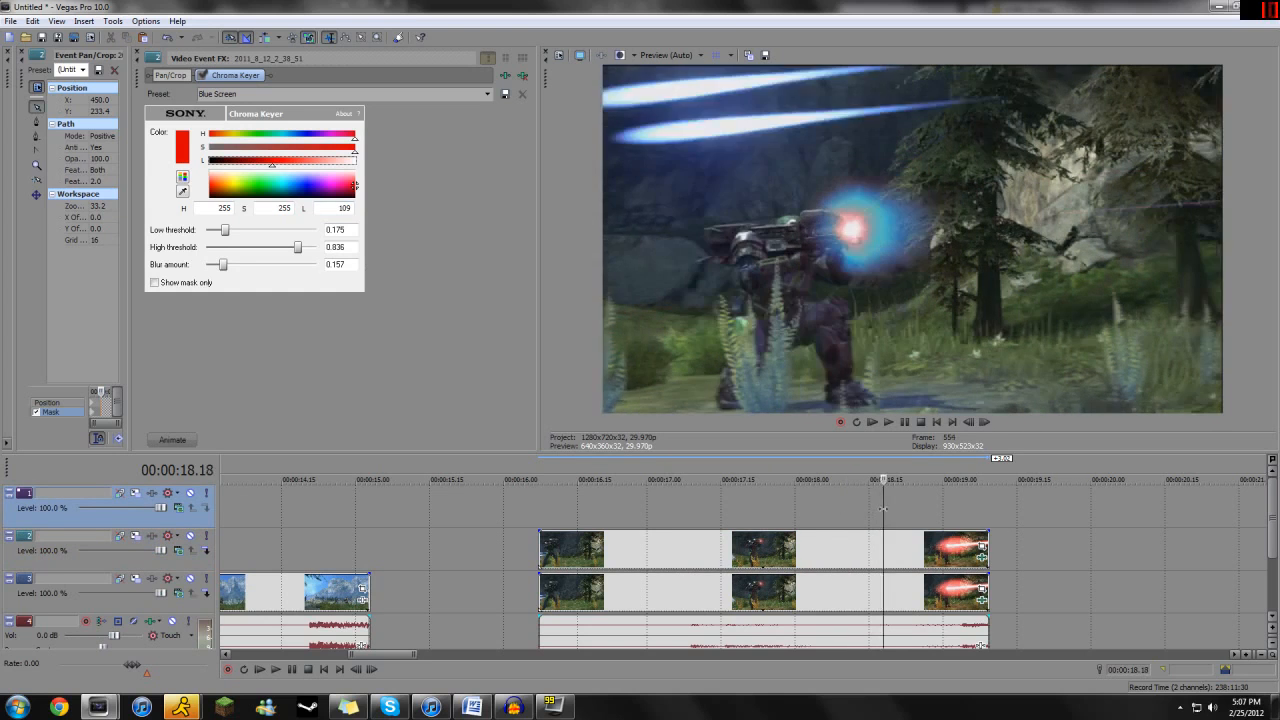
{"action": "left_click_drag", "start_coordinate": [890, 509], "coordinate": [726, 503]}
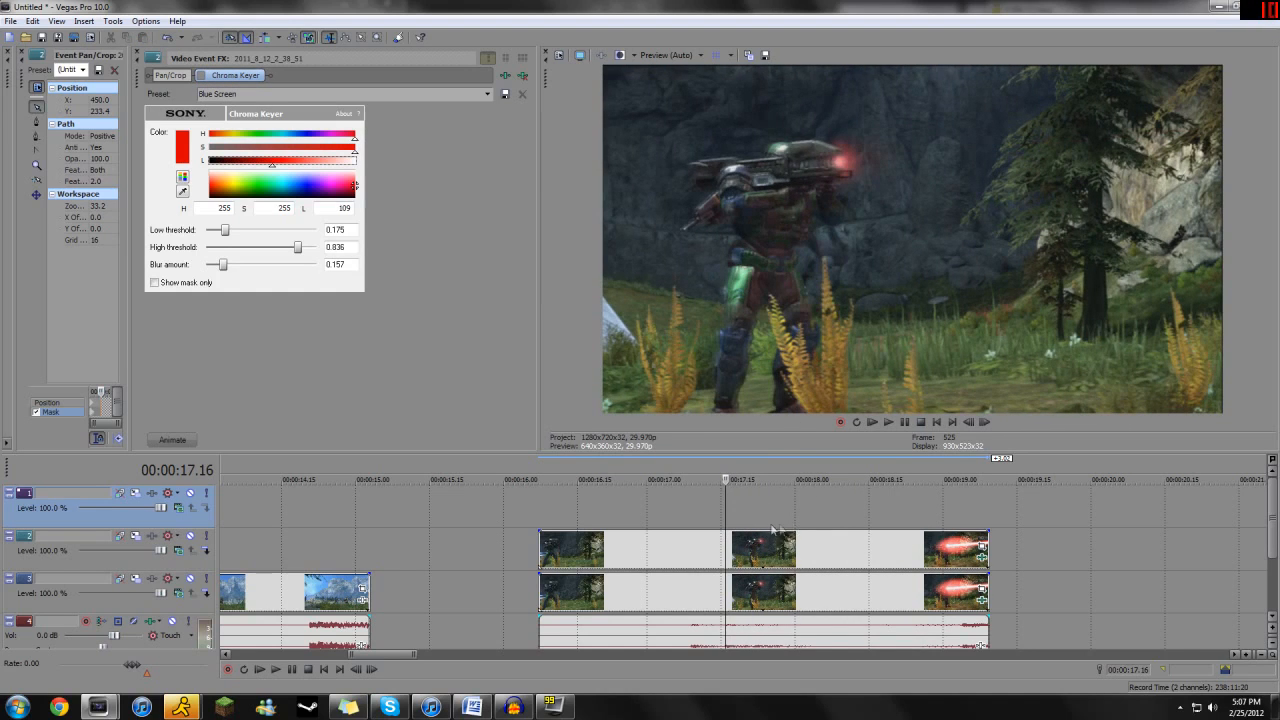
{"action": "left_click_drag", "start_coordinate": [726, 511], "coordinate": [938, 508]}
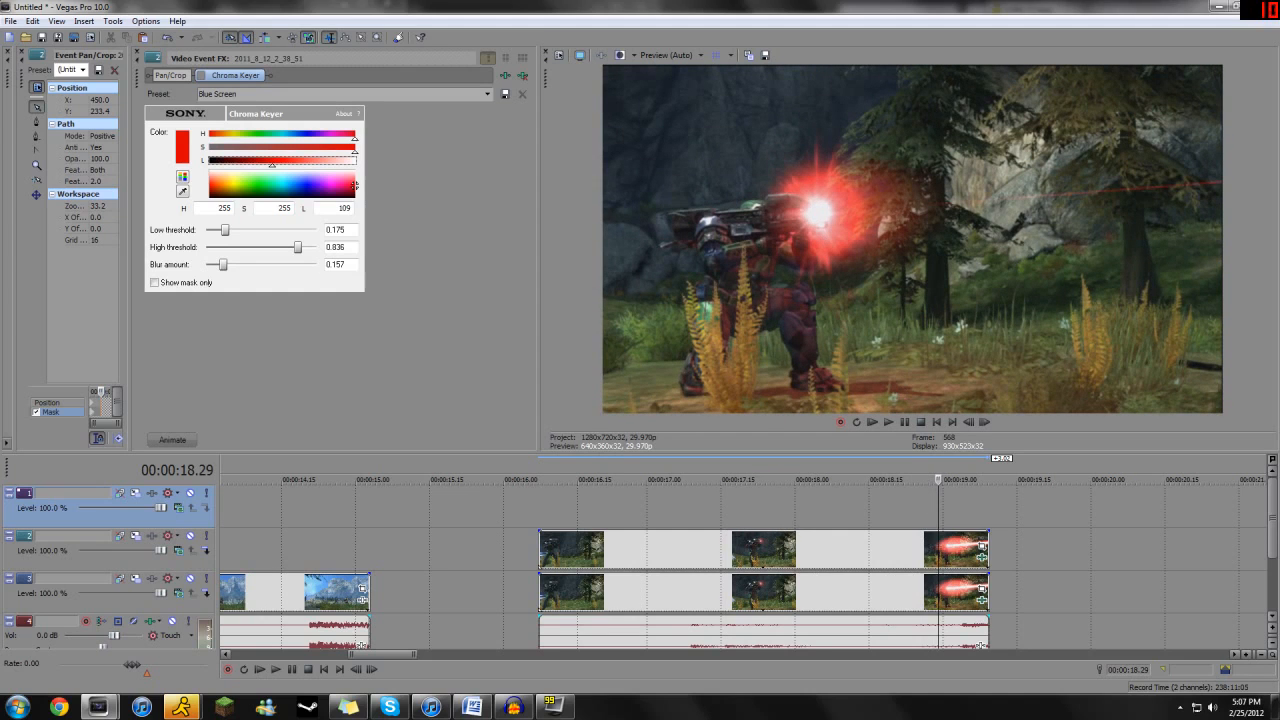
{"action": "left_click", "coordinate": [182, 191]}
{"action": "left_click", "coordinate": [816, 185]}
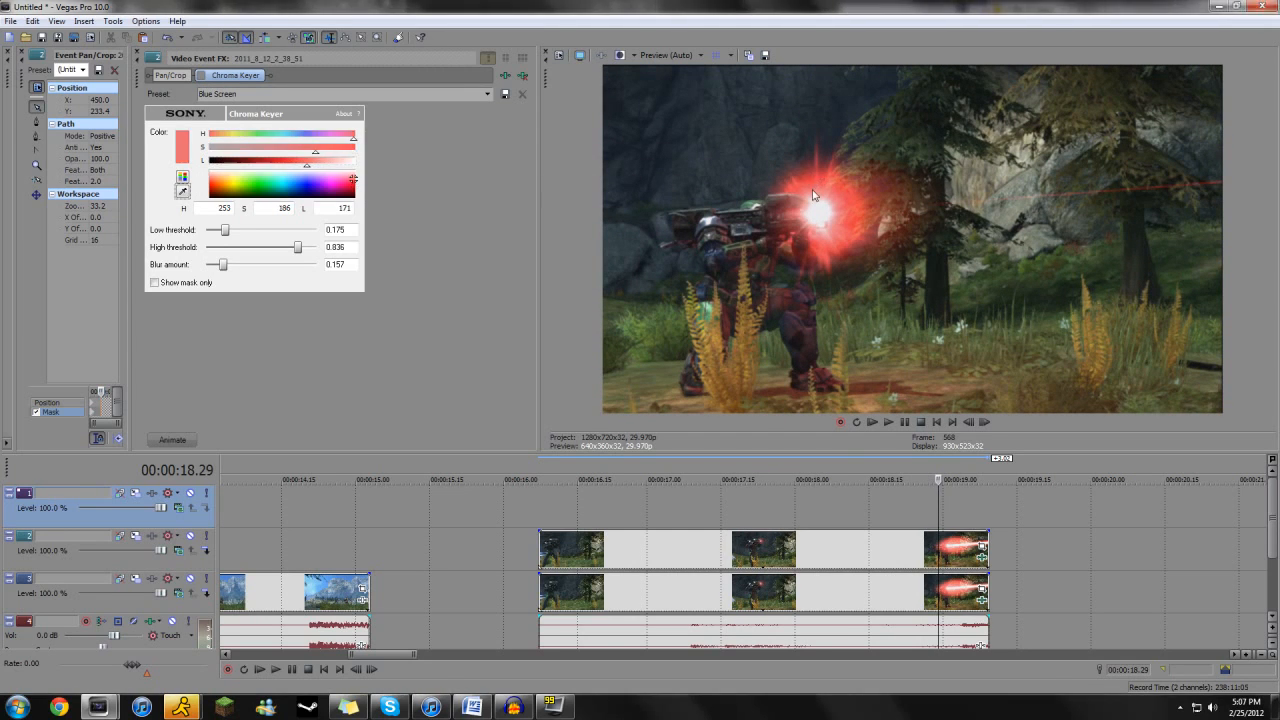
- Add a second Sony Chroma Keyer after the first on the upper copy and switch the second one off
{"action": "left_click", "coordinate": [505, 75]}
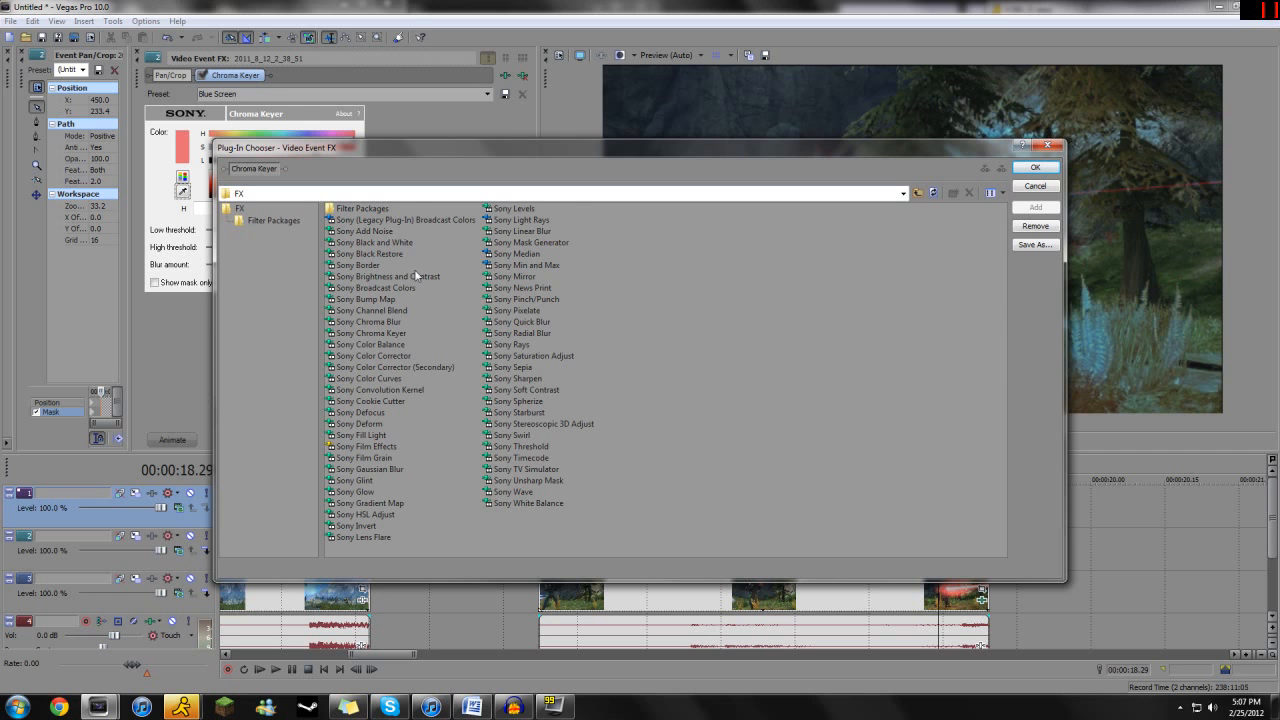
{"action": "left_click_drag", "start_coordinate": [448, 151], "coordinate": [556, 158]}
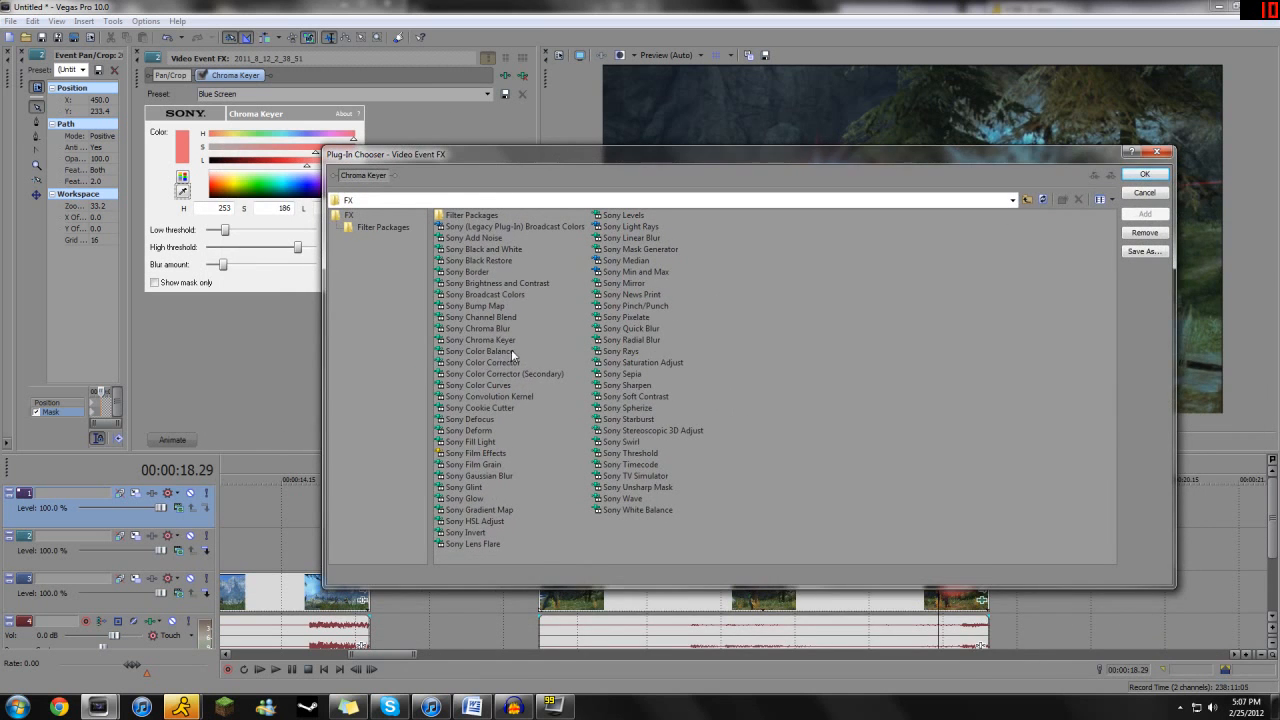
{"action": "double_click", "coordinate": [480, 340]}
{"action": "key", "text": "Return"}
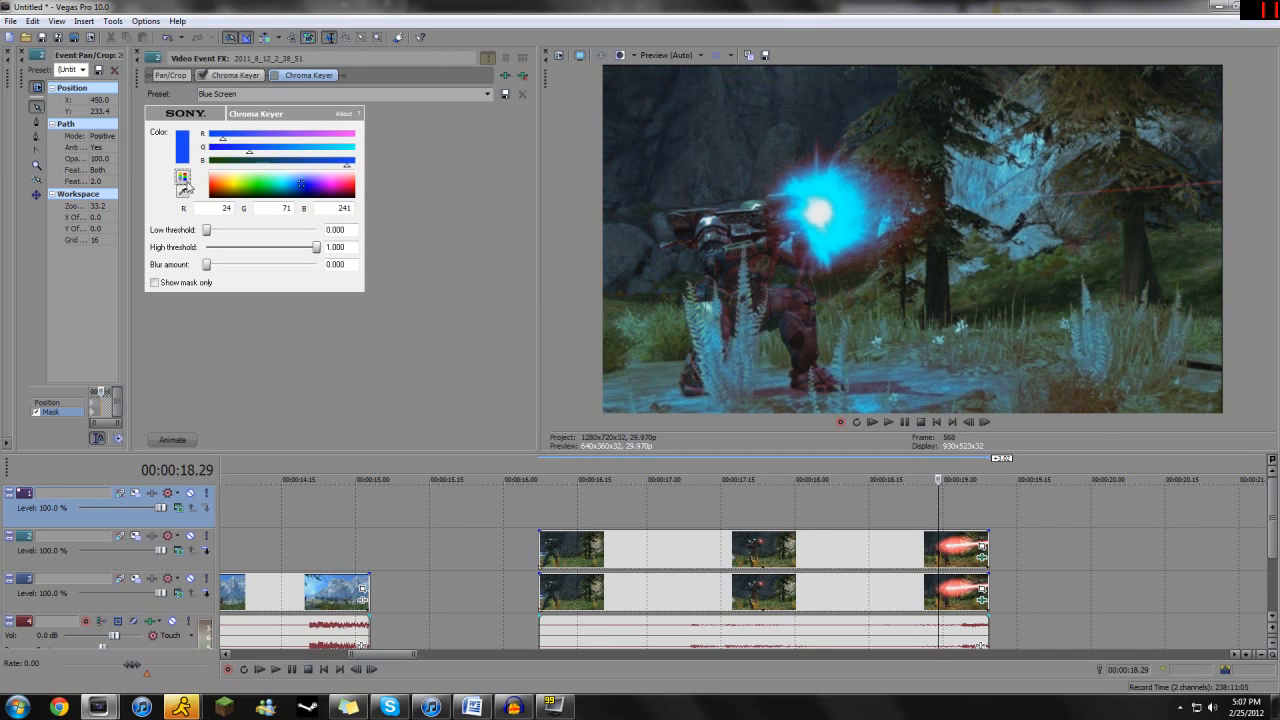
{"action": "left_click", "coordinate": [203, 76]}
{"action": "left_click", "coordinate": [203, 76]}
- Set the first Chroma Keyer's low threshold to 0.193 and high threshold to 0.927, and check the frame at 00:00:16.16
{"action": "left_click", "coordinate": [240, 74]}
{"action": "left_click_drag", "start_coordinate": [226, 232], "coordinate": [214, 232]}
{"action": "left_click_drag", "start_coordinate": [297, 247], "coordinate": [308, 249]}
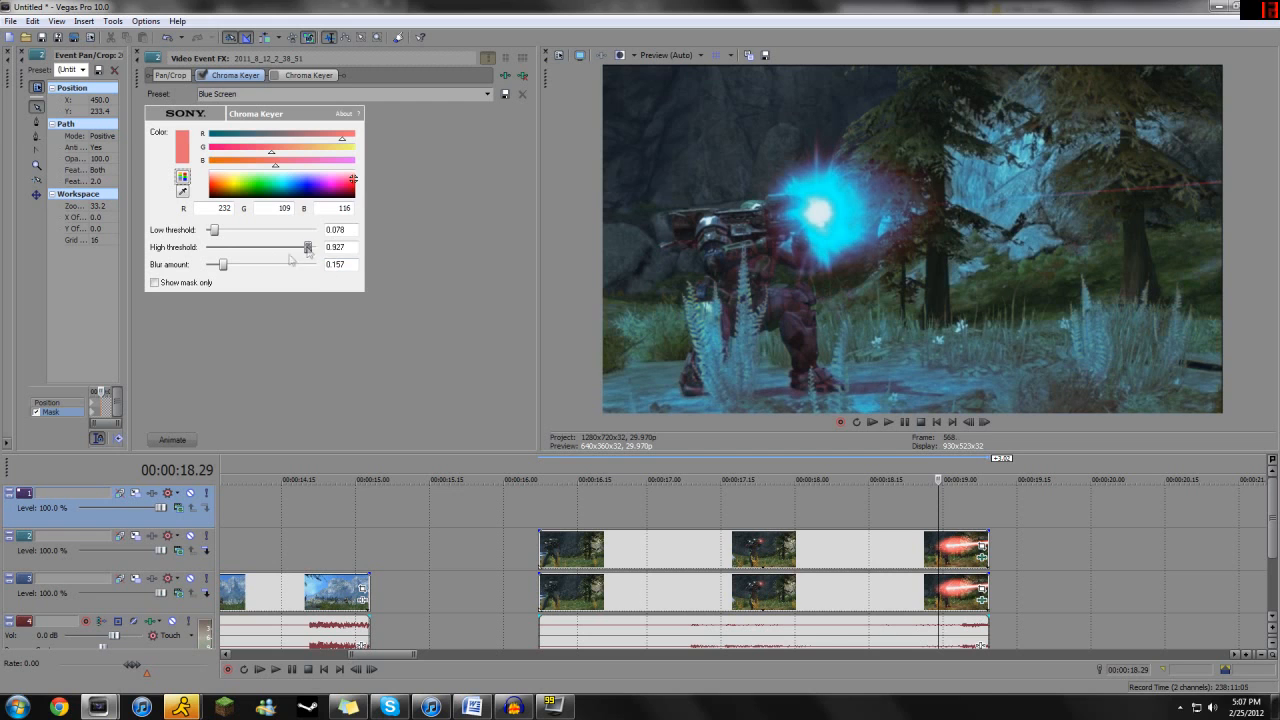
{"action": "left_click_drag", "start_coordinate": [213, 231], "coordinate": [225, 236]}
{"action": "mouse_move", "coordinate": [308, 248]}
{"action": "left_mouse_down"}
{"action": "mouse_move", "coordinate": [293, 253]}
{"action": "mouse_move", "coordinate": [311, 253]}
{"action": "left_mouse_up"}
{"action": "left_click_drag", "start_coordinate": [215, 235], "coordinate": [227, 236]}
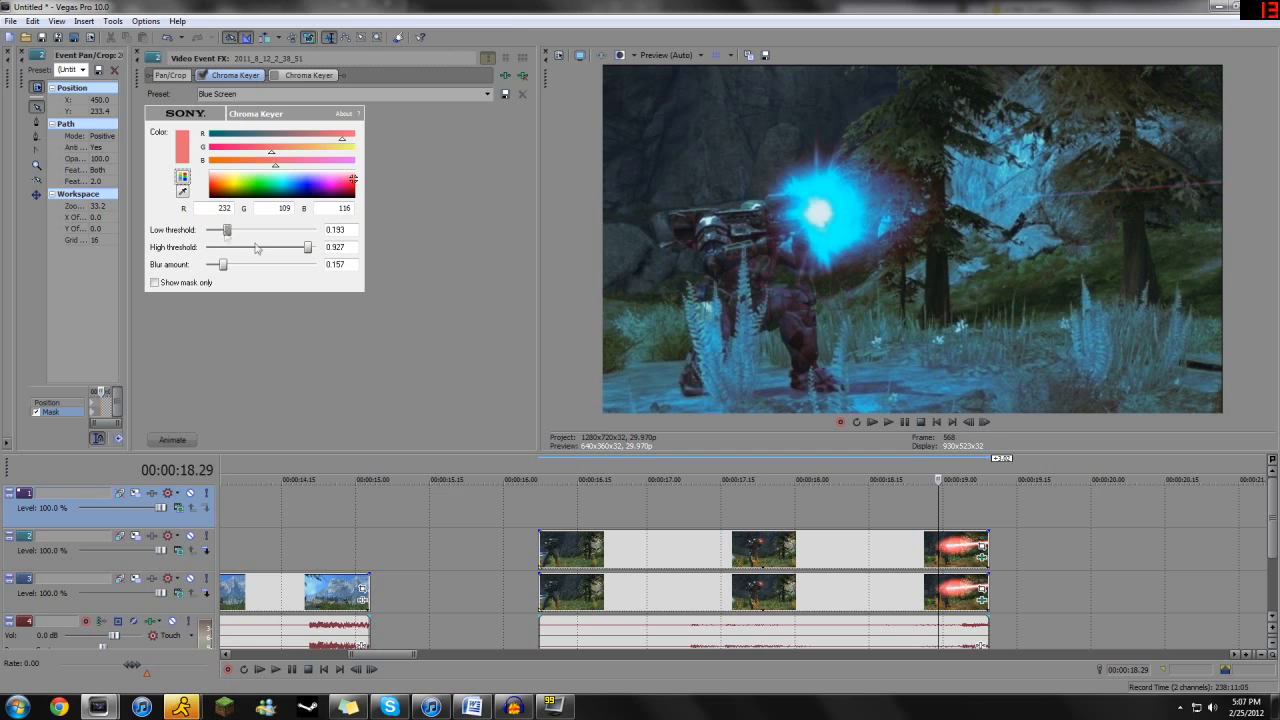
{"action": "left_click", "coordinate": [613, 502]}
{"action": "left_click_drag", "start_coordinate": [613, 501], "coordinate": [582, 500]}
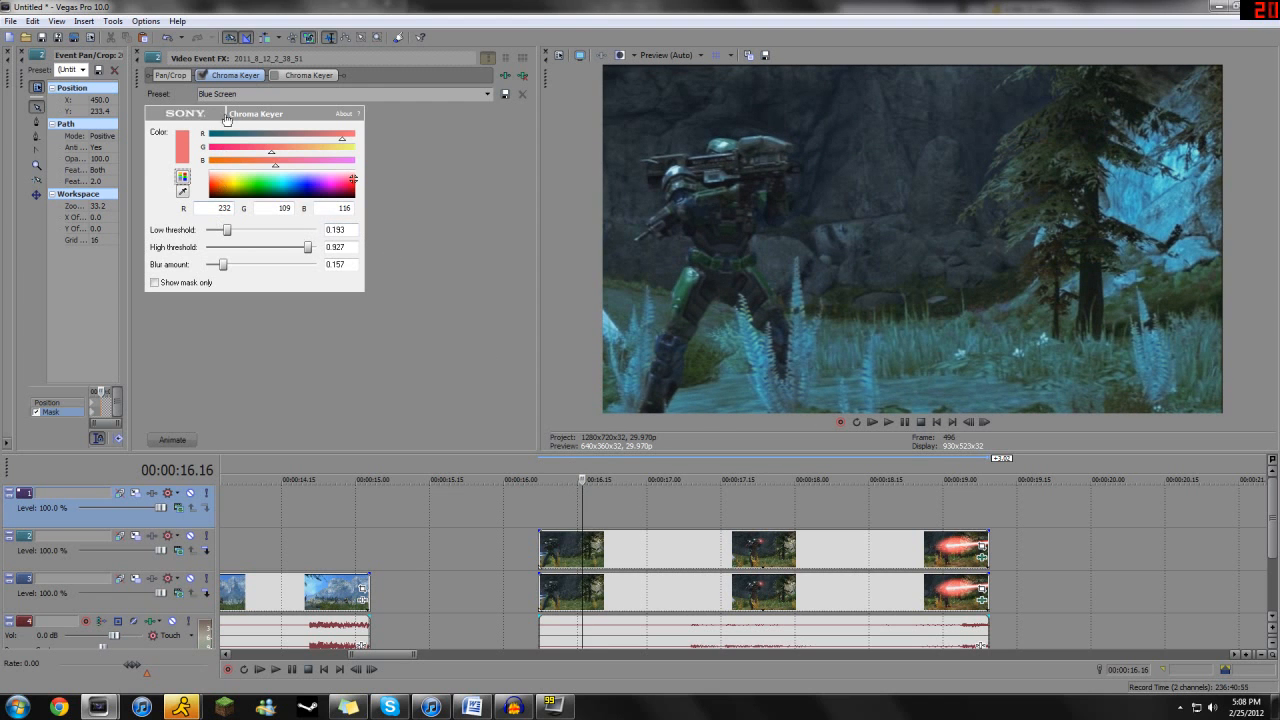
- Switch off the first Chroma Keyer and sample the red muzzle glow at 00:00:18.19 as the second keyer's key color
{"action": "left_click", "coordinate": [280, 76]}
{"action": "left_click_drag", "start_coordinate": [800, 505], "coordinate": [888, 506]}
{"action": "left_click", "coordinate": [202, 76]}
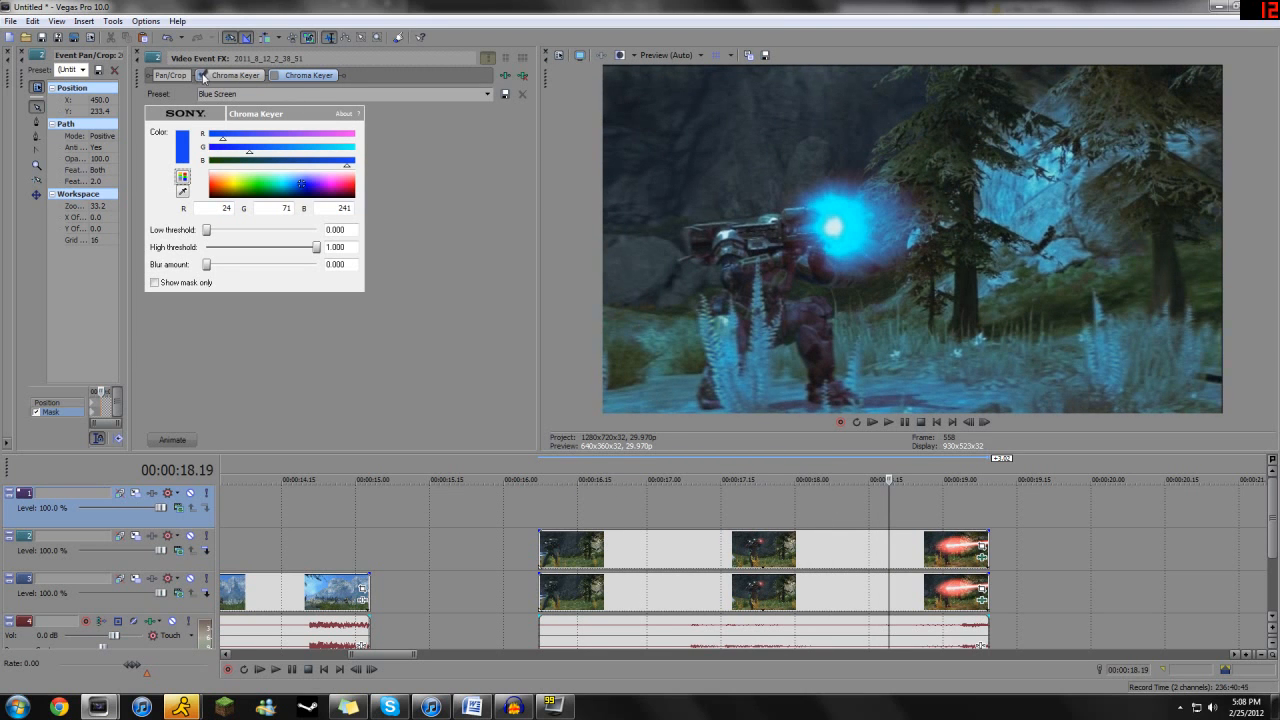
{"action": "left_click", "coordinate": [248, 76]}
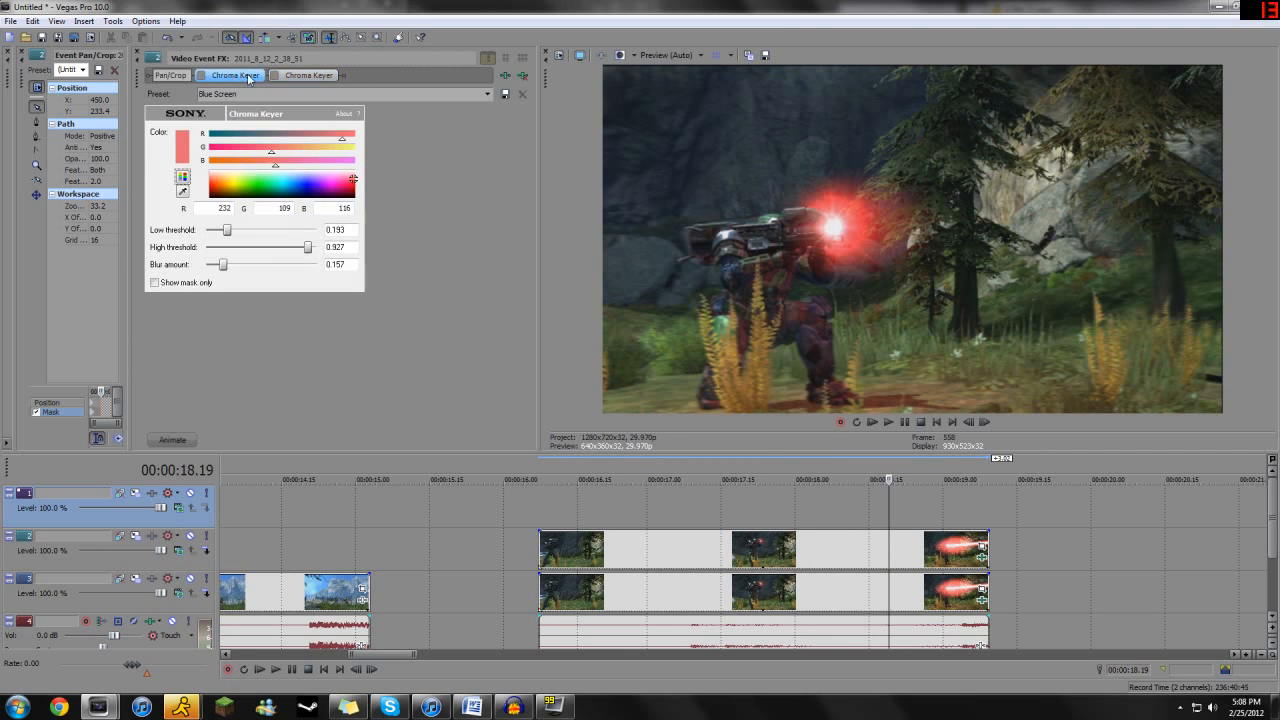
{"action": "left_click", "coordinate": [309, 78]}
{"action": "left_click", "coordinate": [182, 193]}
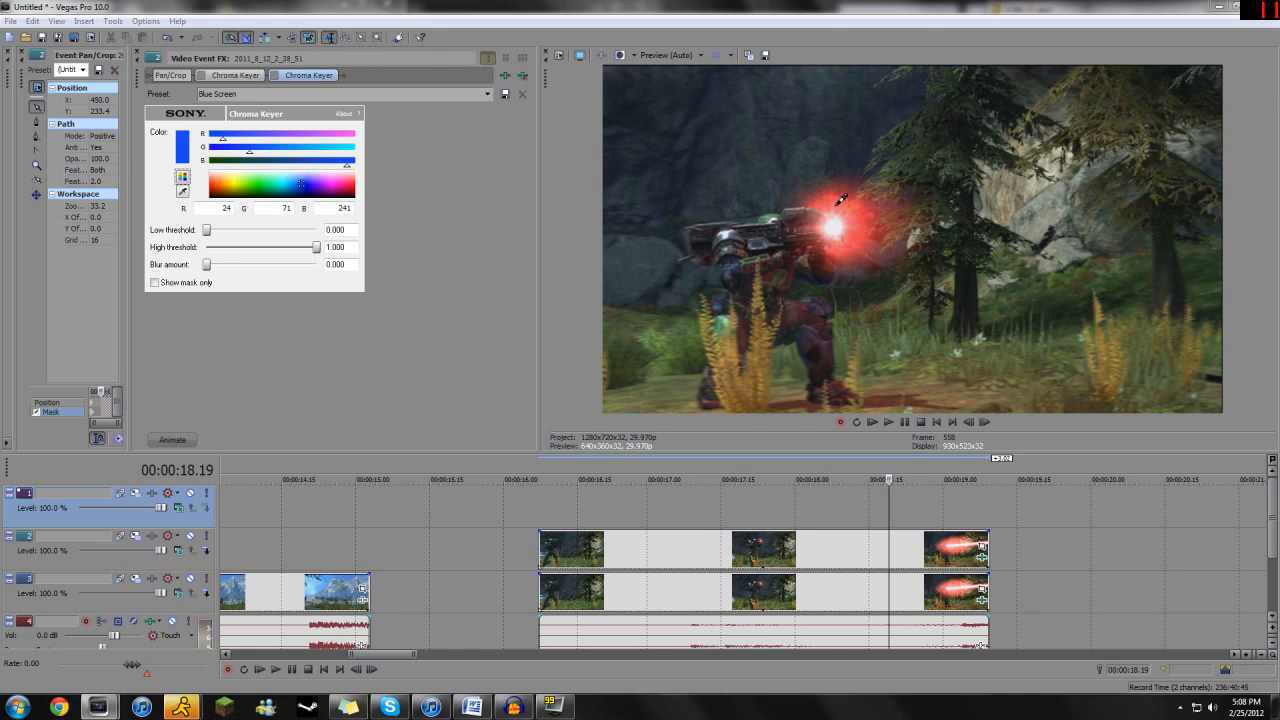
{"action": "left_click", "coordinate": [840, 200]}
{"action": "left_click", "coordinate": [183, 191]}
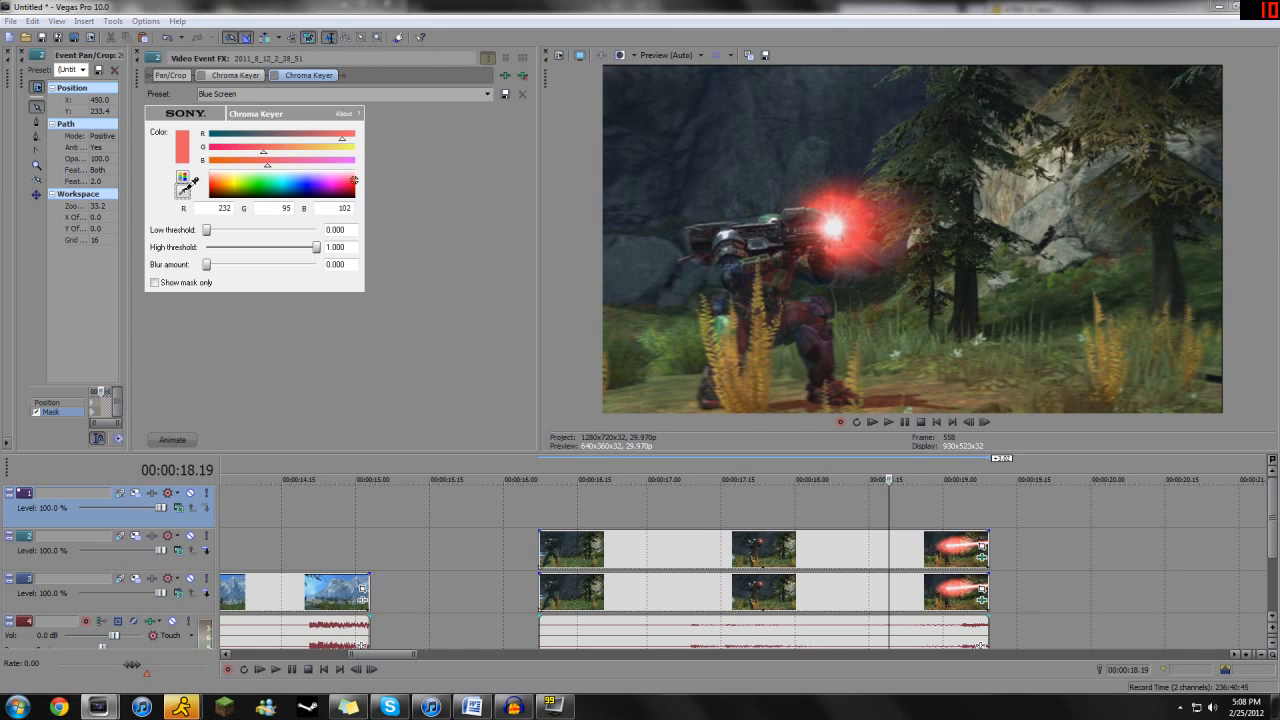
{"action": "left_click", "coordinate": [834, 208]}
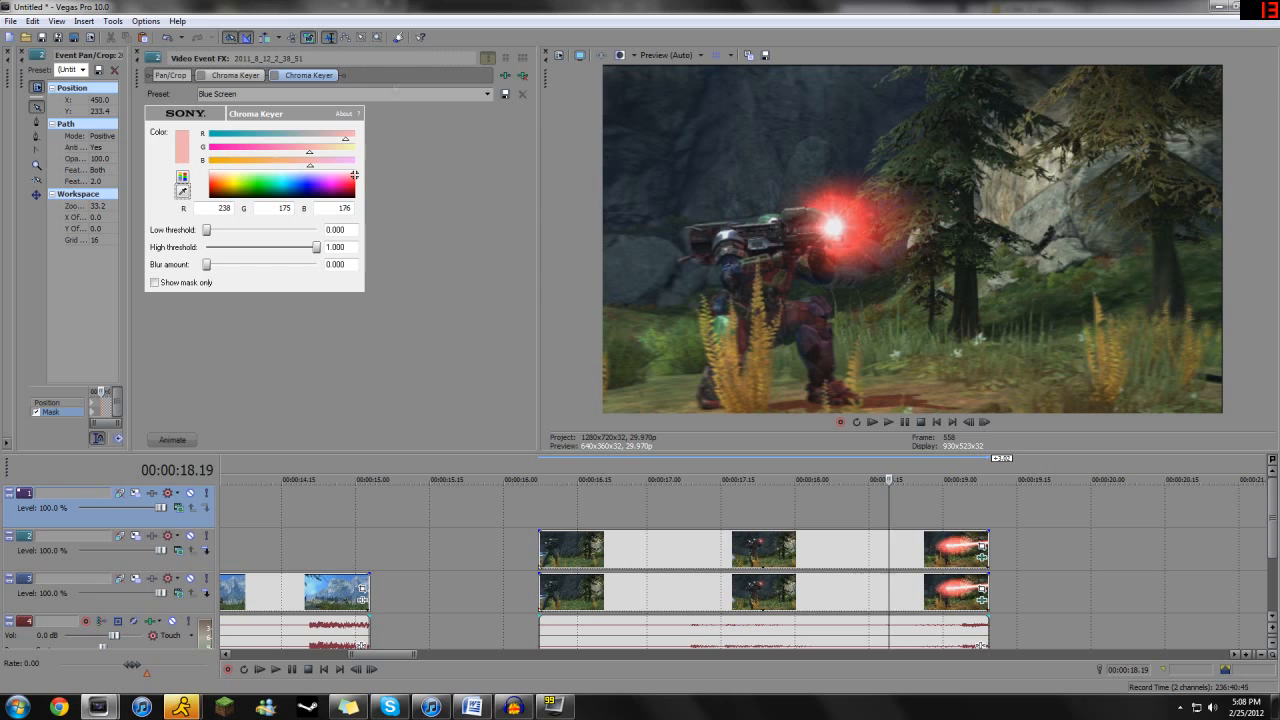
- Set the luminance of the first Chroma Keyer's key color to 151 in the HSL color mode
{"action": "left_click", "coordinate": [247, 74]}
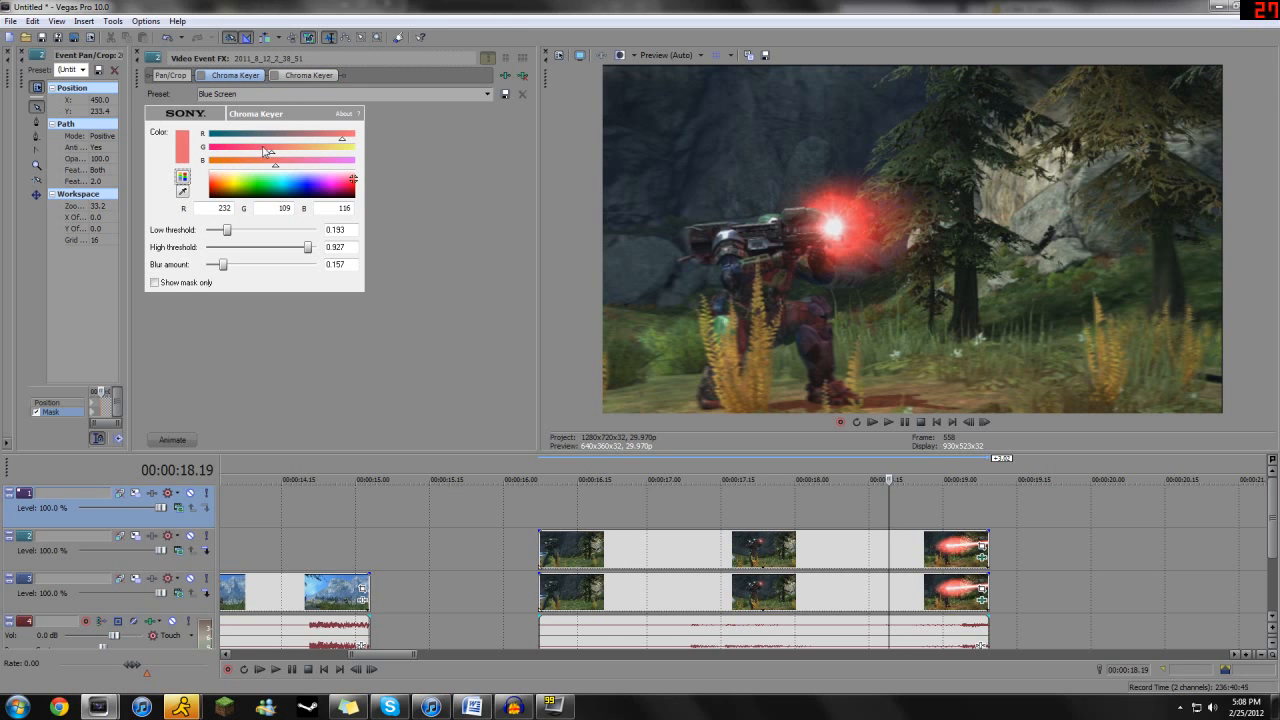
{"action": "left_click", "coordinate": [183, 177]}
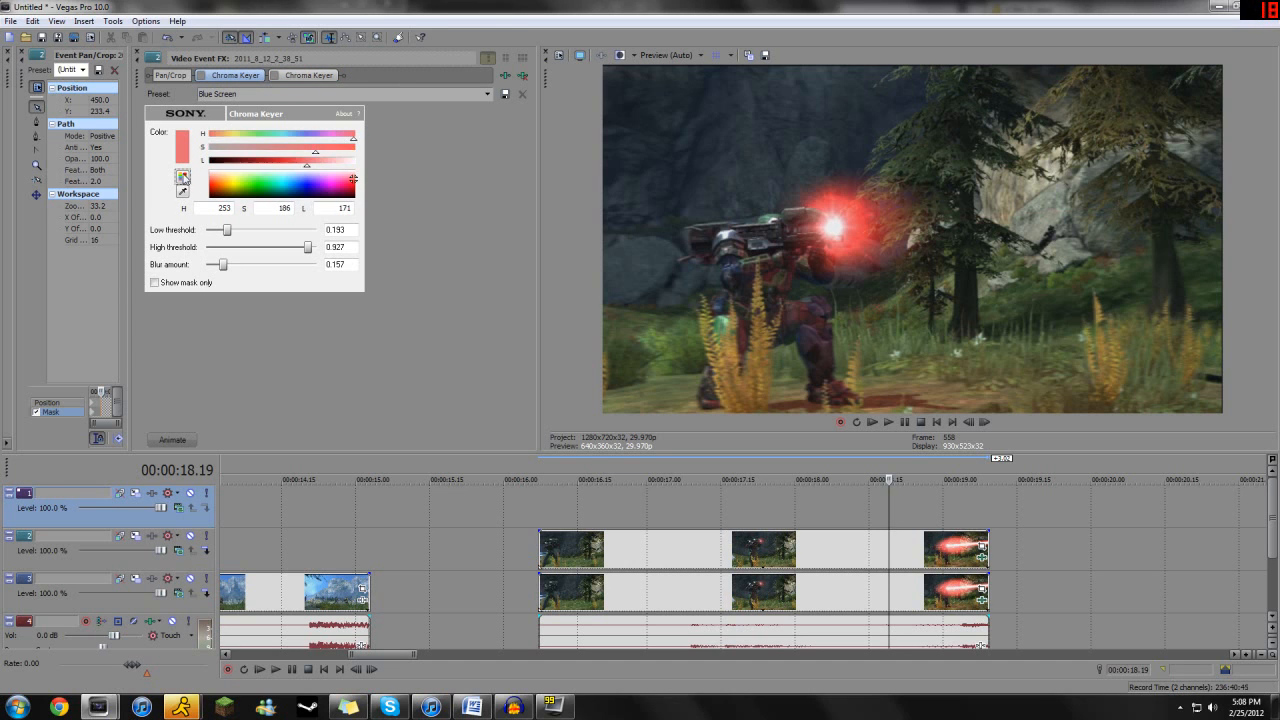
{"action": "left_click", "coordinate": [298, 162]}
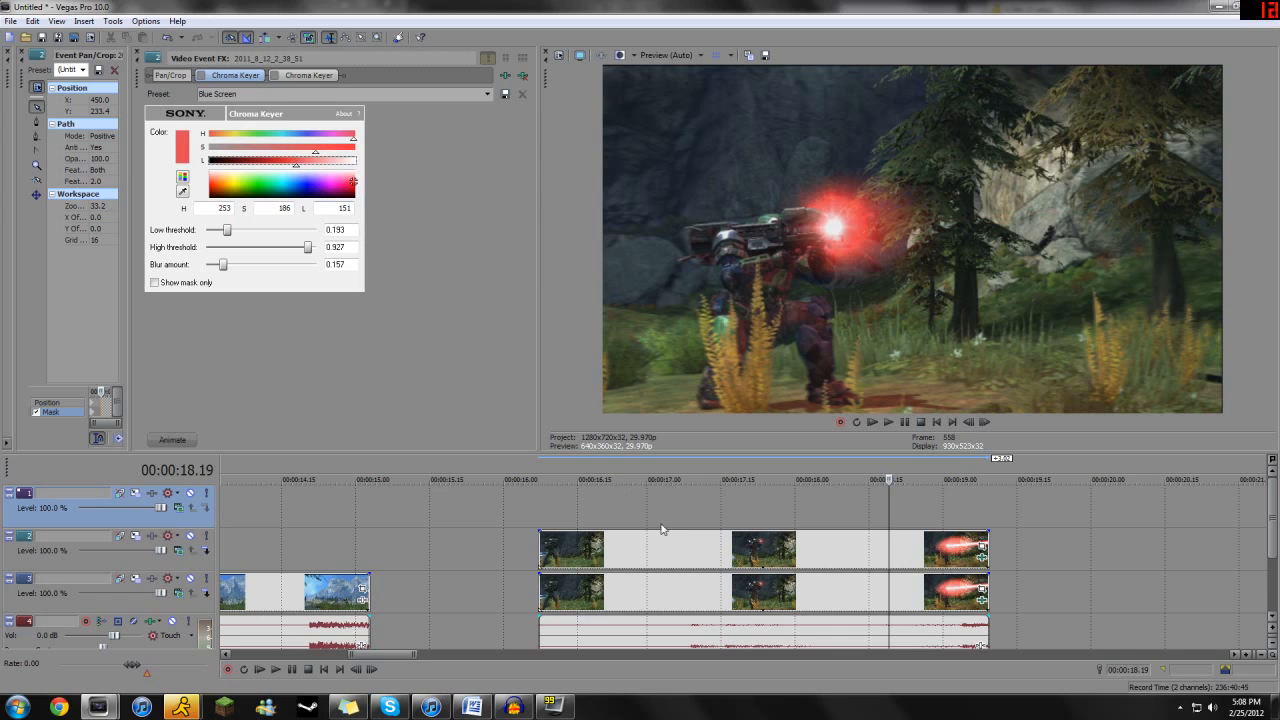
- Set the first Chroma Keyer's low threshold to 0.139, high threshold to 0.739 and blur amount to 0.460, checking the frame at 00:00:19.01
{"action": "left_click", "coordinate": [703, 545]}
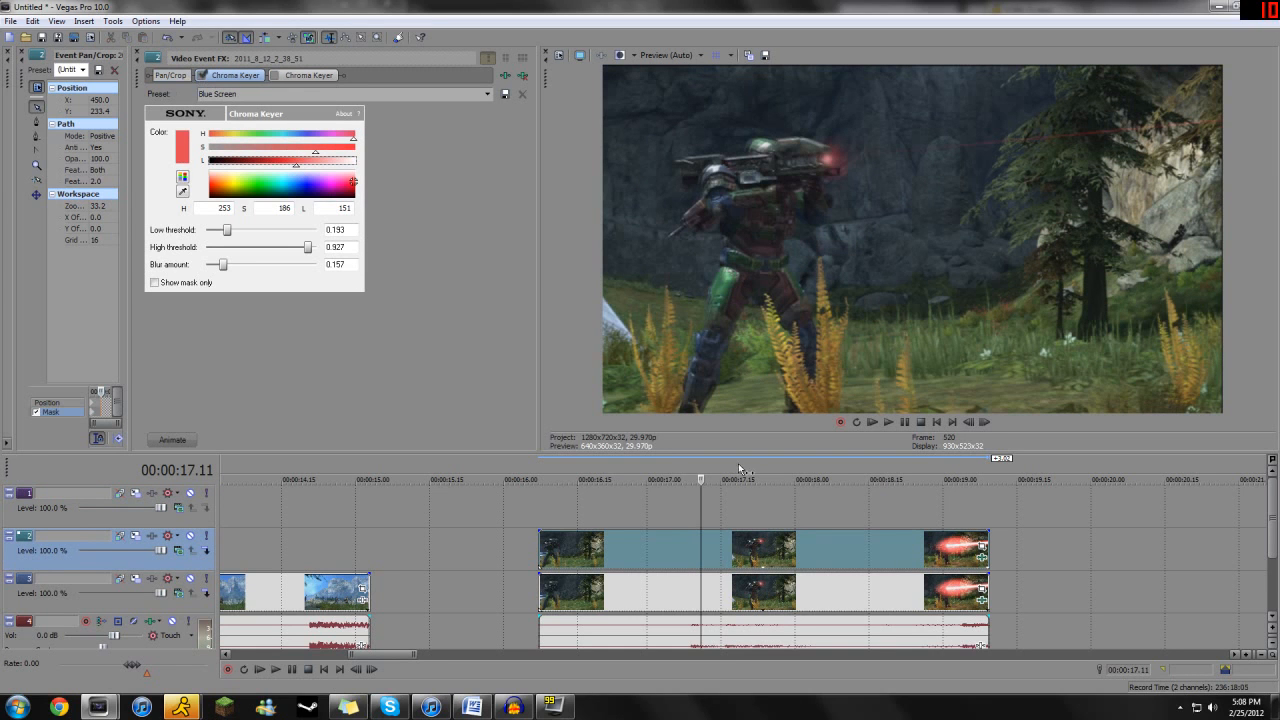
{"action": "left_click", "coordinate": [746, 553]}
{"action": "left_click_drag", "start_coordinate": [227, 230], "coordinate": [221, 230]}
{"action": "left_click_drag", "start_coordinate": [307, 247], "coordinate": [286, 254]}
{"action": "left_click", "coordinate": [806, 547]}
{"action": "left_click_drag", "start_coordinate": [808, 548], "coordinate": [947, 545]}
{"action": "left_click_drag", "start_coordinate": [223, 265], "coordinate": [258, 271]}
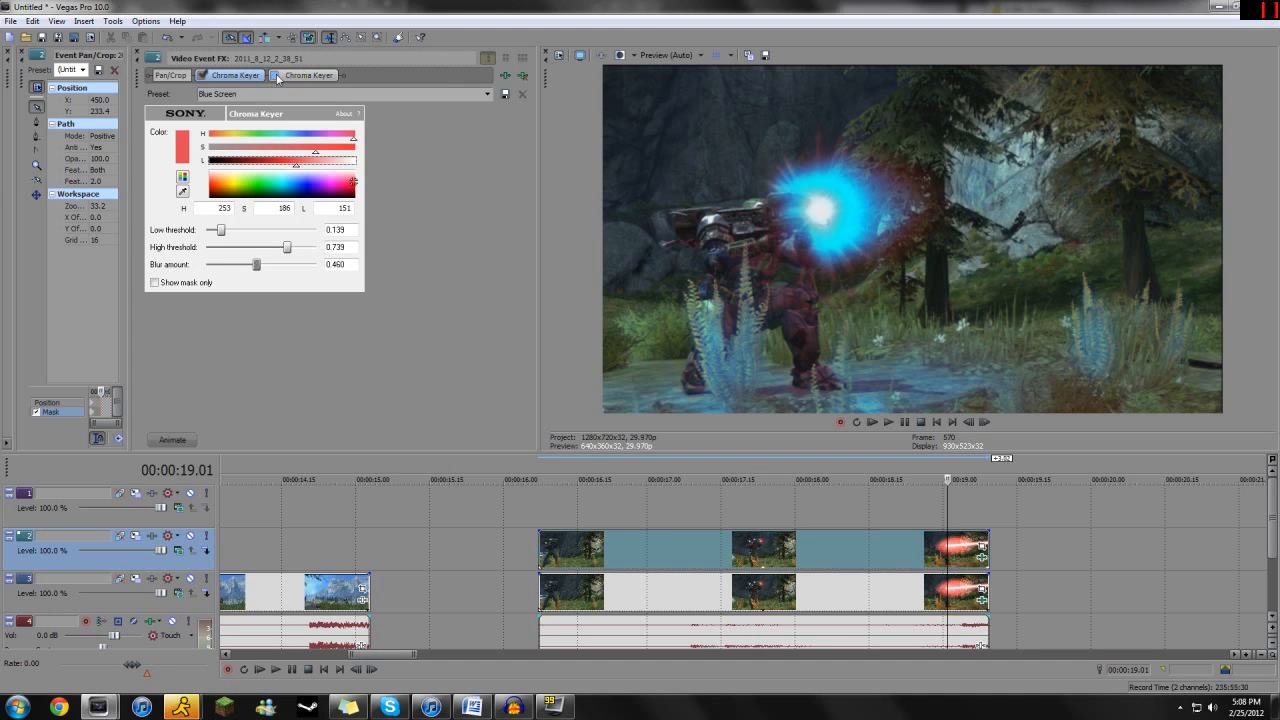
- Enable the second Chroma Keyer with low threshold and blur amount both at 0.163, and check the frames at 00:00:16.26 and 00:00:16.18
{"action": "left_click", "coordinate": [308, 79]}
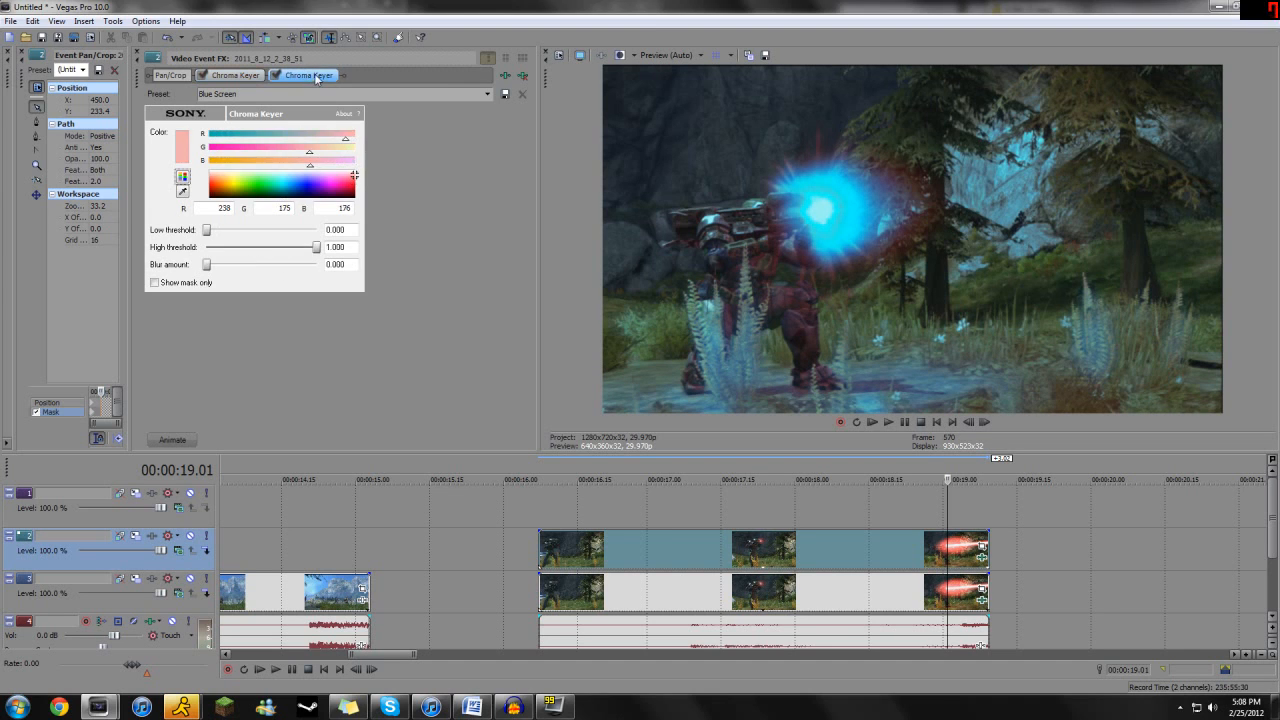
{"action": "left_click_drag", "start_coordinate": [208, 233], "coordinate": [223, 264]}
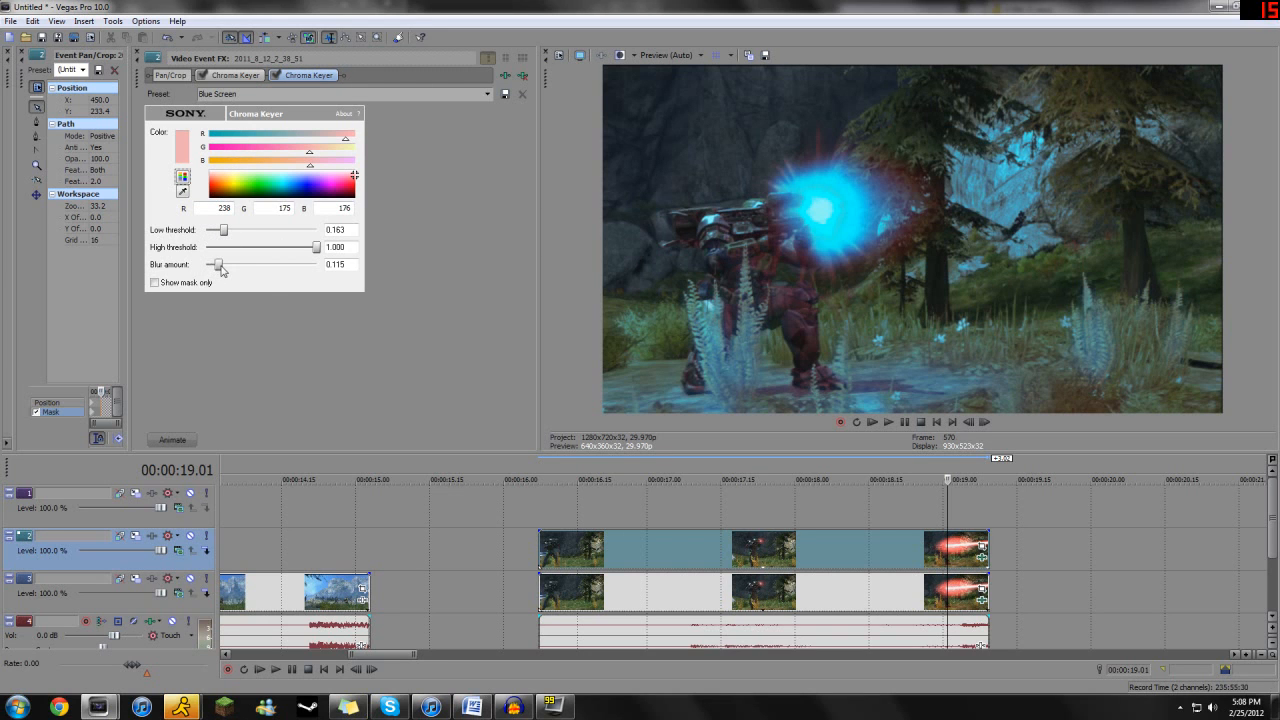
{"action": "left_click_drag", "start_coordinate": [940, 550], "coordinate": [631, 541]}
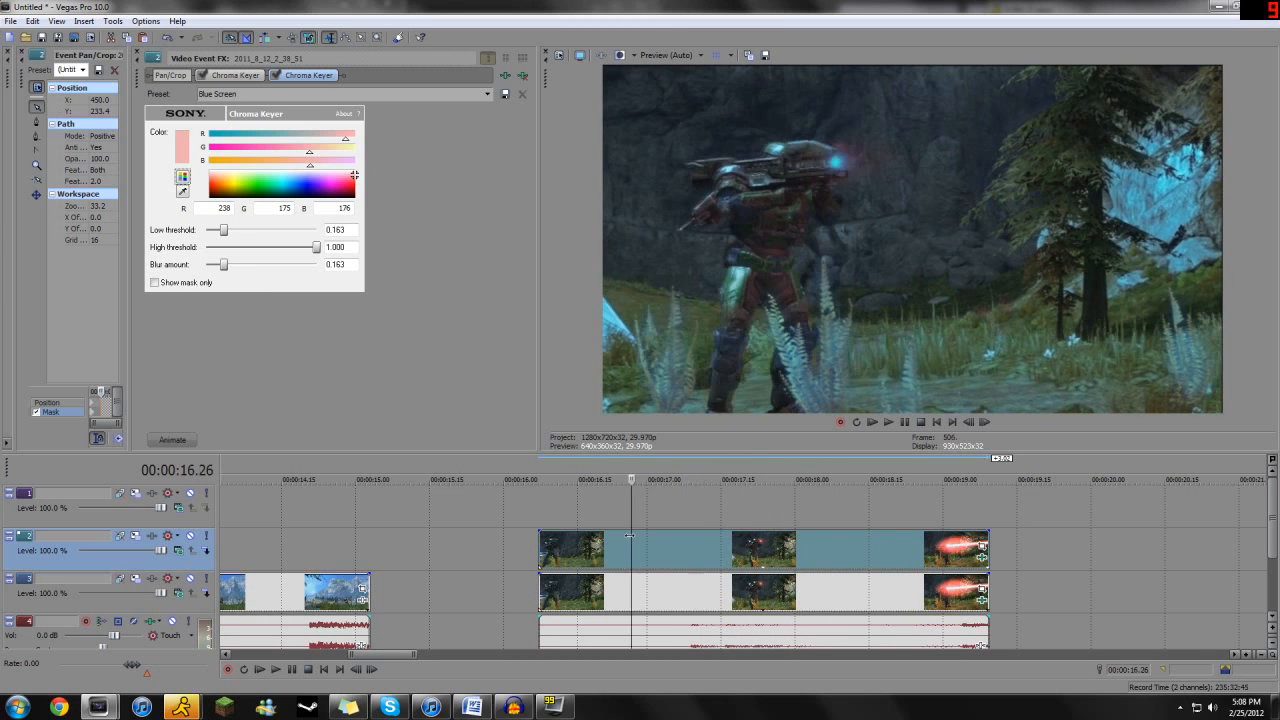
{"action": "left_click_drag", "start_coordinate": [639, 541], "coordinate": [592, 540]}
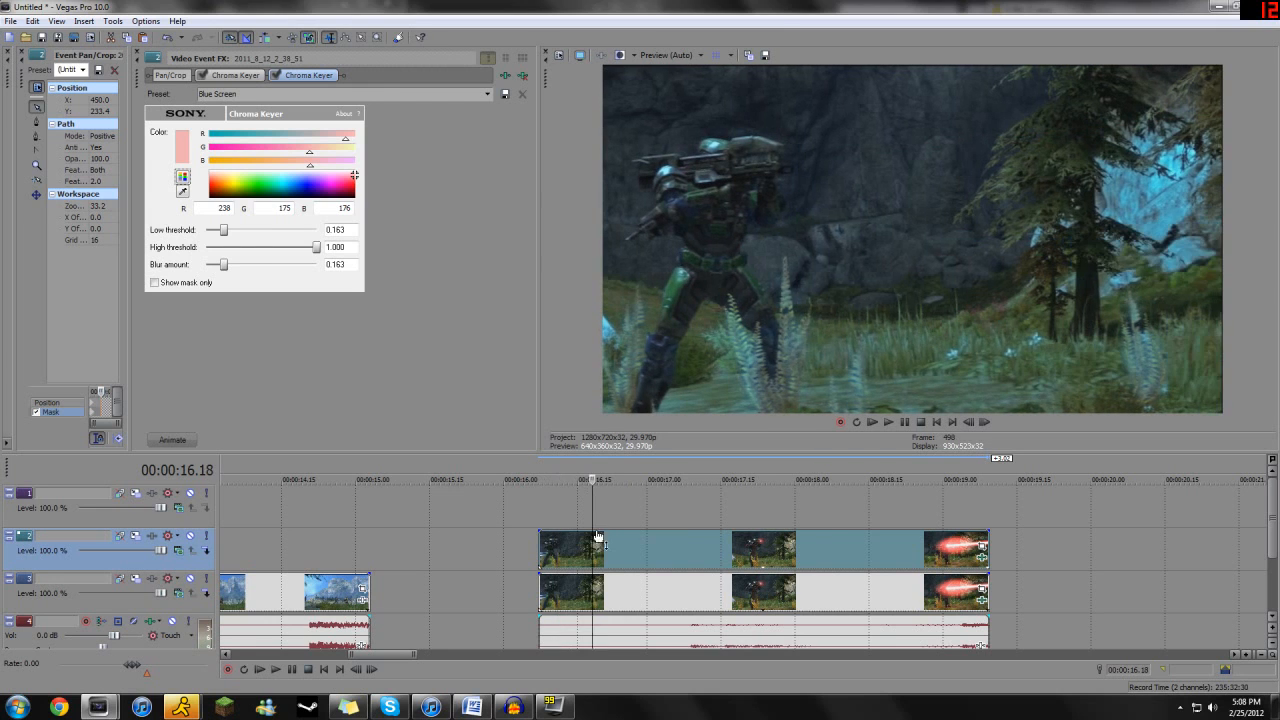
- Set the lower copy's secondary color corrector to hue rotation 0.0, saturation 1.655, chrominance angle 283.2 and magnitude 0.559, and preview from 00:00:18.05
{"action": "left_click", "coordinate": [982, 604]}
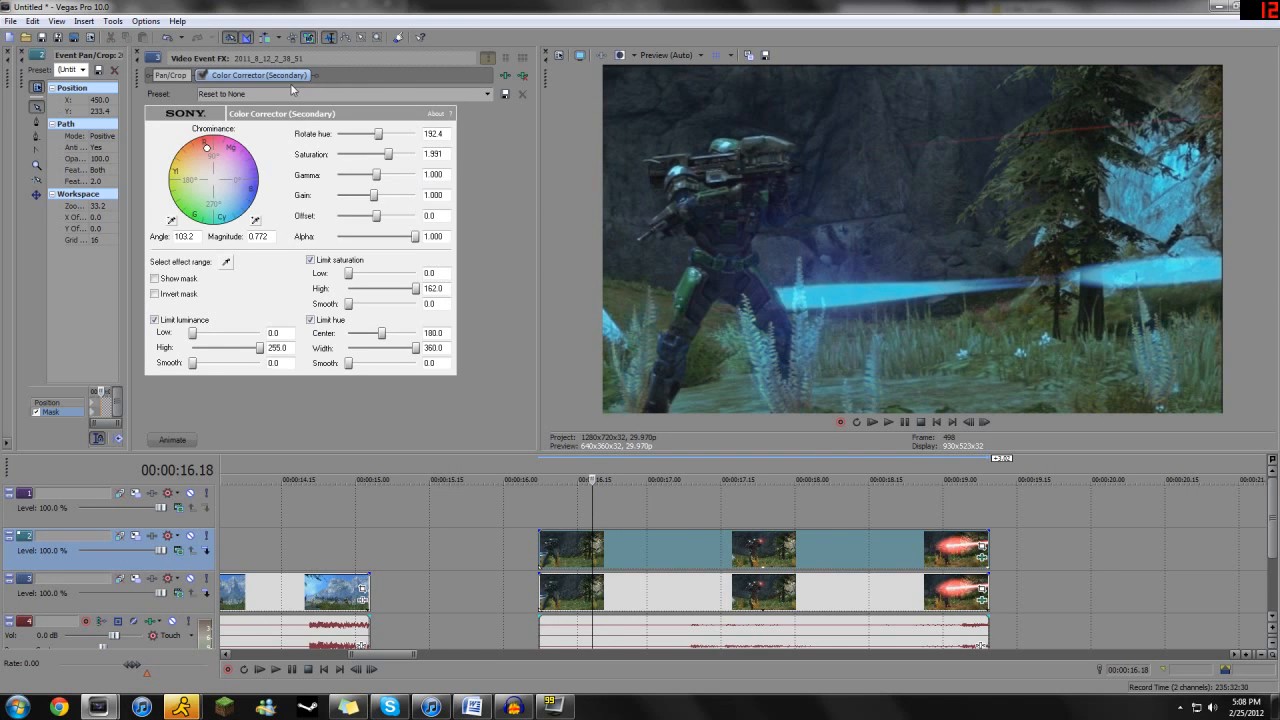
{"action": "left_click_drag", "start_coordinate": [388, 154], "coordinate": [382, 156]}
{"action": "left_click_drag", "start_coordinate": [205, 150], "coordinate": [208, 157]}
{"action": "left_click_drag", "start_coordinate": [380, 137], "coordinate": [289, 136]}
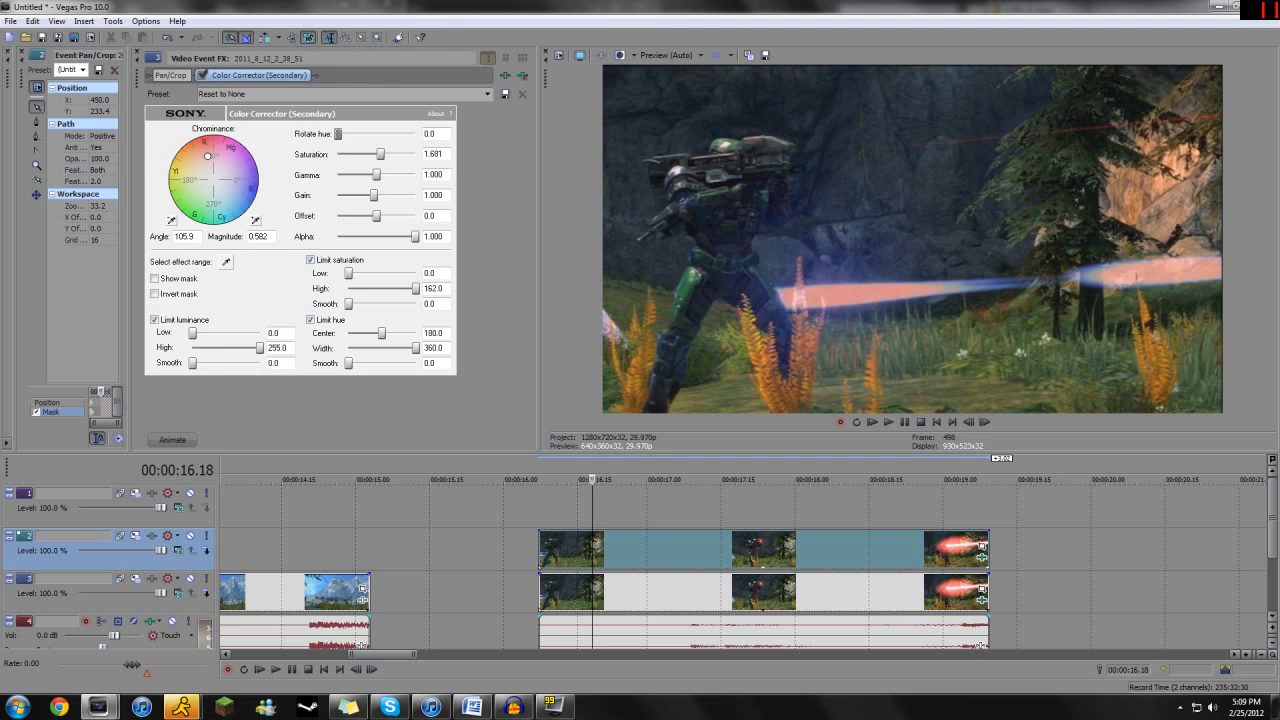
{"action": "left_click_drag", "start_coordinate": [208, 157], "coordinate": [218, 201]}
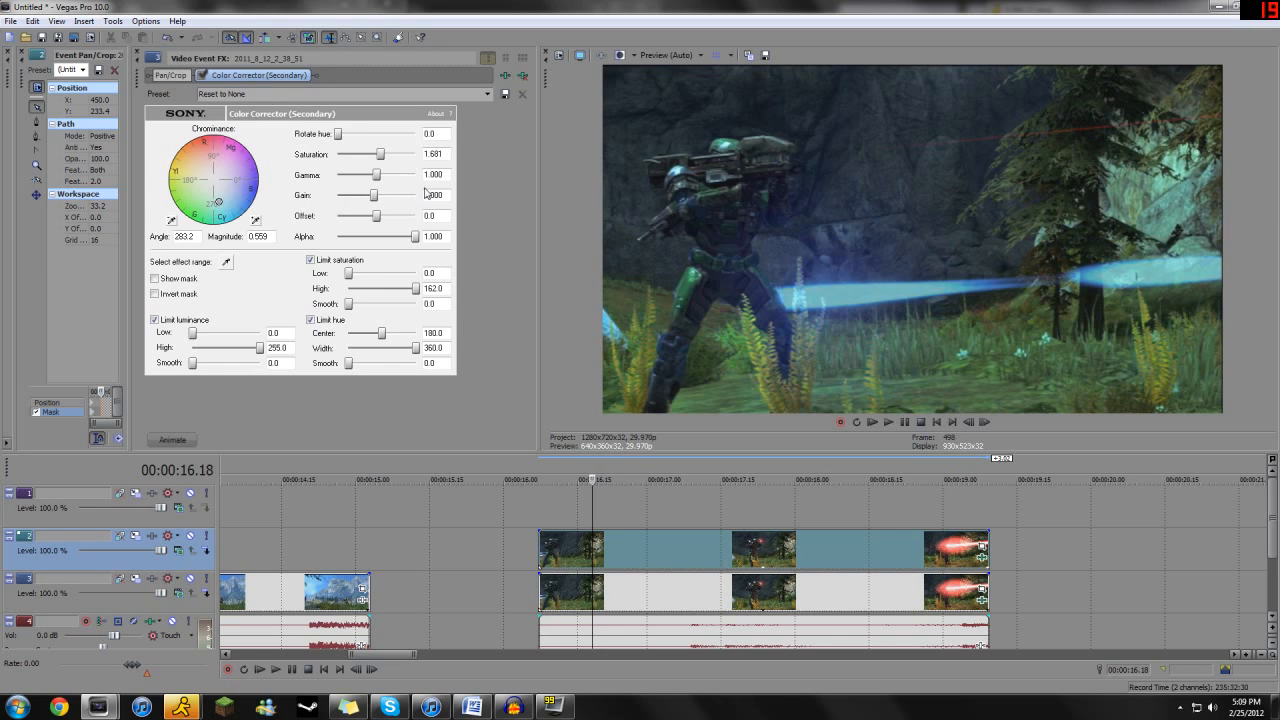
{"action": "left_click_drag", "start_coordinate": [381, 156], "coordinate": [380, 156]}
{"action": "left_click", "coordinate": [820, 543]}
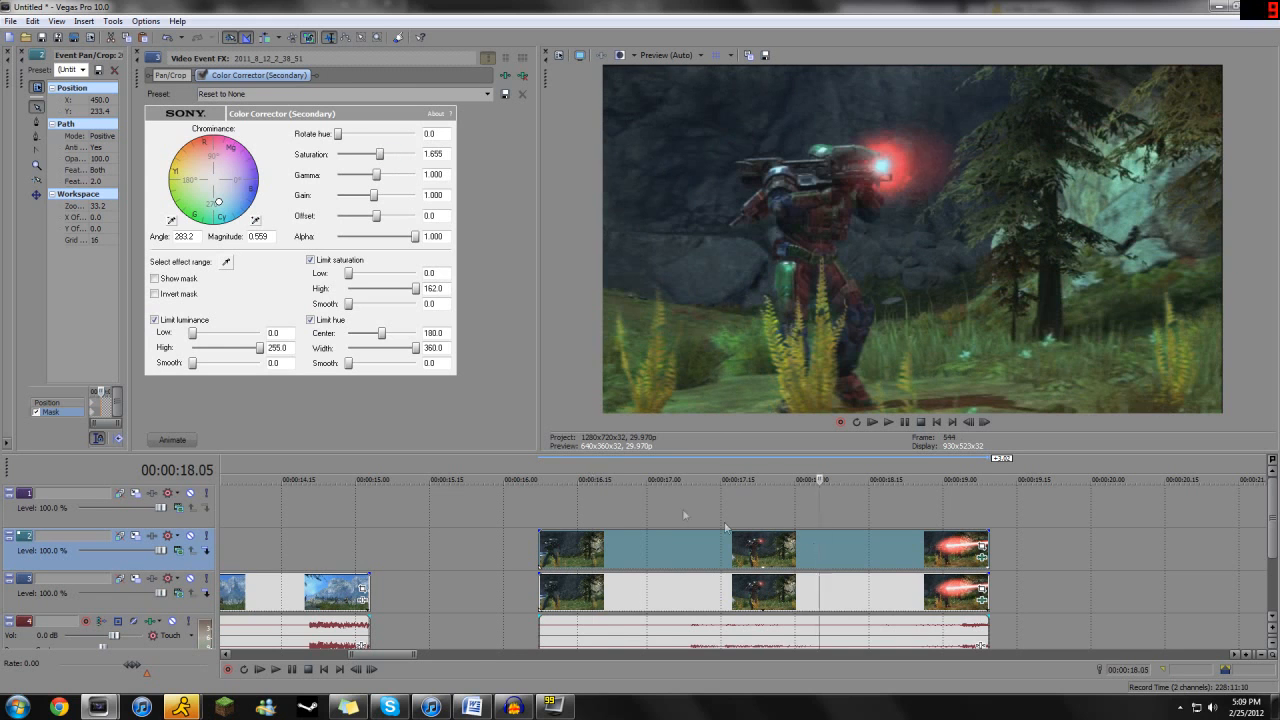
{"action": "scroll", "coordinate": [681, 507], "scroll_direction": "down", "scroll_amount": 5}
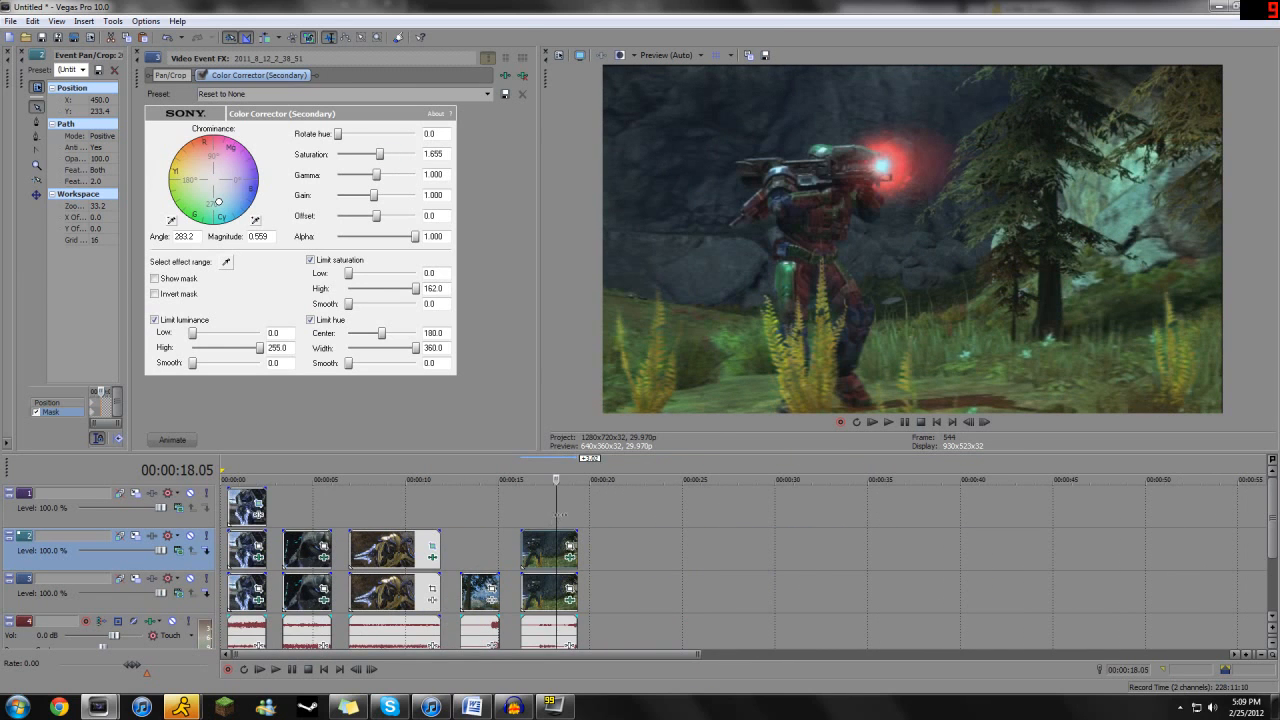
{"action": "key", "text": "space"}
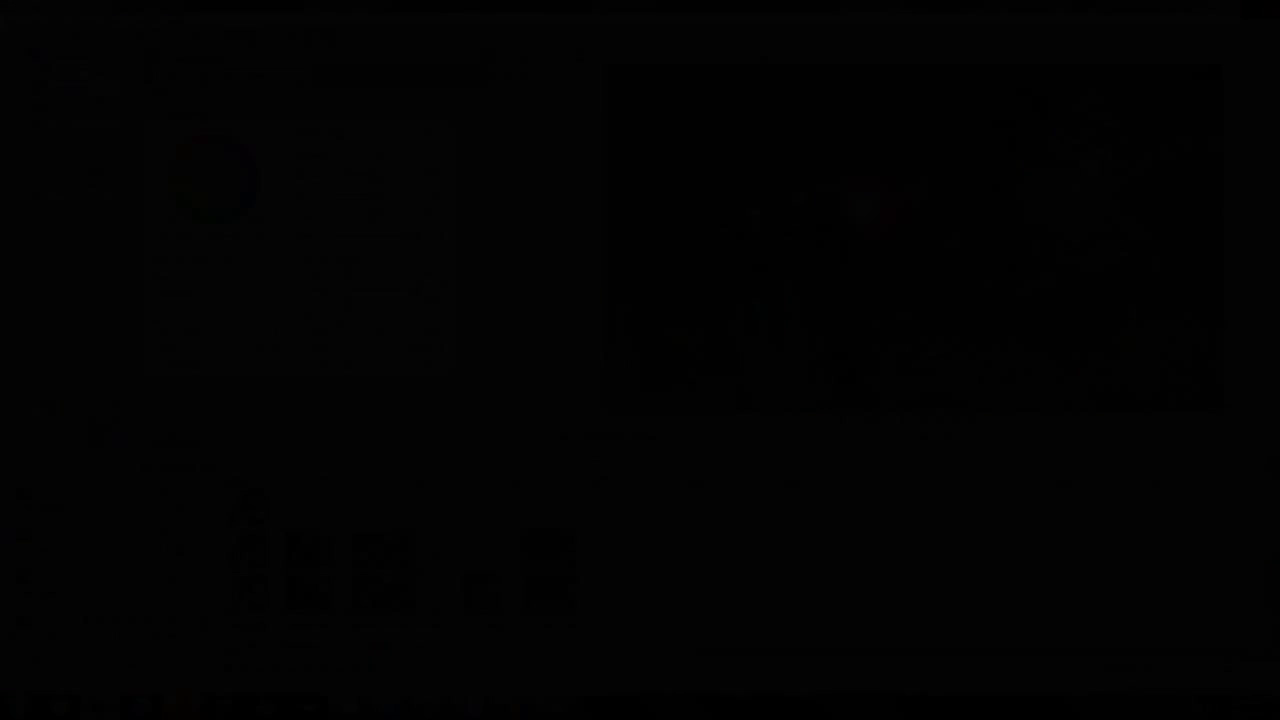